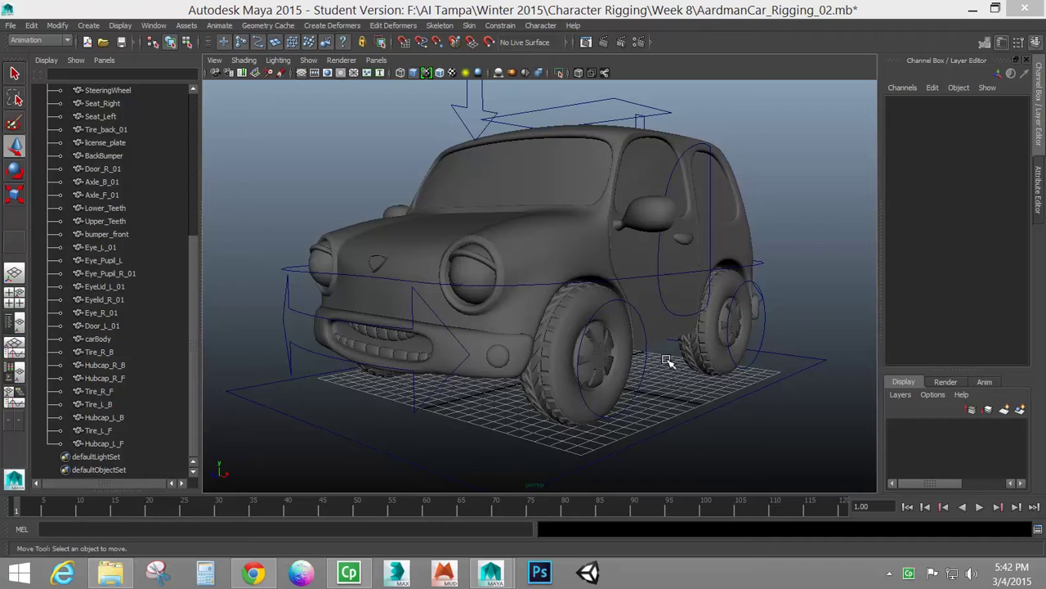
# Examine the car model and its surrounding rig control curves from the front and the side.
pyautogui.keyDown('alt'); pyautogui.moveTo(668, 360); pyautogui.dragTo(576, 379); pyautogui.keyUp('alt')
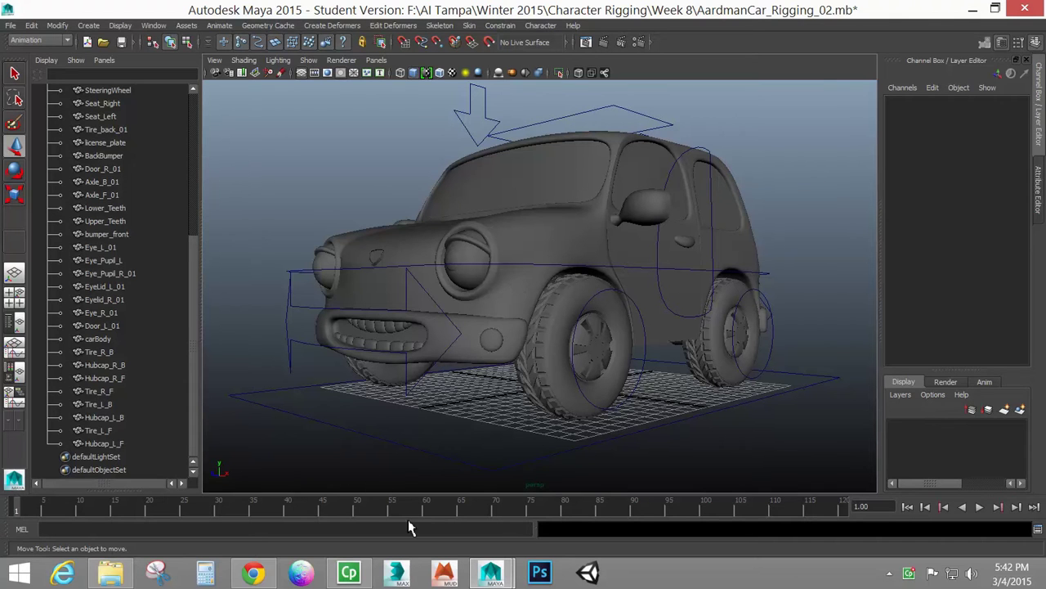
pyautogui.keyDown('alt'); pyautogui.moveTo(543, 328); pyautogui.dragTo(567, 355); pyautogui.keyUp('alt')
pyautogui.moveTo(568, 359)
pyautogui.keyDown('alt'); pyautogui.mouseDown(button='right')
pyautogui.moveTo(612, 381)
pyautogui.moveTo(552, 374)
pyautogui.mouseUp(button='right'); pyautogui.keyUp('alt')
pyautogui.keyDown('alt'); pyautogui.moveTo(560, 386); pyautogui.dragTo(613, 382); pyautogui.keyUp('alt')
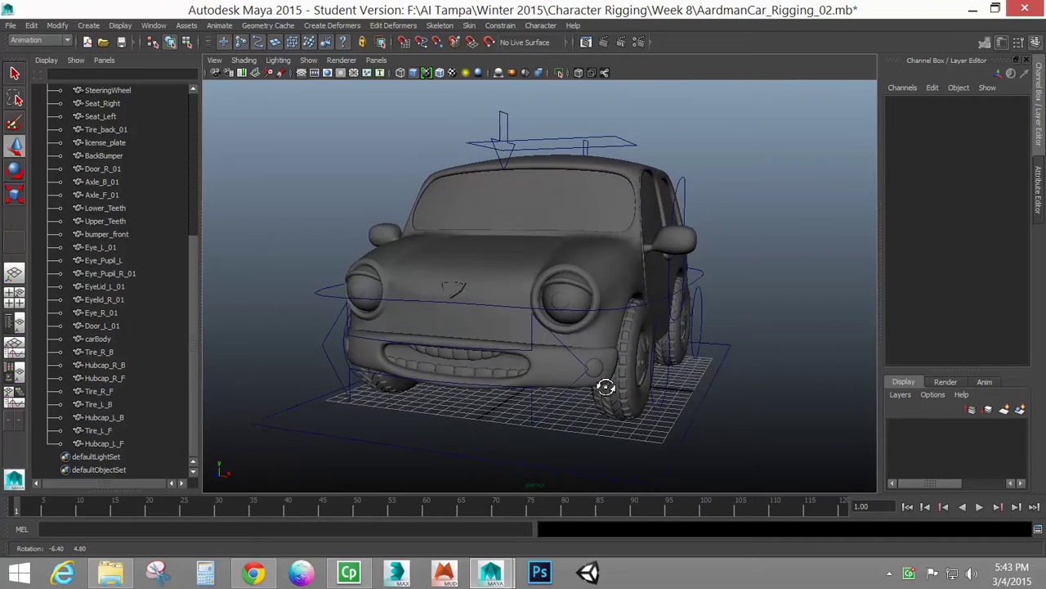
pyautogui.keyDown('alt'); pyautogui.moveTo(601, 387); pyautogui.dragTo(618, 382, button='middle'); pyautogui.keyUp('alt')
pyautogui.keyDown('alt'); pyautogui.moveTo(617, 383); pyautogui.dragTo(633, 392, button='right'); pyautogui.keyUp('alt')
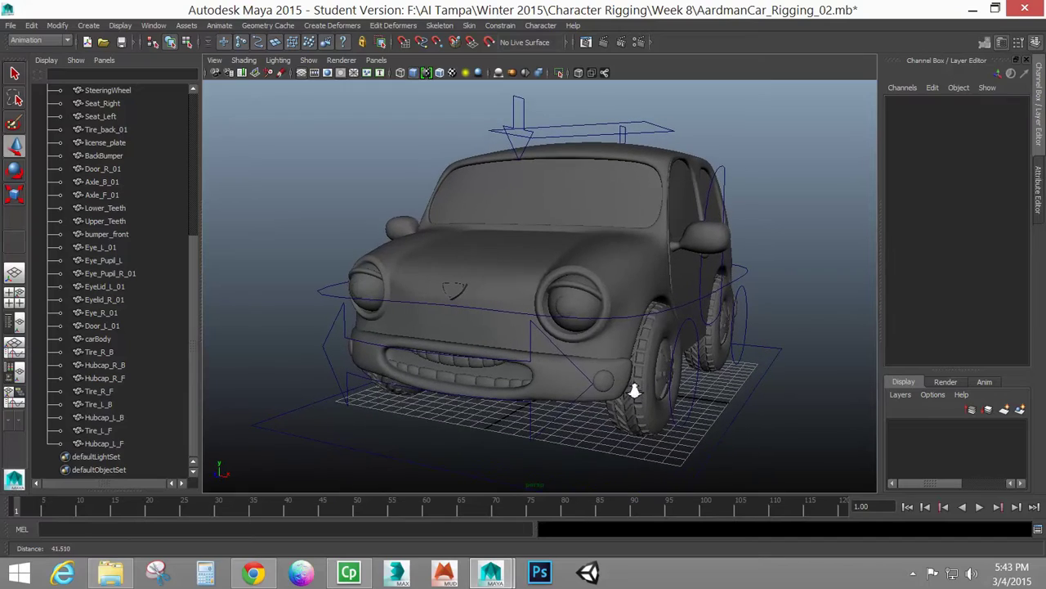
pyautogui.keyDown('alt'); pyautogui.moveTo(546, 406); pyautogui.dragTo(405, 393); pyautogui.keyUp('alt')
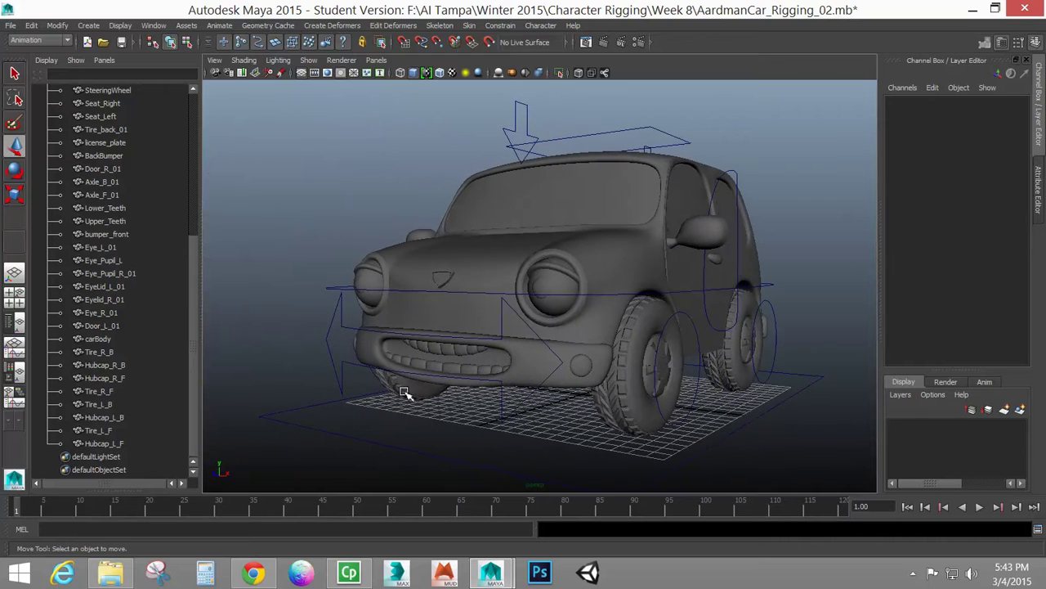
pyautogui.keyDown('alt'); pyautogui.moveTo(545, 360); pyautogui.dragTo(490, 387); pyautogui.keyUp('alt')
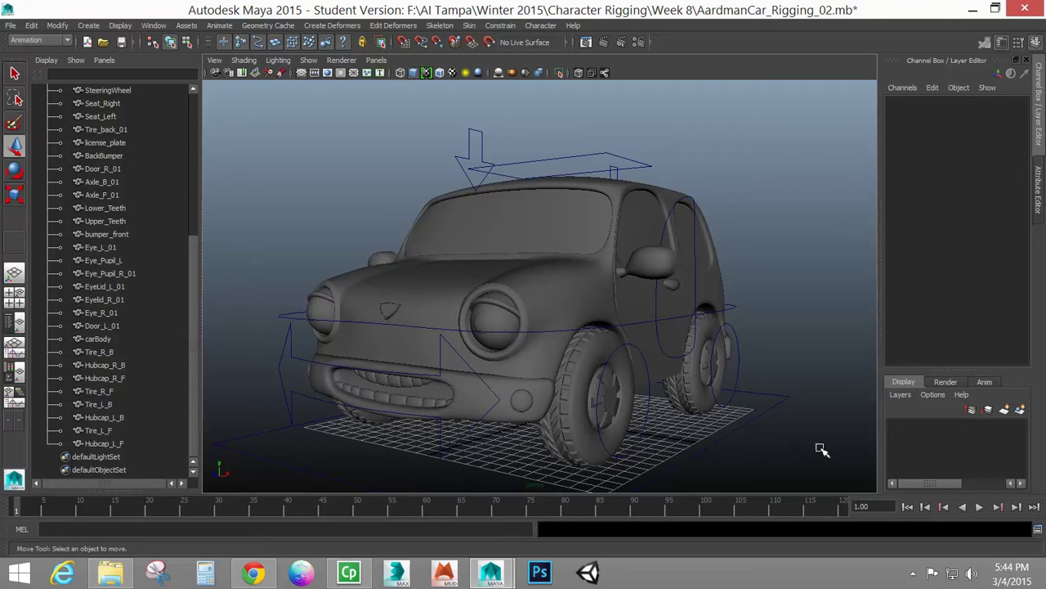
pyautogui.moveTo(753, 423)
pyautogui.keyDown('alt'); pyautogui.mouseDown()
pyautogui.moveTo(668, 425)
pyautogui.moveTo(725, 415)
pyautogui.moveTo(754, 432)
pyautogui.moveTo(733, 419)
pyautogui.mouseUp(); pyautogui.keyUp('alt')
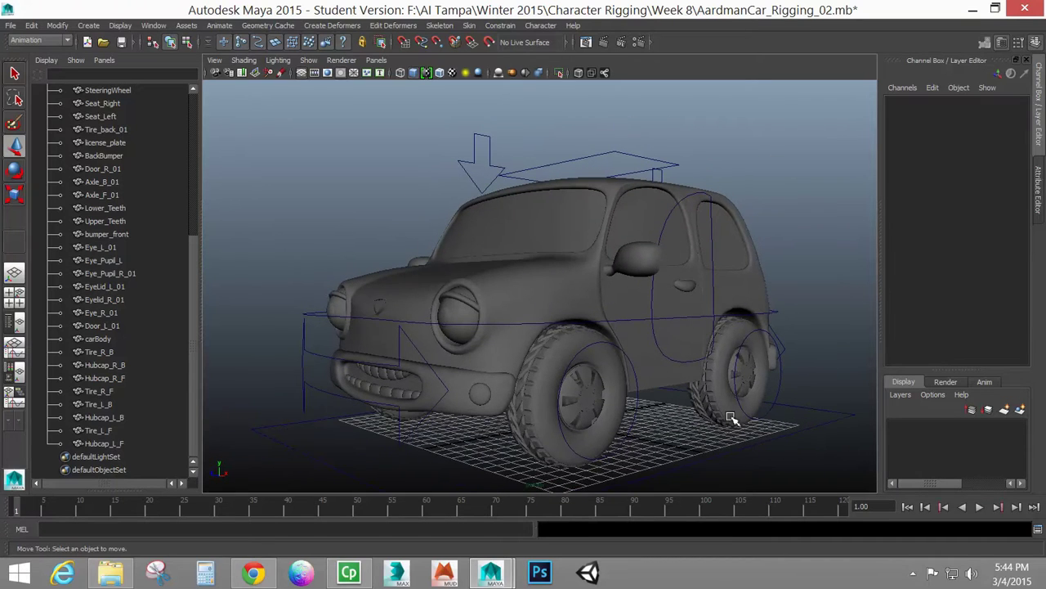
pyautogui.moveTo(635, 445)
pyautogui.keyDown('alt'); pyautogui.mouseDown(button='middle')
pyautogui.moveTo(588, 438)
pyautogui.moveTo(626, 441)
pyautogui.mouseUp(button='middle'); pyautogui.keyUp('alt')
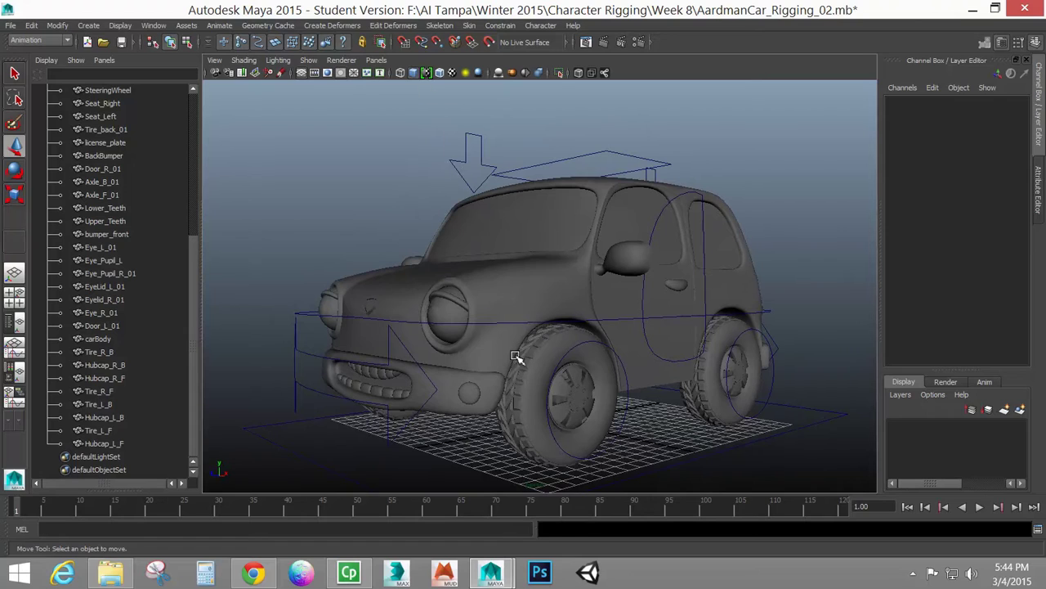
pyautogui.keyDown('alt'); pyautogui.moveTo(541, 359); pyautogui.dragTo(585, 323); pyautogui.keyUp('alt')
pyautogui.keyDown('alt'); pyautogui.moveTo(586, 323); pyautogui.dragTo(611, 323, button='middle'); pyautogui.keyUp('alt')
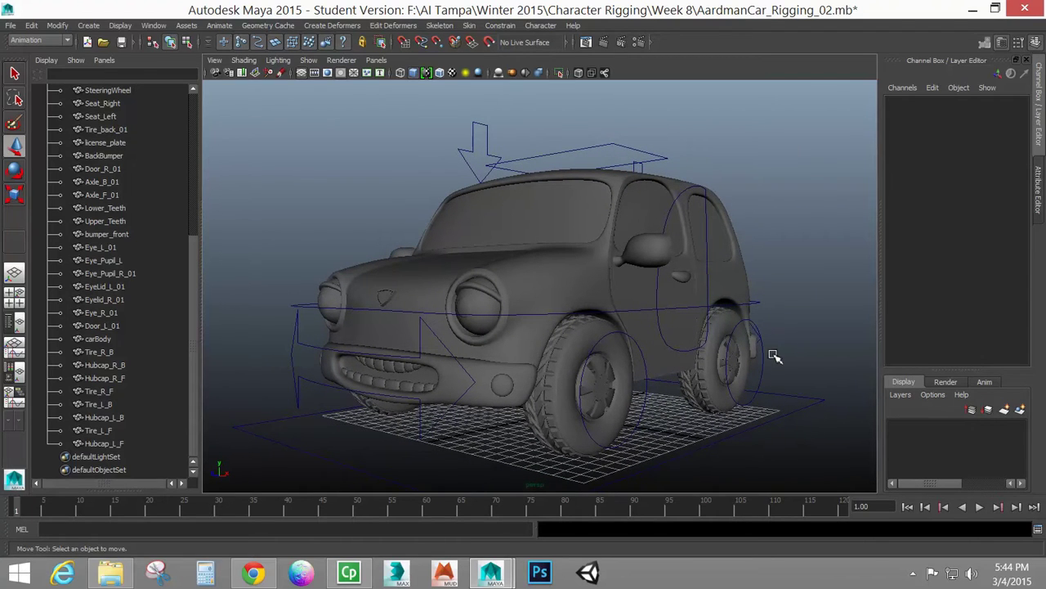
pyautogui.moveTo(558, 394)
pyautogui.keyDown('alt'); pyautogui.mouseDown()
pyautogui.moveTo(707, 378)
pyautogui.moveTo(613, 408)
pyautogui.moveTo(525, 393)
pyautogui.moveTo(546, 406)
pyautogui.mouseUp(); pyautogui.keyUp('alt')
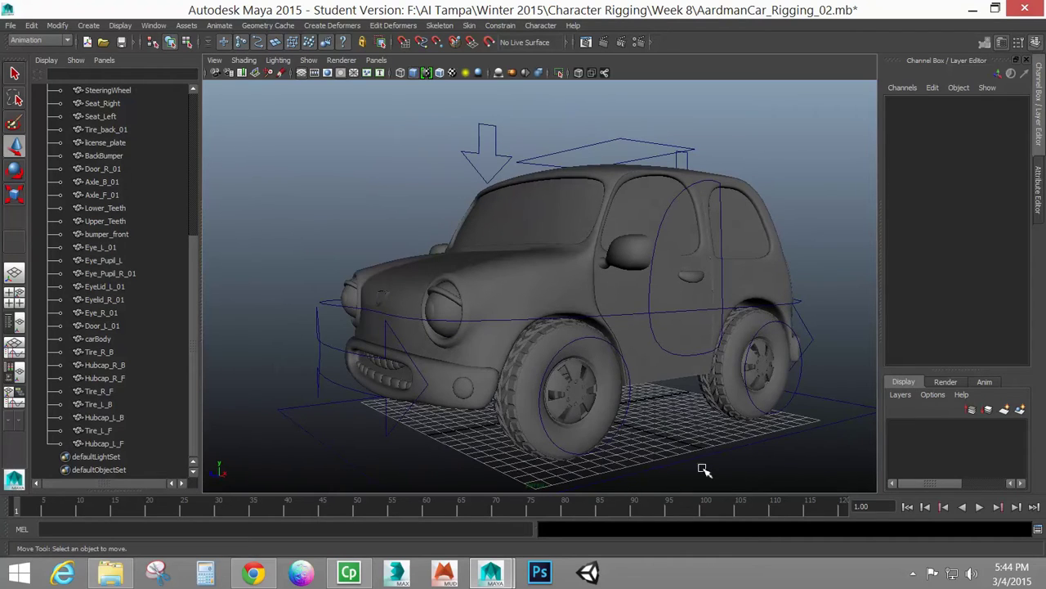
# Inspect the left front tire, front tire arrow, root and global control curves one after another.
pyautogui.click(626, 426)
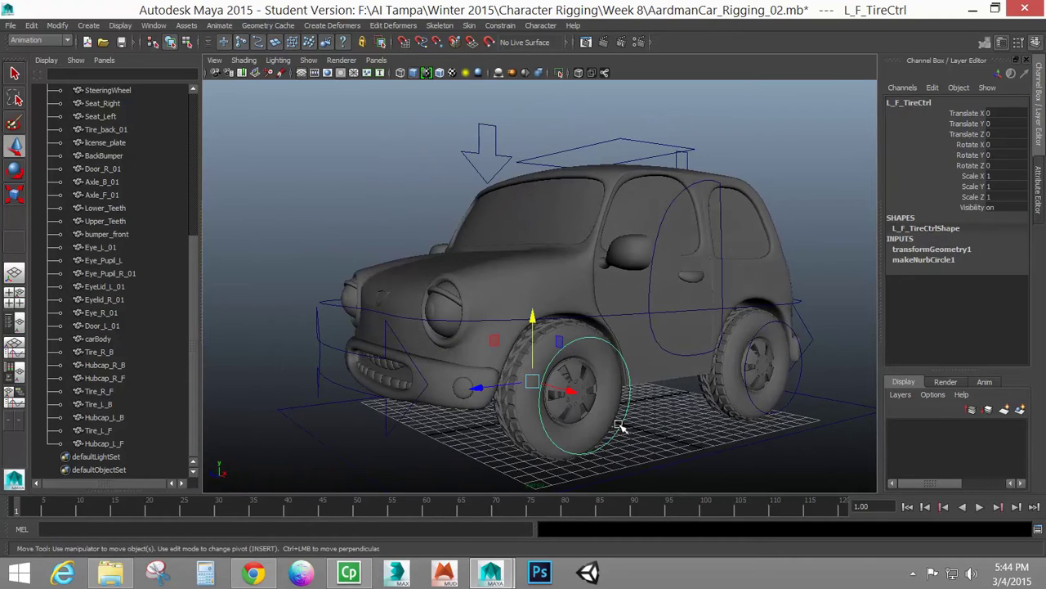
pyautogui.click(330, 352)
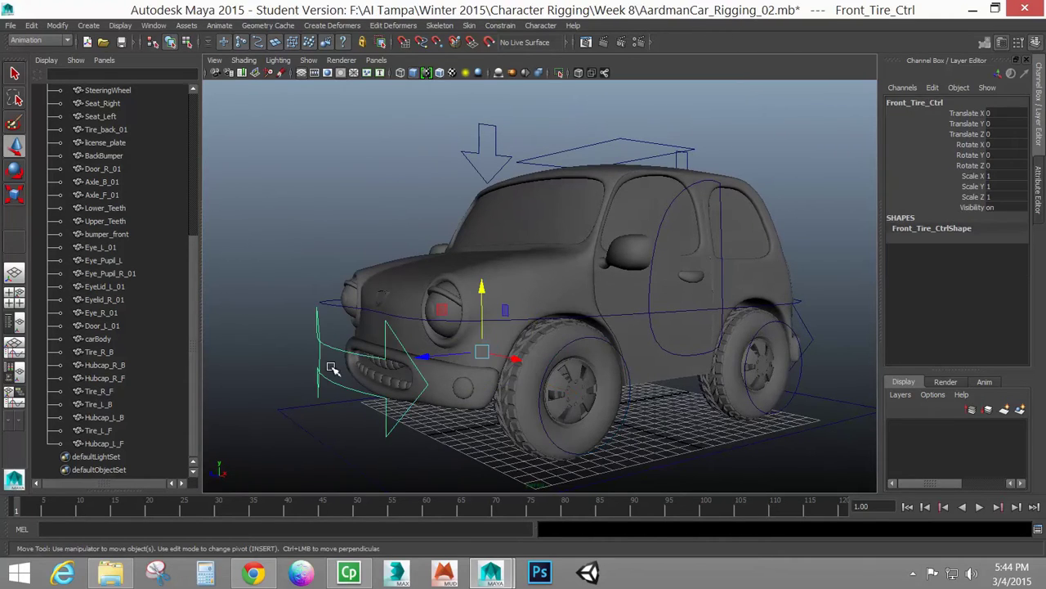
pyautogui.click(331, 296)
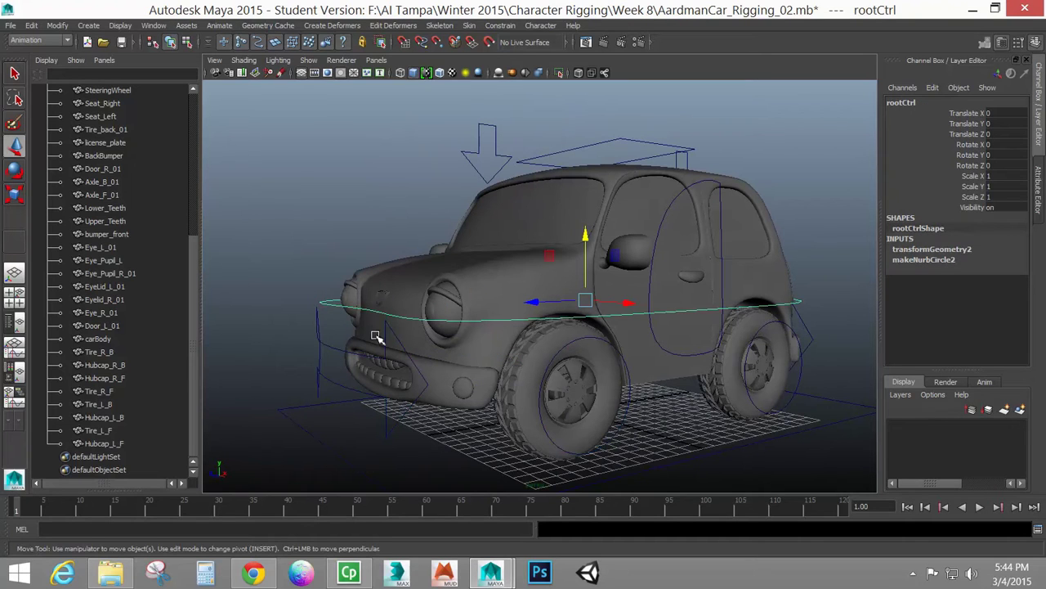
pyautogui.click(629, 442)
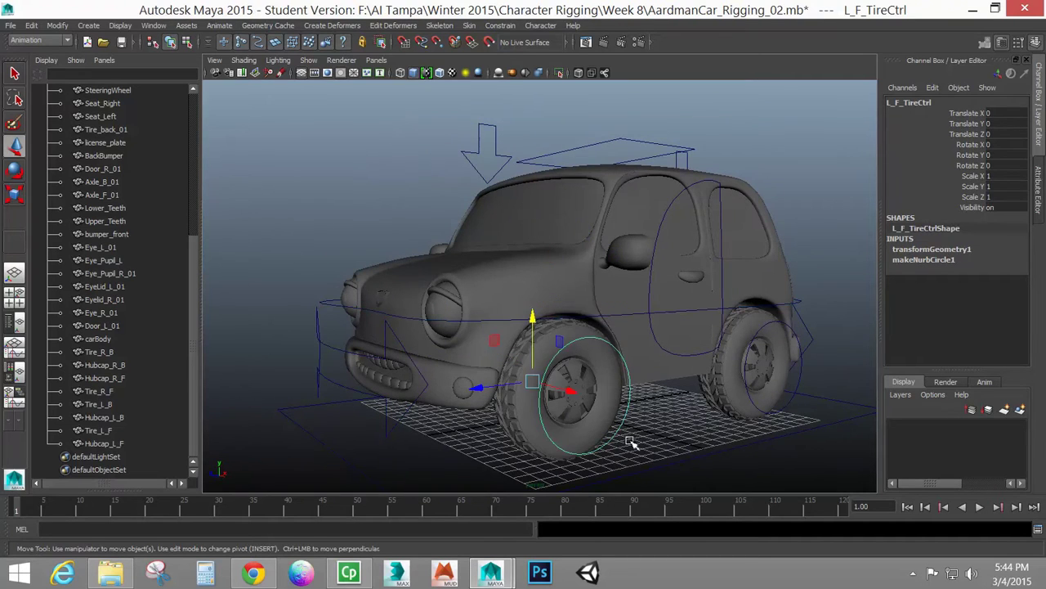
pyautogui.click(698, 465)
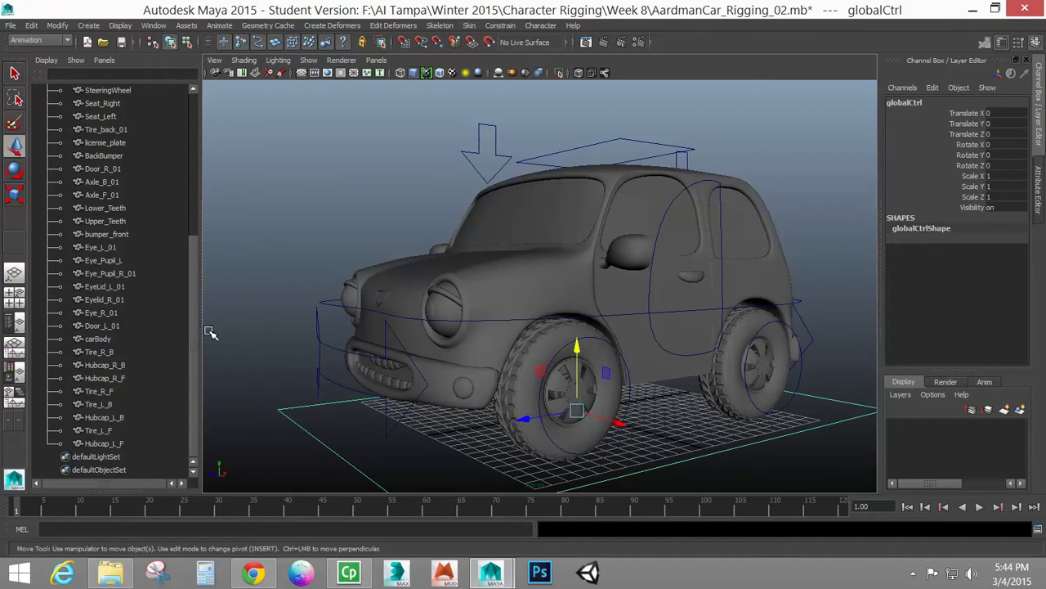
# Review CarGeoGrp and the list of control curves from globalCtrl to B_Suspension_Ctrl in the scene hierarchy.
pyautogui.scroll(3, 196, 359)
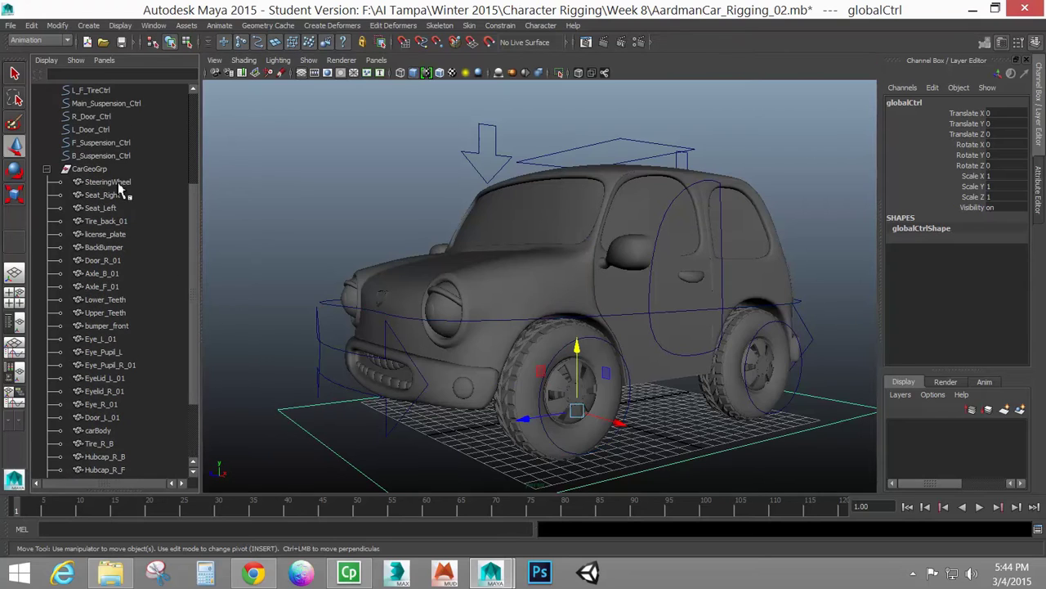
pyautogui.click(90, 169)
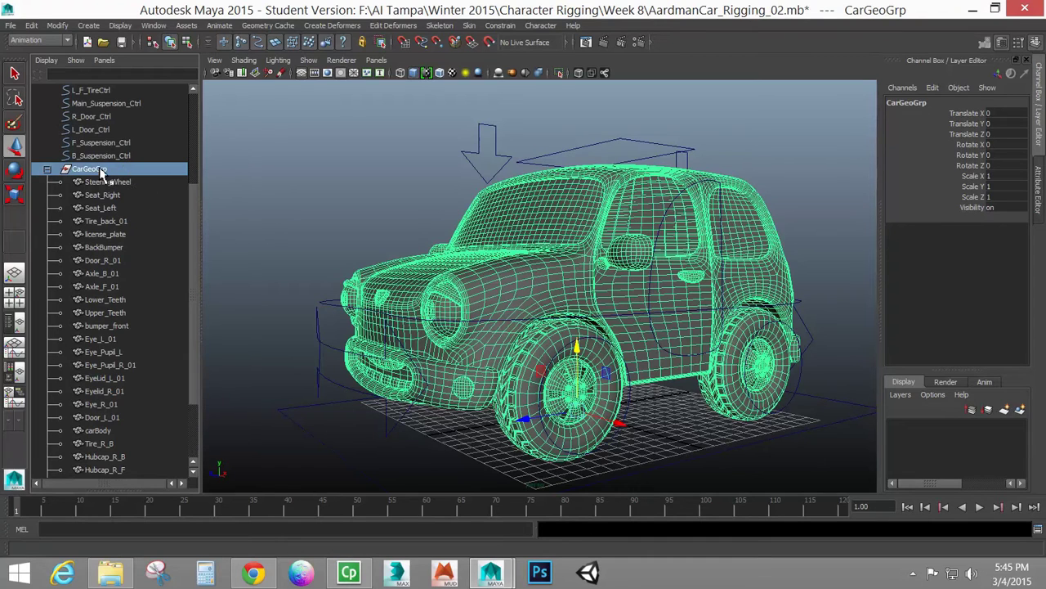
pyautogui.moveTo(196, 219); pyautogui.dragTo(203, 142)
pyautogui.moveTo(129, 314); pyautogui.dragTo(140, 168)
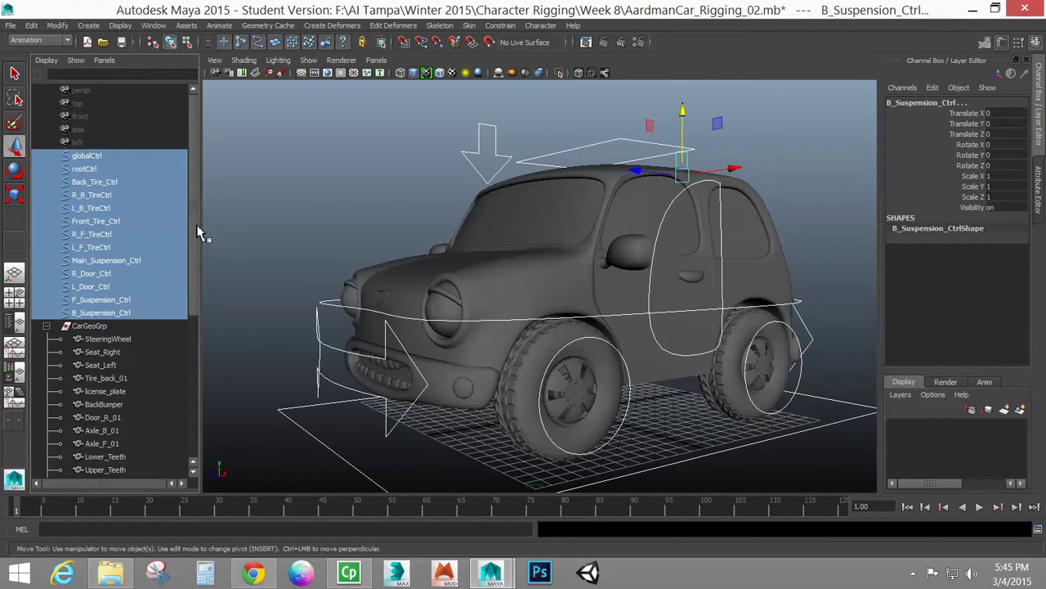
pyautogui.scroll(-3, 197, 237)
pyautogui.scroll(-2, 201, 278)
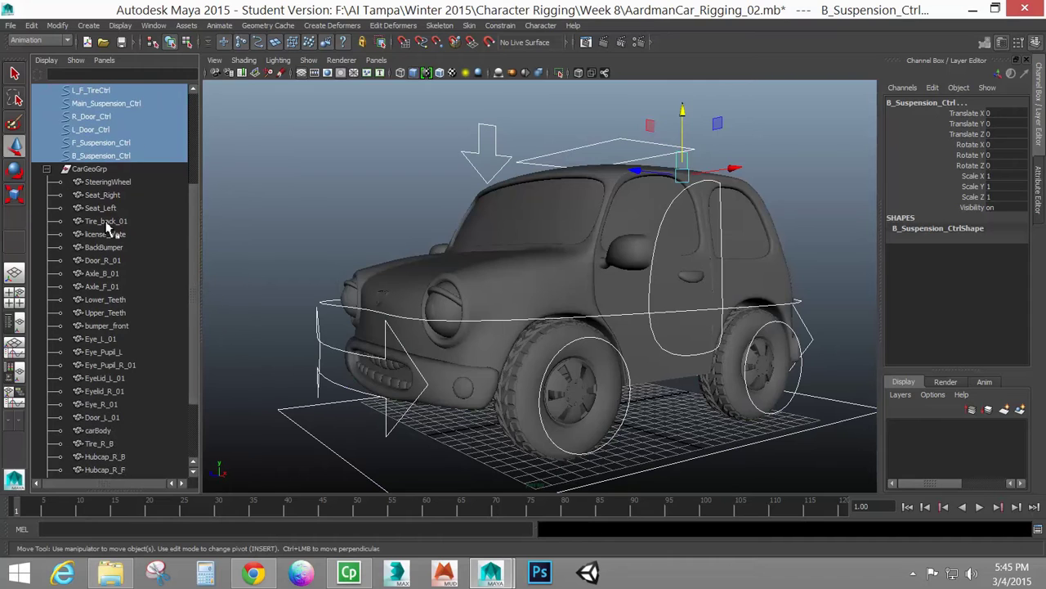
pyautogui.click(92, 169)
pyautogui.scroll(-3, 197, 241)
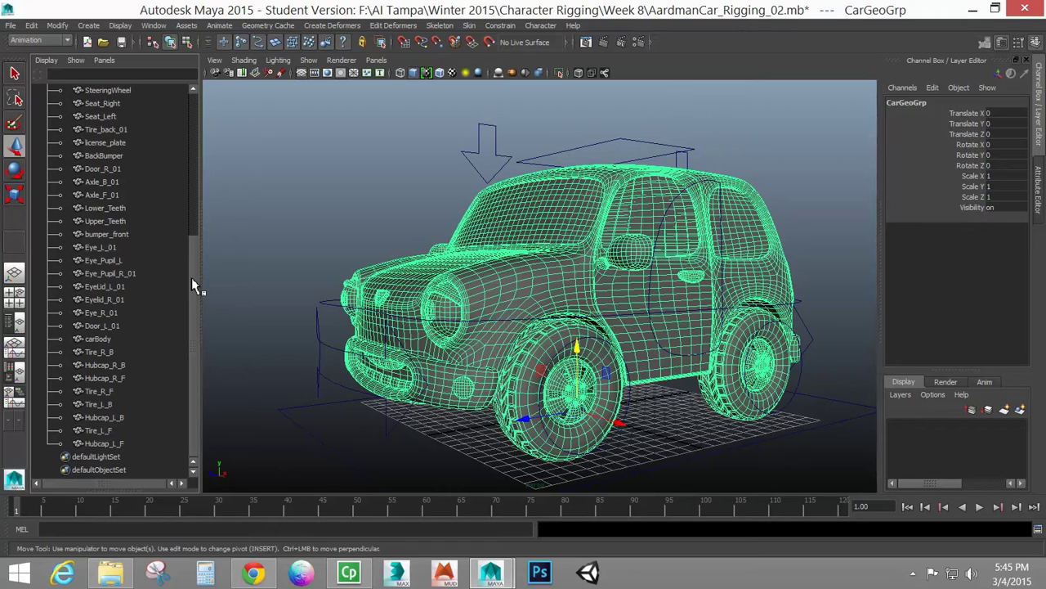
pyautogui.click(238, 291)
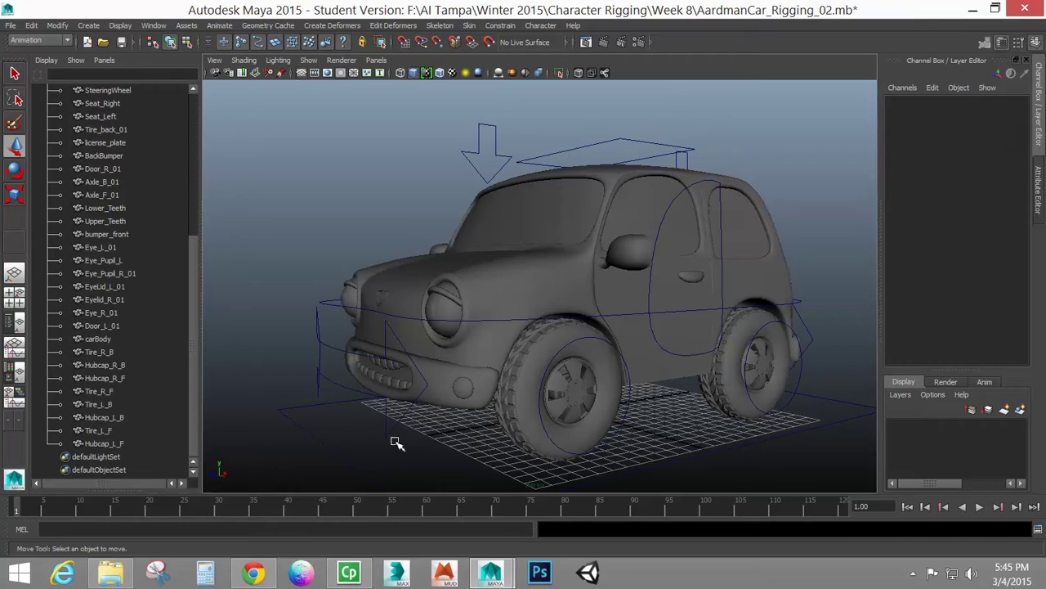
# Inspect the separate tire and hubcap meshes on the car's left wheels, including the front hubcap from below.
pyautogui.click(528, 413)
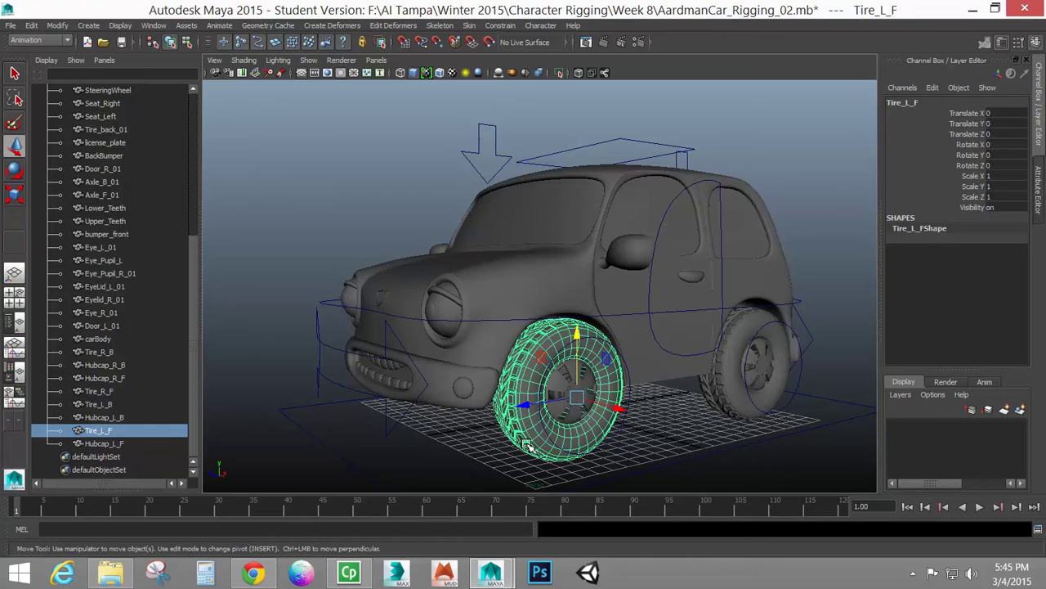
pyautogui.click(671, 423)
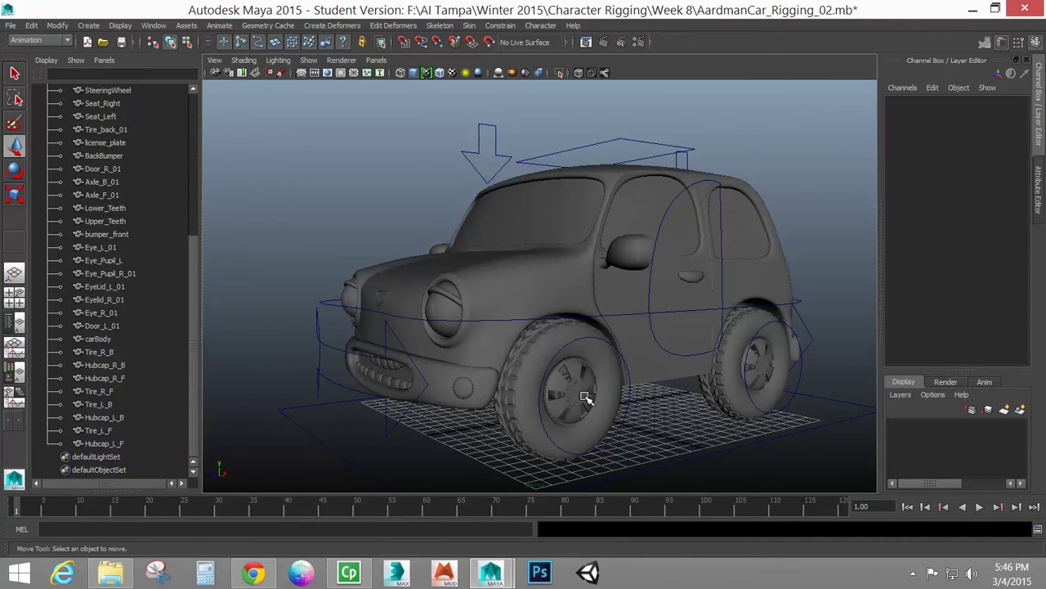
pyautogui.click(585, 398)
pyautogui.keyDown('alt'); pyautogui.moveTo(585, 397); pyautogui.dragTo(673, 357); pyautogui.keyUp('alt')
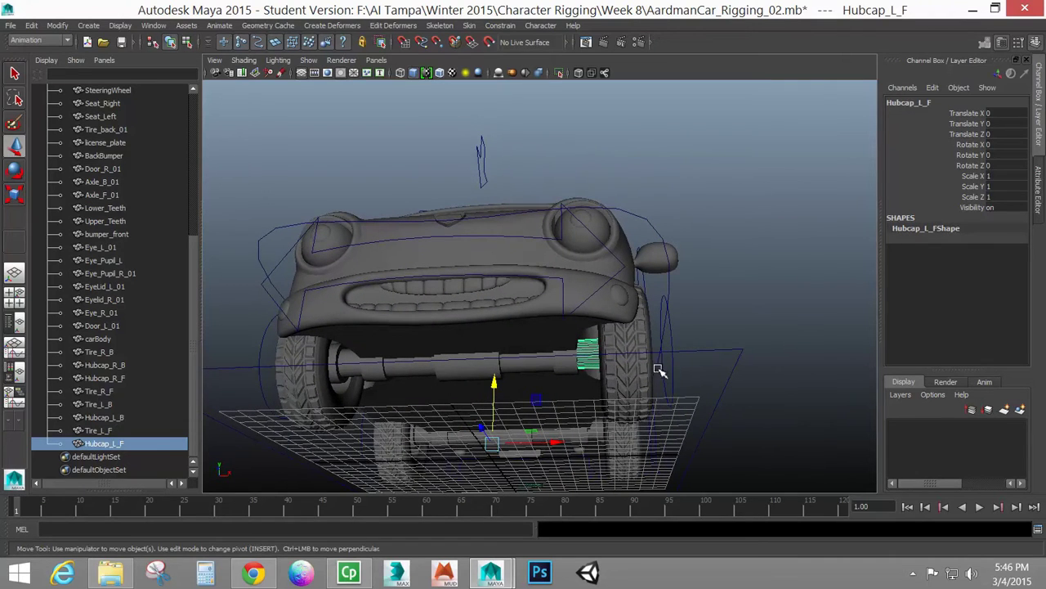
pyautogui.keyDown('alt'); pyautogui.moveTo(659, 370); pyautogui.dragTo(899, 360); pyautogui.keyUp('alt')
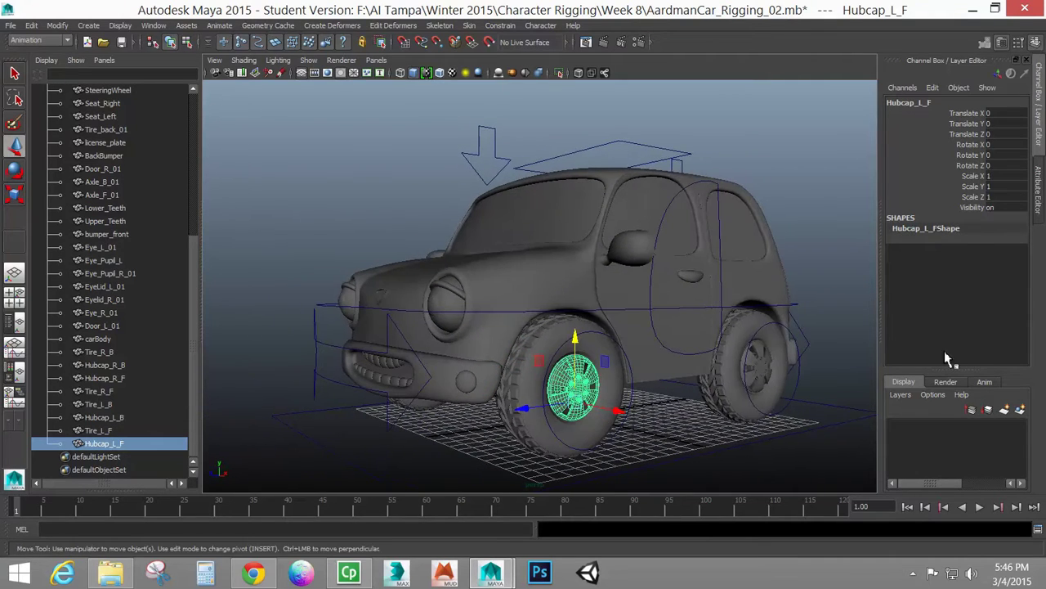
pyautogui.click(763, 379)
pyautogui.click(717, 386)
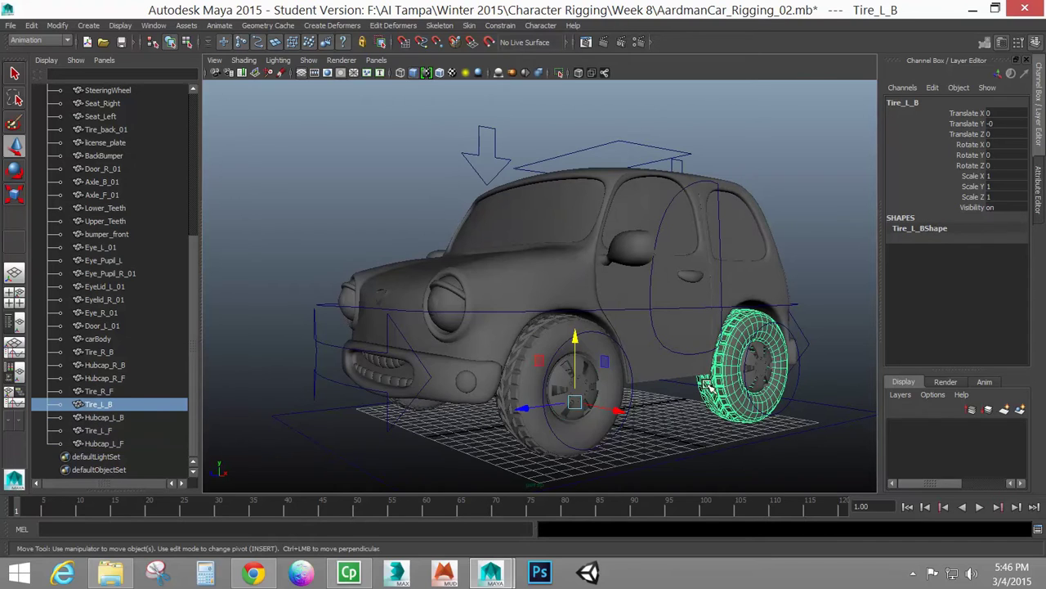
pyautogui.click(557, 392)
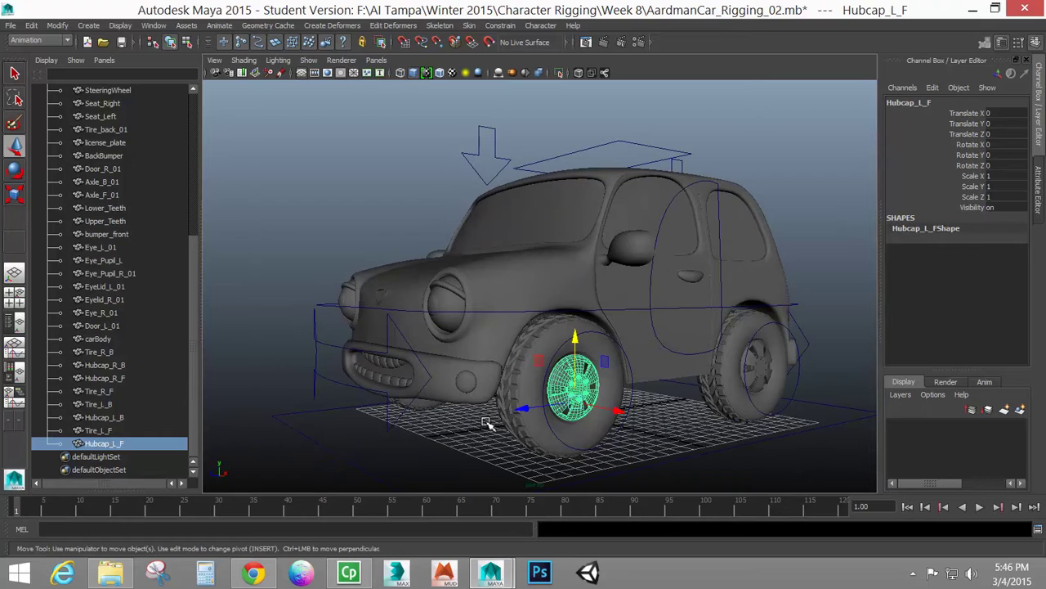
# Group Tire_L_F with Hubcap_L_F and center the new group's pivot.
pyautogui.click(533, 440)
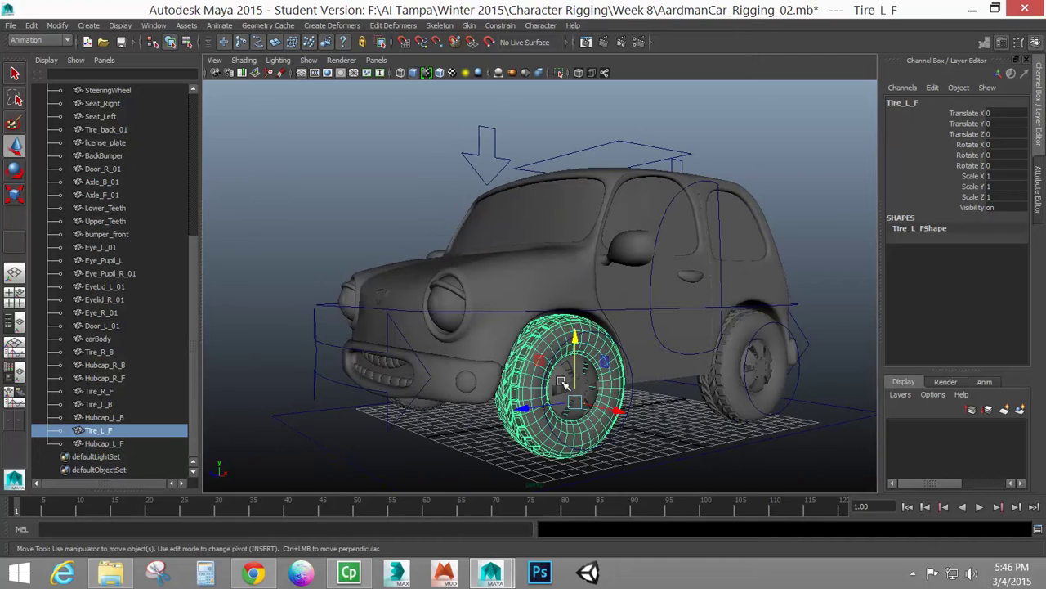
pyautogui.keyDown('shift'); pyautogui.click(563, 397); pyautogui.keyUp('shift')
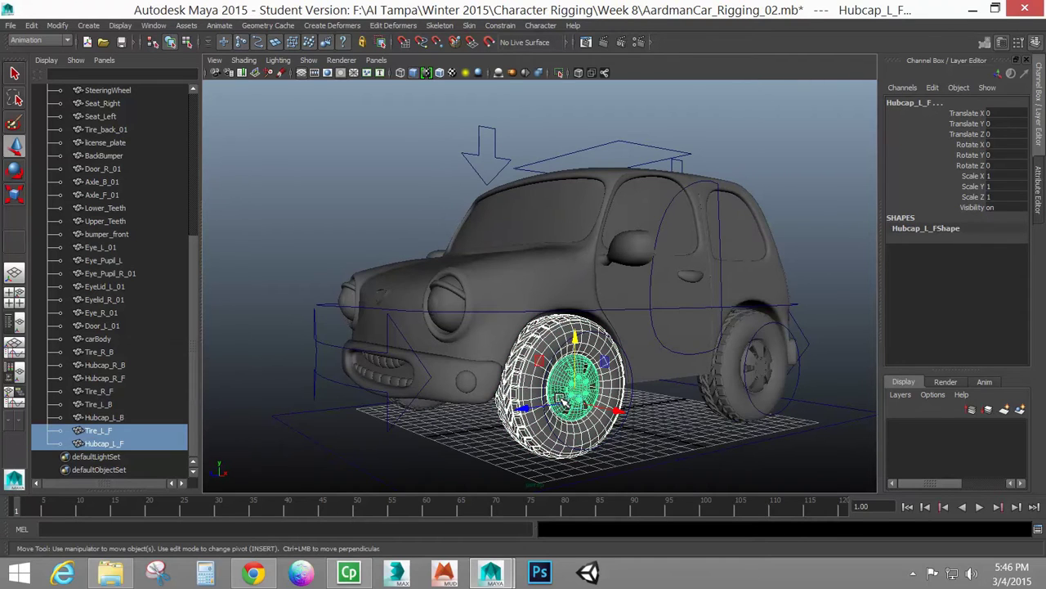
pyautogui.hotkey('ctrl', 'g')
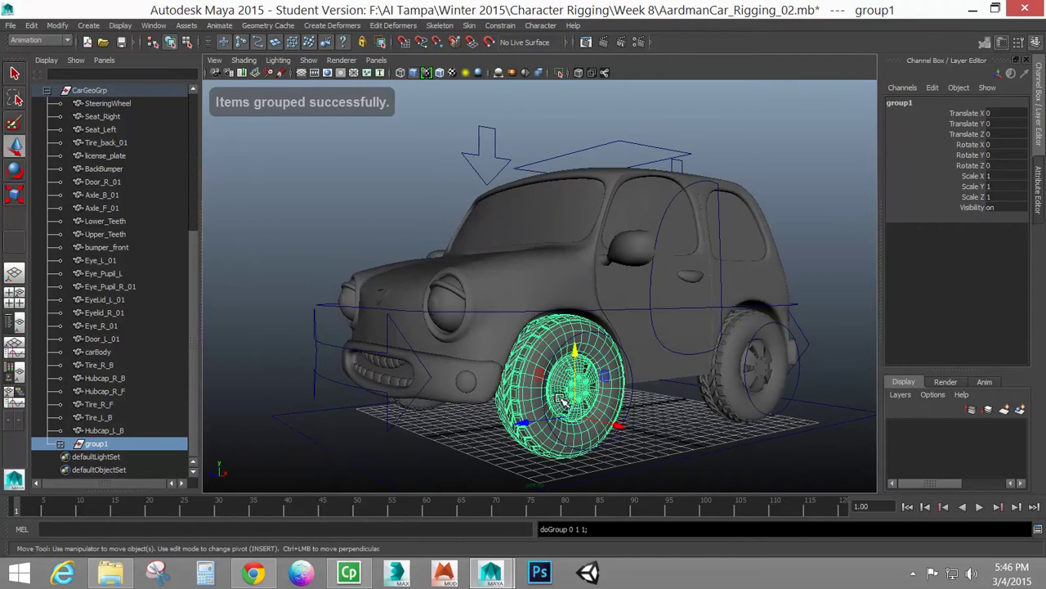
pyautogui.keyDown('alt'); pyautogui.moveTo(562, 399); pyautogui.dragTo(585, 395); pyautogui.keyUp('alt')
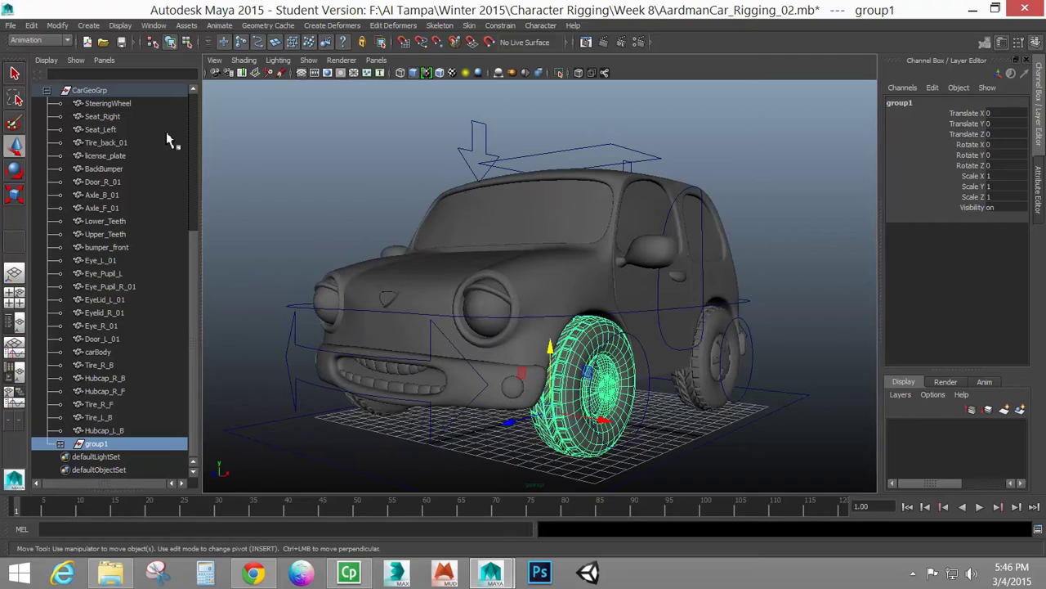
pyautogui.click(85, 30)
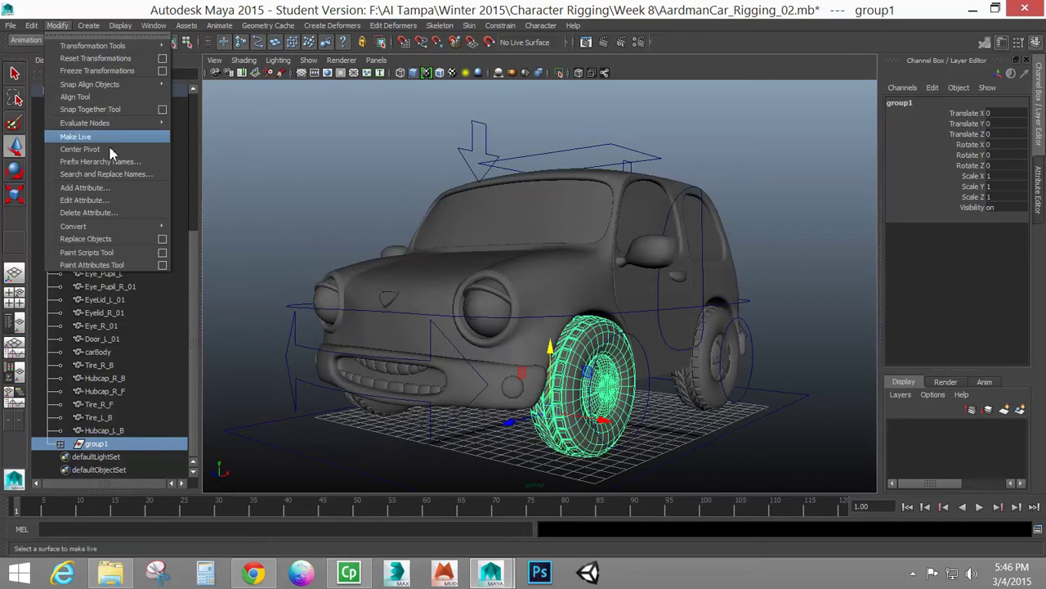
pyautogui.click(74, 151)
# Move the left front tire group's pivot inward along X to the inner end of the wheel hub, working in front wireframe view.
pyautogui.press('space')
pyautogui.moveTo(350, 240); pyautogui.dragTo(353, 277)
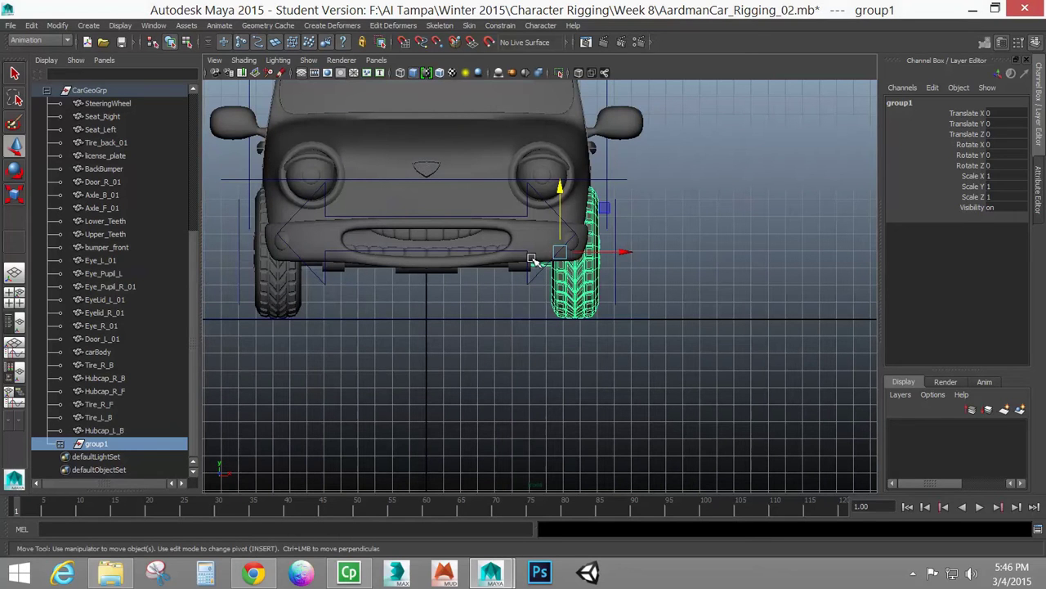
pyautogui.press('4')
pyautogui.keyDown('alt'); pyautogui.moveTo(545, 239); pyautogui.dragTo(543, 327, button='middle'); pyautogui.keyUp('alt')
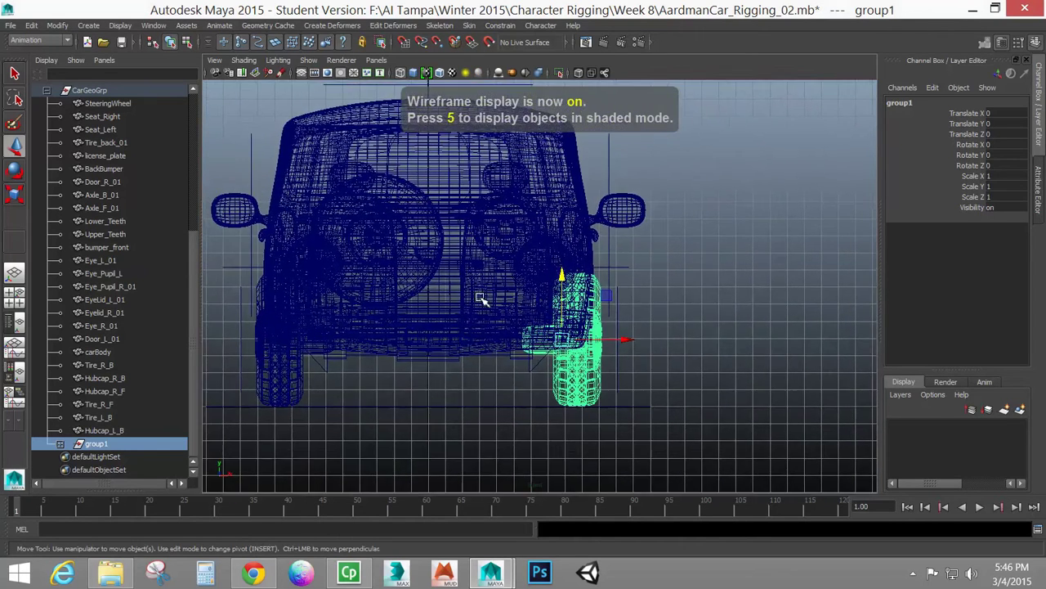
pyautogui.keyDown('alt'); pyautogui.moveTo(484, 299); pyautogui.dragTo(627, 346, button='right'); pyautogui.keyUp('alt')
pyautogui.press('Insert')
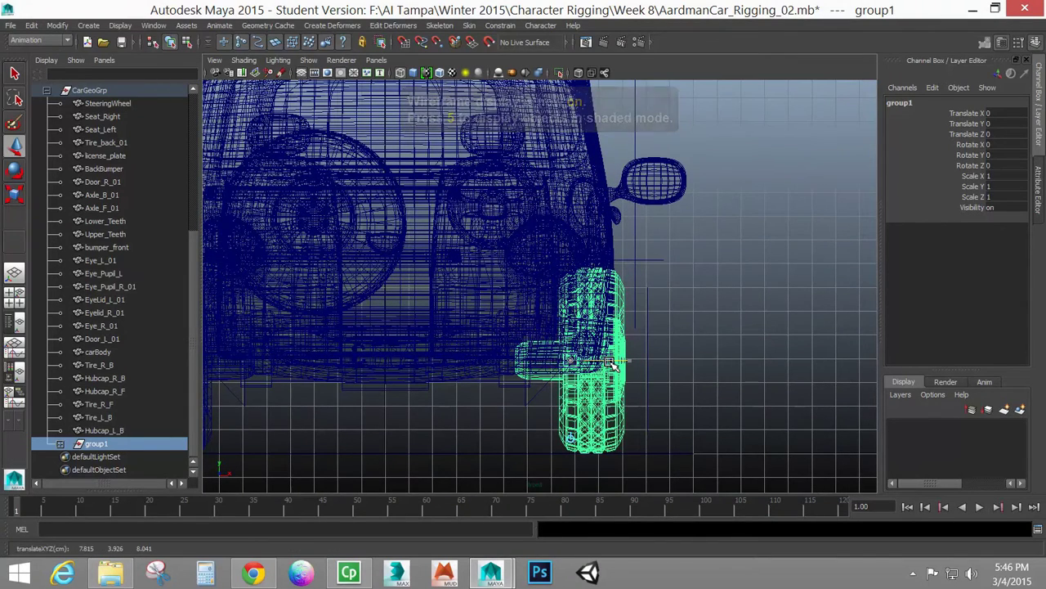
pyautogui.moveTo(614, 366); pyautogui.dragTo(507, 358)
pyautogui.keyDown('alt'); pyautogui.moveTo(508, 358); pyautogui.dragTo(766, 379, button='right'); pyautogui.keyUp('alt')
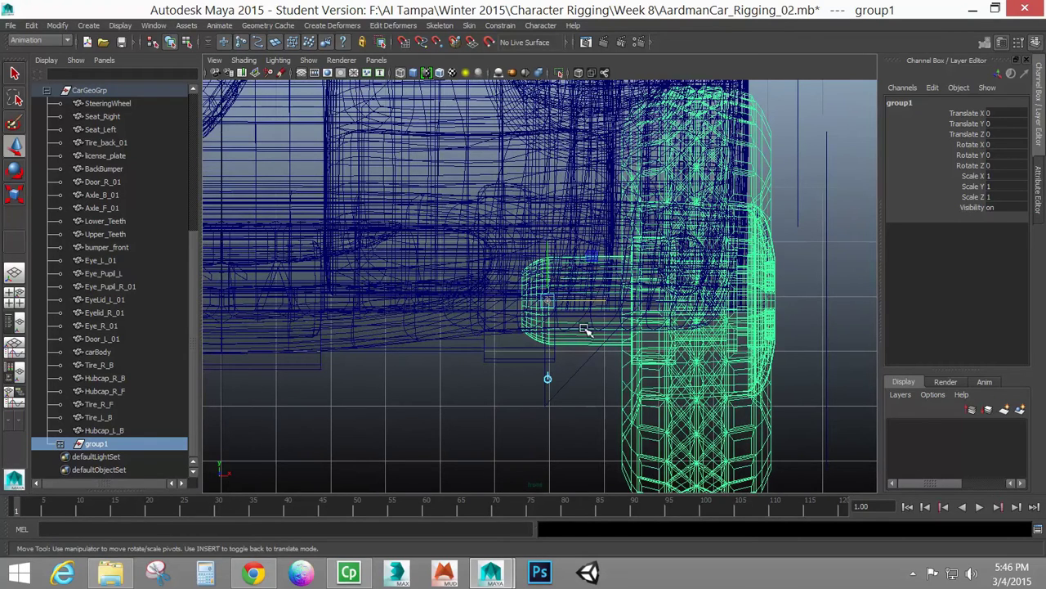
pyautogui.press('Insert')
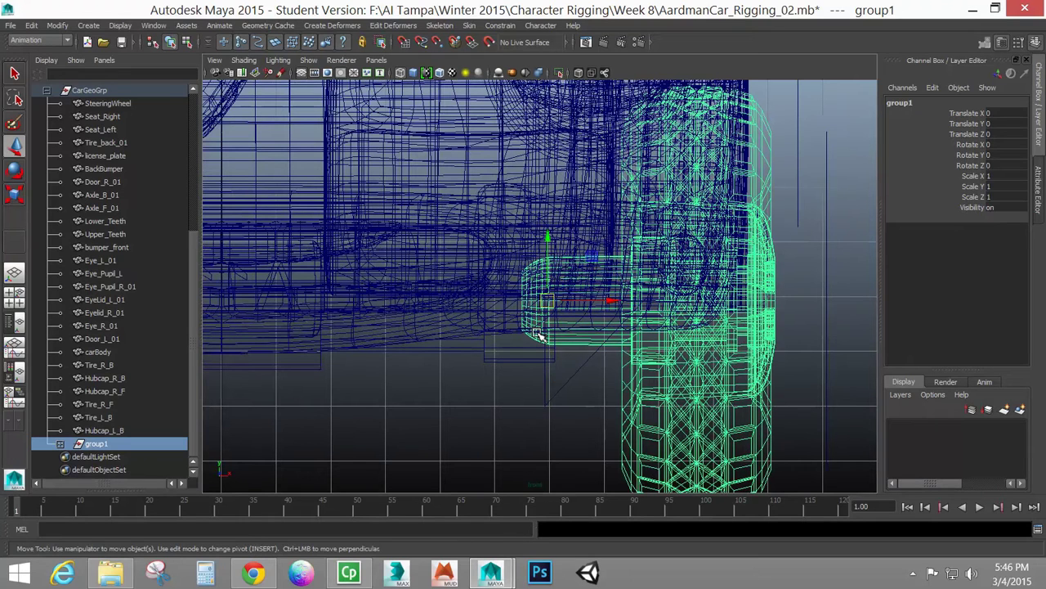
# Restore the shaded perspective view and rename the left front tire group as L_F_Tire.
pyautogui.press('space')
pyautogui.moveTo(537, 334); pyautogui.dragTo(537, 310)
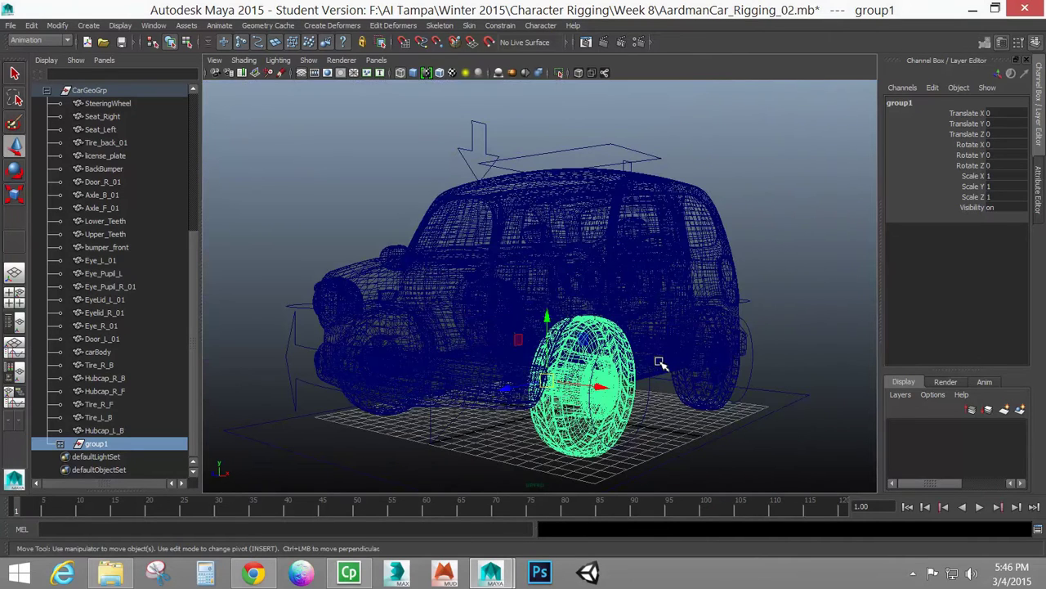
pyautogui.press('5')
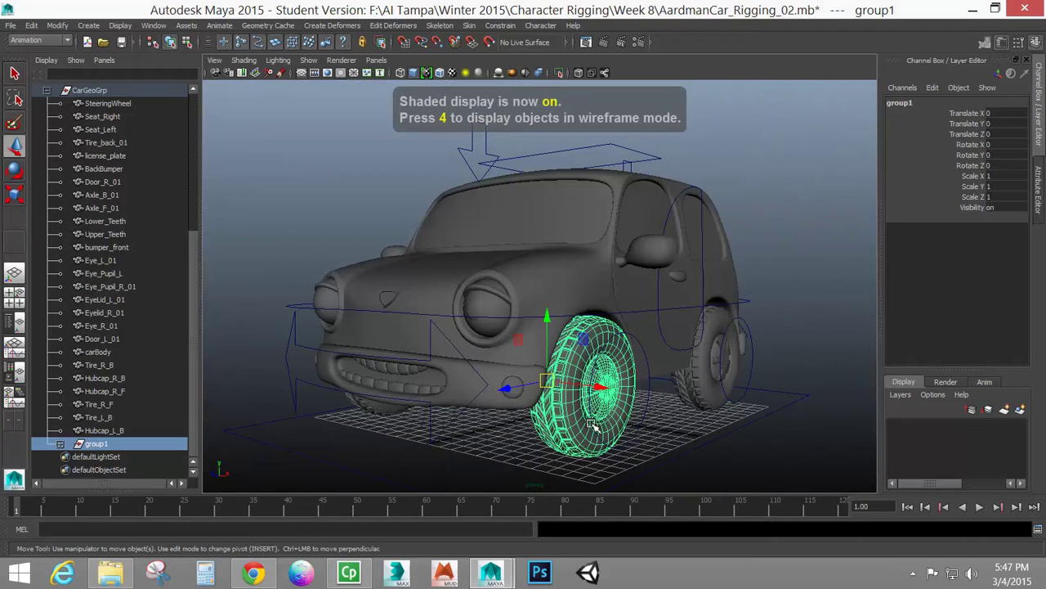
pyautogui.click(908, 105)
pyautogui.doubleClick(909, 103)
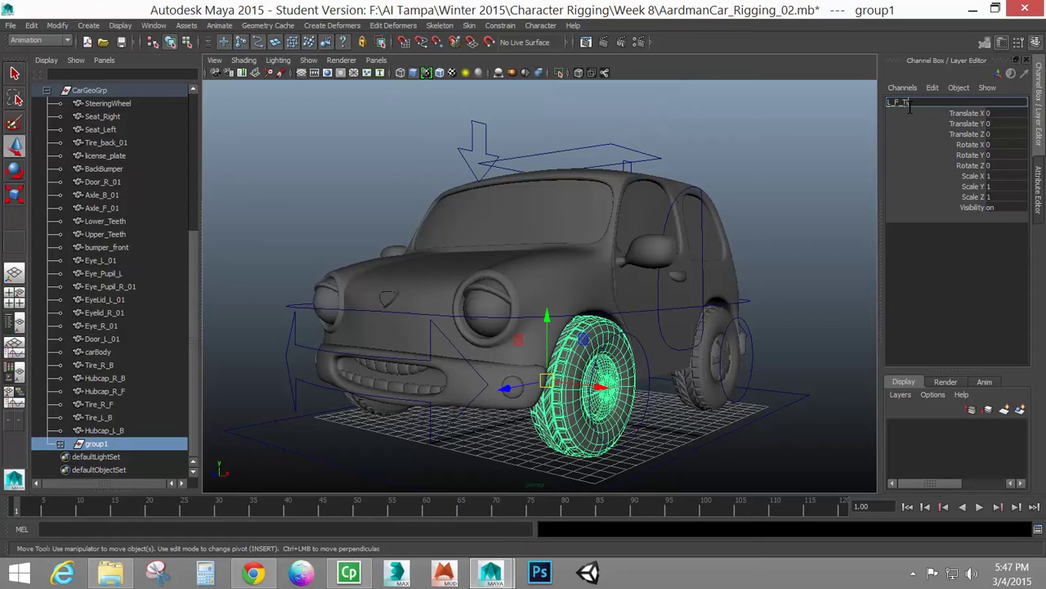
pyautogui.write('L_F_Tire')
pyautogui.press('Return')
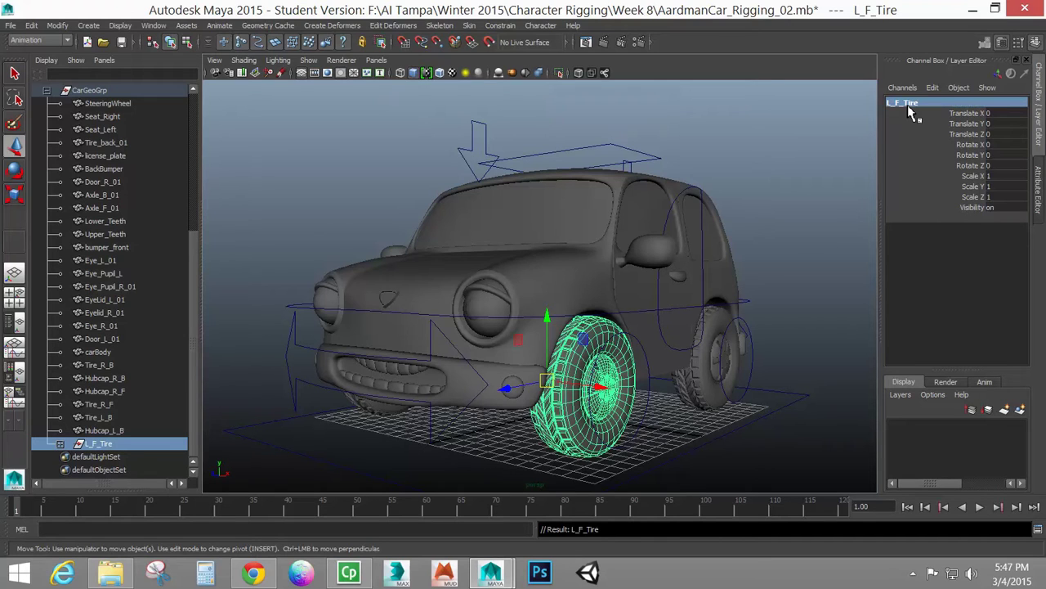
# Group Tire_L_B with its hubcap and name the group L_B_Tire.
pyautogui.click(728, 373)
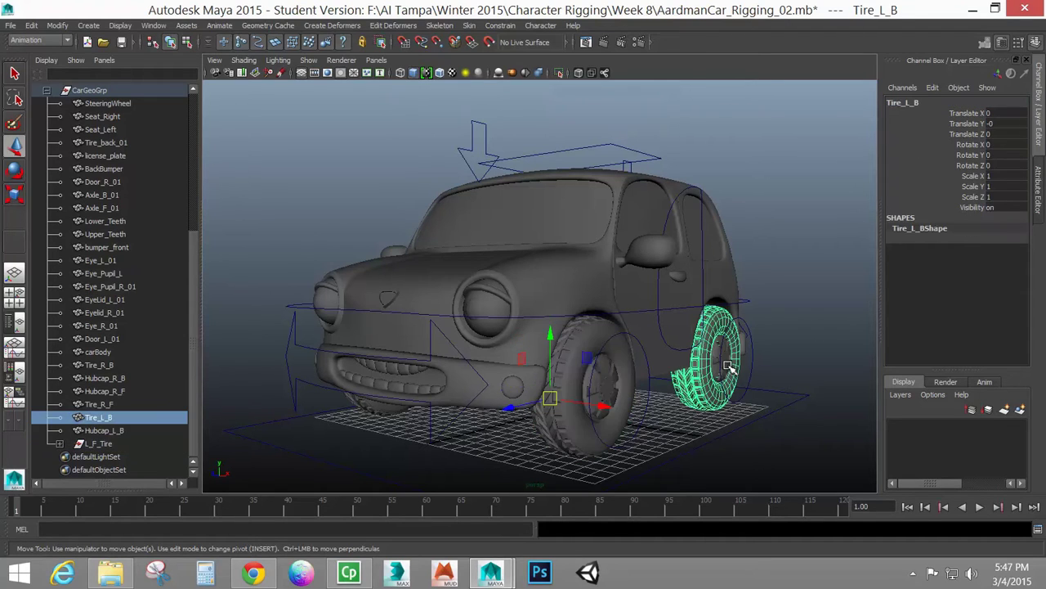
pyautogui.keyDown('shift'); pyautogui.click(726, 363); pyautogui.keyUp('shift')
pyautogui.hotkey('ctrl', 'g')
pyautogui.click(919, 103)
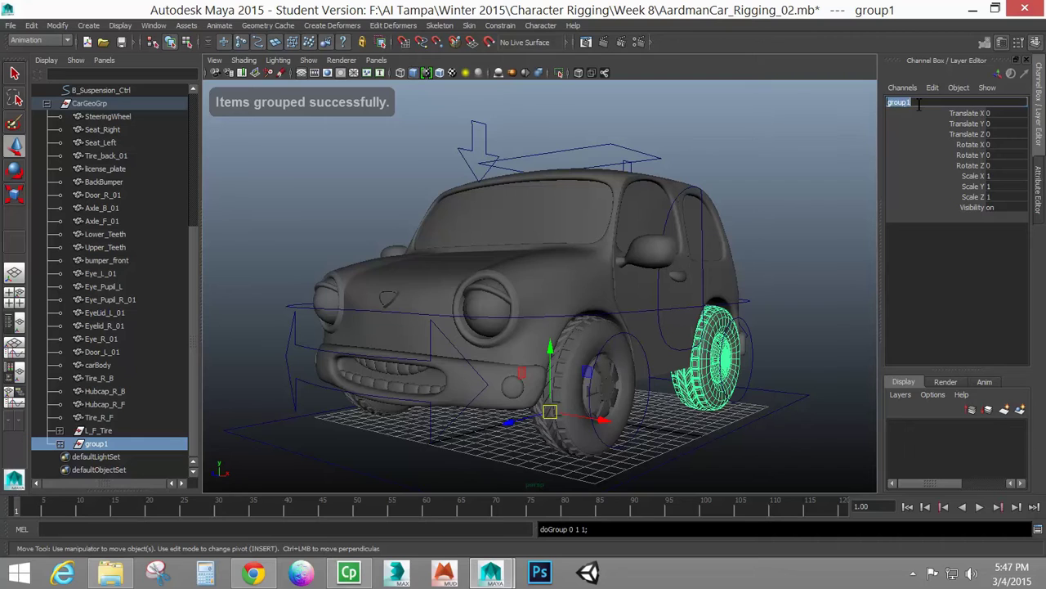
pyautogui.write('L_B_Tire')
pyautogui.press('Return')
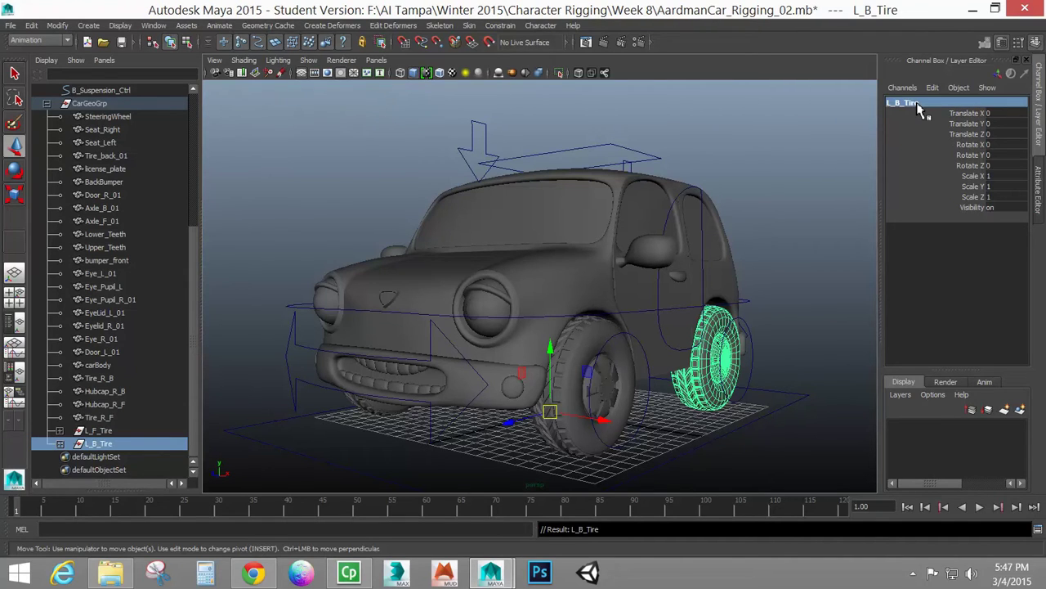
# Group Tire_R_F with Hubcap_R_F, name the group R_F_Tire and clear the selection.
pyautogui.keyDown('alt'); pyautogui.moveTo(415, 408); pyautogui.dragTo(425, 429); pyautogui.keyUp('alt')
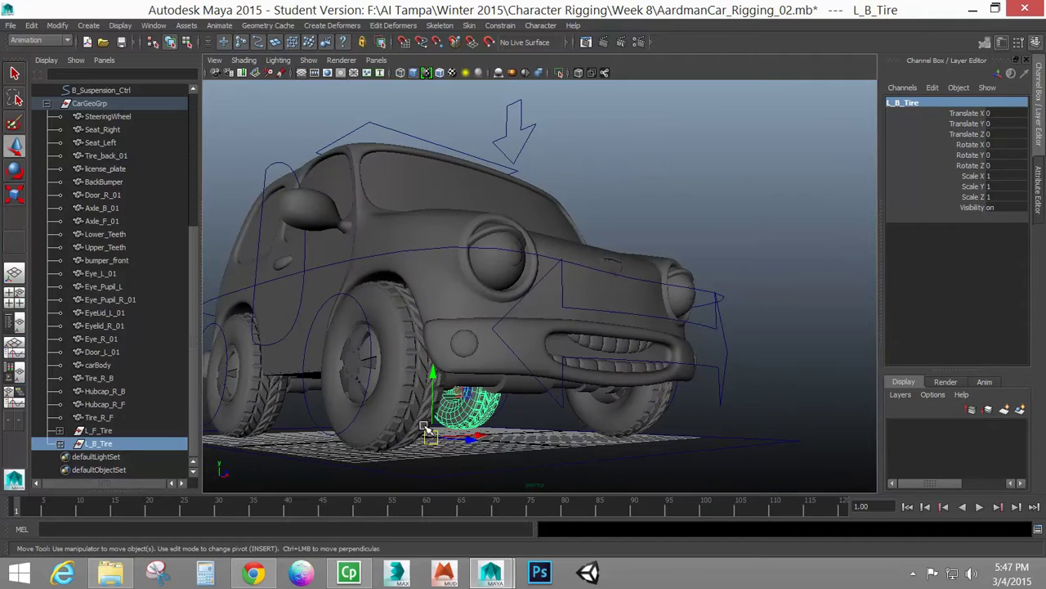
pyautogui.click(367, 400)
pyautogui.keyDown('shift'); pyautogui.click(360, 390); pyautogui.keyUp('shift')
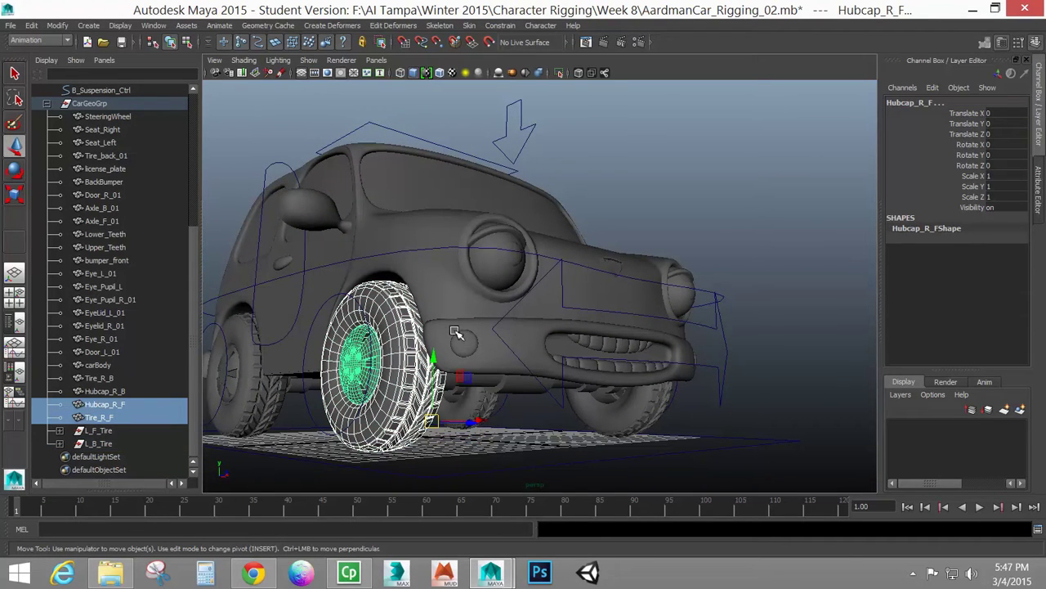
pyautogui.hotkey('ctrl', 'g')
pyautogui.doubleClick(909, 102)
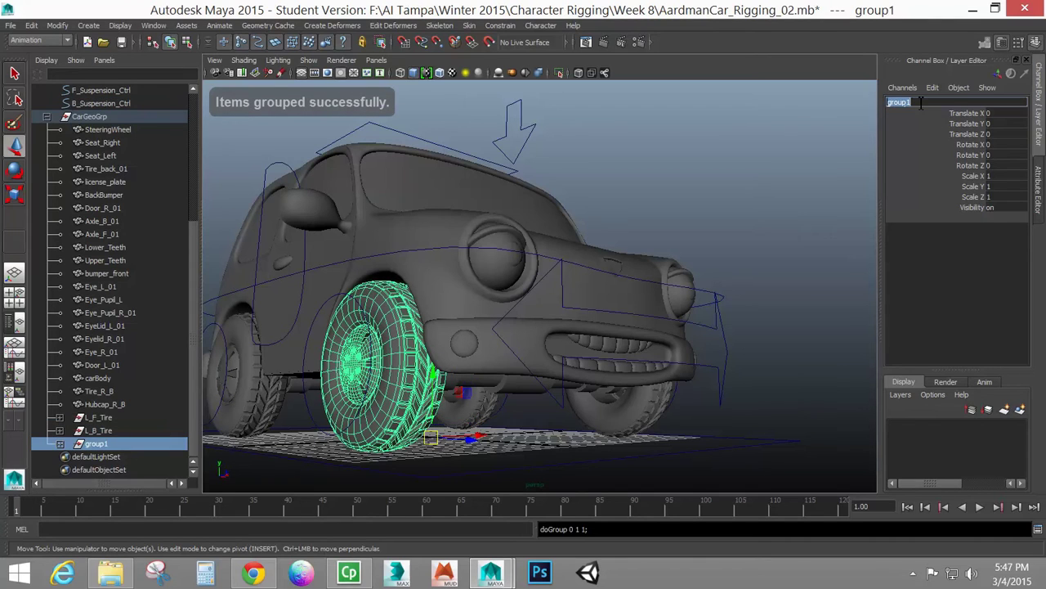
pyautogui.write('R_F_')
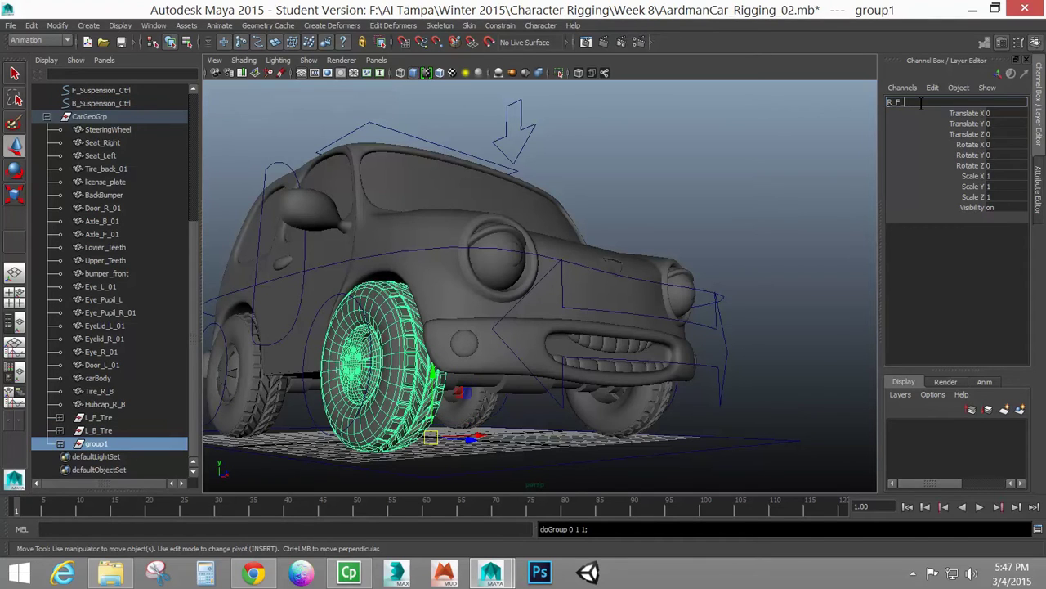
pyautogui.press('Return')
pyautogui.moveTo(460, 359); pyautogui.dragTo(552, 342, button='middle')
pyautogui.hotkey('ctrl', 'z')
pyautogui.click(532, 435)
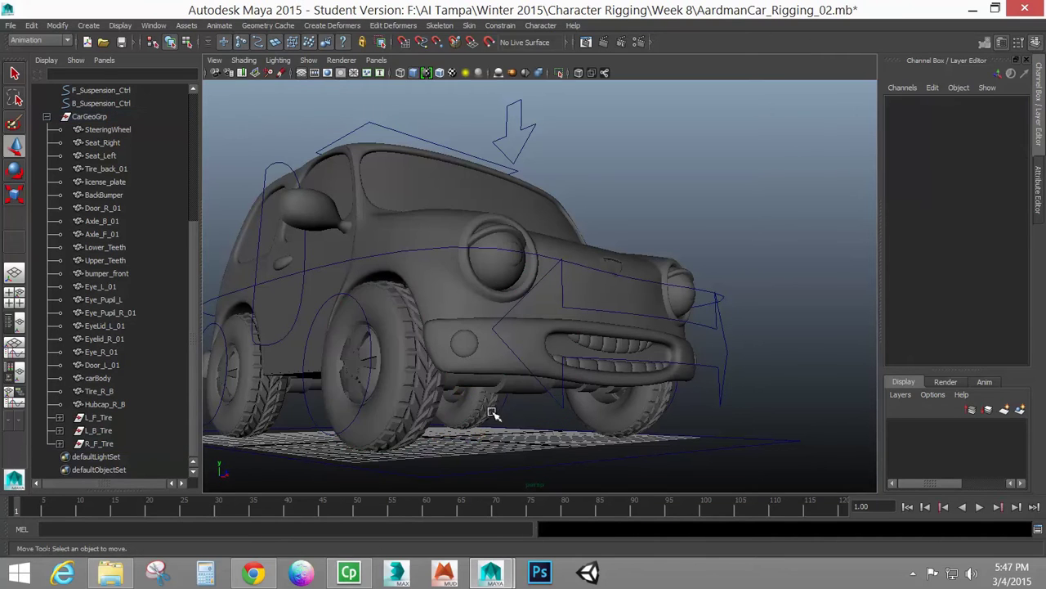
# Group Tire_R_B with its hubcap and name the group R_B_Tire.
pyautogui.keyDown('alt'); pyautogui.moveTo(494, 413); pyautogui.dragTo(357, 404); pyautogui.keyUp('alt')
pyautogui.click(309, 398)
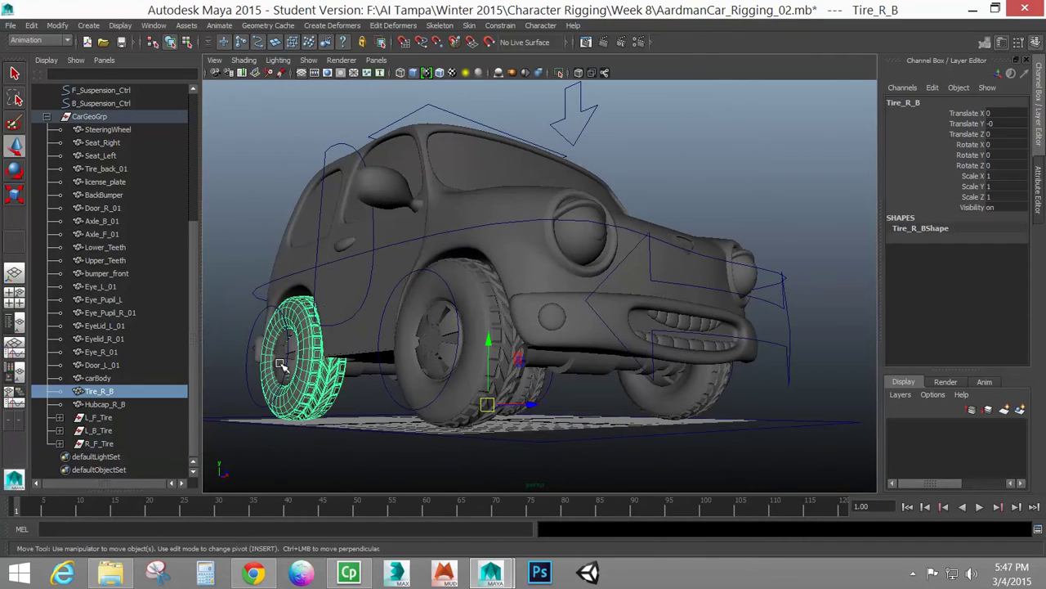
pyautogui.keyDown('shift'); pyautogui.click(286, 363); pyautogui.keyUp('shift')
pyautogui.hotkey('ctrl', 'g')
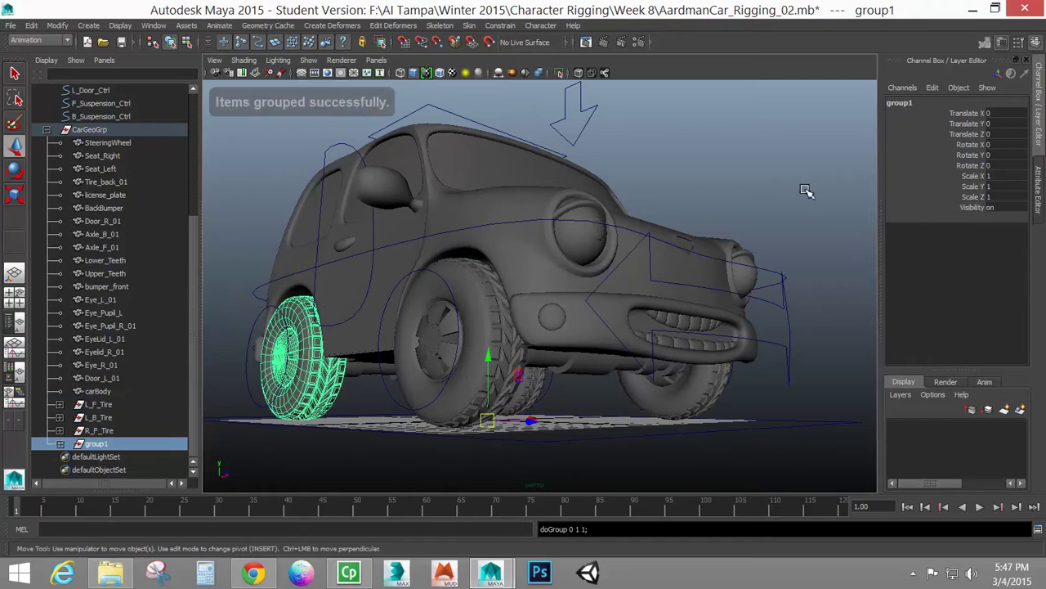
pyautogui.doubleClick(914, 102)
pyautogui.write('R_B_')
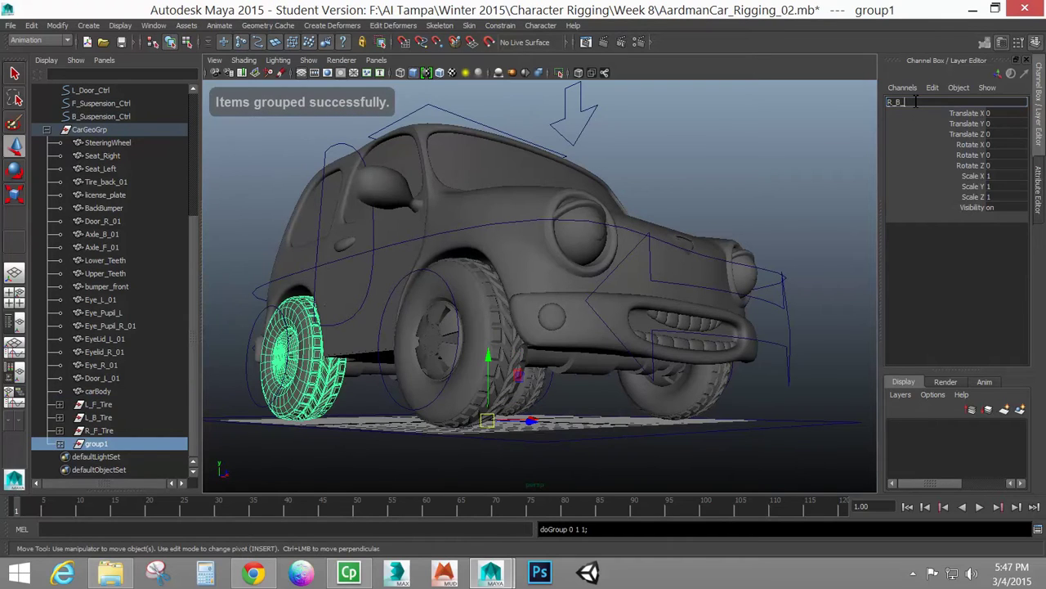
pyautogui.write('Tire')
pyautogui.press('Return')
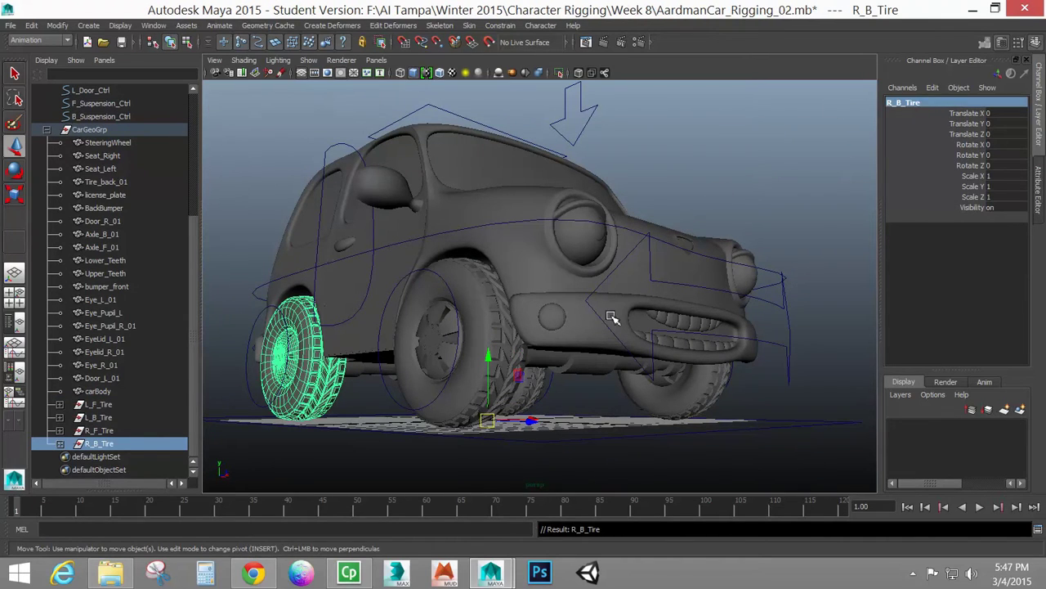
# Center the pivot of R_B_Tire and move it inward along X to about -6.1 in front wireframe view.
pyautogui.press('space')
pyautogui.moveTo(611, 315); pyautogui.dragTo(613, 350)
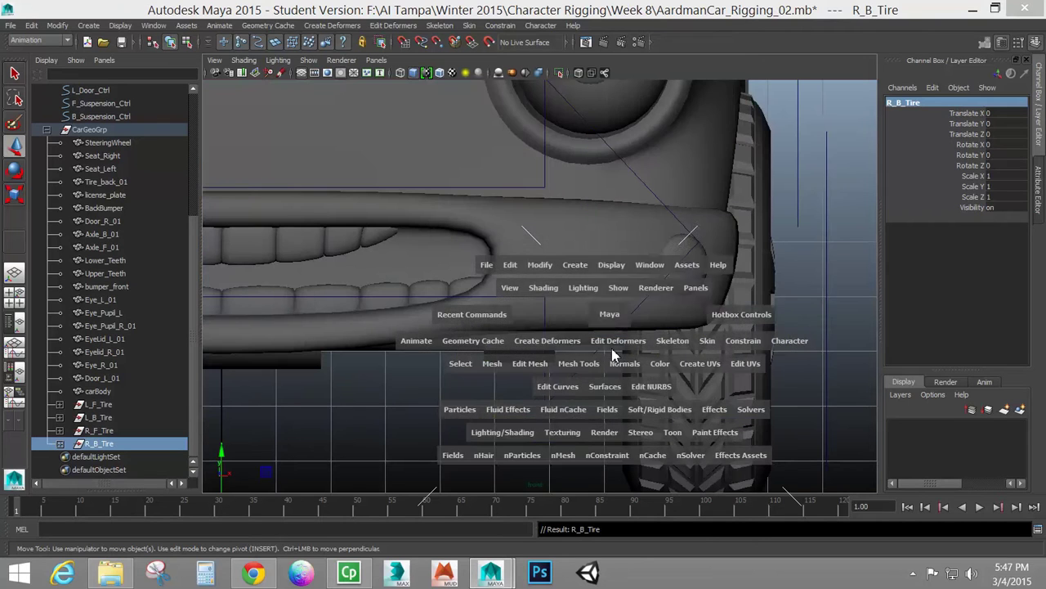
pyautogui.keyDown('alt'); pyautogui.moveTo(387, 434); pyautogui.dragTo(785, 286, button='middle'); pyautogui.keyUp('alt')
pyautogui.keyDown('alt'); pyautogui.moveTo(785, 286); pyautogui.dragTo(633, 357, button='right'); pyautogui.keyUp('alt')
pyautogui.keyDown('alt'); pyautogui.moveTo(633, 357); pyautogui.dragTo(638, 355, button='middle'); pyautogui.keyUp('alt')
pyautogui.press('4')
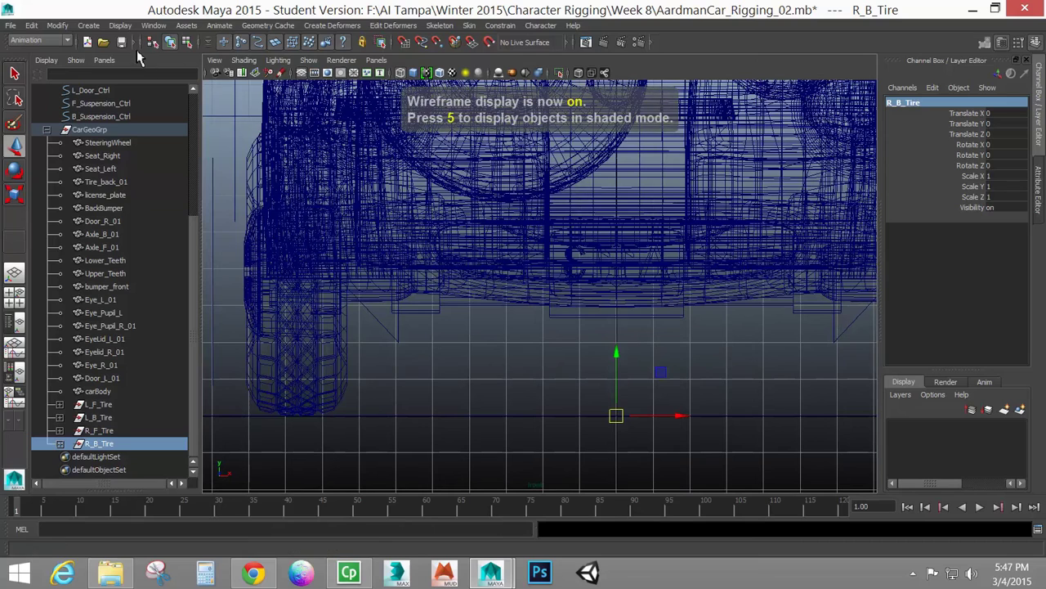
pyautogui.click(57, 25)
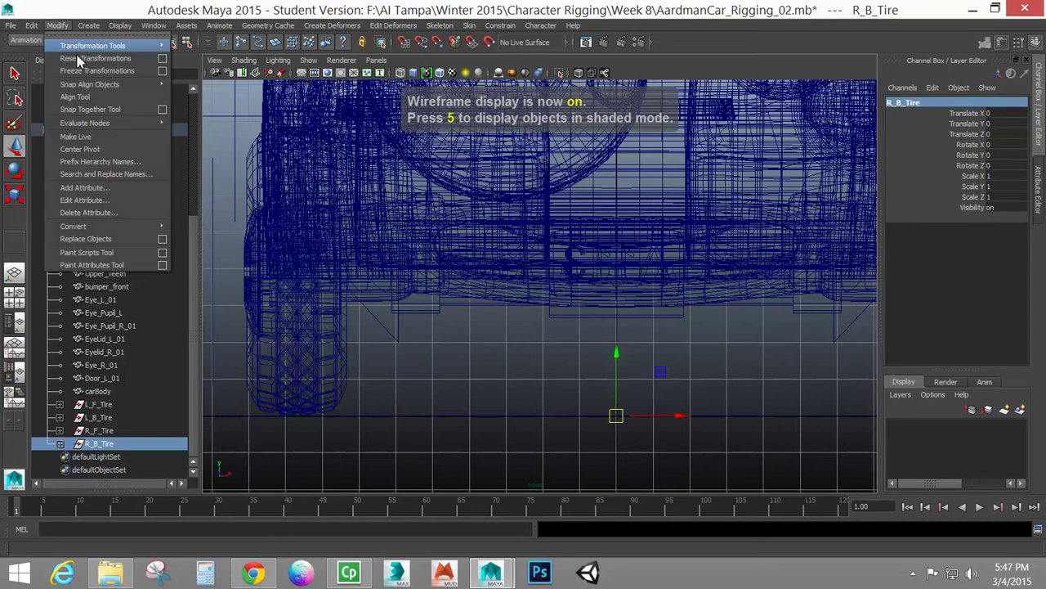
pyautogui.click(92, 151)
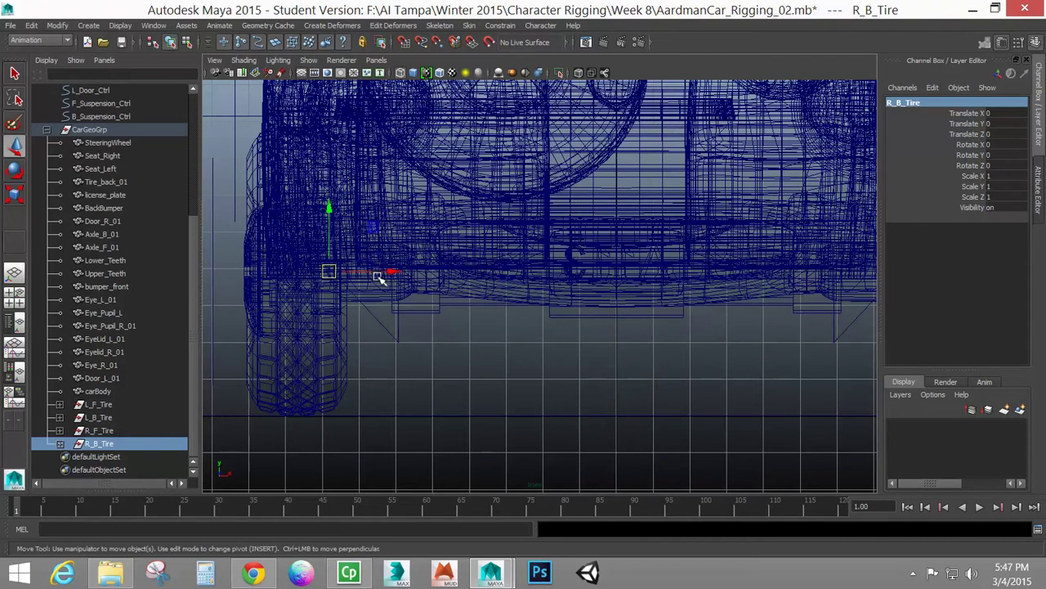
pyautogui.press('Insert')
pyautogui.moveTo(376, 276); pyautogui.dragTo(439, 280)
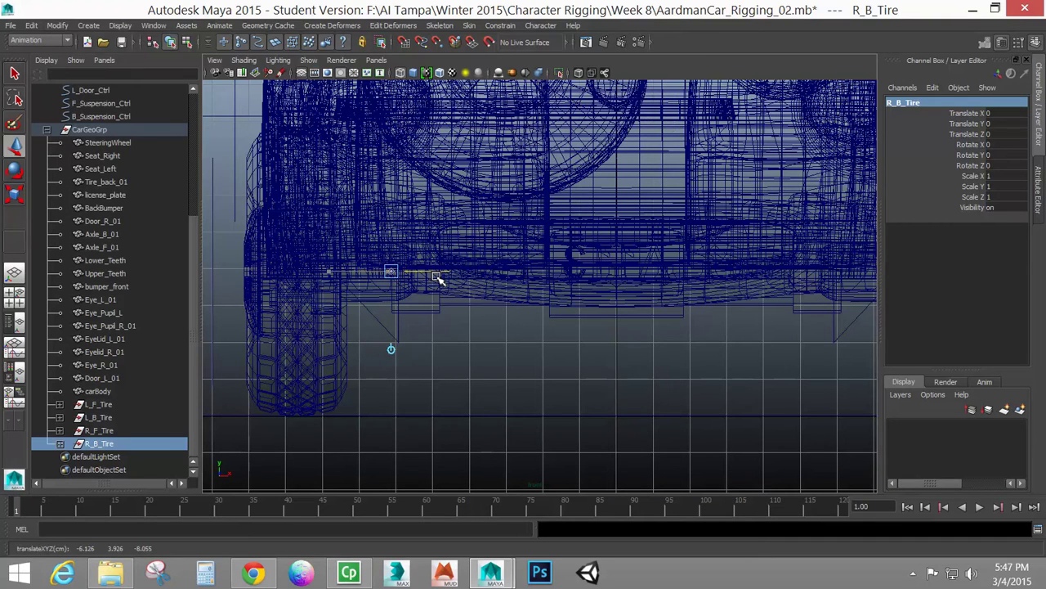
# Center the pivot of R_F_Tire and move it inward along X to about -5.9, near the hub's inner end.
pyautogui.click(103, 431)
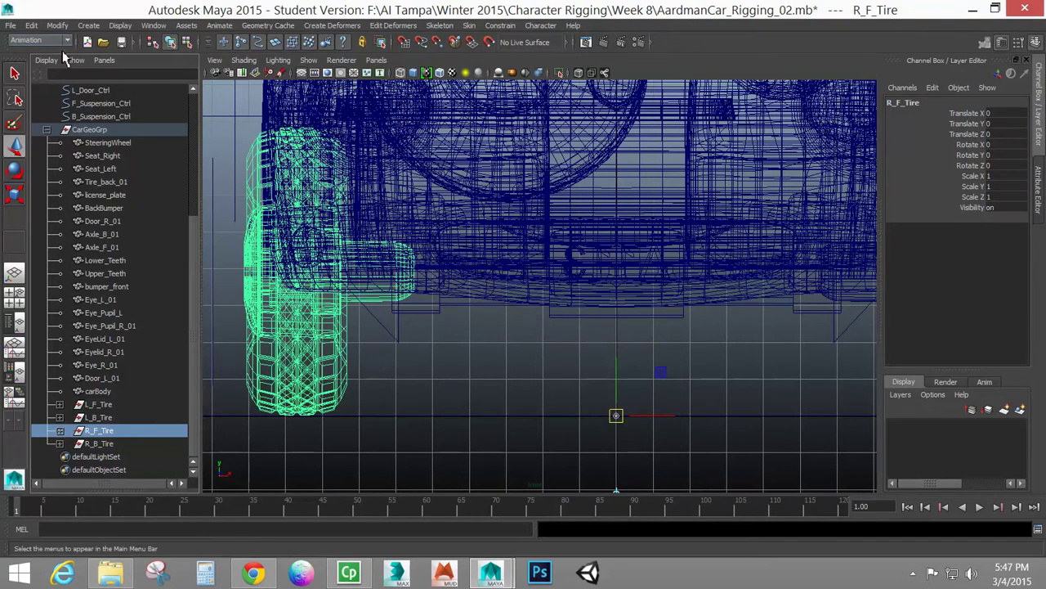
pyautogui.click(58, 25)
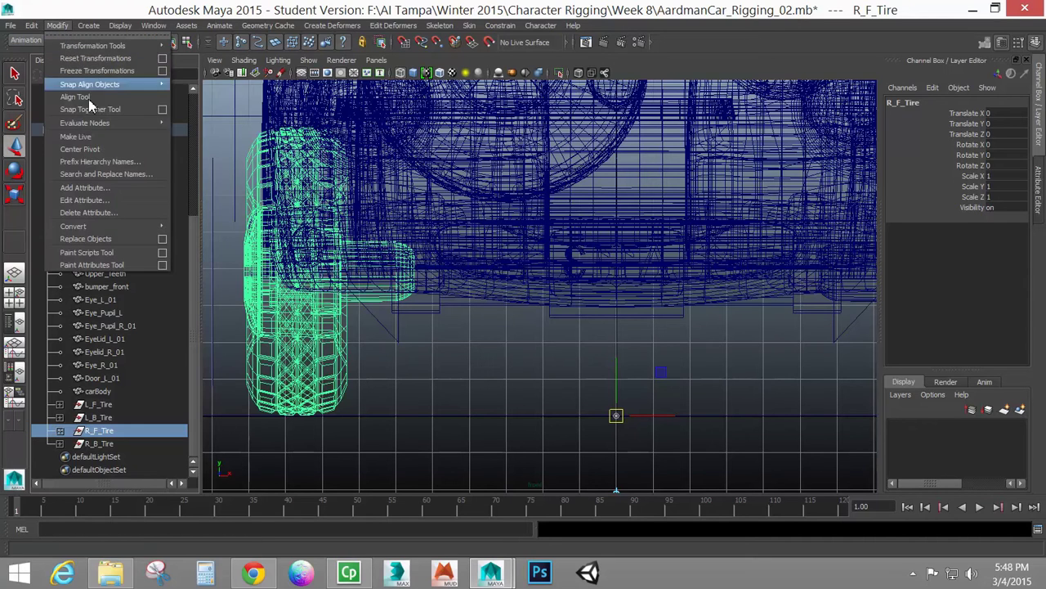
pyautogui.click(82, 147)
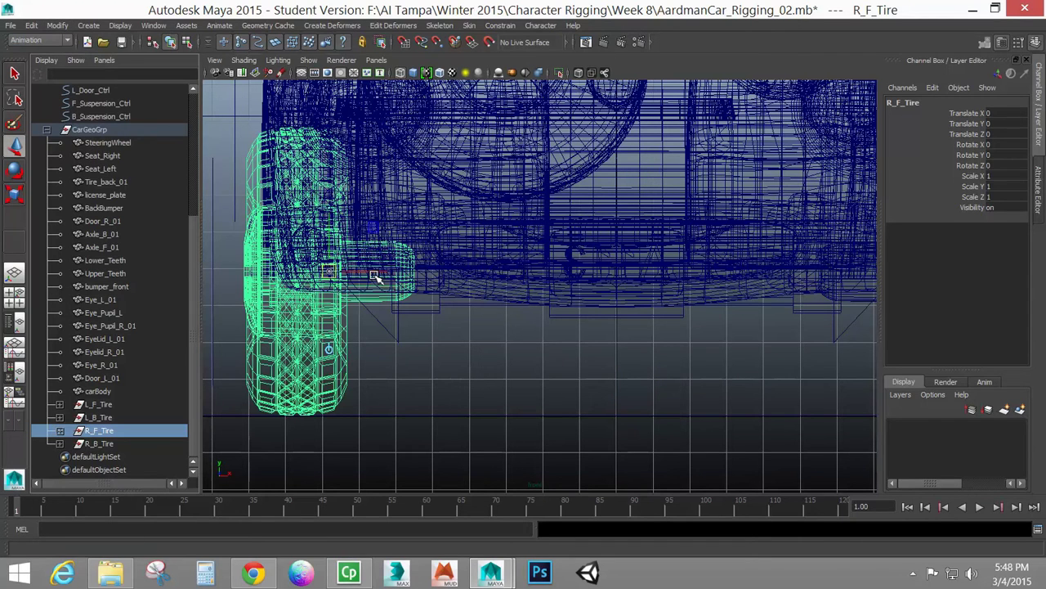
pyautogui.moveTo(416, 276)
pyautogui.mouseDown()
pyautogui.moveTo(392, 275)
pyautogui.moveTo(423, 281)
pyautogui.mouseUp()
pyautogui.hotkey('ctrl', 'z')
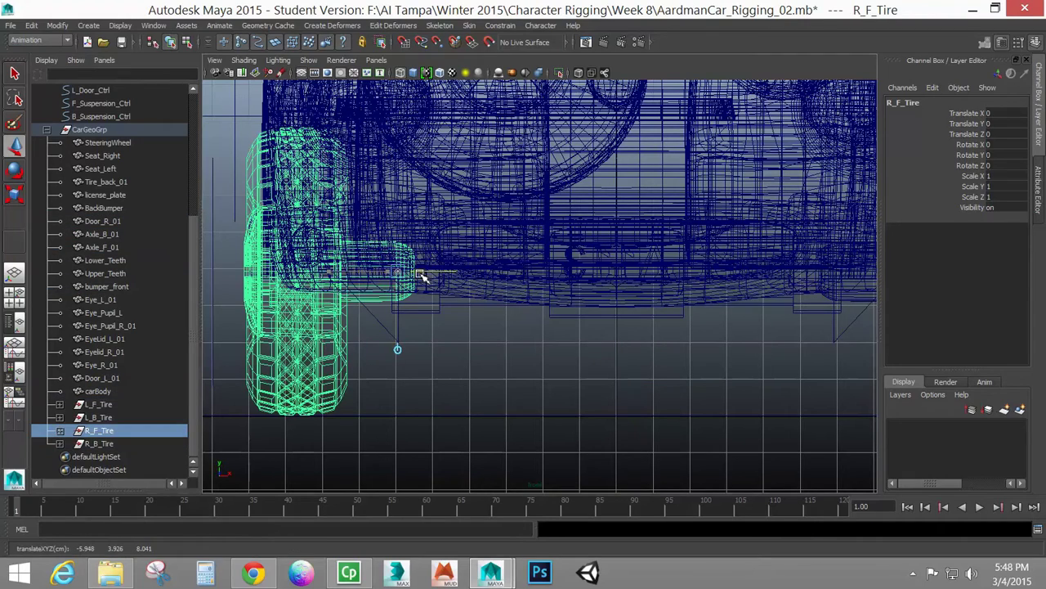
# Center the pivot of L_B_Tire and move it inward along X to about 5.9.
pyautogui.keyDown('alt'); pyautogui.moveTo(826, 384); pyautogui.dragTo(553, 411, button='middle'); pyautogui.keyUp('alt')
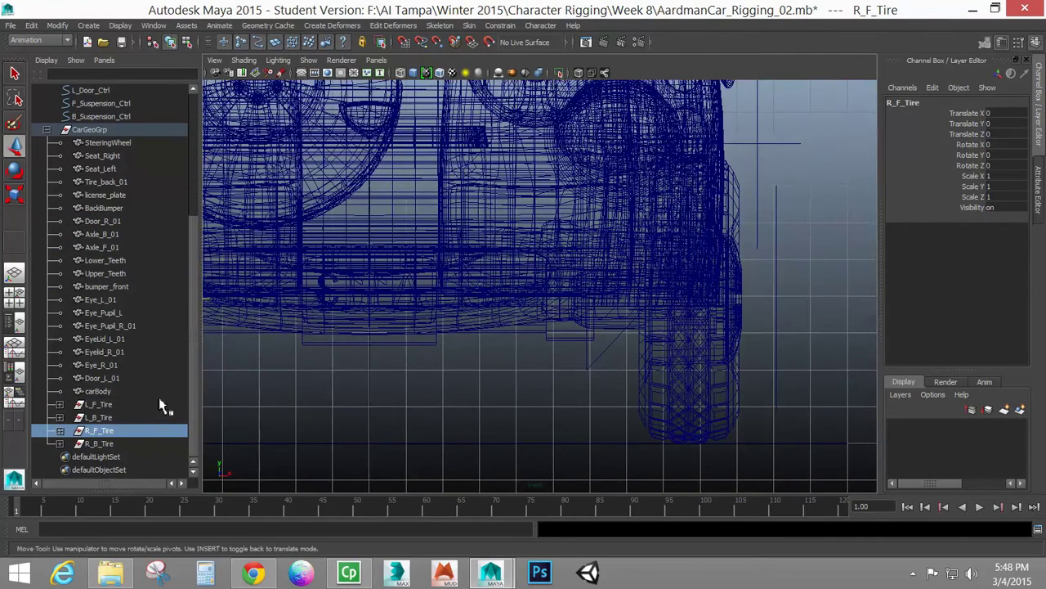
pyautogui.click(99, 418)
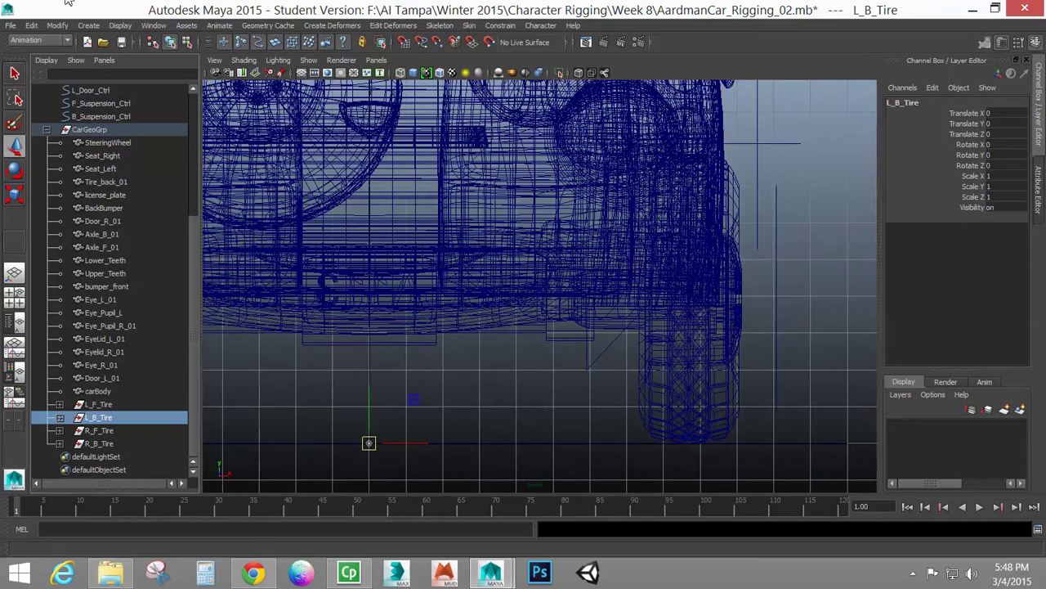
pyautogui.click(57, 26)
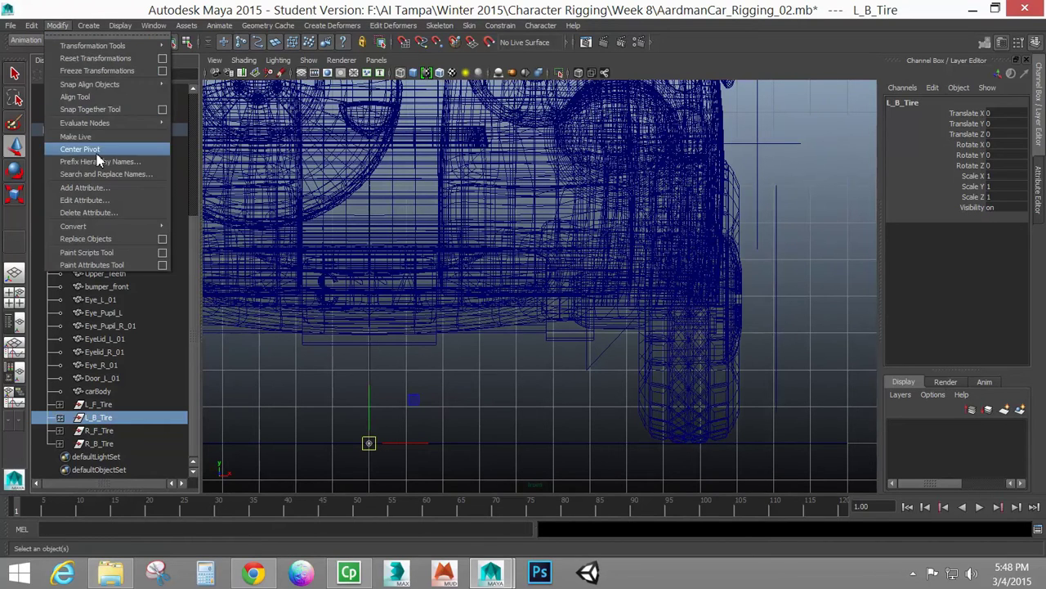
pyautogui.click(70, 145)
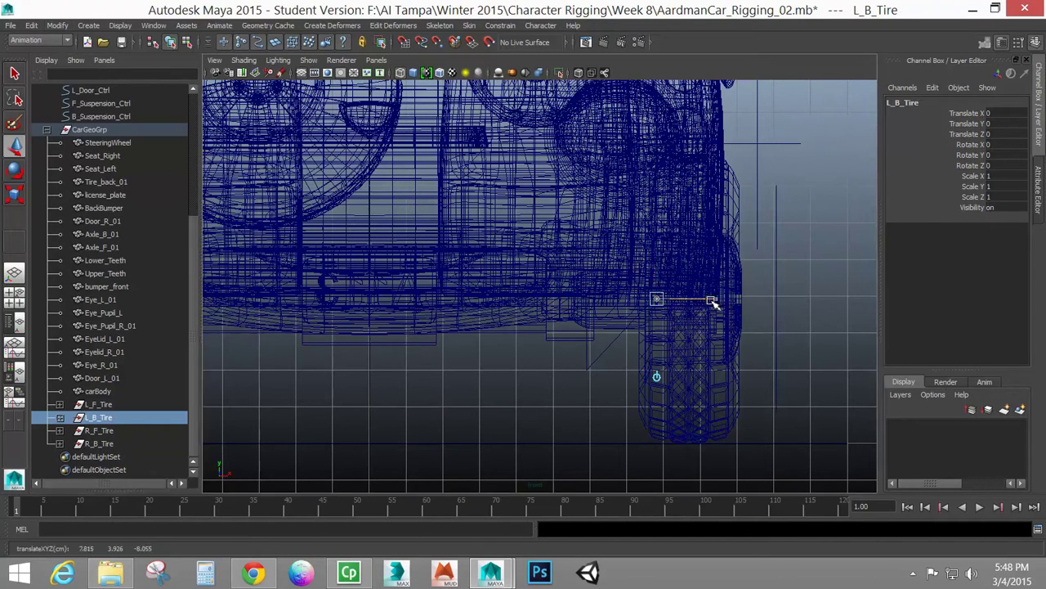
pyautogui.moveTo(715, 303); pyautogui.dragTo(643, 301)
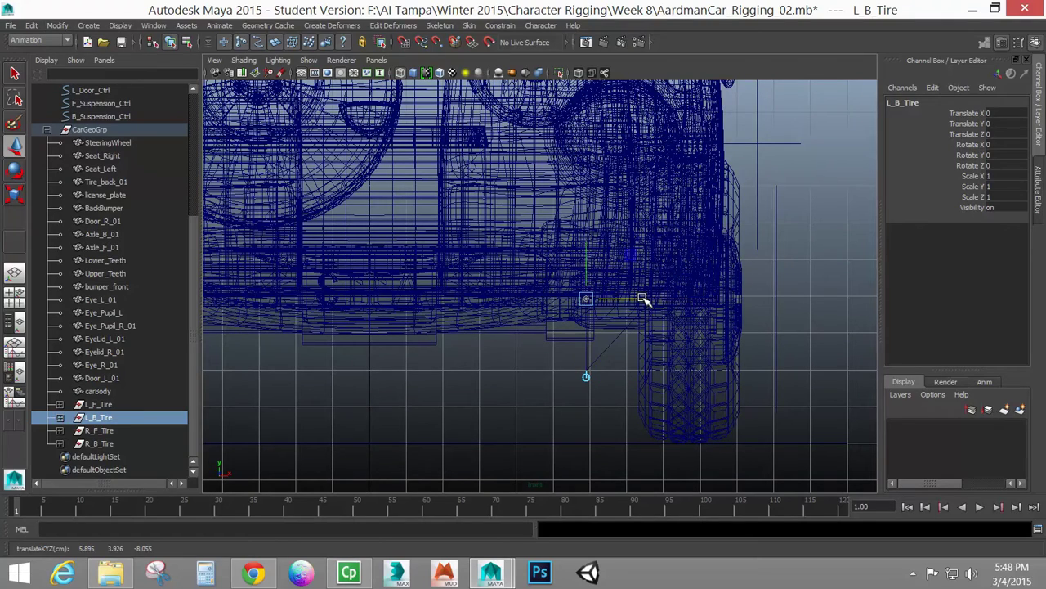
# Finish editing the L_B_Tire pivot and return to a shaded perspective view of the whole car.
pyautogui.press('Insert')
pyautogui.press('space')
pyautogui.moveTo(596, 339); pyautogui.dragTo(594, 326)
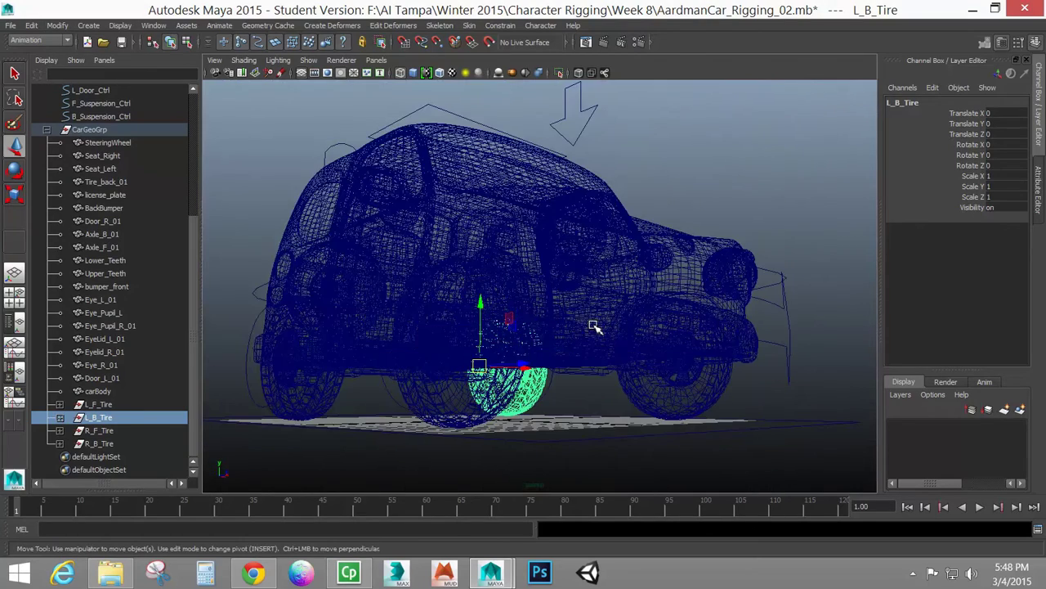
pyautogui.keyDown('alt'); pyautogui.moveTo(699, 361); pyautogui.dragTo(567, 374); pyautogui.keyUp('alt')
pyautogui.press('5')
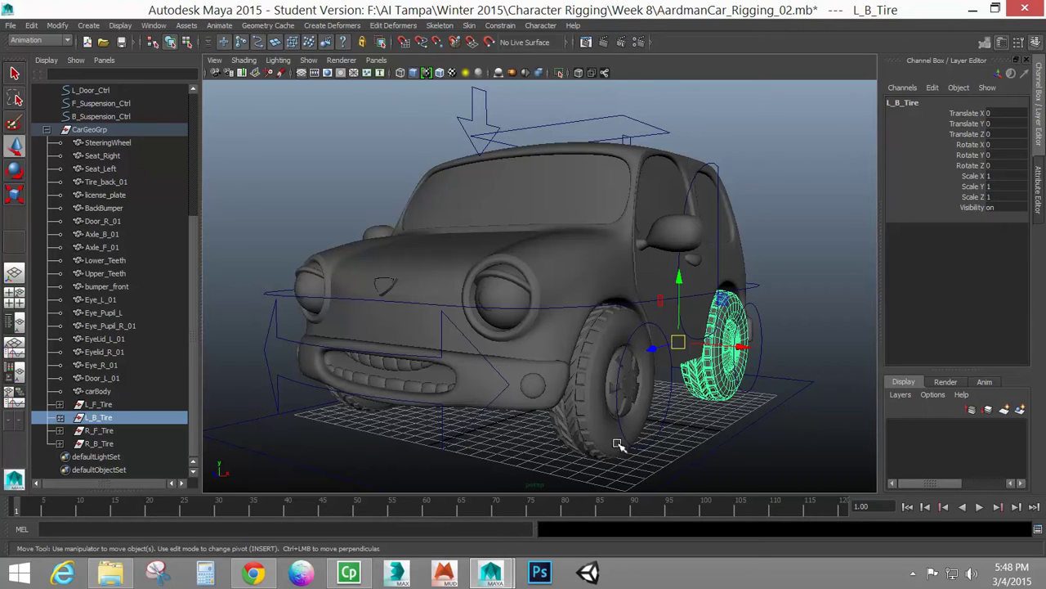
# Compare the pivot locations of L_B_TireCtrl and L_F_TireCtrl with the L_F_Tire group's pivot.
pyautogui.click(654, 437)
pyautogui.click(760, 385)
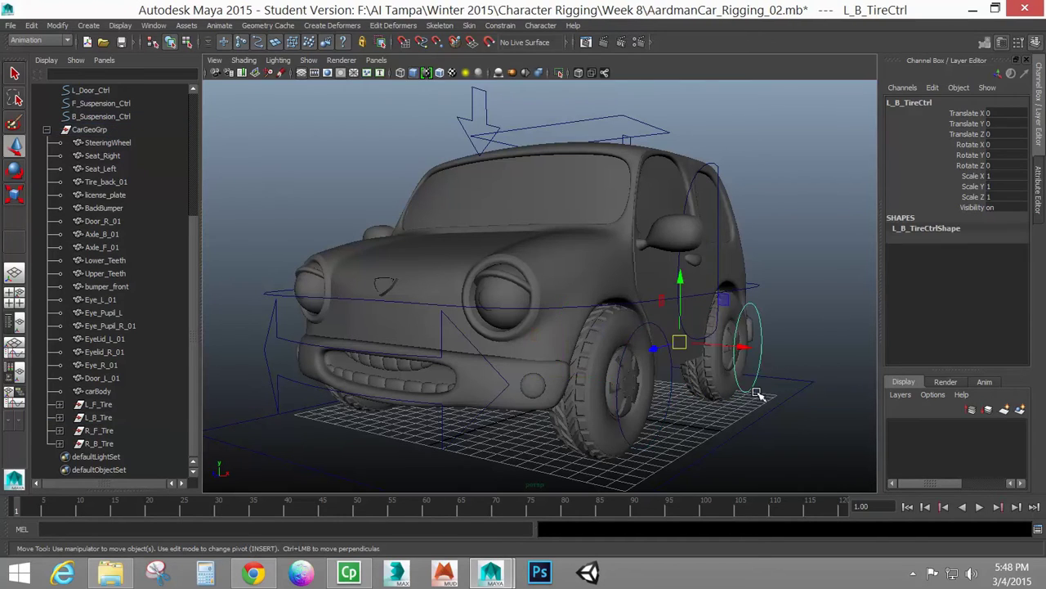
pyautogui.click(658, 435)
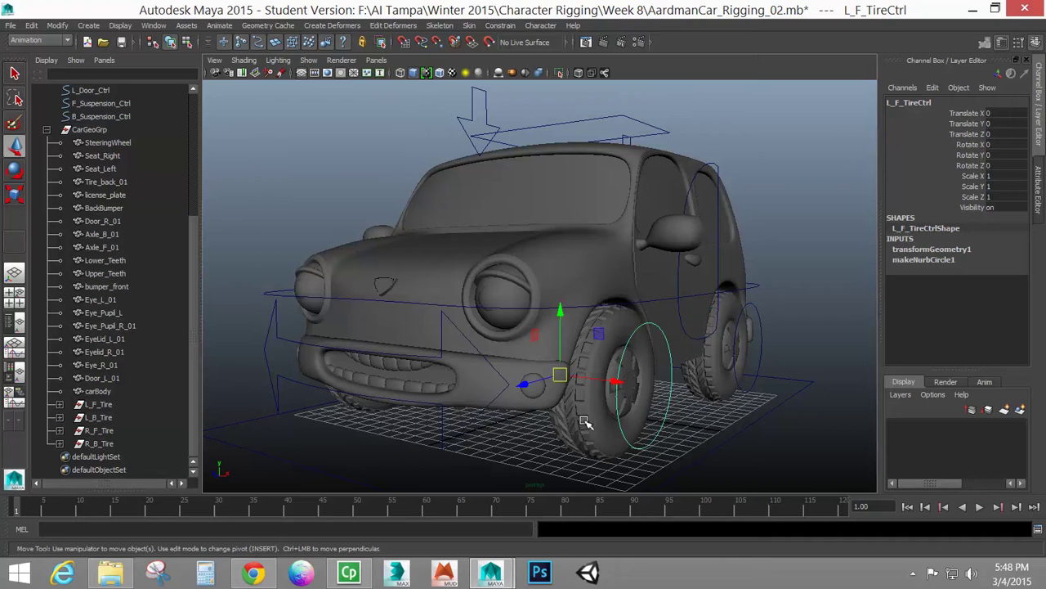
pyautogui.keyDown('alt'); pyautogui.moveTo(582, 420); pyautogui.dragTo(619, 418); pyautogui.keyUp('alt')
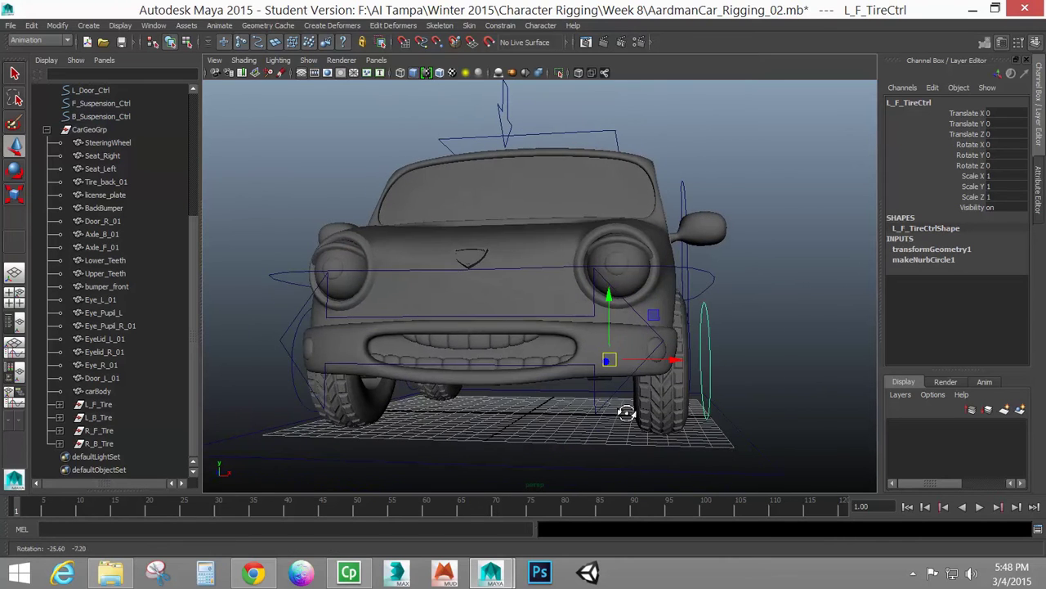
pyautogui.click(107, 403)
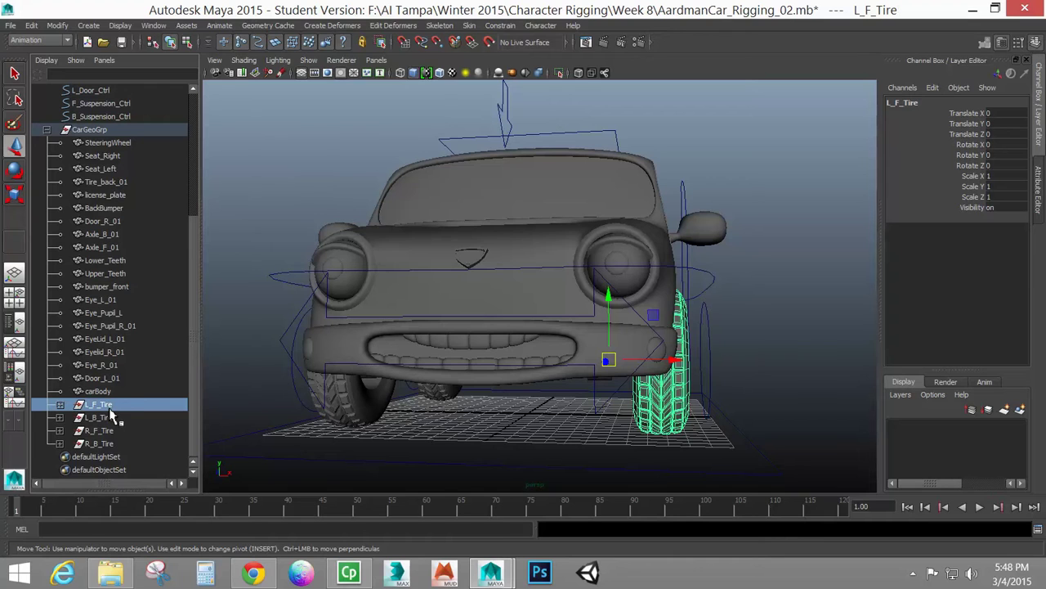
pyautogui.click(705, 353)
pyautogui.keyDown('alt'); pyautogui.moveTo(705, 353); pyautogui.dragTo(637, 399); pyautogui.keyUp('alt')
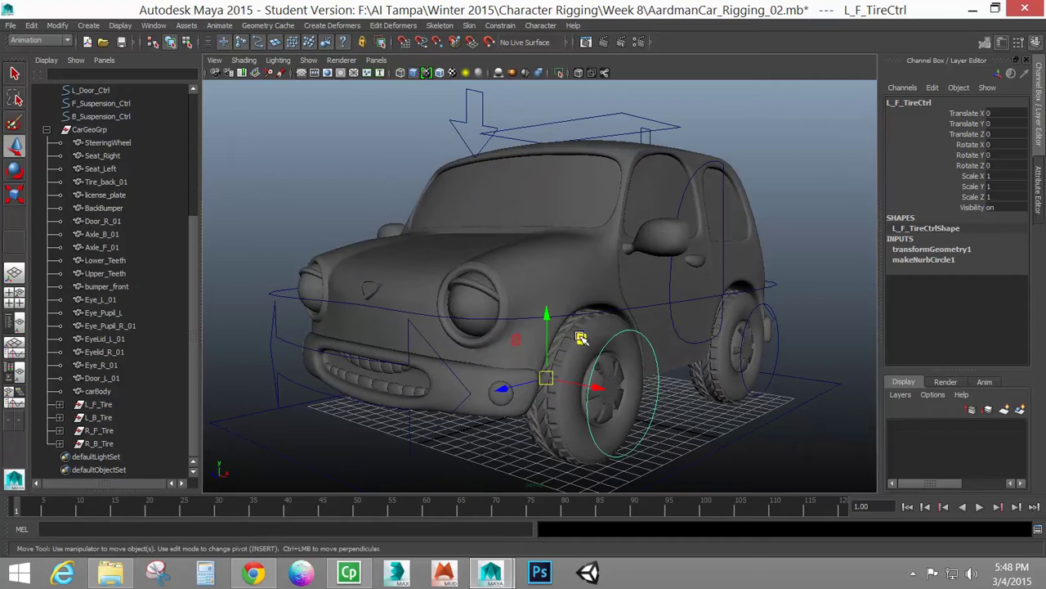
pyautogui.keyDown('alt'); pyautogui.moveTo(543, 380); pyautogui.dragTo(597, 368); pyautogui.keyUp('alt')
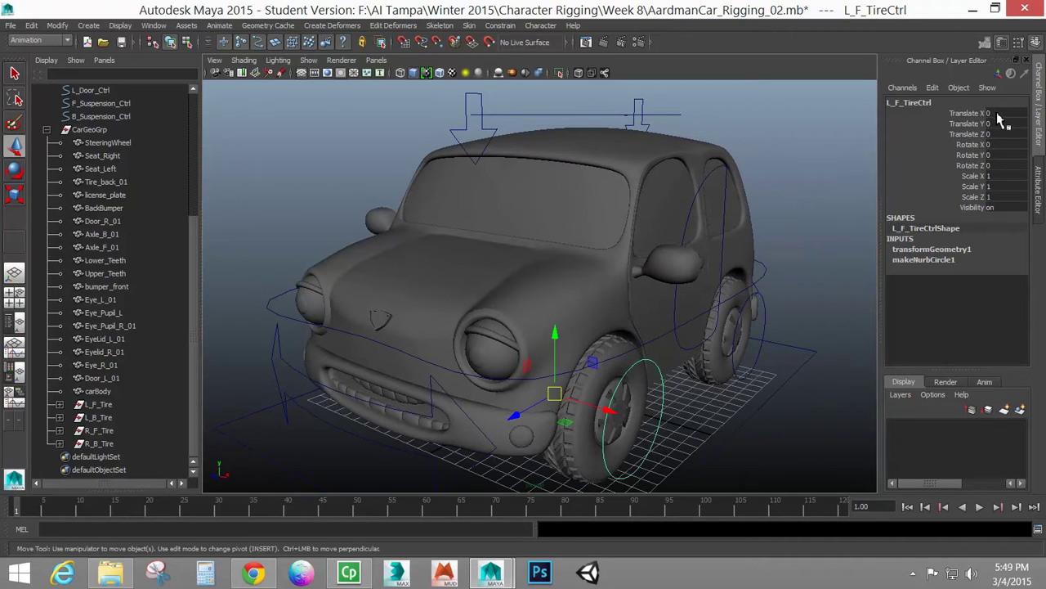
pyautogui.moveTo(1001, 114); pyautogui.dragTo(995, 155)
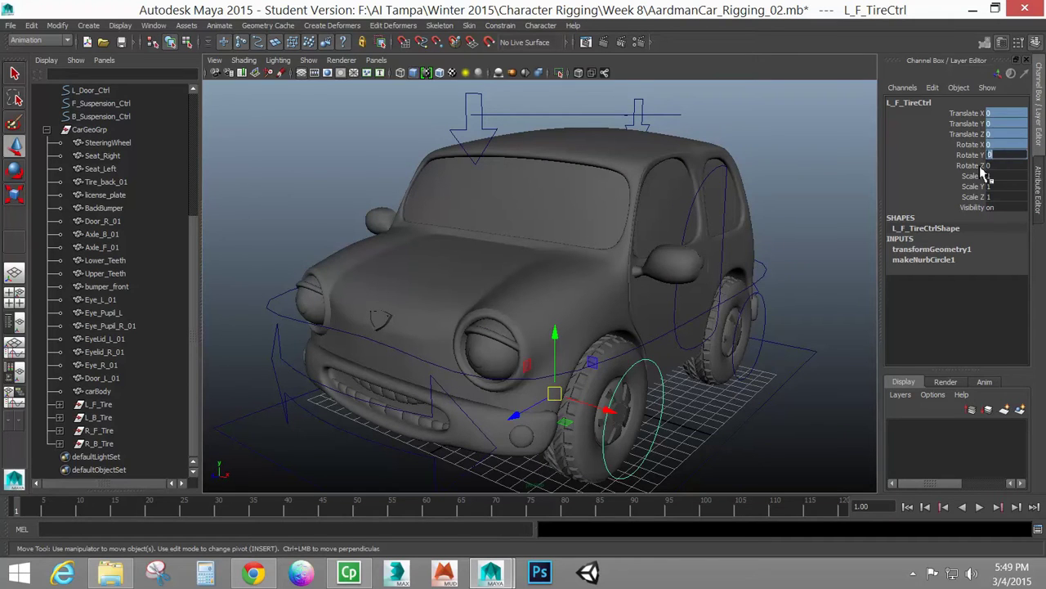
pyautogui.click(969, 163)
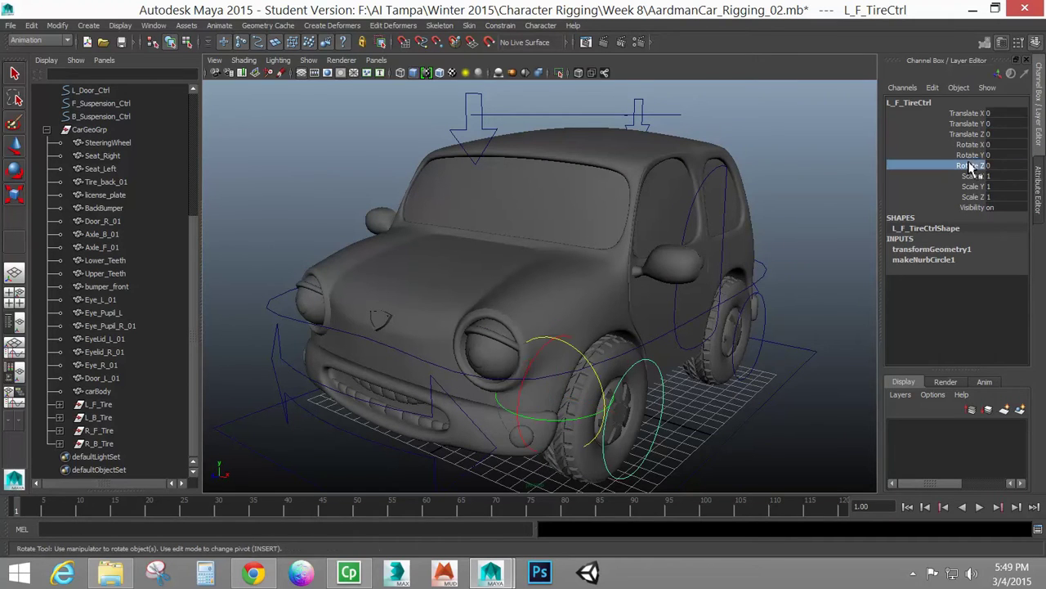
pyautogui.click(58, 26)
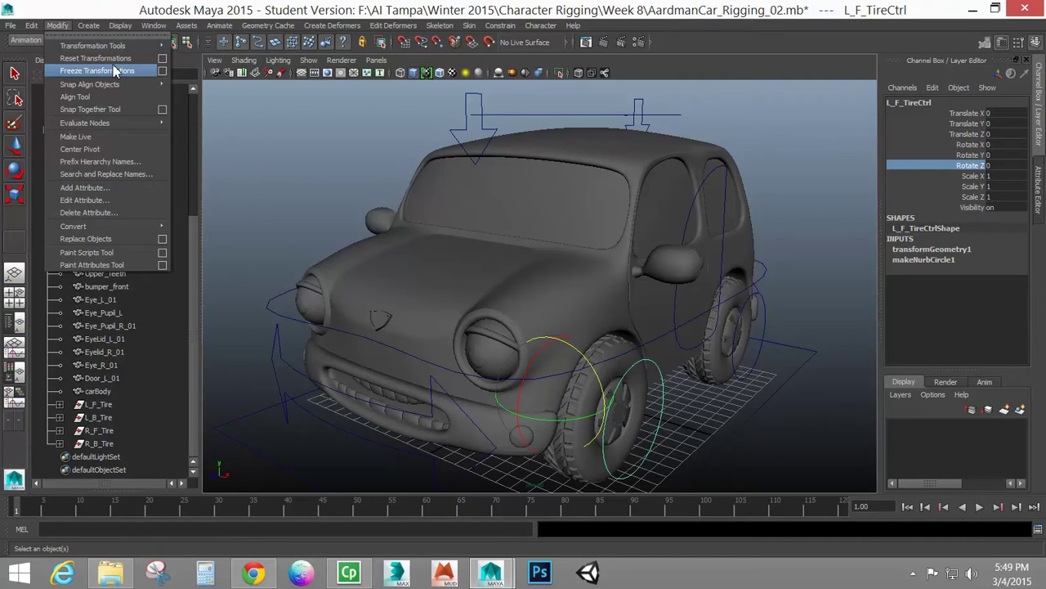
pyautogui.moveTo(89, 25)
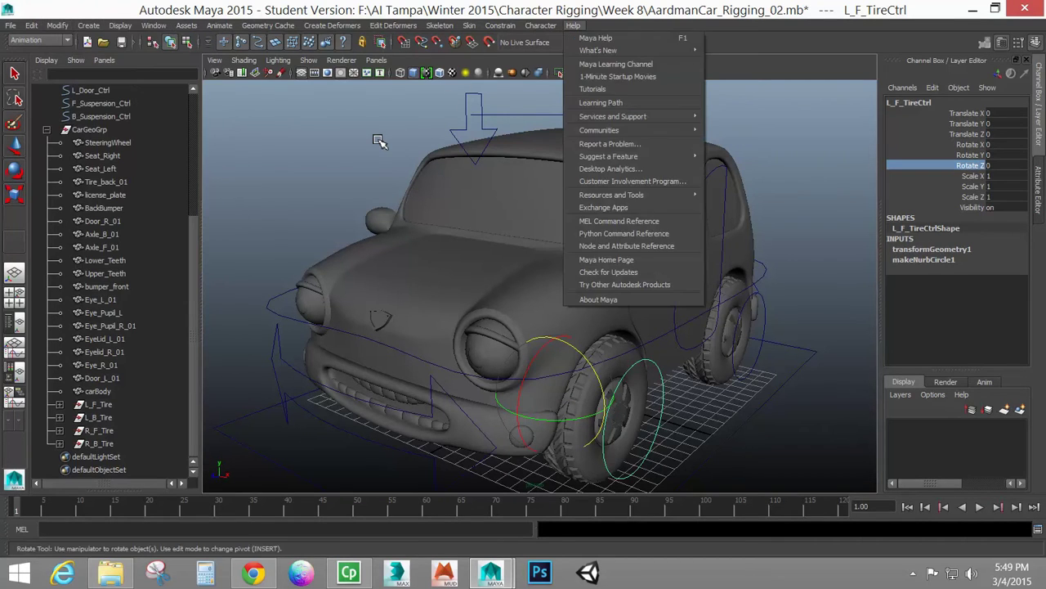
pyautogui.click(378, 139)
pyautogui.click(379, 139)
# Orient constrain L_F_Tire to L_F_TireCtrl with Maintain offset on, limiting the constraint to the Y and Z axes.
pyautogui.press('w')
pyautogui.click(663, 422)
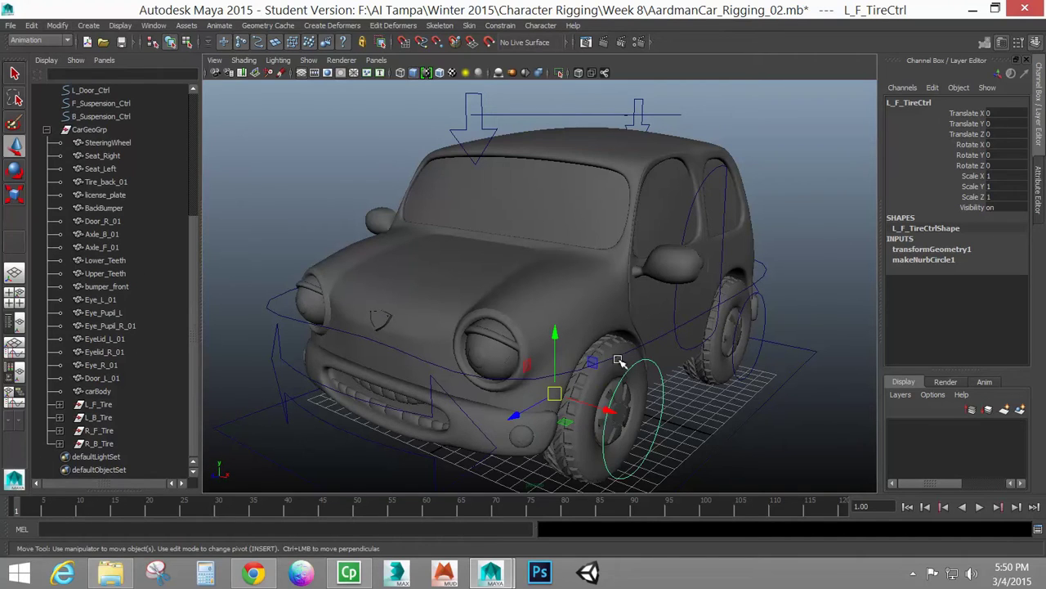
pyautogui.click(97, 407)
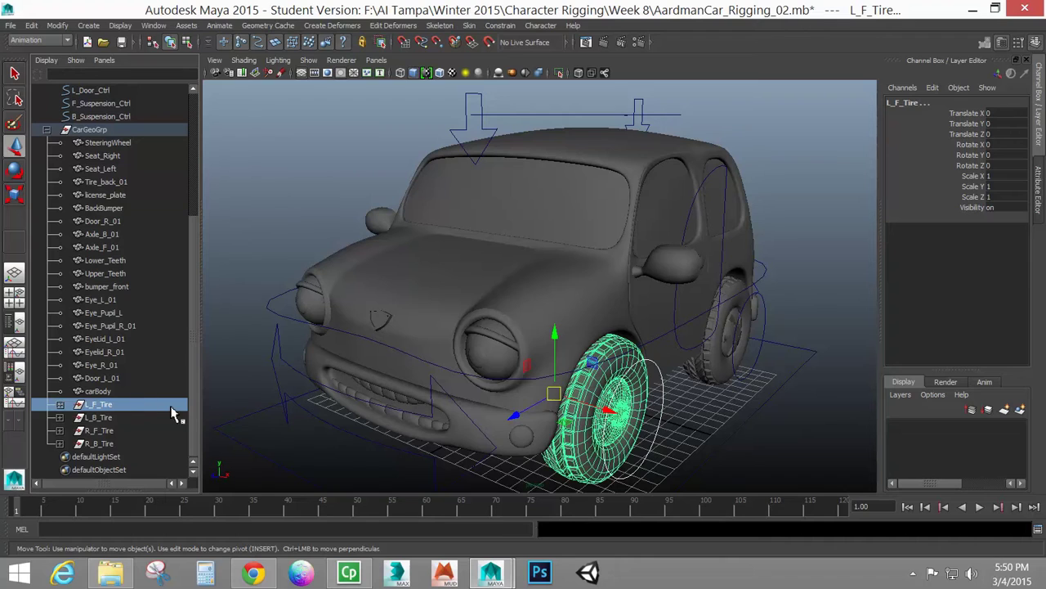
pyautogui.click(500, 25)
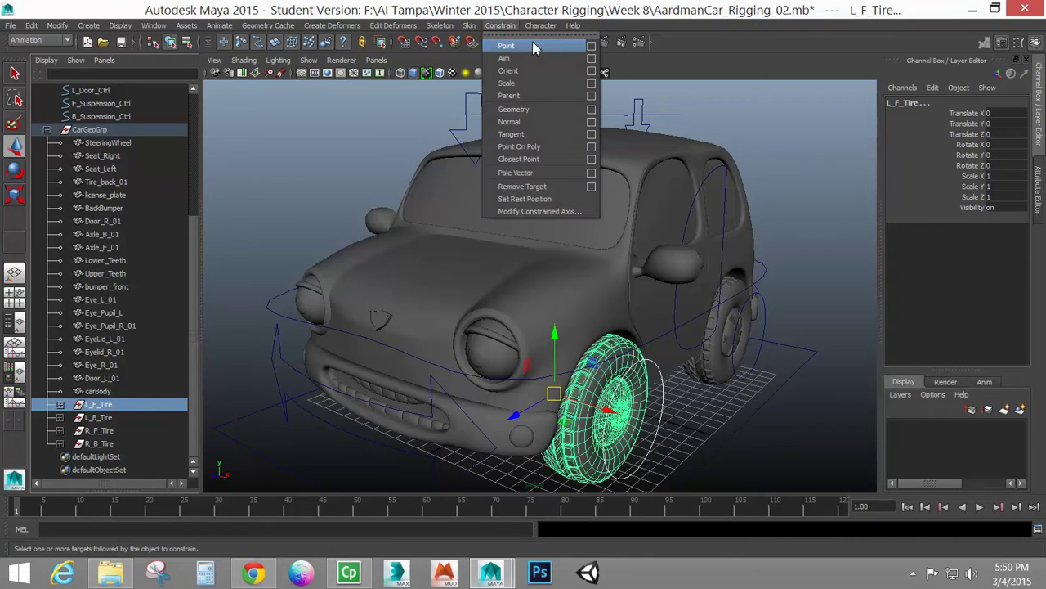
pyautogui.click(592, 71)
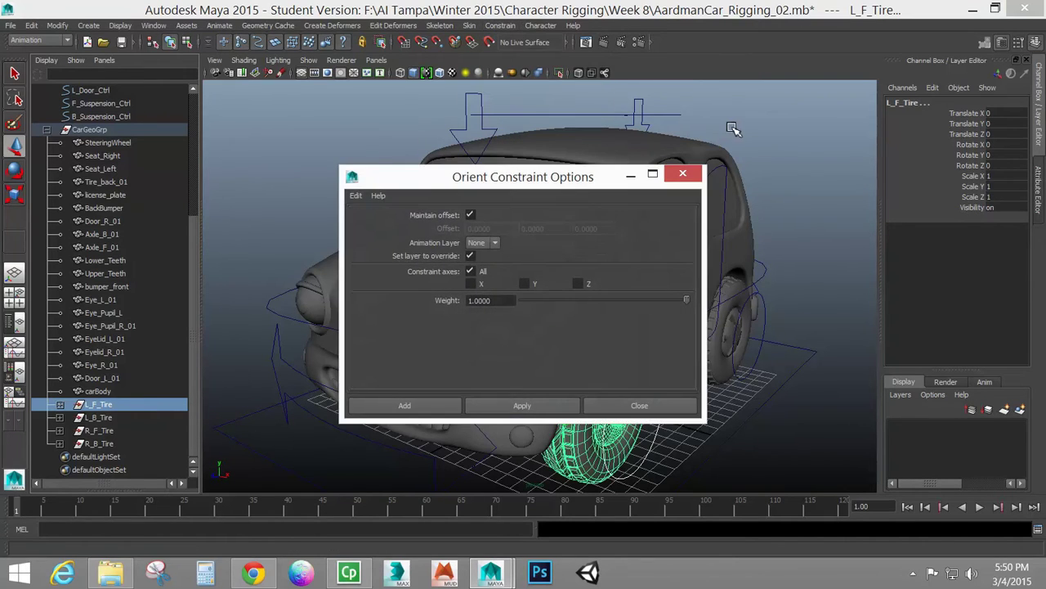
pyautogui.moveTo(646, 177); pyautogui.dragTo(931, 96)
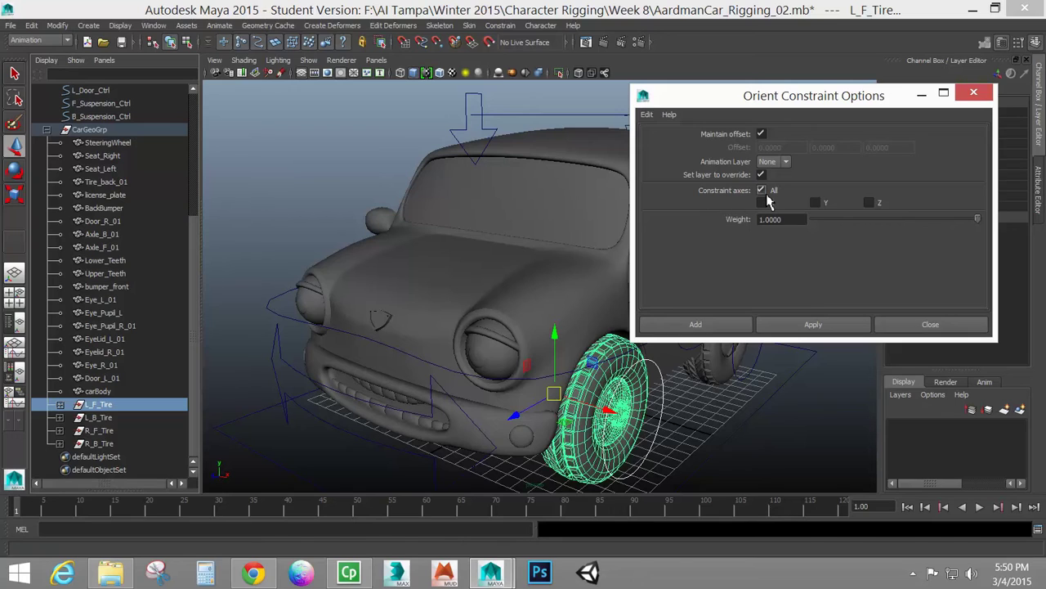
pyautogui.click(814, 202)
pyautogui.click(800, 327)
pyautogui.click(877, 327)
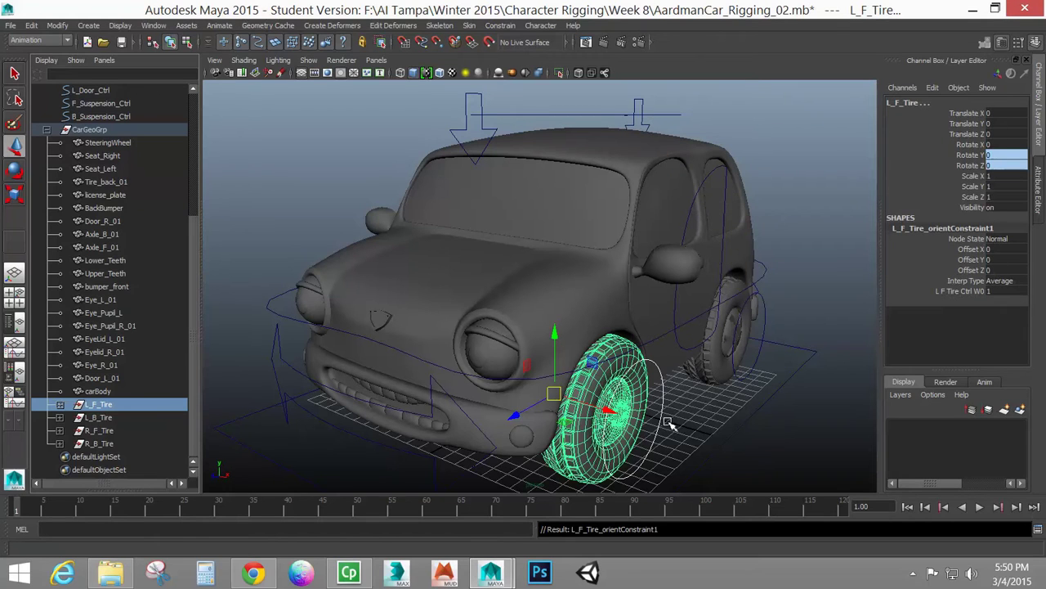
# Test the front left tire constraint by rotating L_F_TireCtrl about Z to about -86 degrees, and undo the rotation.
pyautogui.click(664, 422)
pyautogui.press('e')
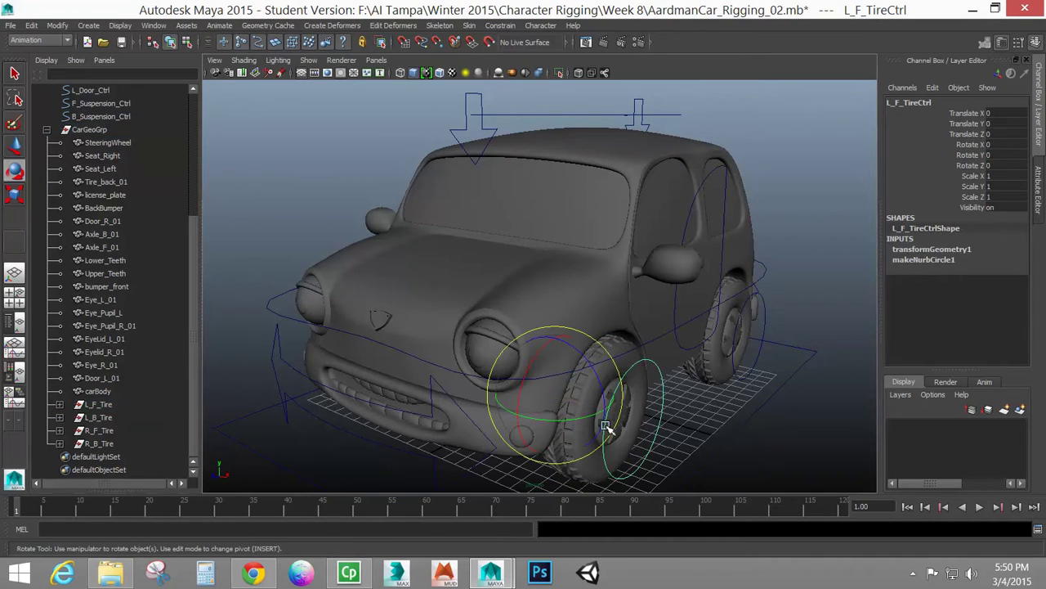
pyautogui.moveTo(591, 418); pyautogui.dragTo(552, 587)
pyautogui.hotkey('ctrl', 'z')
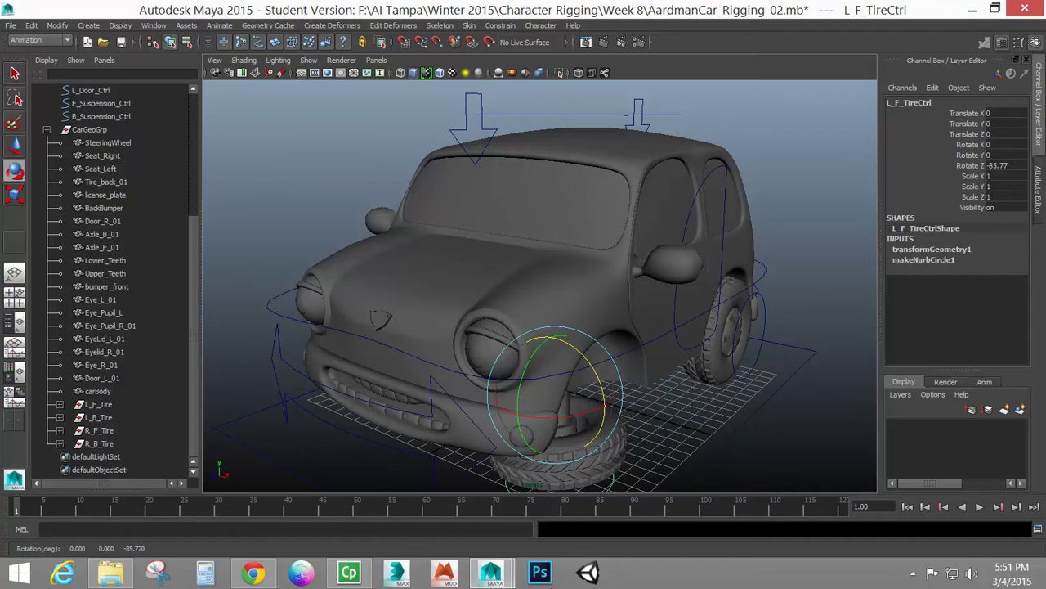
pyautogui.hotkey('ctrl', 'z')
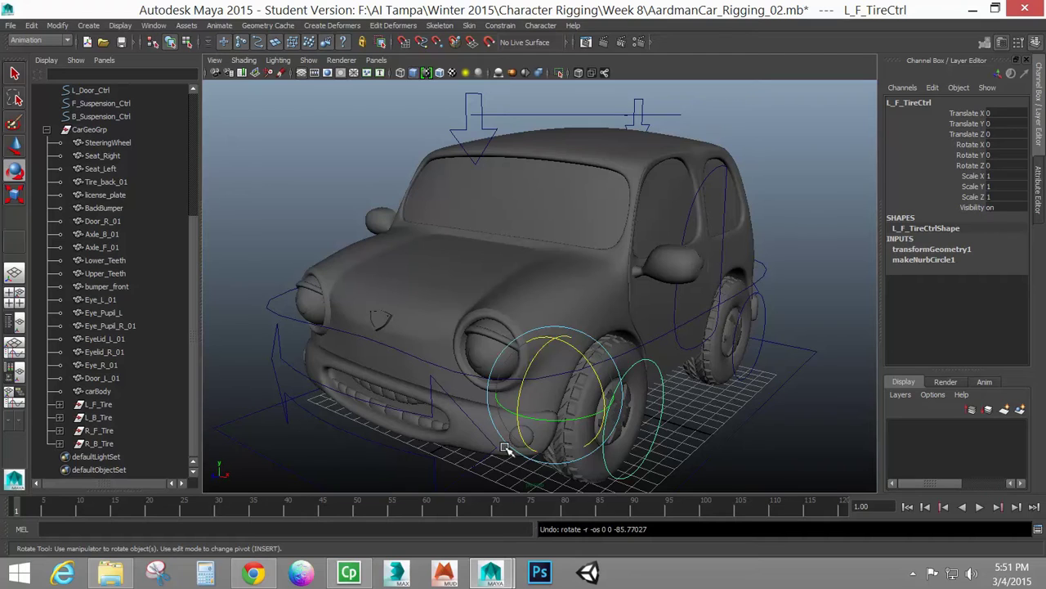
# Orient constrain L_B_Tire to L_B_TireCtrl with the same Y and Z axis options.
pyautogui.click(746, 381)
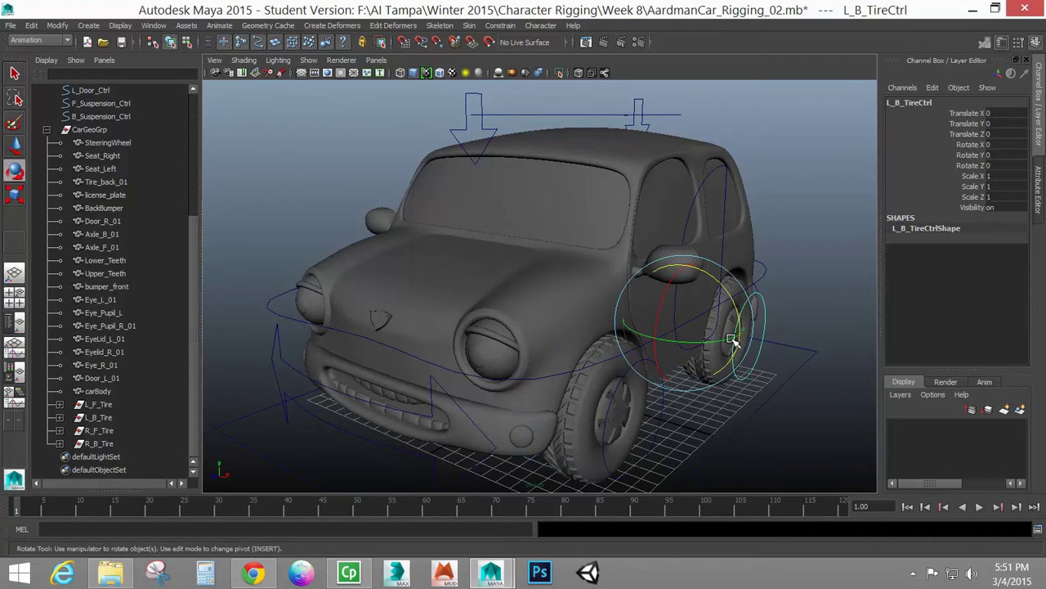
pyautogui.click(116, 418)
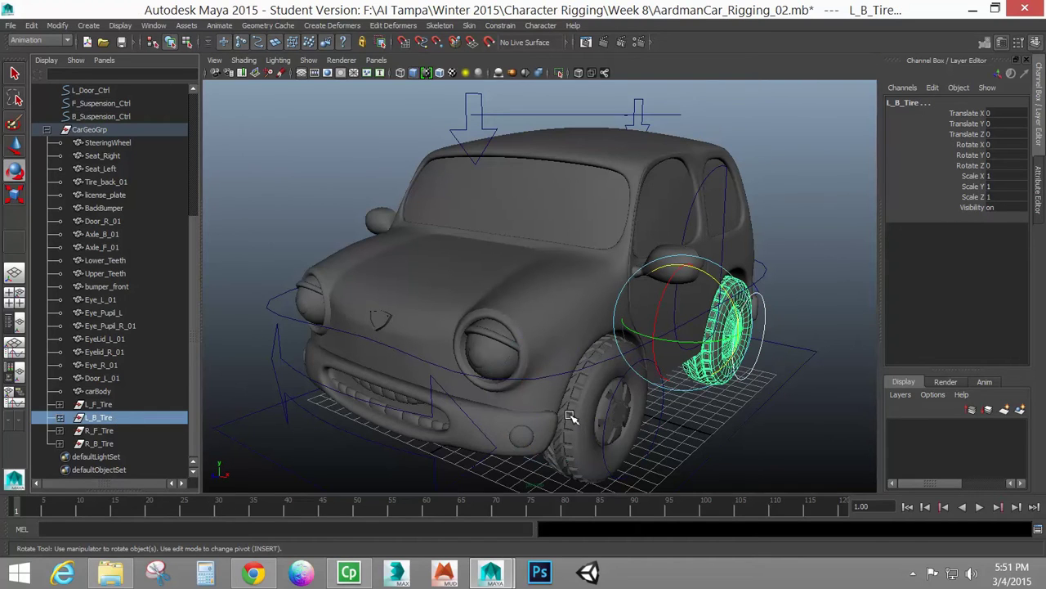
pyautogui.press('g')
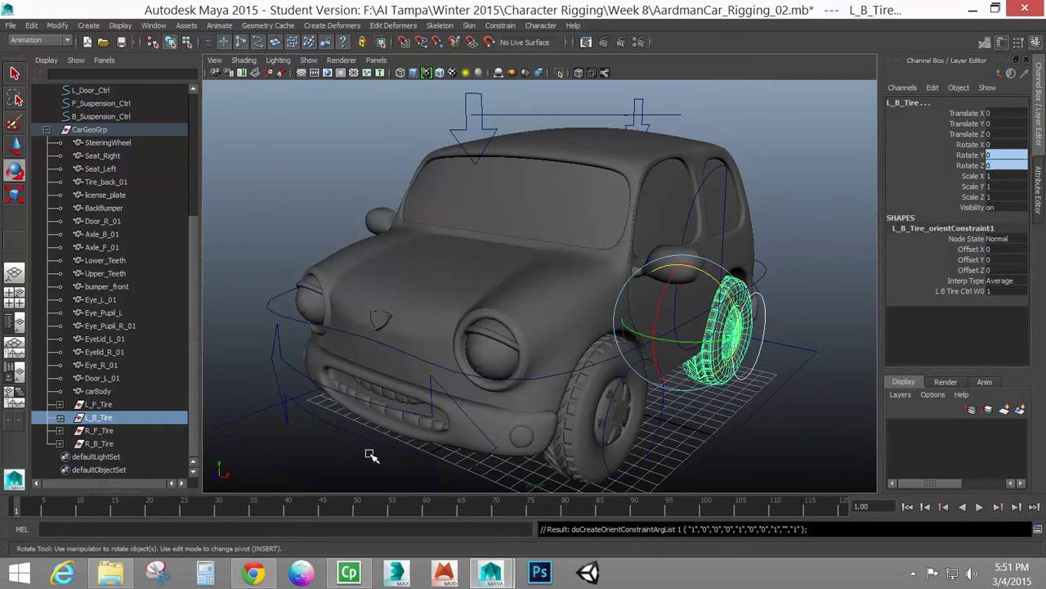
# Orient constrain R_F_Tire to R_F_TireCtrl and R_B_Tire to R_B_TireCtrl on the Y and Z axes.
pyautogui.keyDown('alt'); pyautogui.moveTo(370, 455); pyautogui.dragTo(498, 440); pyautogui.keyUp('alt')
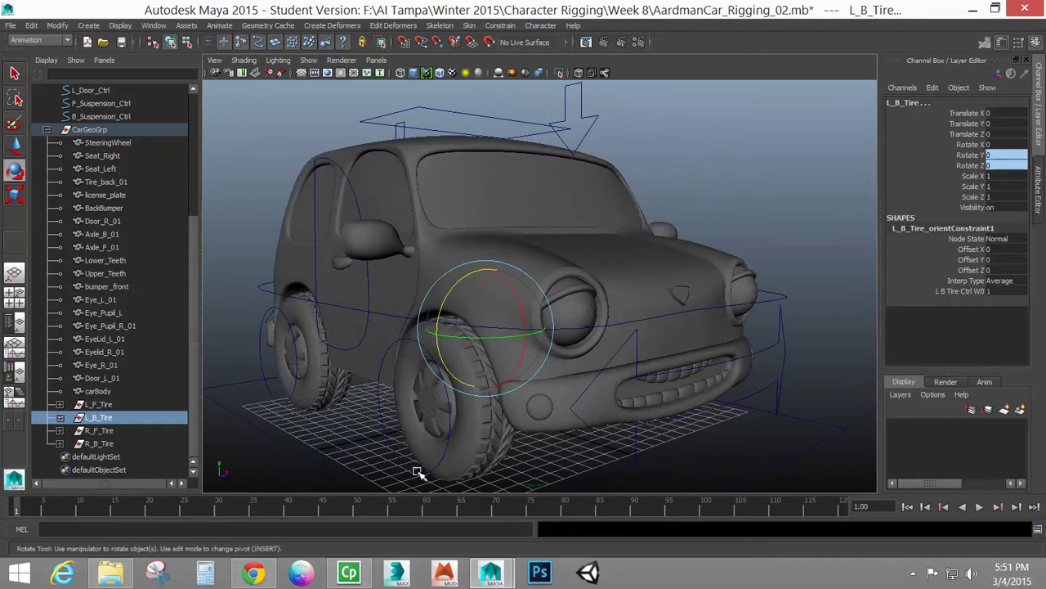
pyautogui.click(417, 472)
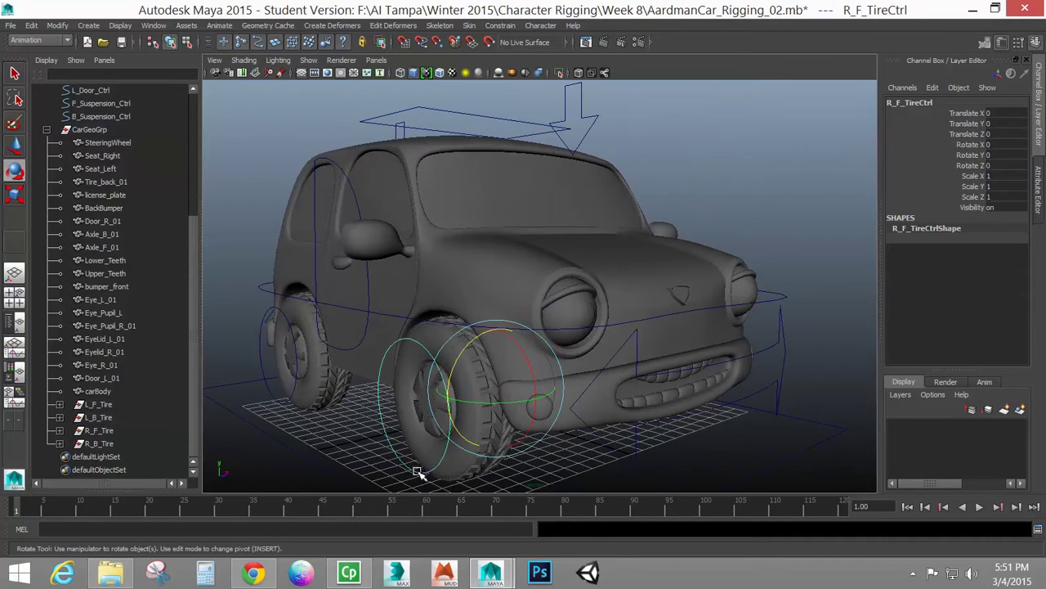
pyautogui.click(99, 431)
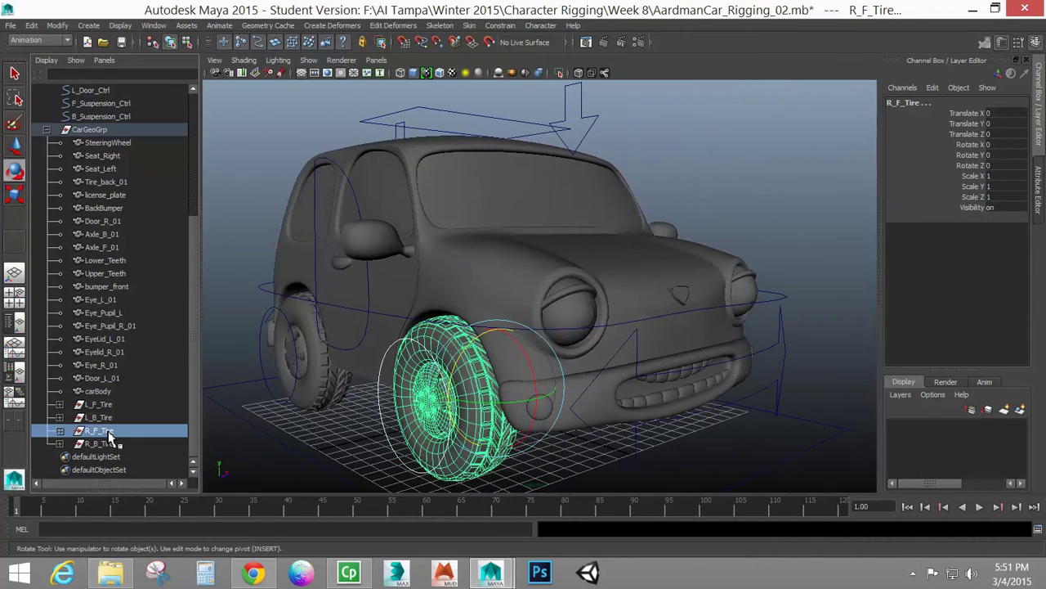
pyautogui.click(276, 399)
pyautogui.click(101, 445)
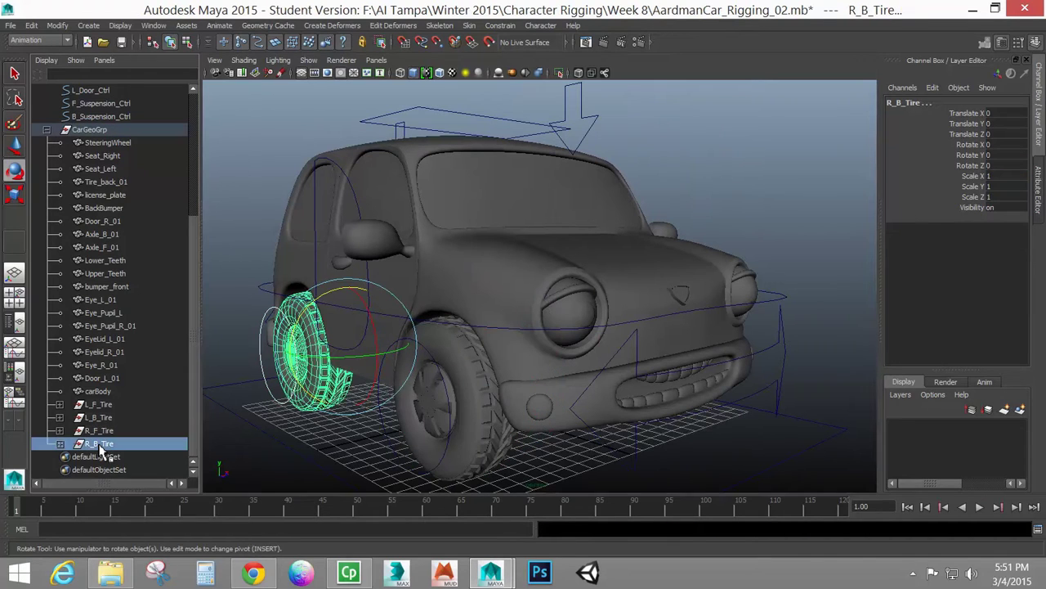
pyautogui.press('g')
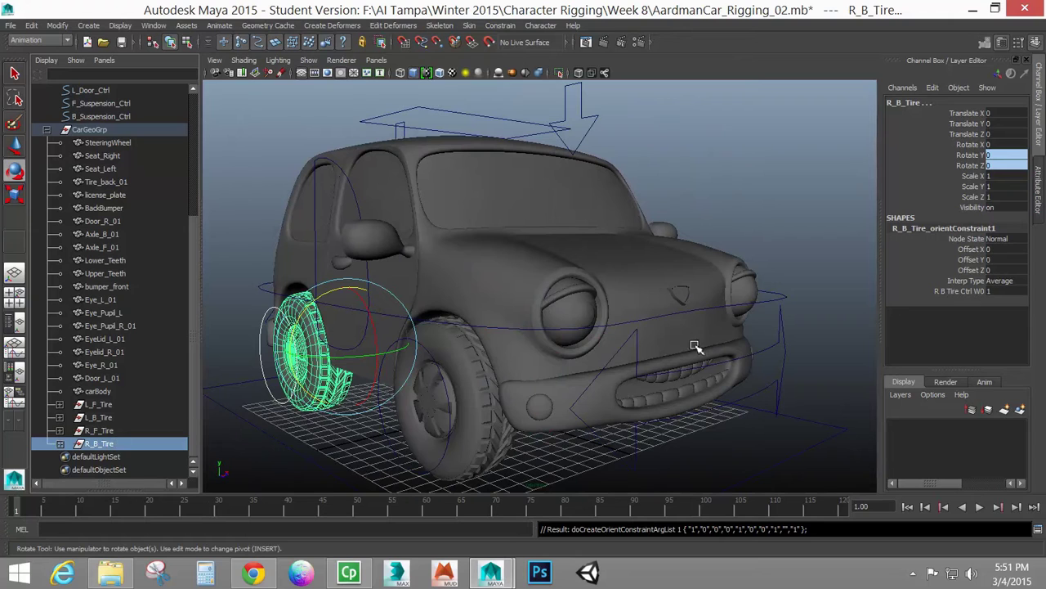
# Test the front right tire constraint by slightly rotating R_F_TireCtrl about Y, and undo the rotation.
pyautogui.click(430, 436)
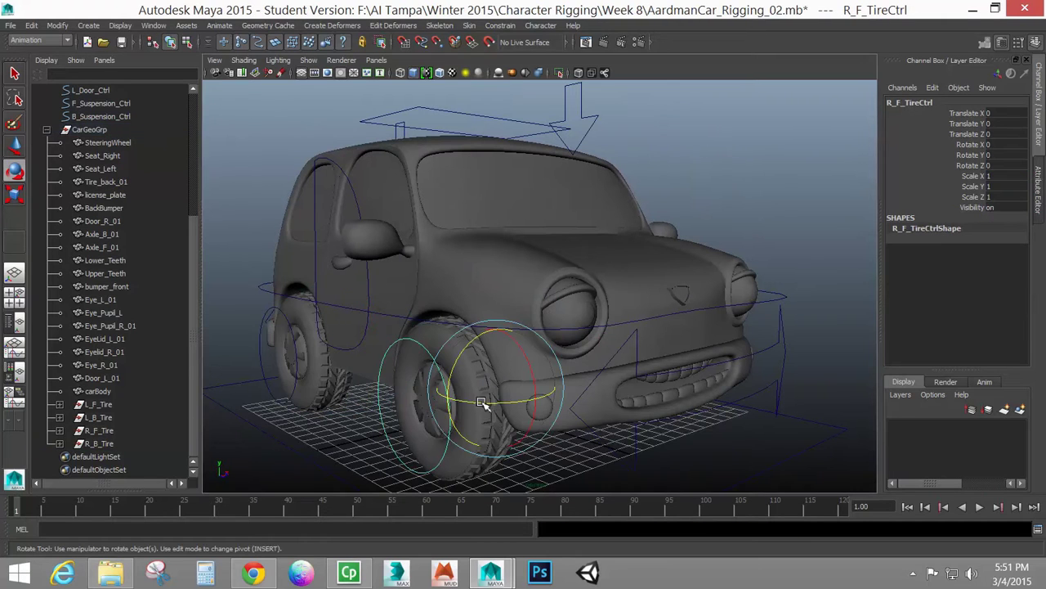
pyautogui.moveTo(484, 404); pyautogui.dragTo(473, 419)
pyautogui.hotkey('ctrl', 'z')
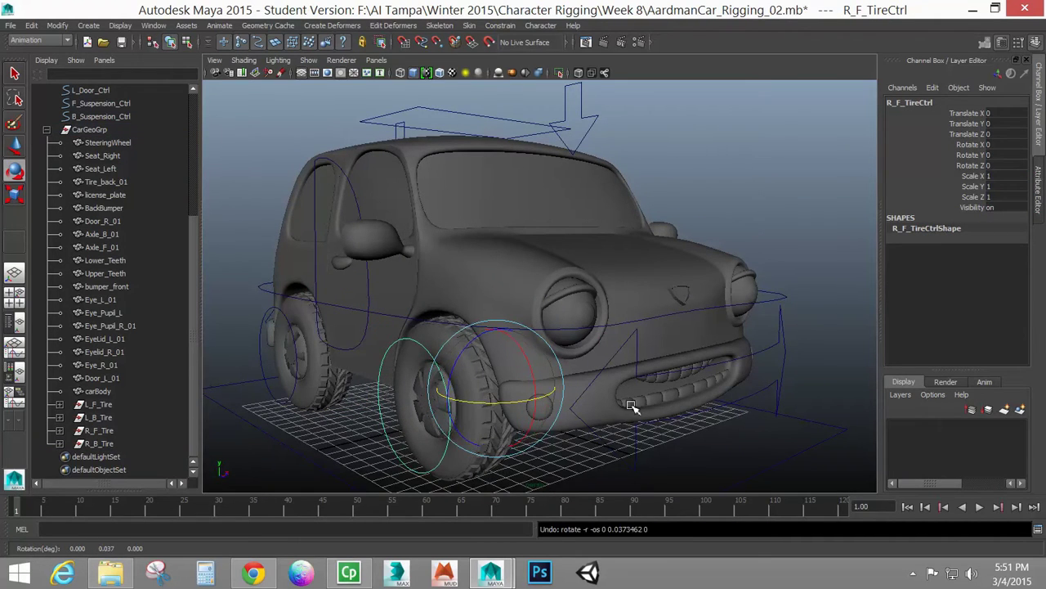
# Point constrain L_F_Tire to L_F_TireCtrl on the Y axis only, with the offset maintained.
pyautogui.keyDown('alt'); pyautogui.moveTo(634, 407); pyautogui.dragTo(619, 393); pyautogui.keyUp('alt')
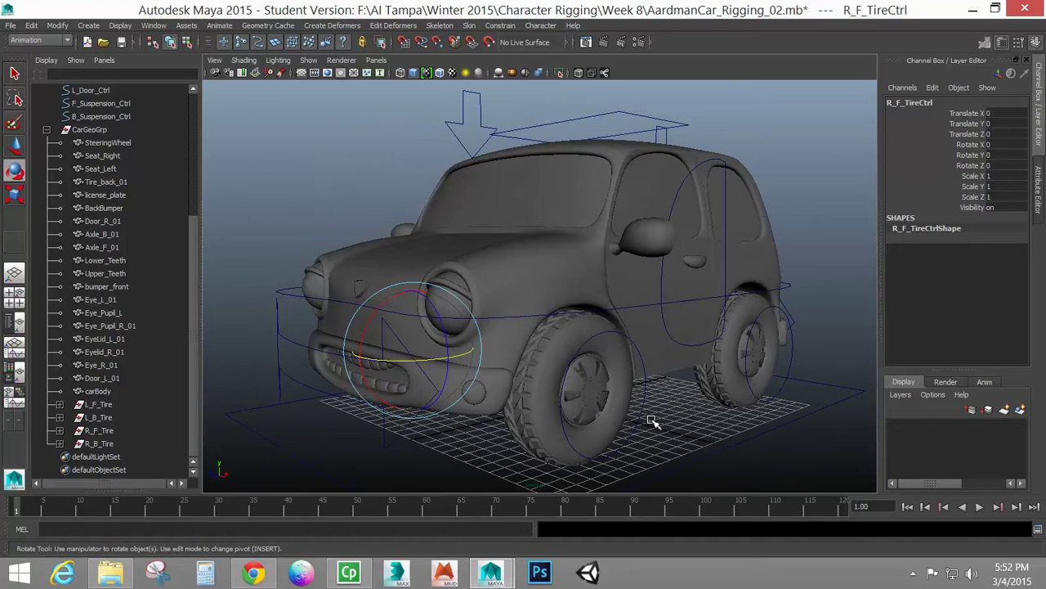
pyautogui.click(643, 422)
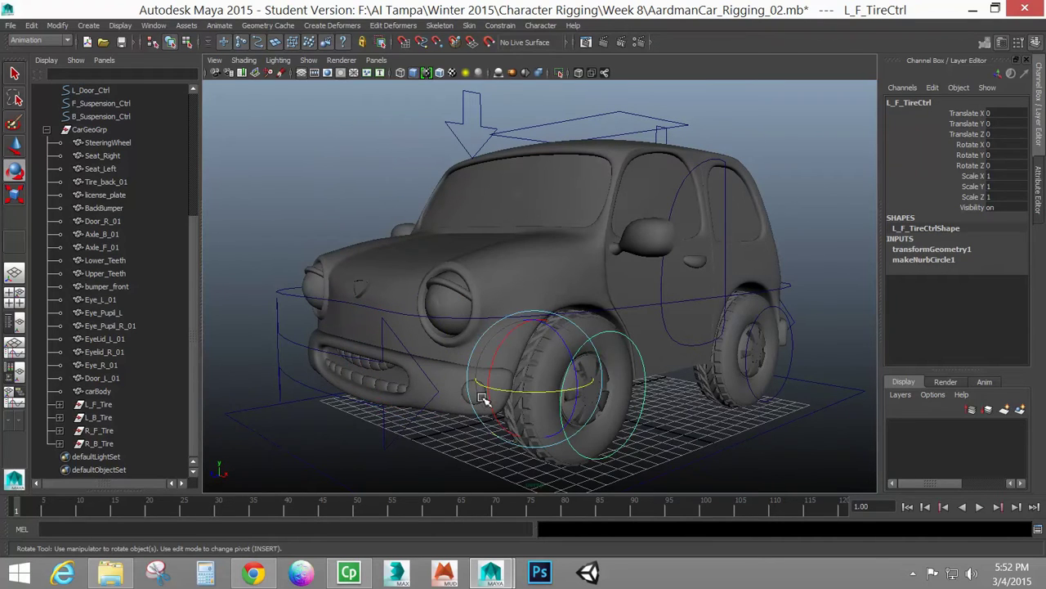
pyautogui.click(99, 405)
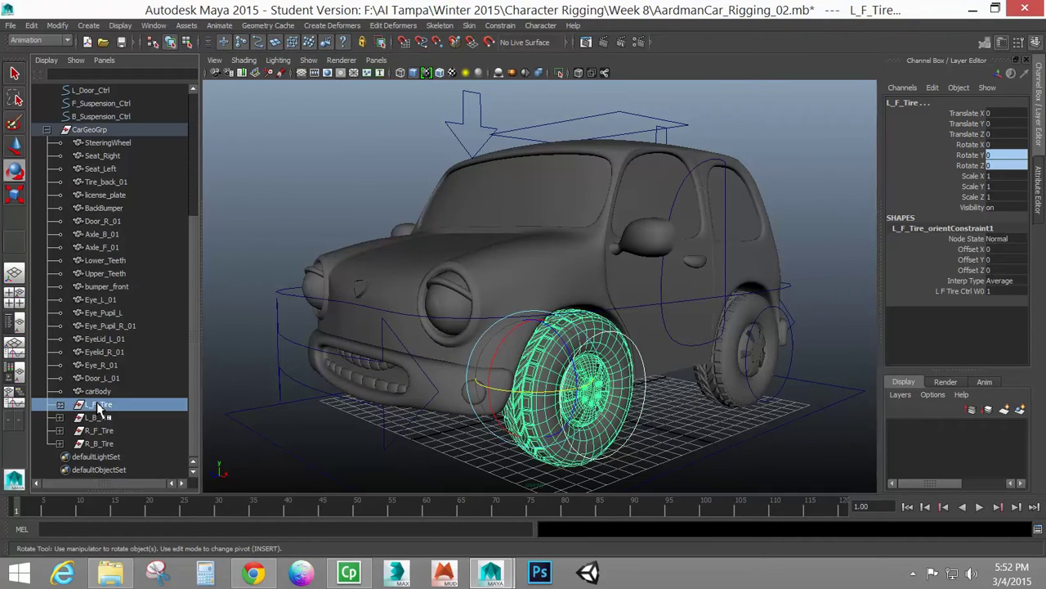
pyautogui.click(501, 25)
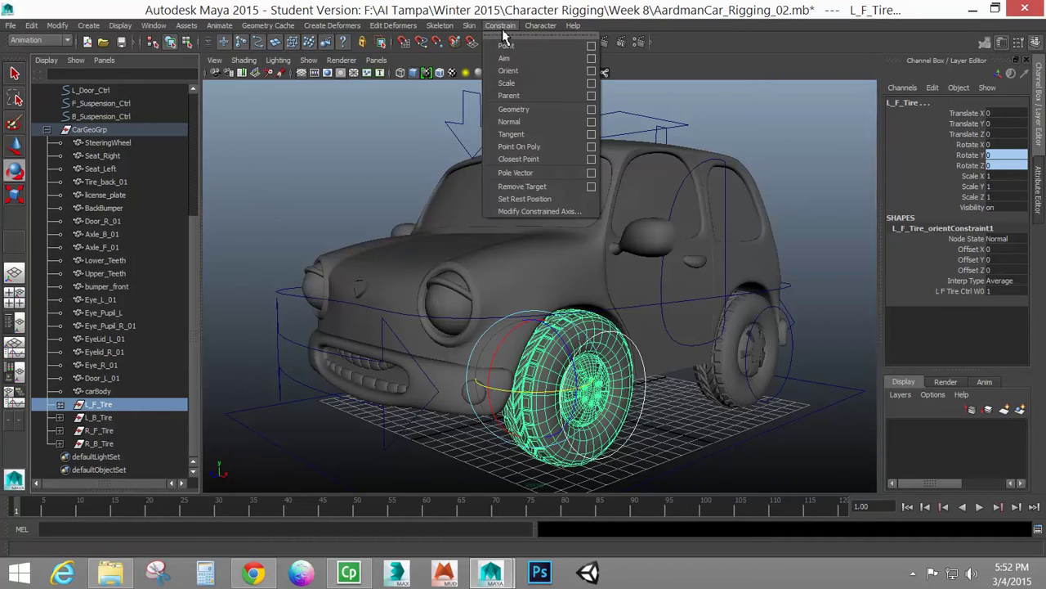
pyautogui.click(592, 47)
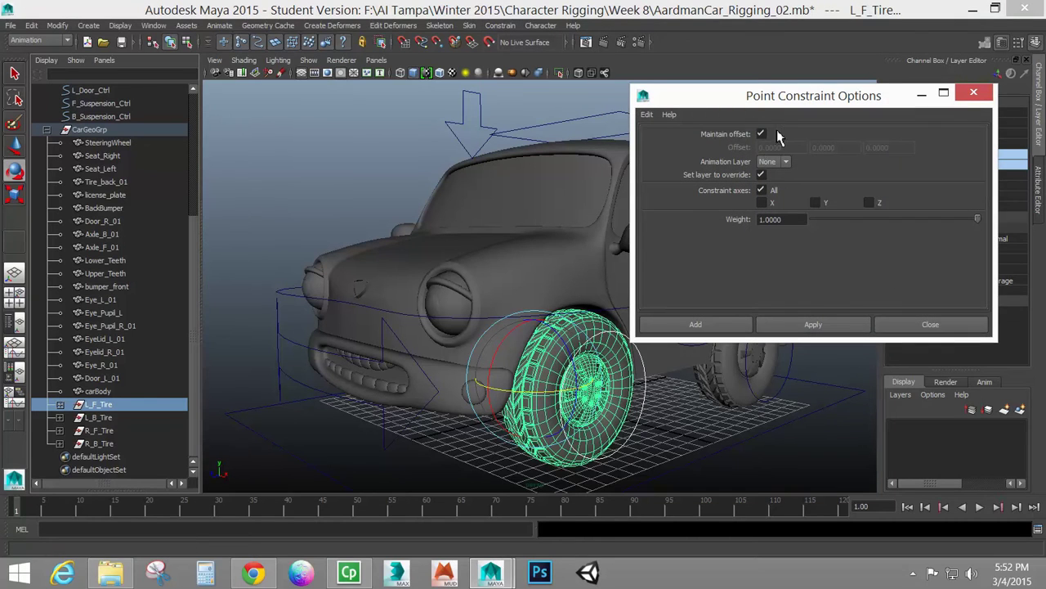
pyautogui.click(761, 191)
pyautogui.click(711, 326)
# Test the front left tire's point constraint by moving L_F_TireCtrl along Y, and undo the move.
pyautogui.click(640, 424)
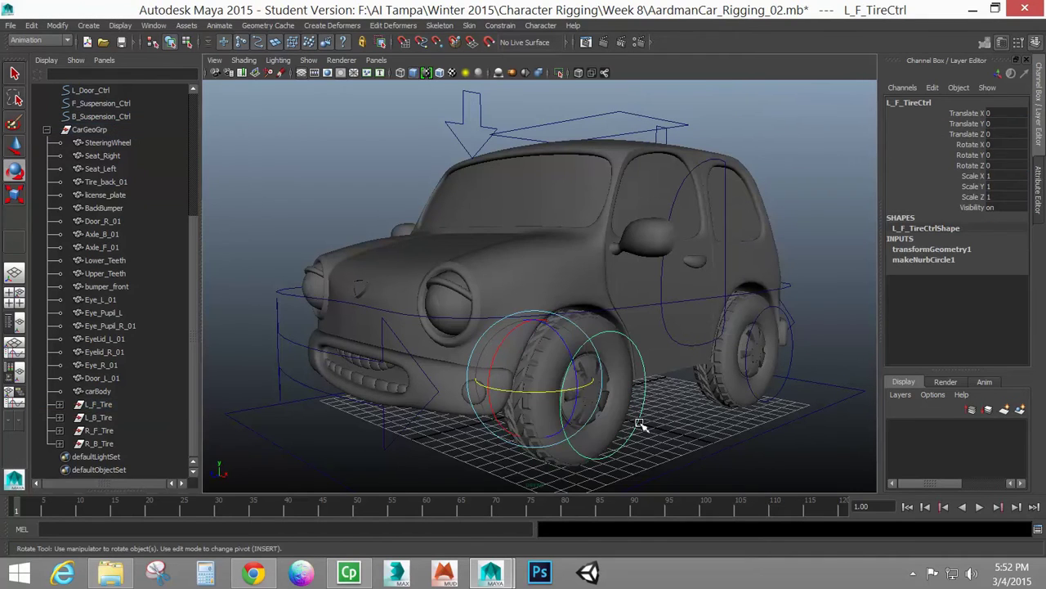
pyautogui.press('w')
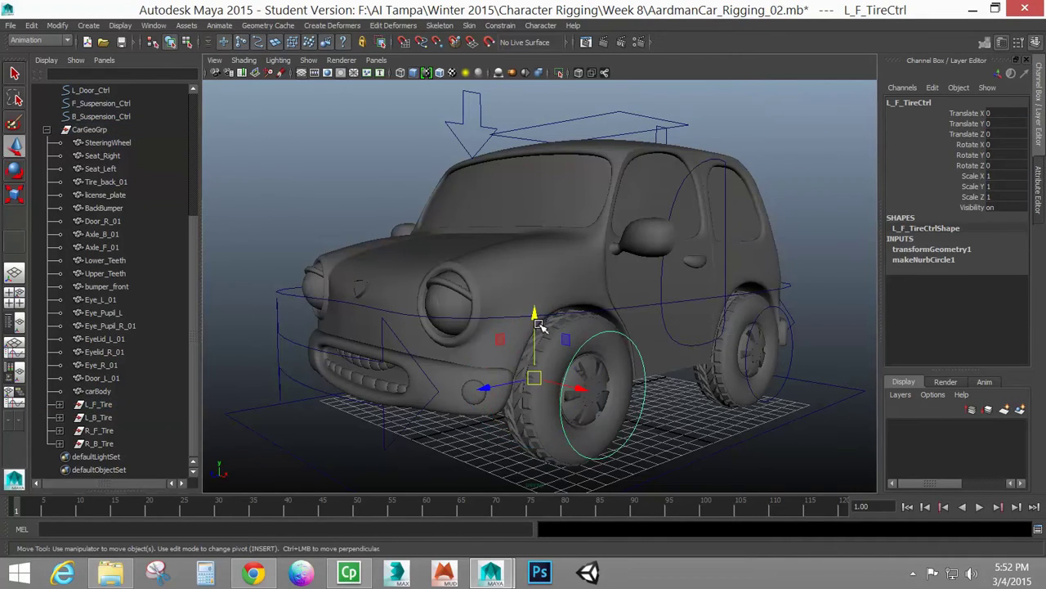
pyautogui.moveTo(539, 325)
pyautogui.mouseDown()
pyautogui.moveTo(536, 301)
pyautogui.moveTo(541, 342)
pyautogui.mouseUp()
pyautogui.hotkey('ctrl', 'z')
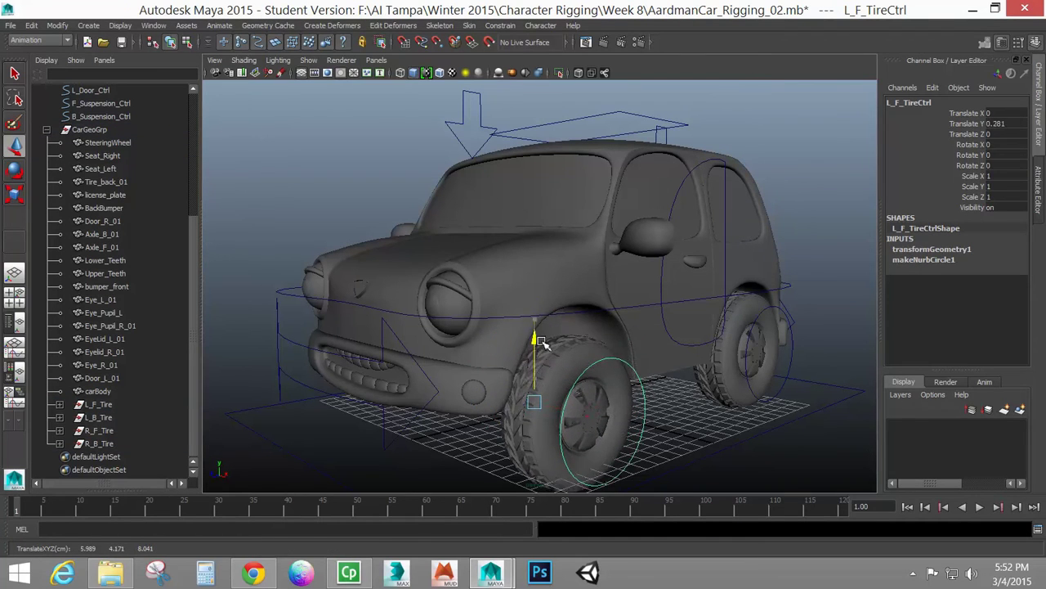
pyautogui.hotkey('ctrl', 'z')
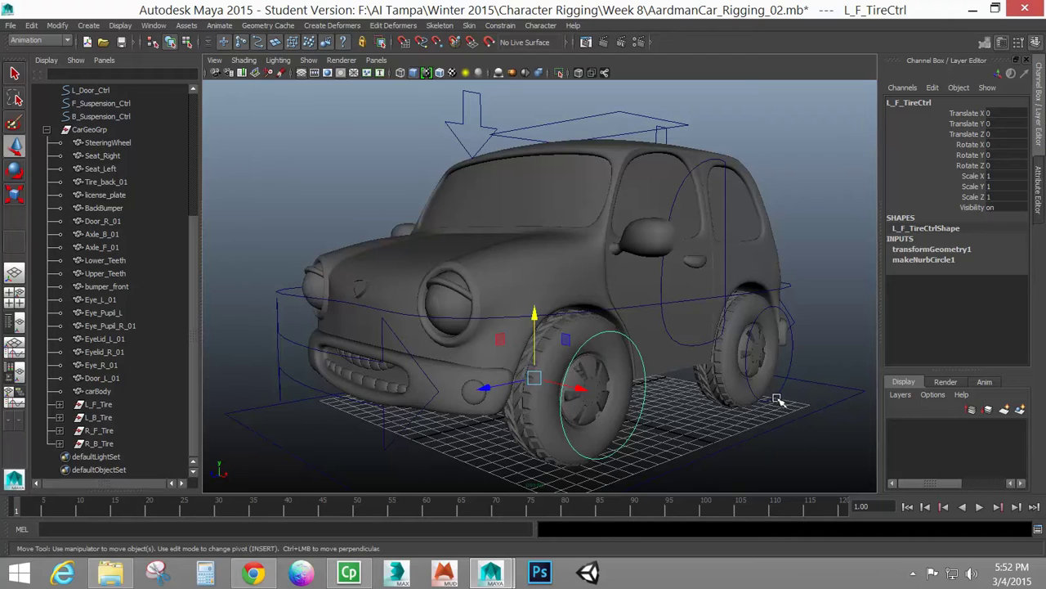
# Point constrain L_B_Tire to L_B_TireCtrl with the same Y-axis options.
pyautogui.click(776, 399)
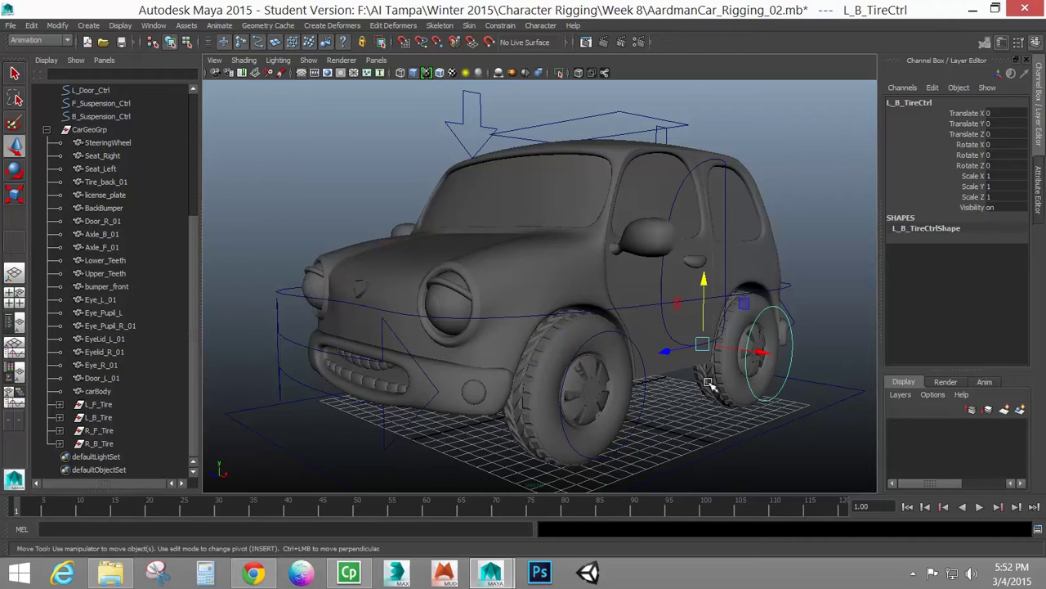
pyautogui.click(101, 418)
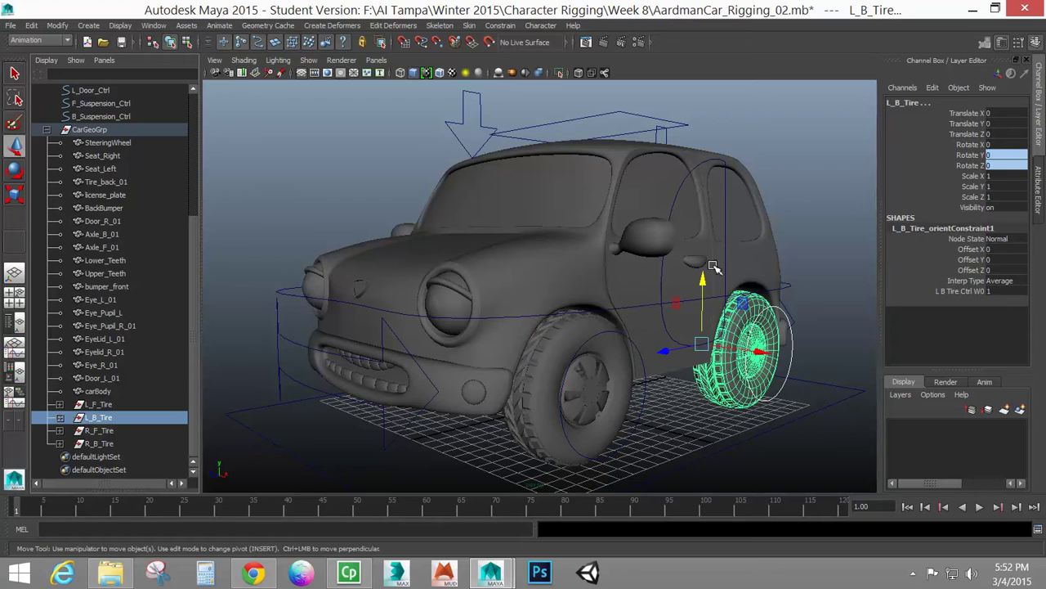
pyautogui.press('g')
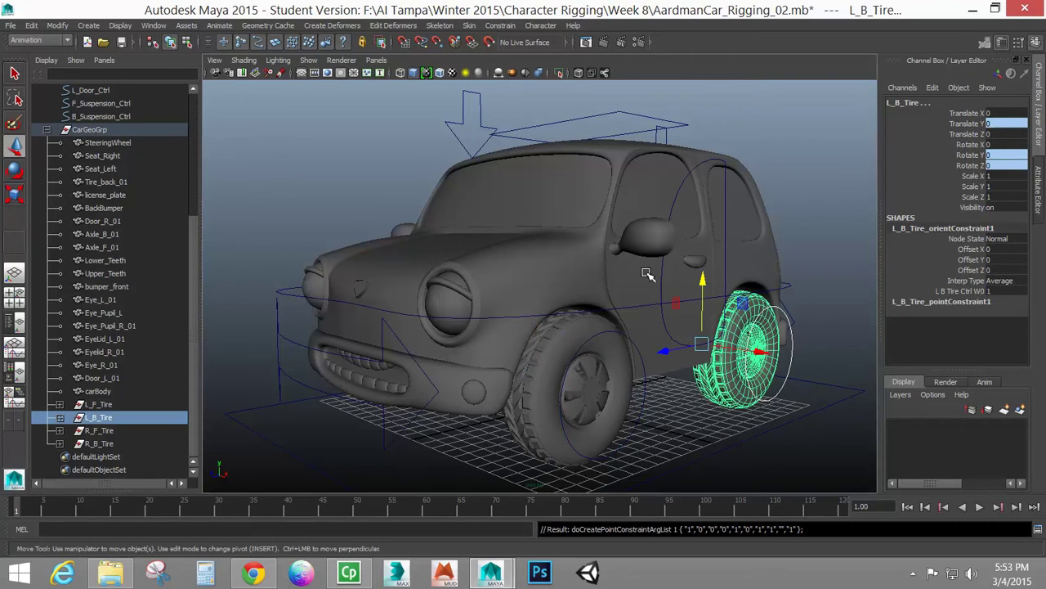
# Point constrain R_F_Tire to R_F_TireCtrl and R_B_Tire to R_B_TireCtrl on the Y axis.
pyautogui.keyDown('alt'); pyautogui.moveTo(430, 294); pyautogui.dragTo(519, 375); pyautogui.keyUp('alt')
pyautogui.click(374, 432)
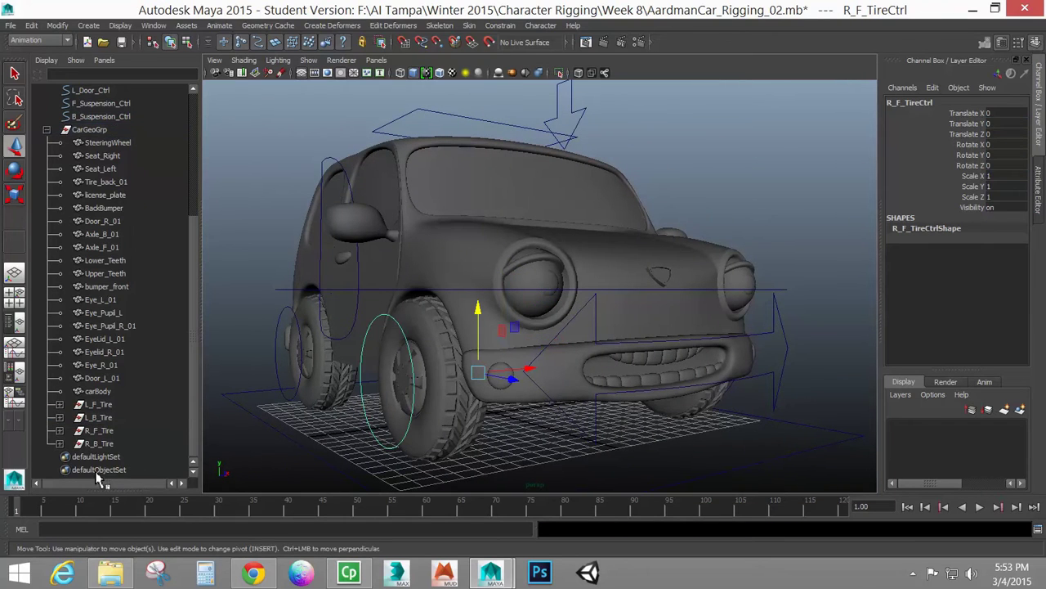
pyautogui.keyDown('ctrl'); pyautogui.click(97, 431); pyautogui.keyUp('ctrl')
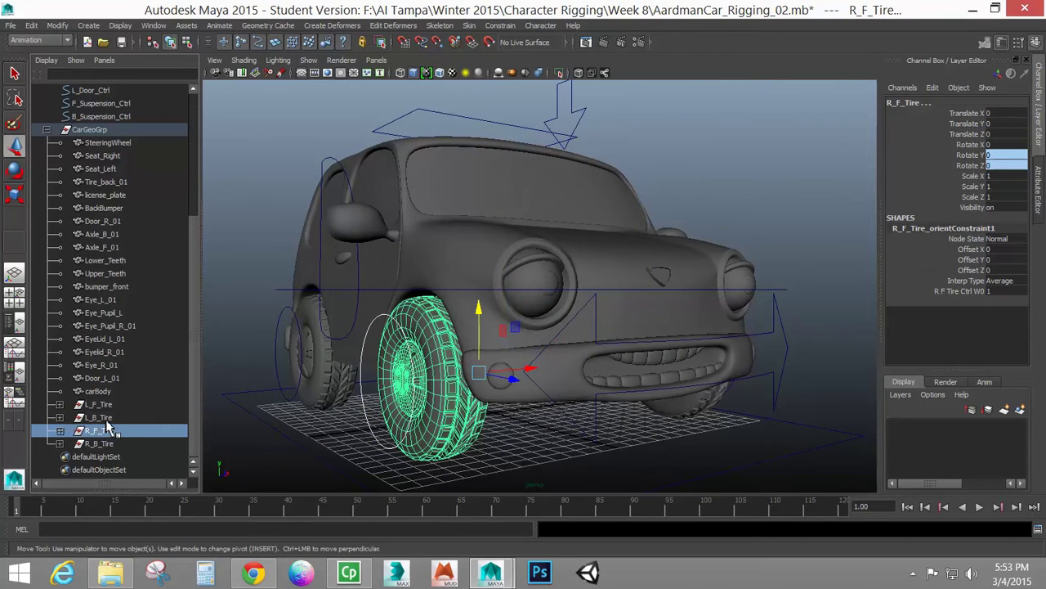
pyautogui.press('g')
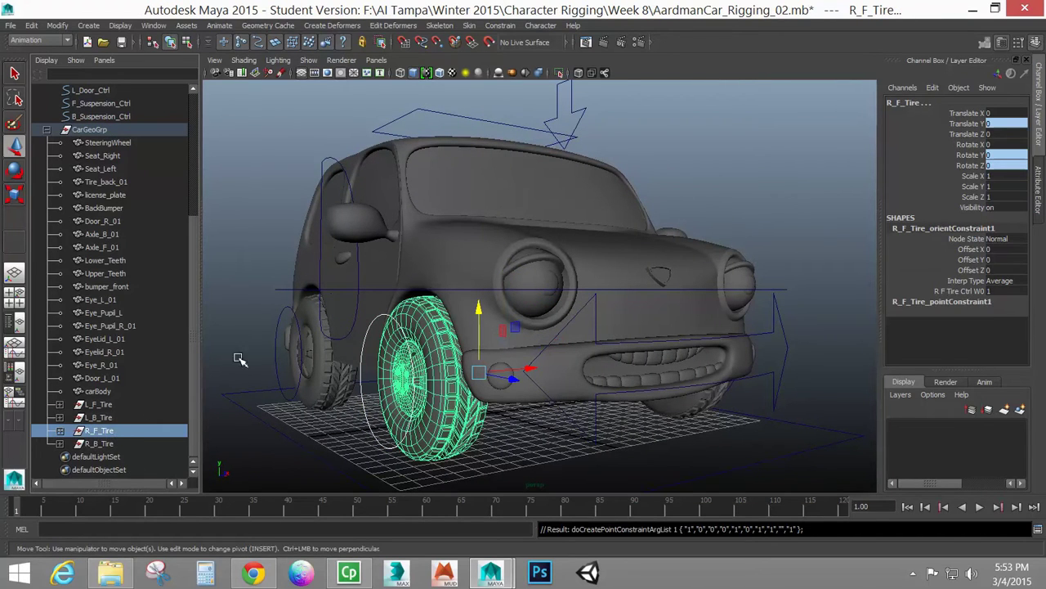
pyautogui.click(281, 368)
pyautogui.keyDown('ctrl'); pyautogui.click(97, 444); pyautogui.keyUp('ctrl')
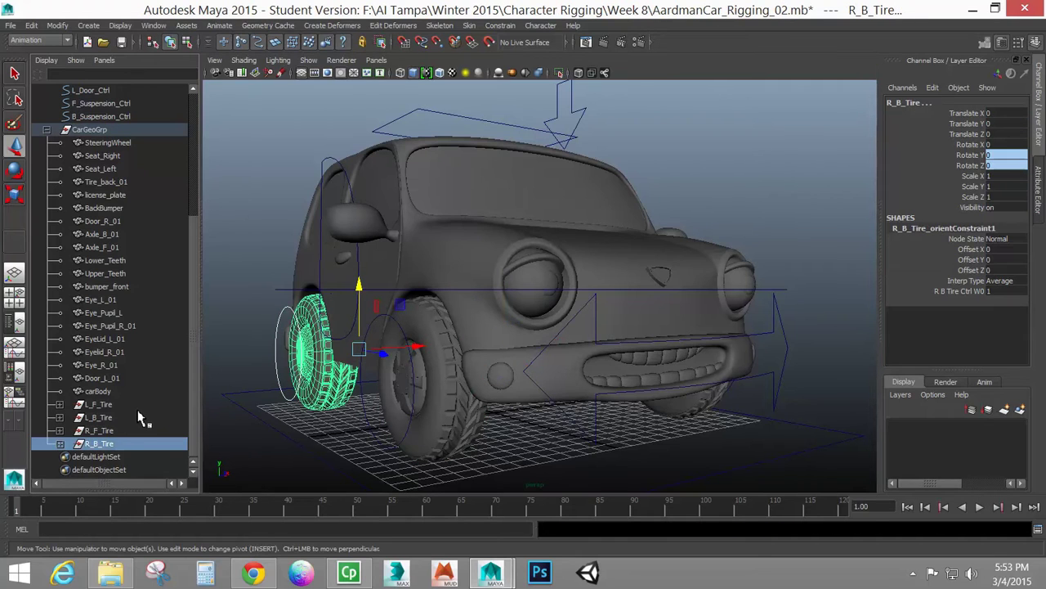
pyautogui.press('g')
# Test the right tires' point constraints by moving R_B_TireCtrl and R_F_TireCtrl along Y, undoing each move.
pyautogui.click(278, 370)
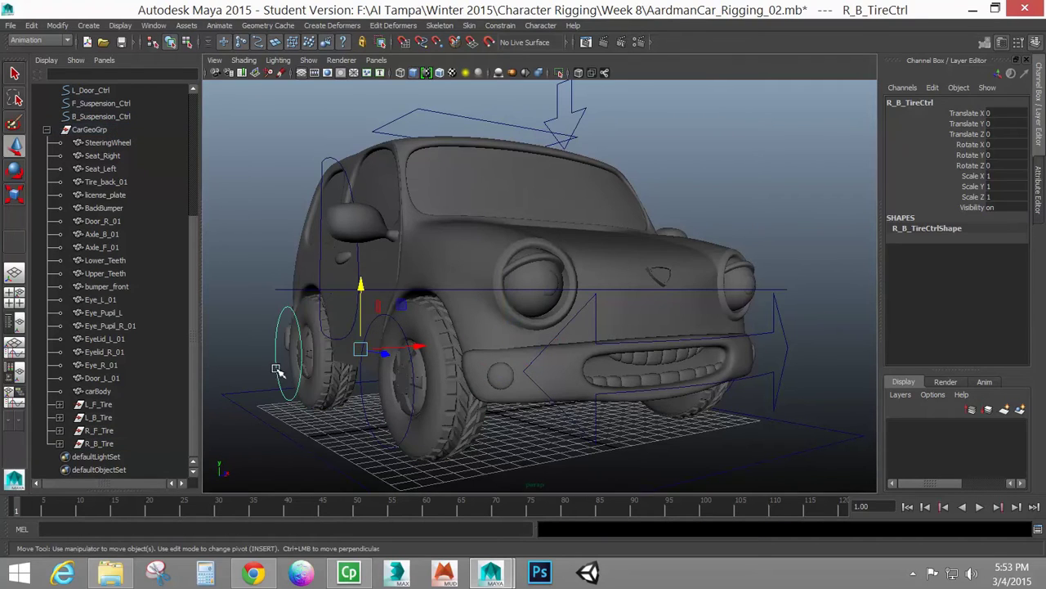
pyautogui.moveTo(362, 295); pyautogui.dragTo(364, 288)
pyautogui.hotkey('ctrl', 'z')
pyautogui.hotkey('ctrl', 'z')
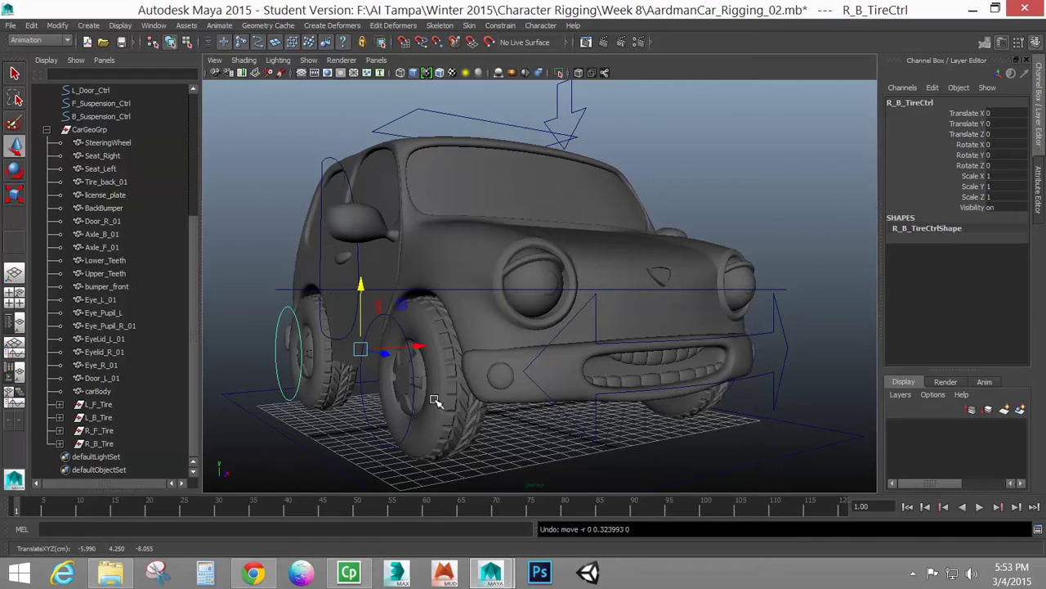
pyautogui.click(414, 359)
pyautogui.moveTo(483, 307); pyautogui.dragTo(483, 309)
pyautogui.hotkey('ctrl', 'z')
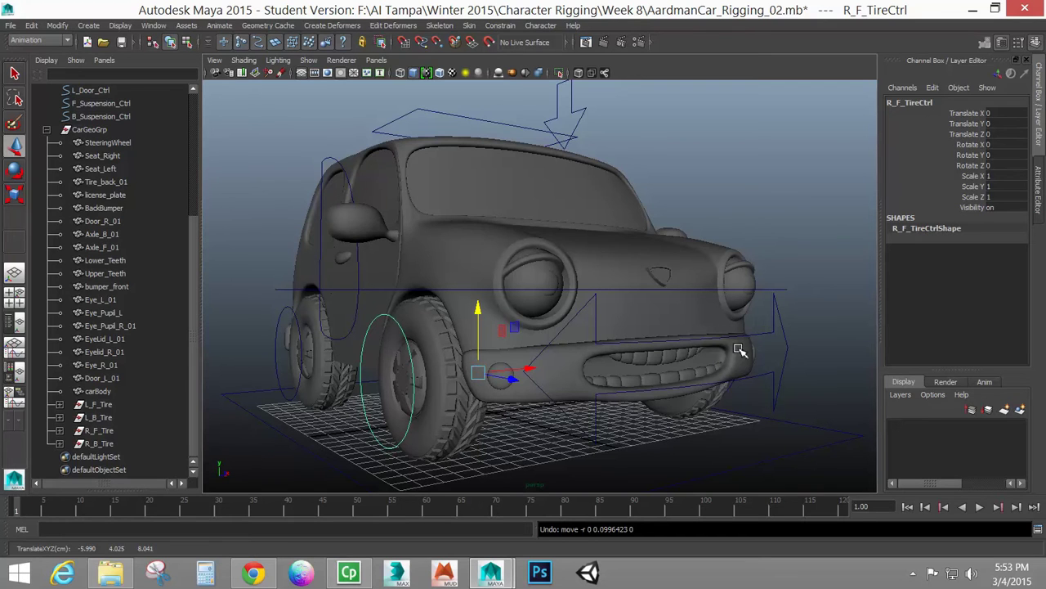
# Examine the Front_Tire_Ctrl and Back_Tire_Ctrl arrow curves and their names from the front, back and side of the car.
pyautogui.keyDown('alt'); pyautogui.moveTo(768, 354); pyautogui.dragTo(663, 345); pyautogui.keyUp('alt')
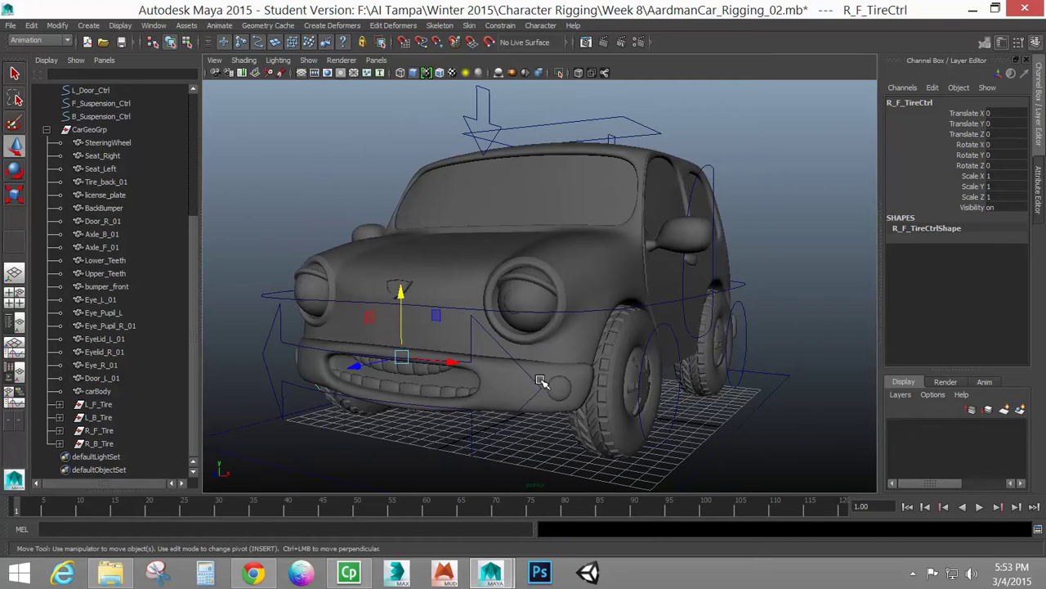
pyautogui.click(257, 360)
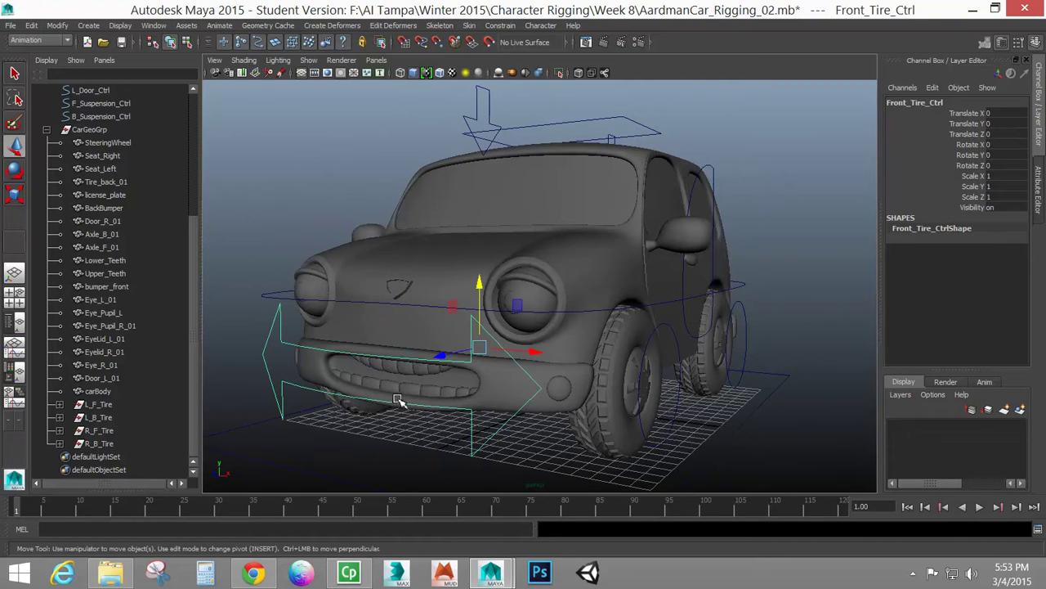
pyautogui.keyDown('alt'); pyautogui.moveTo(398, 399); pyautogui.dragTo(184, 393); pyautogui.keyUp('alt')
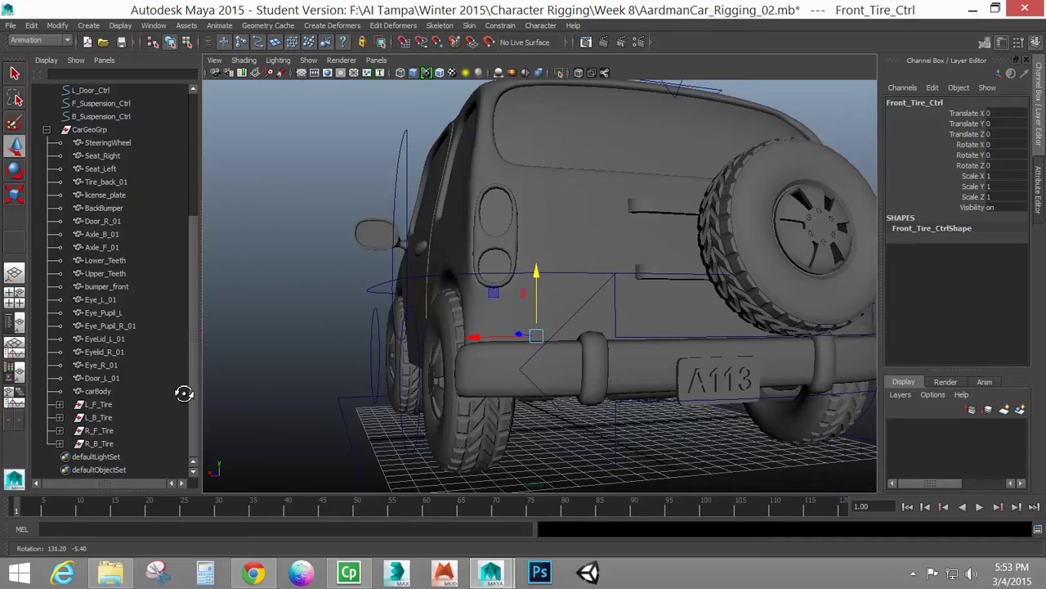
pyautogui.click(645, 447)
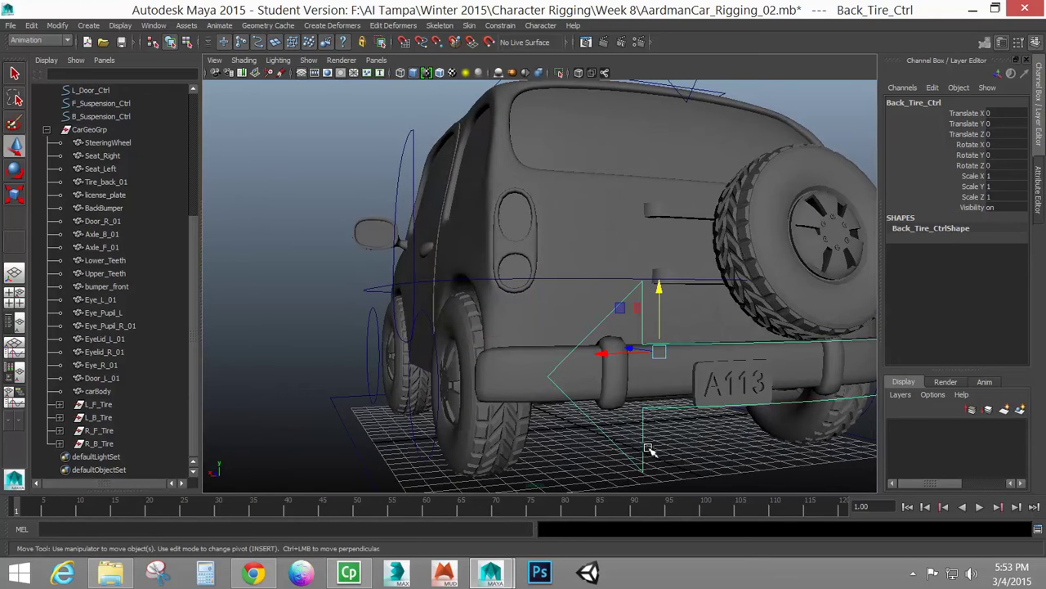
pyautogui.keyDown('alt'); pyautogui.moveTo(335, 412); pyautogui.dragTo(568, 417); pyautogui.keyUp('alt')
pyautogui.click(532, 438)
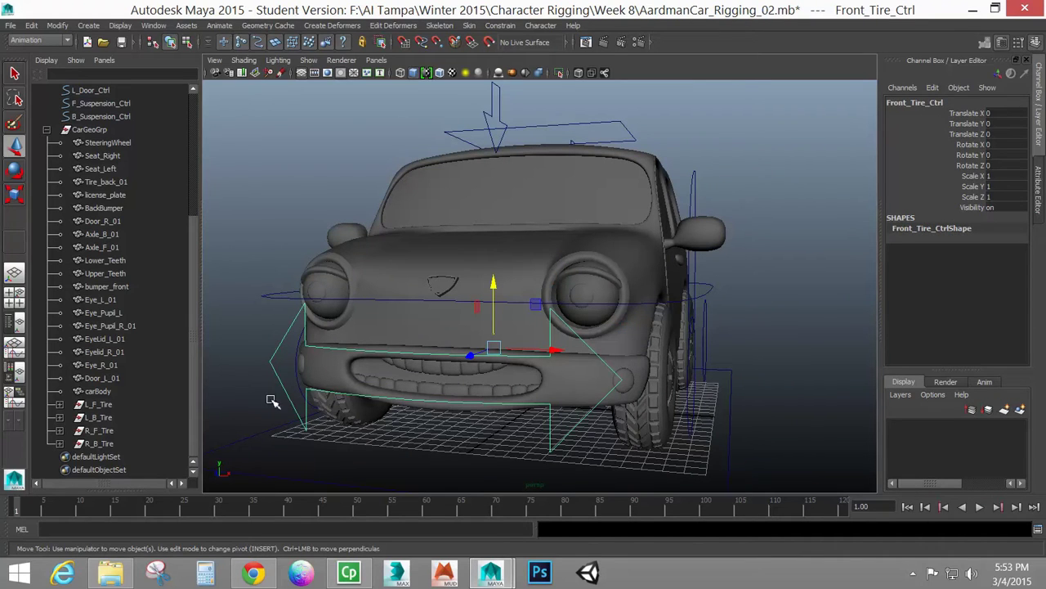
pyautogui.keyDown('alt'); pyautogui.moveTo(342, 360); pyautogui.dragTo(376, 368); pyautogui.keyUp('alt')
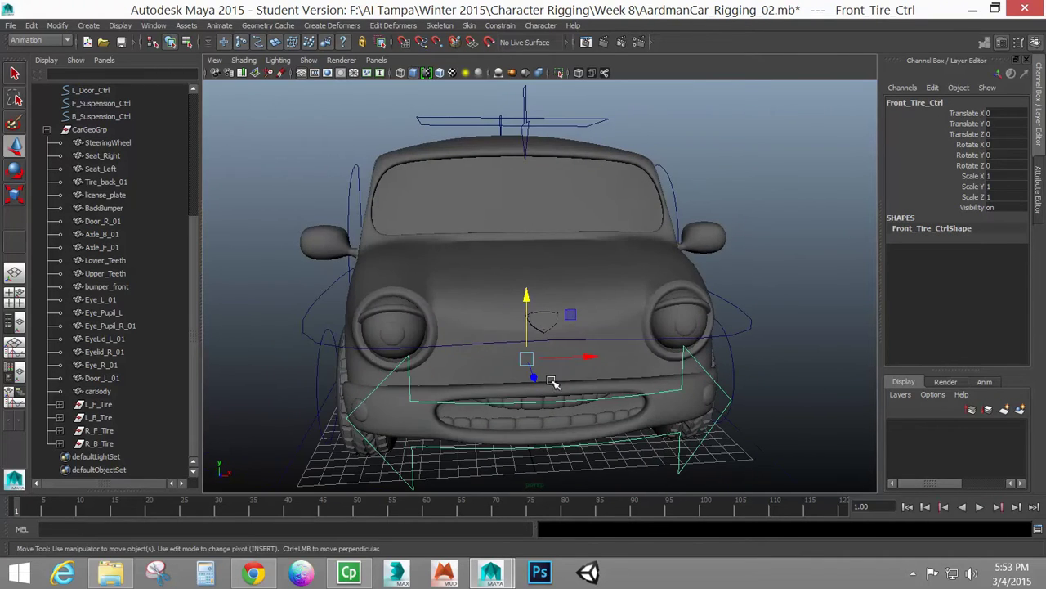
pyautogui.keyDown('alt'); pyautogui.moveTo(493, 402); pyautogui.dragTo(682, 385); pyautogui.keyUp('alt')
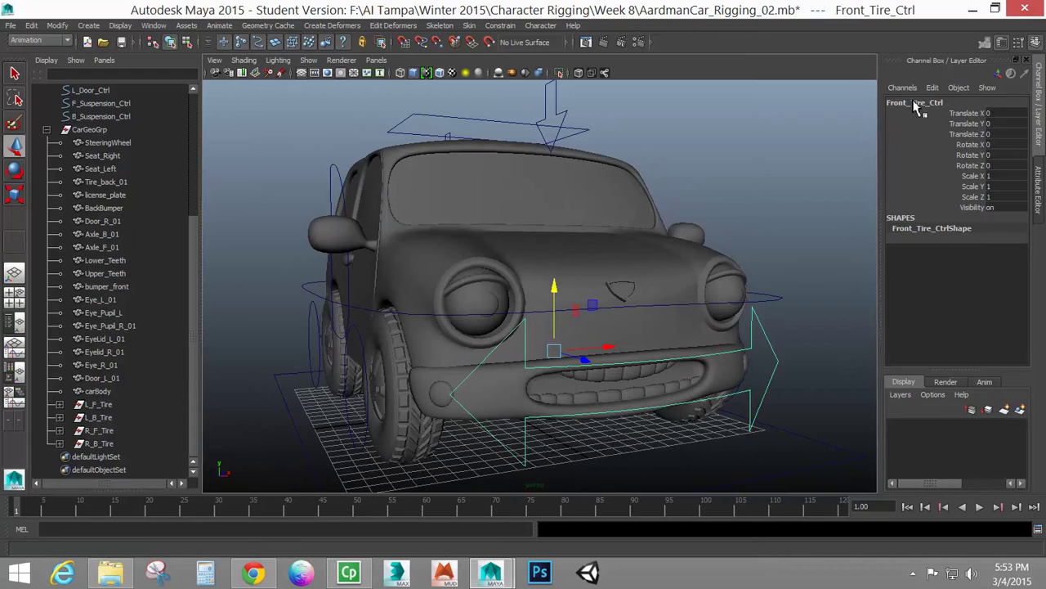
pyautogui.keyDown('alt'); pyautogui.moveTo(809, 303); pyautogui.dragTo(579, 319); pyautogui.keyUp('alt')
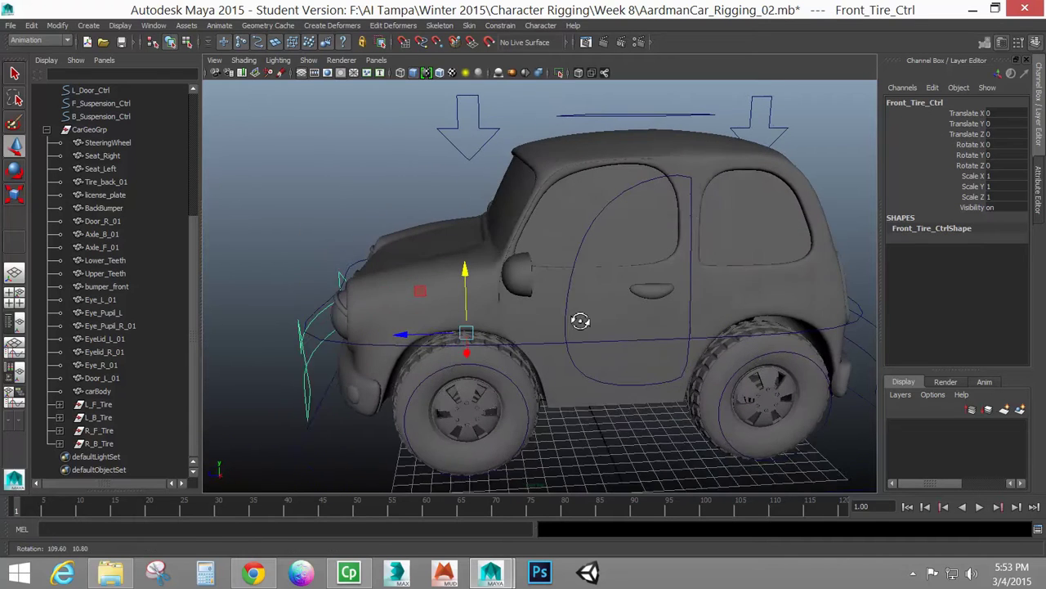
pyautogui.click(865, 358)
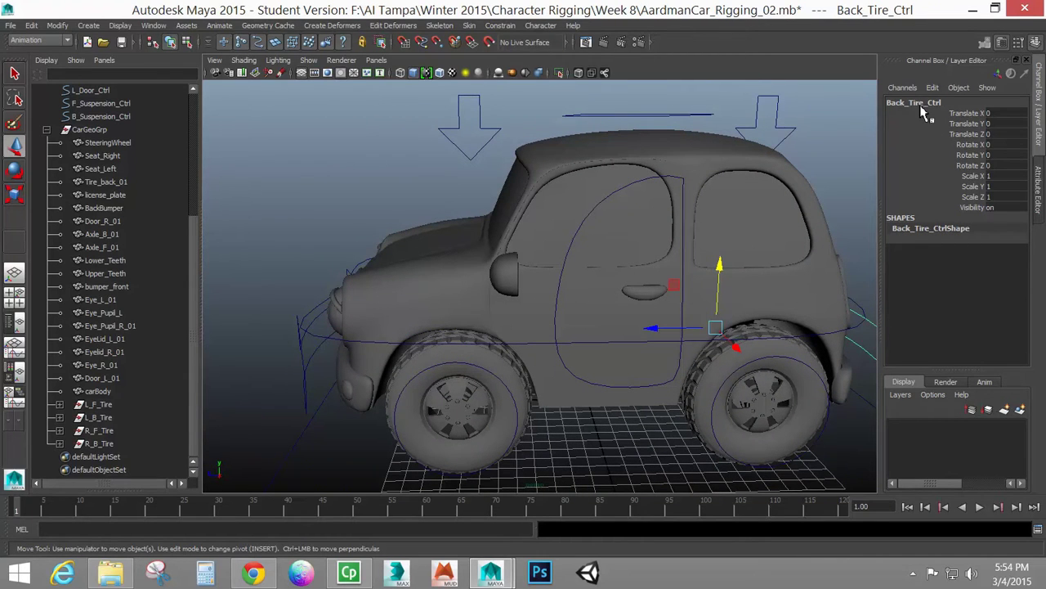
pyautogui.keyDown('alt'); pyautogui.moveTo(376, 323); pyautogui.dragTo(413, 311); pyautogui.keyUp('alt')
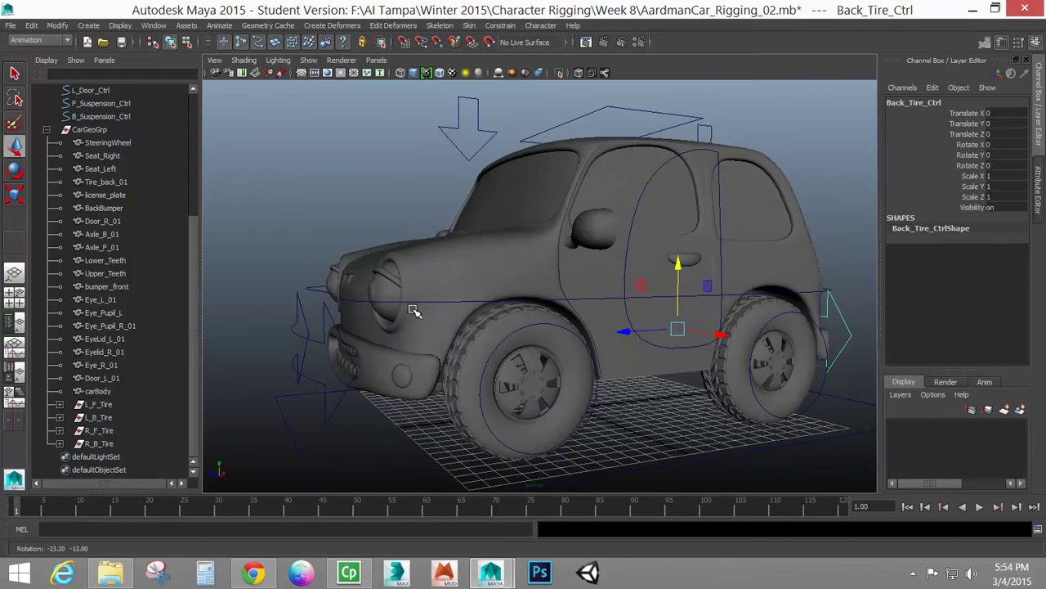
# Examine the pivot positions of Front_Tire_Ctrl and Back_Tire_Ctrl relative to the axles from underneath the car.
pyautogui.click(338, 352)
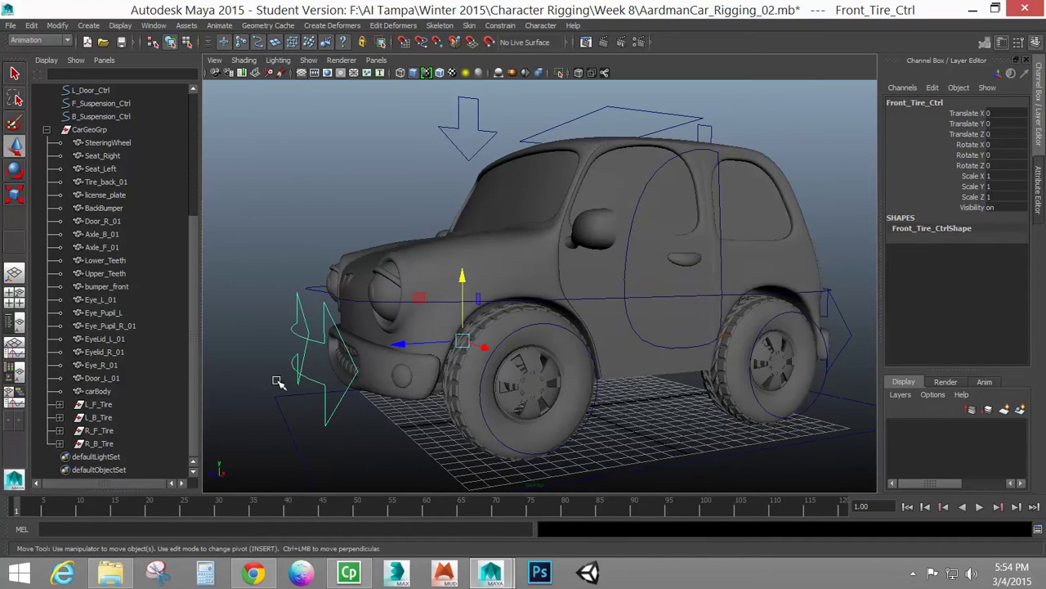
pyautogui.keyDown('alt'); pyautogui.moveTo(311, 337); pyautogui.dragTo(282, 335); pyautogui.keyUp('alt')
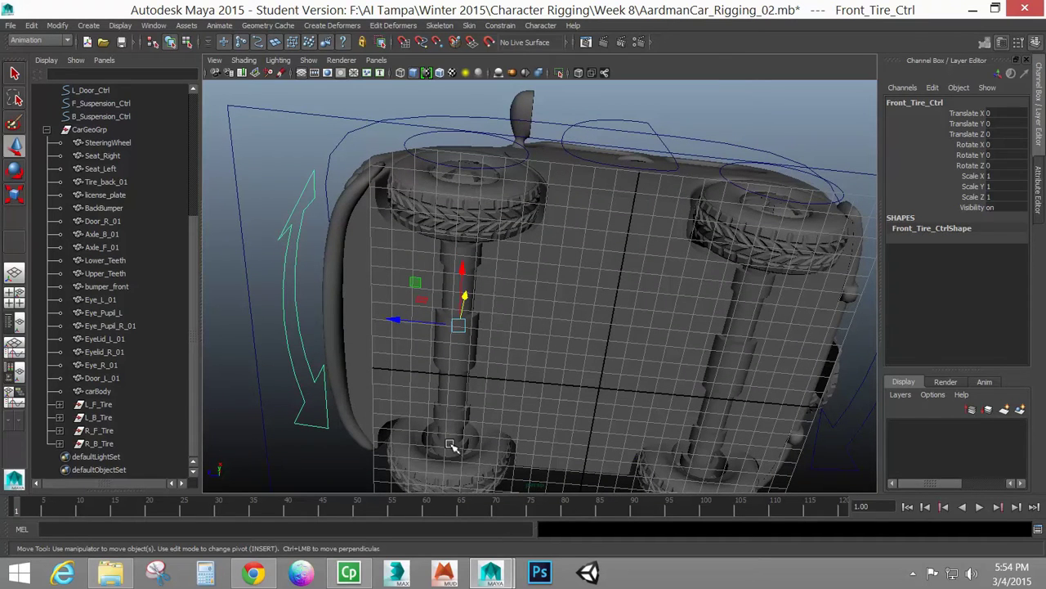
pyautogui.click(865, 418)
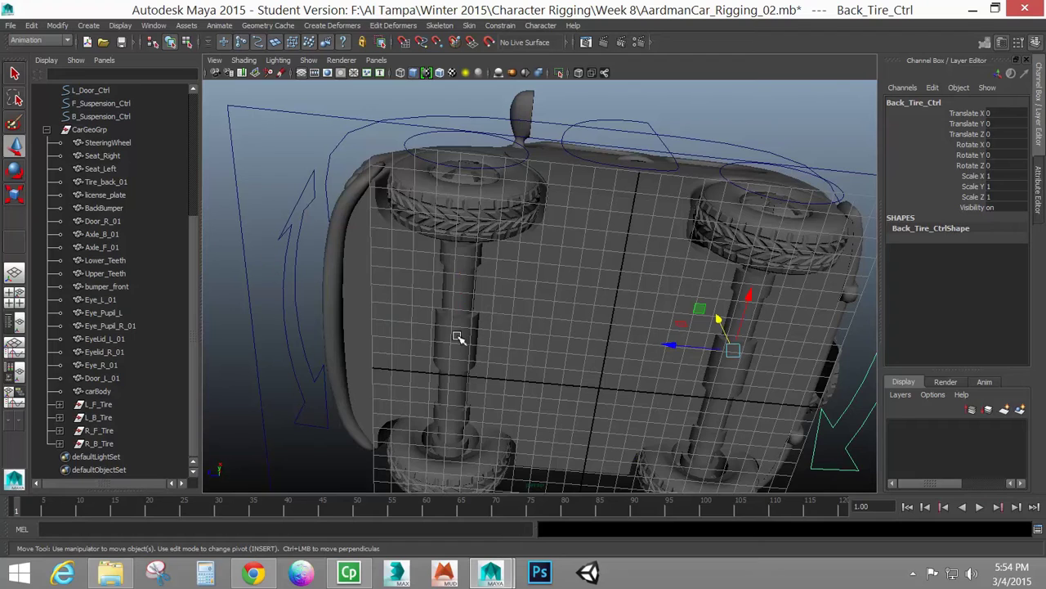
pyautogui.keyDown('alt'); pyautogui.moveTo(416, 351); pyautogui.dragTo(601, 405); pyautogui.keyUp('alt')
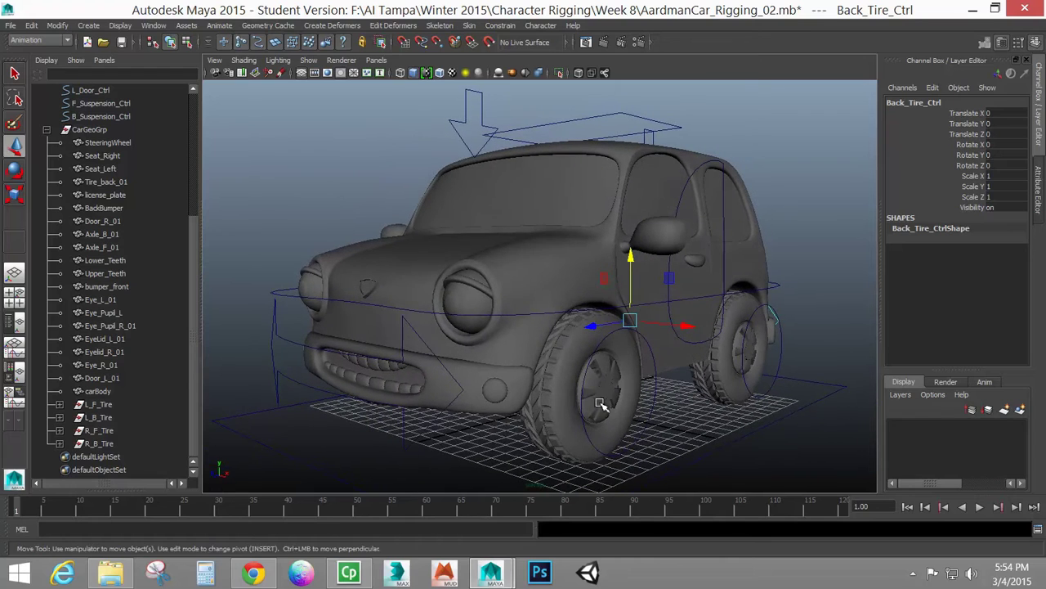
# Parent L_F_TireCtrl and R_F_TireCtrl to the front arrow control Front_Tire_Ctrl.
pyautogui.click(657, 434)
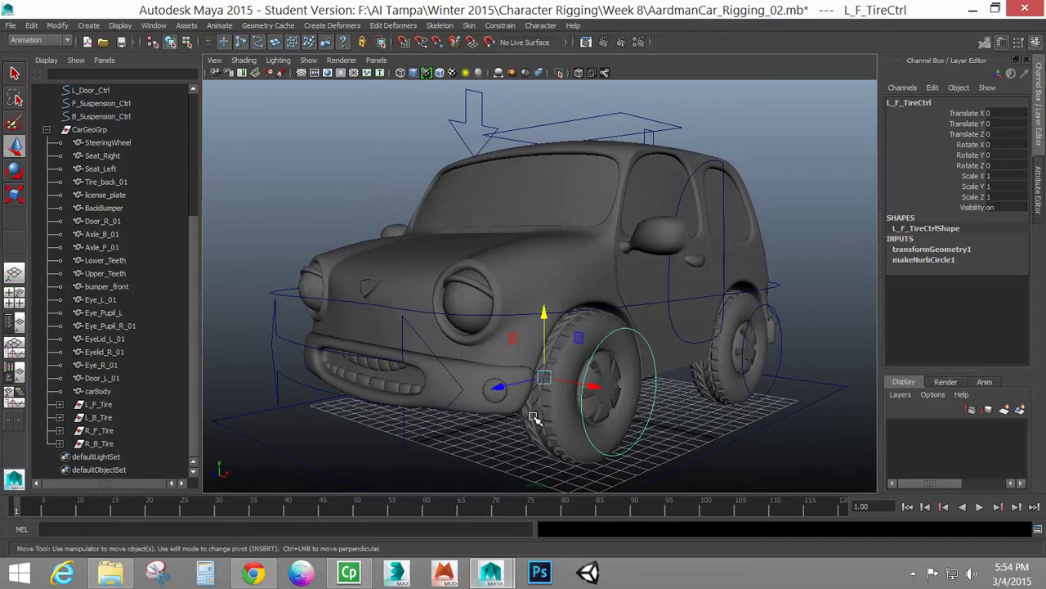
pyautogui.click(412, 441)
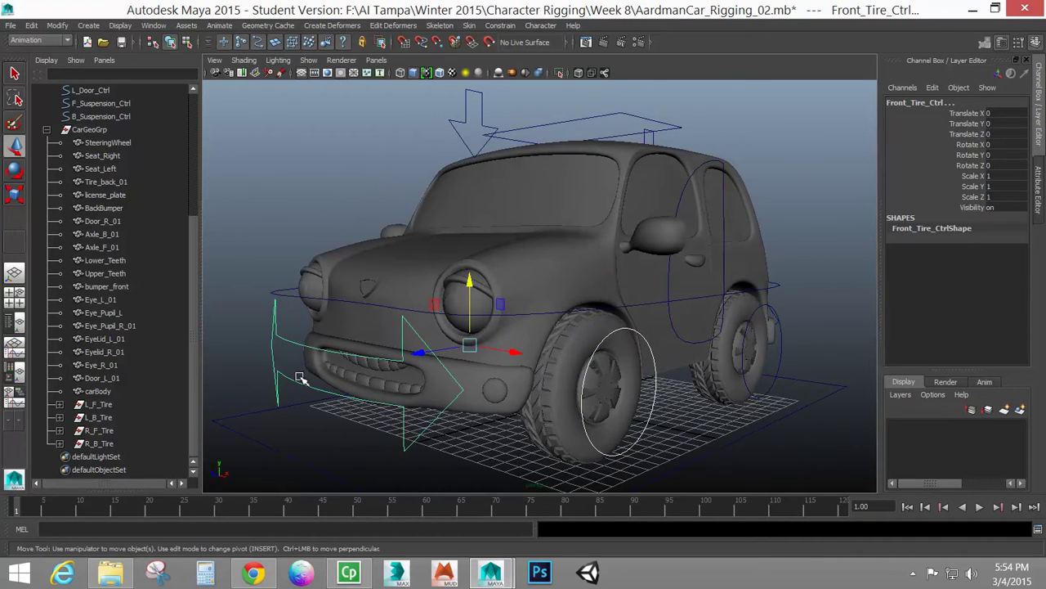
pyautogui.hotkey('ctrl', 'z')
pyautogui.keyDown('alt'); pyautogui.moveTo(299, 376); pyautogui.dragTo(367, 378); pyautogui.keyUp('alt')
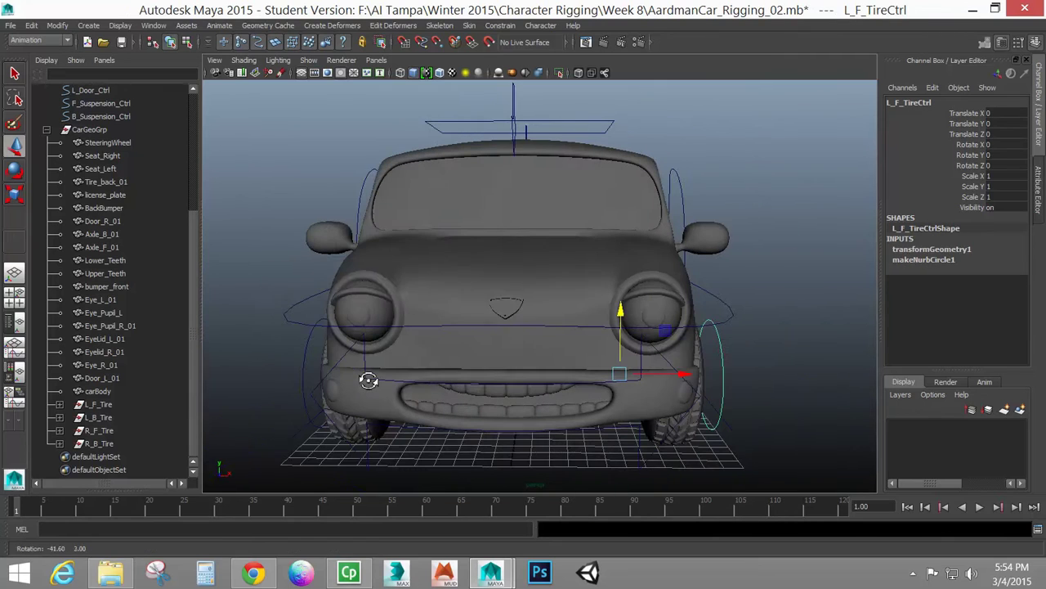
pyautogui.moveTo(290, 346); pyautogui.dragTo(314, 370)
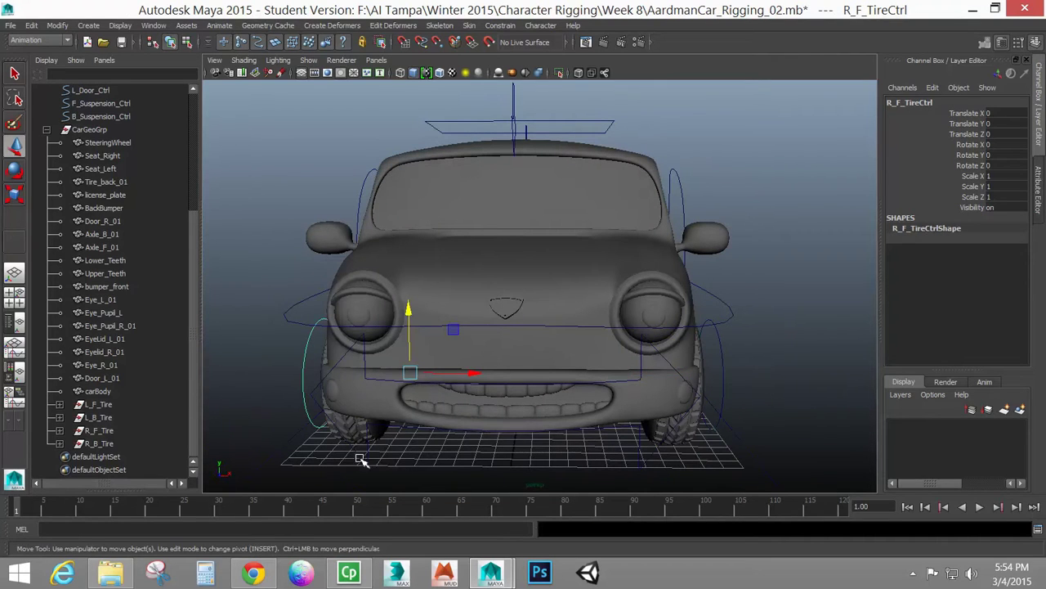
pyautogui.moveTo(361, 459); pyautogui.dragTo(400, 472)
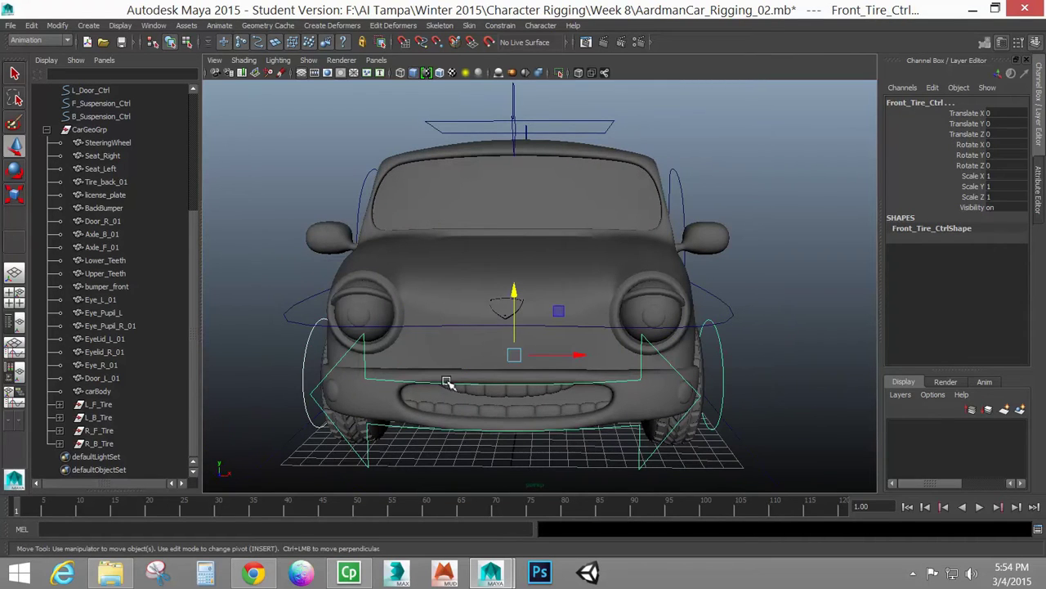
pyautogui.press('p')
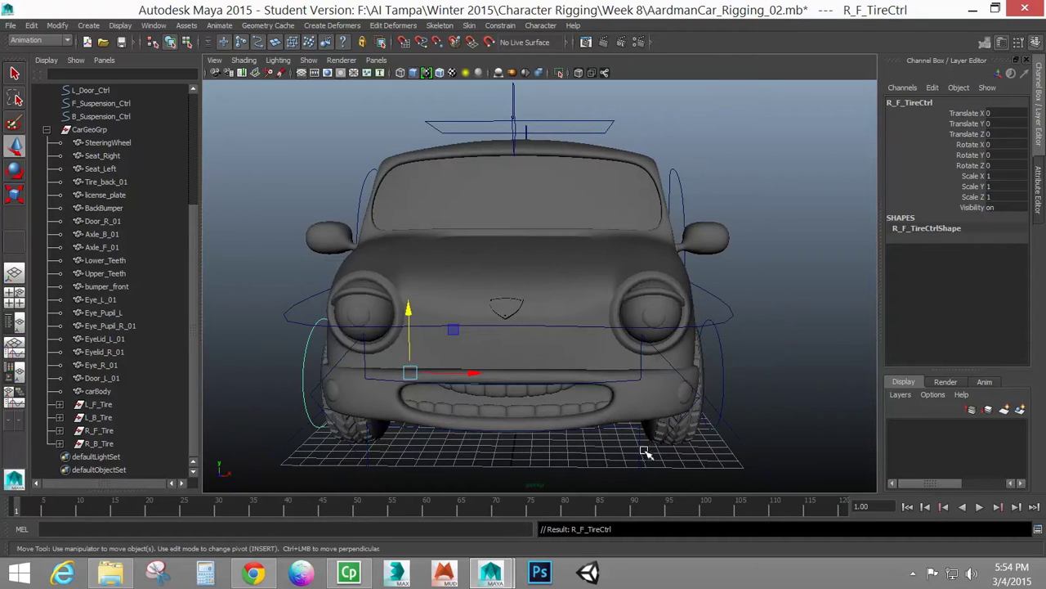
# Test the front tire controls' parenting by moving Front_Tire_Ctrl slightly downward, and undo the move.
pyautogui.click(644, 450)
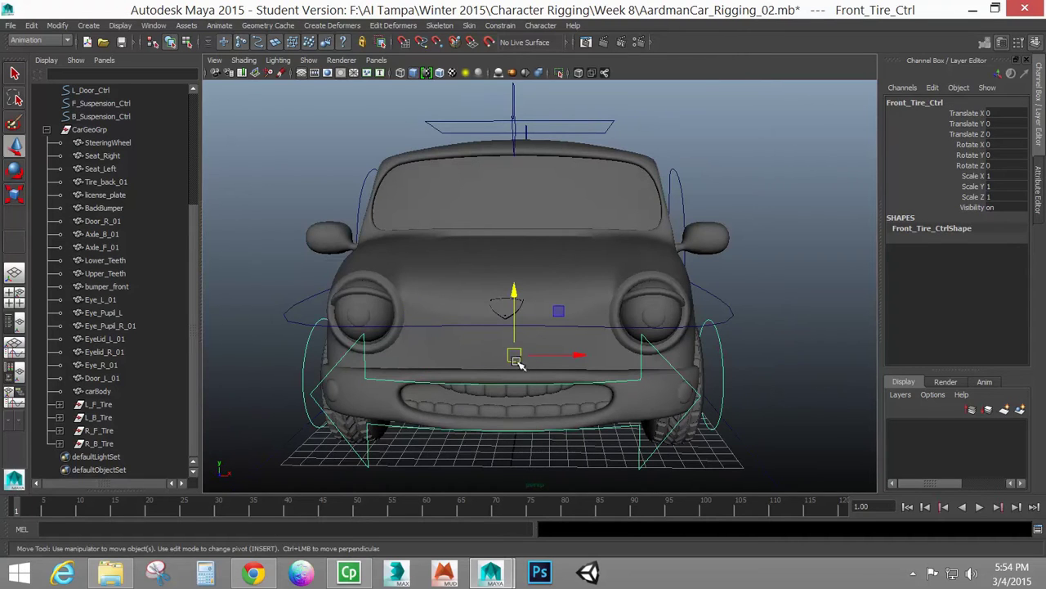
pyautogui.moveTo(516, 363)
pyautogui.mouseDown()
pyautogui.moveTo(467, 384)
pyautogui.moveTo(547, 410)
pyautogui.moveTo(521, 348)
pyautogui.moveTo(517, 366)
pyautogui.mouseUp()
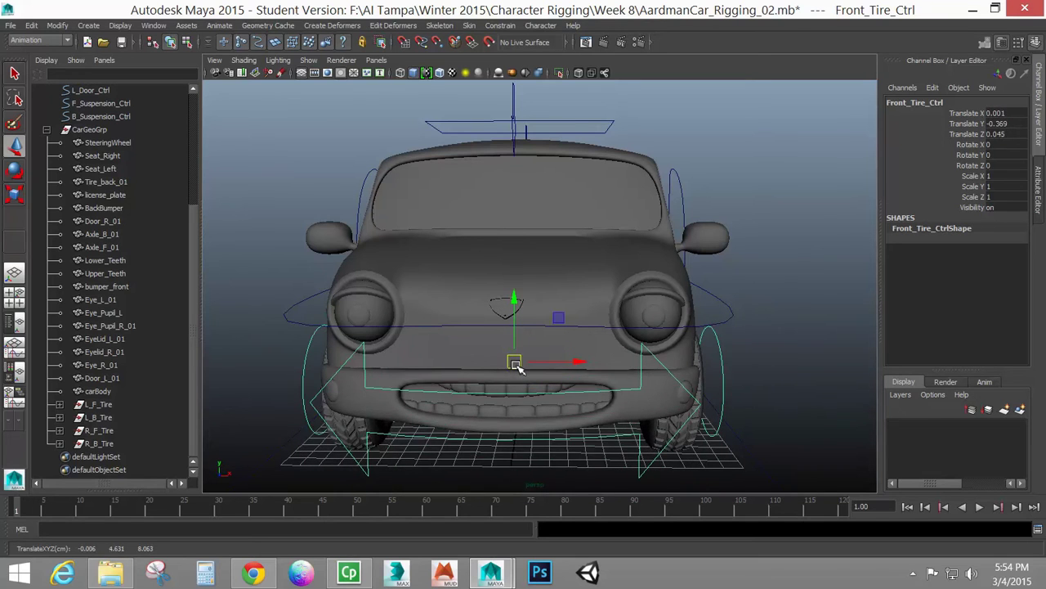
pyautogui.hotkey('ctrl', 'z')
# Test-rotate Front_Tire_Ctrl about -32.5 degrees in Y and about -9 degrees in Z, undoing each rotation.
pyautogui.keyDown('alt'); pyautogui.moveTo(483, 404); pyautogui.dragTo(597, 392); pyautogui.keyUp('alt')
pyautogui.press('e')
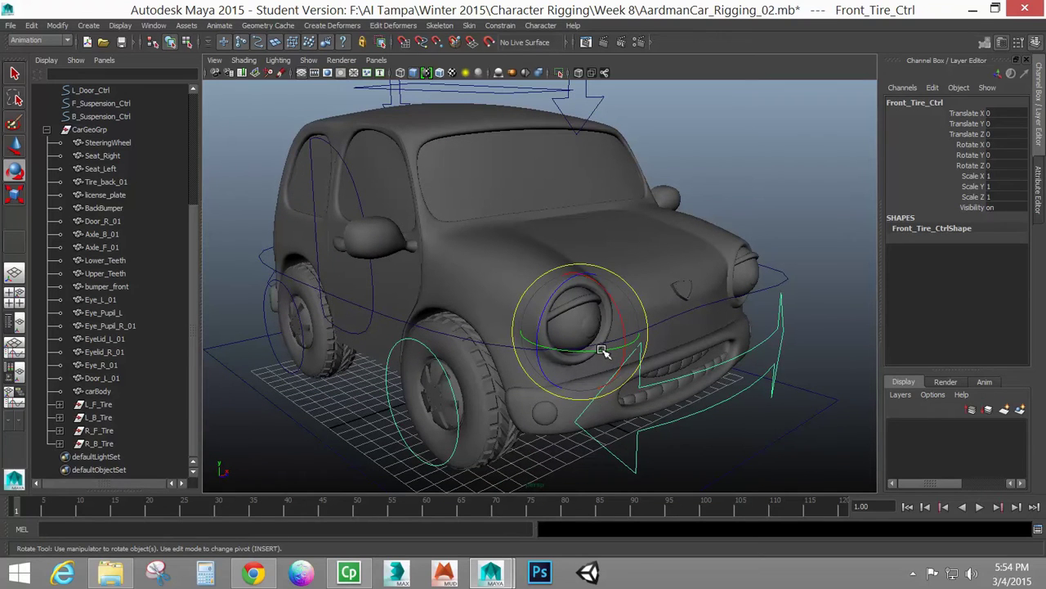
pyautogui.moveTo(601, 350); pyautogui.dragTo(567, 354)
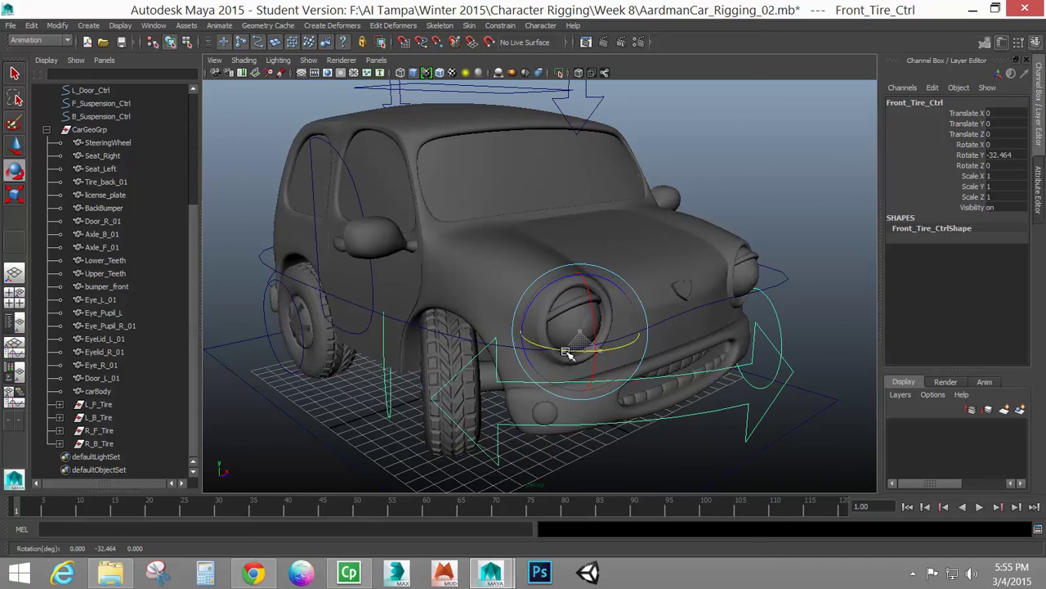
pyautogui.keyDown('alt'); pyautogui.moveTo(478, 373); pyautogui.dragTo(550, 357); pyautogui.keyUp('alt')
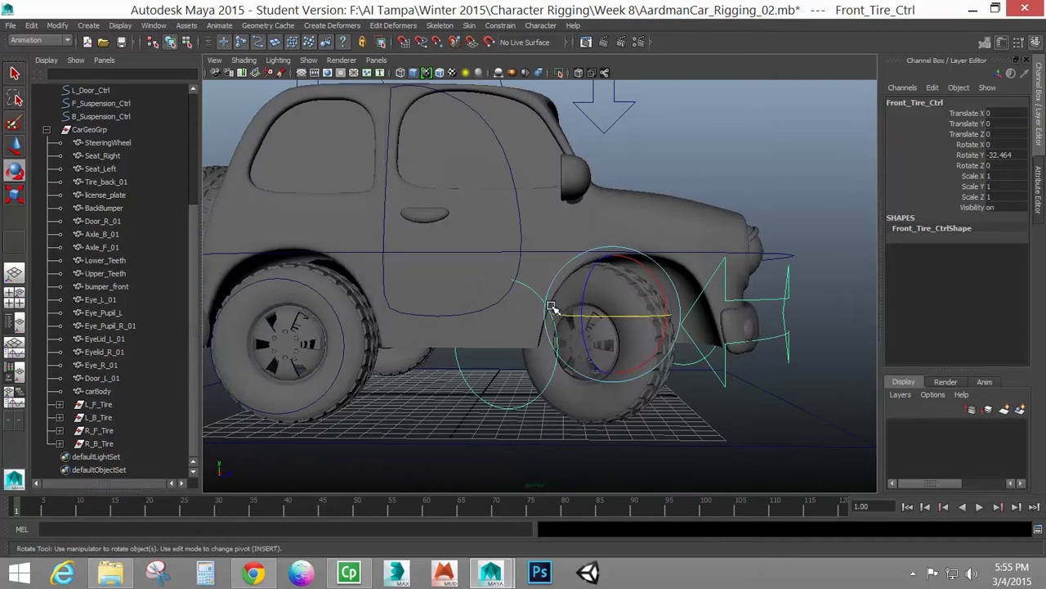
pyautogui.keyDown('alt'); pyautogui.moveTo(466, 370); pyautogui.dragTo(481, 361); pyautogui.keyUp('alt')
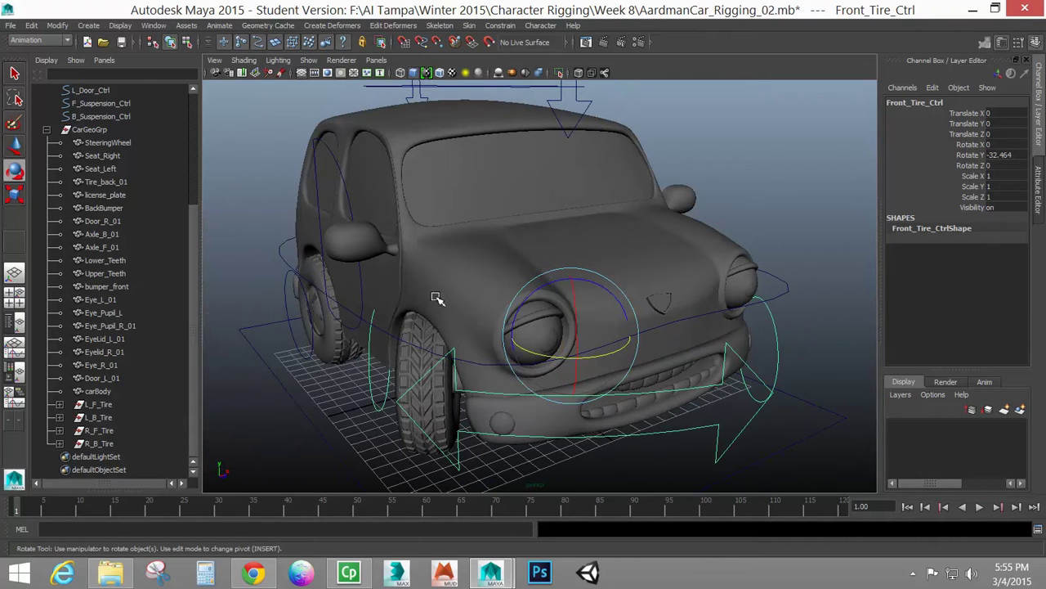
pyautogui.hotkey('ctrl', 'z')
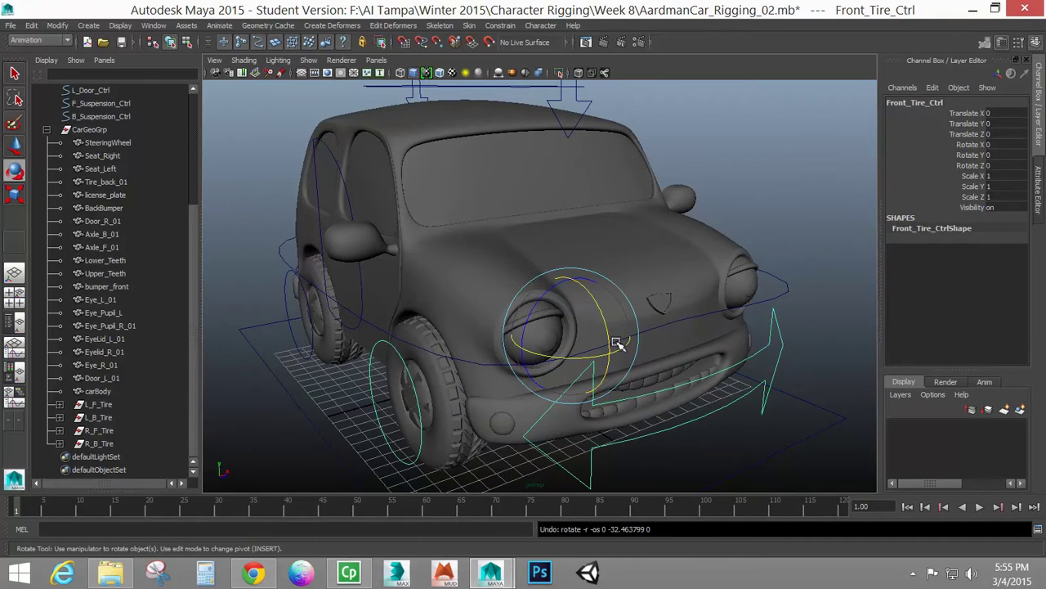
pyautogui.moveTo(533, 307); pyautogui.dragTo(509, 292)
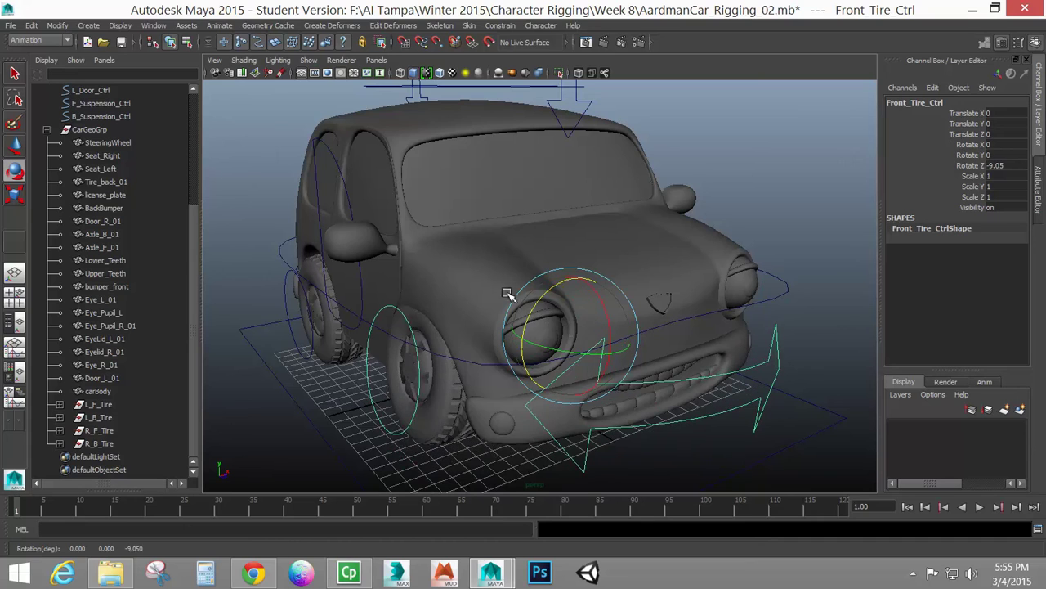
pyautogui.hotkey('ctrl', 'z')
# Parent L_B_TireCtrl and R_B_TireCtrl to the rear arrow control Back_Tire_Ctrl.
pyautogui.moveTo(612, 364)
pyautogui.keyDown('alt'); pyautogui.mouseDown()
pyautogui.moveTo(401, 363)
pyautogui.moveTo(393, 373)
pyautogui.moveTo(597, 378)
pyautogui.mouseUp(); pyautogui.keyUp('alt')
pyautogui.keyDown('alt'); pyautogui.moveTo(597, 378); pyautogui.dragTo(463, 402, button='middle'); pyautogui.keyUp('alt')
pyautogui.click(385, 431)
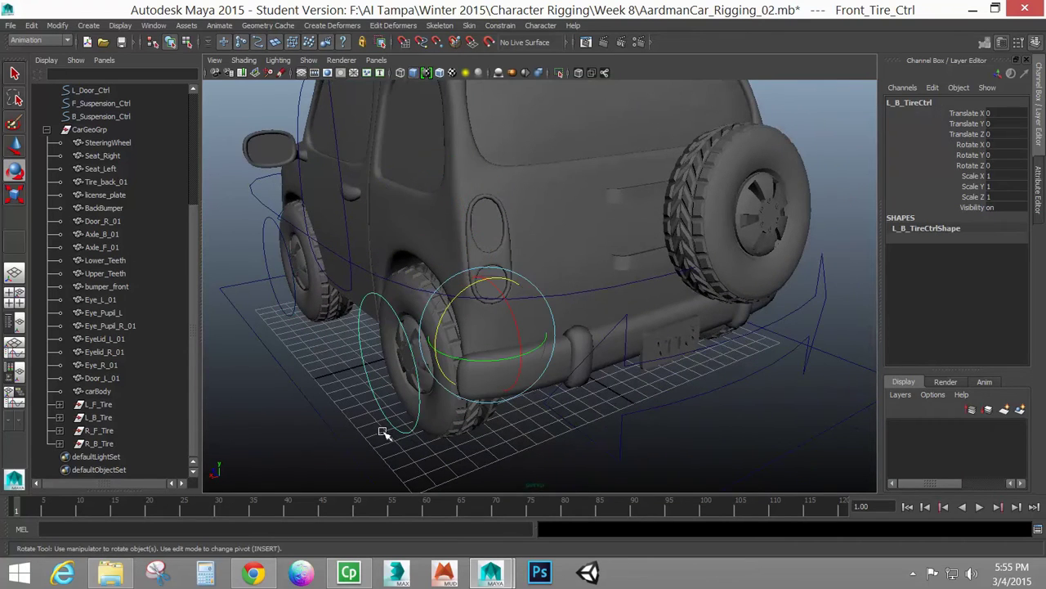
pyautogui.keyDown('shift'); pyautogui.moveTo(608, 445); pyautogui.dragTo(656, 427); pyautogui.keyUp('shift')
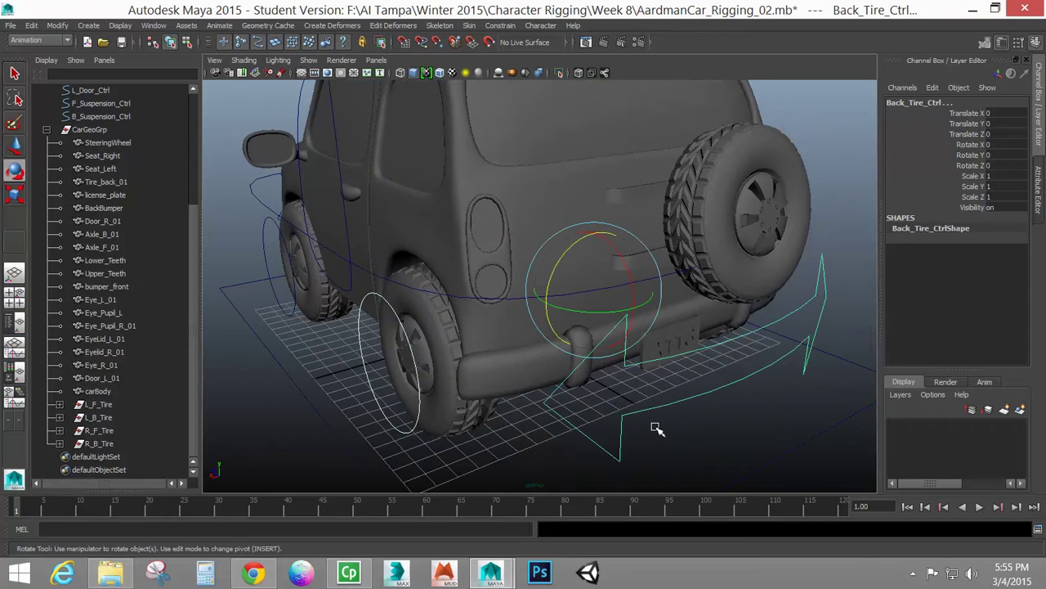
pyautogui.press('p')
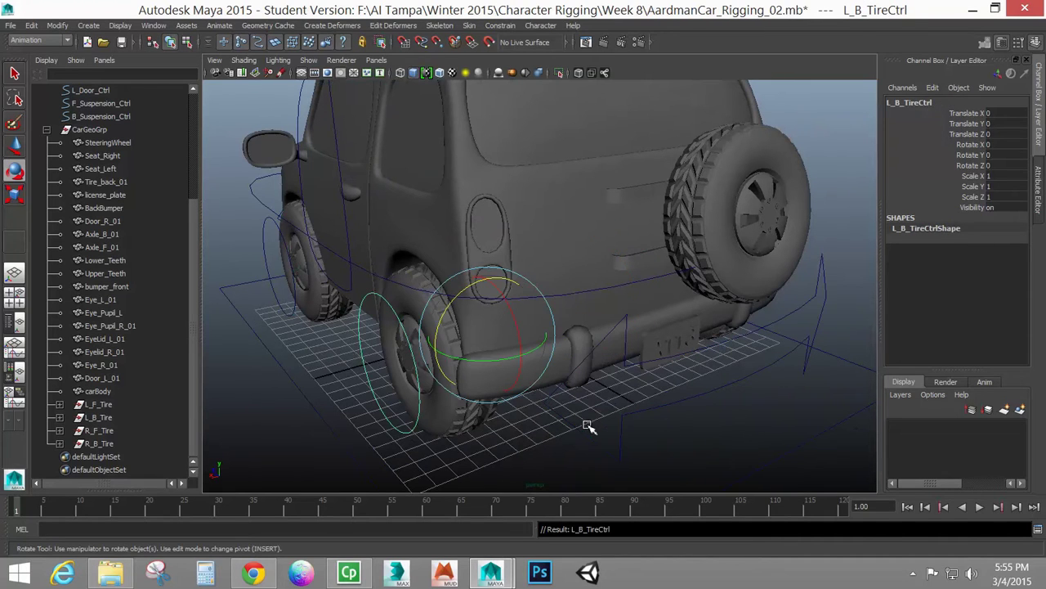
pyautogui.keyDown('alt'); pyautogui.moveTo(789, 416); pyautogui.dragTo(677, 427); pyautogui.keyUp('alt')
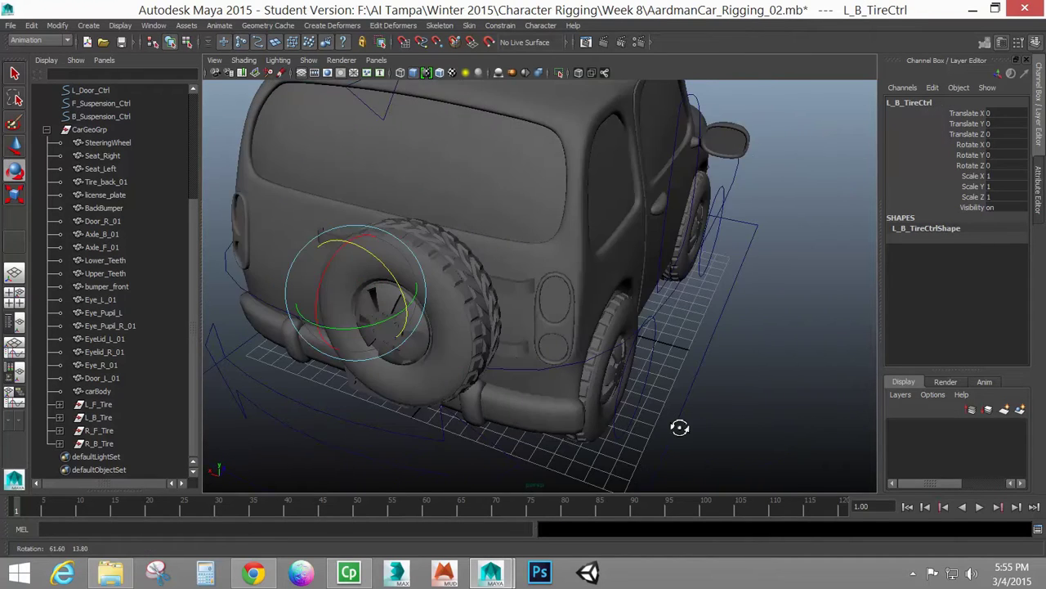
pyautogui.click(611, 428)
pyautogui.keyDown('shift'); pyautogui.click(497, 461); pyautogui.keyUp('shift')
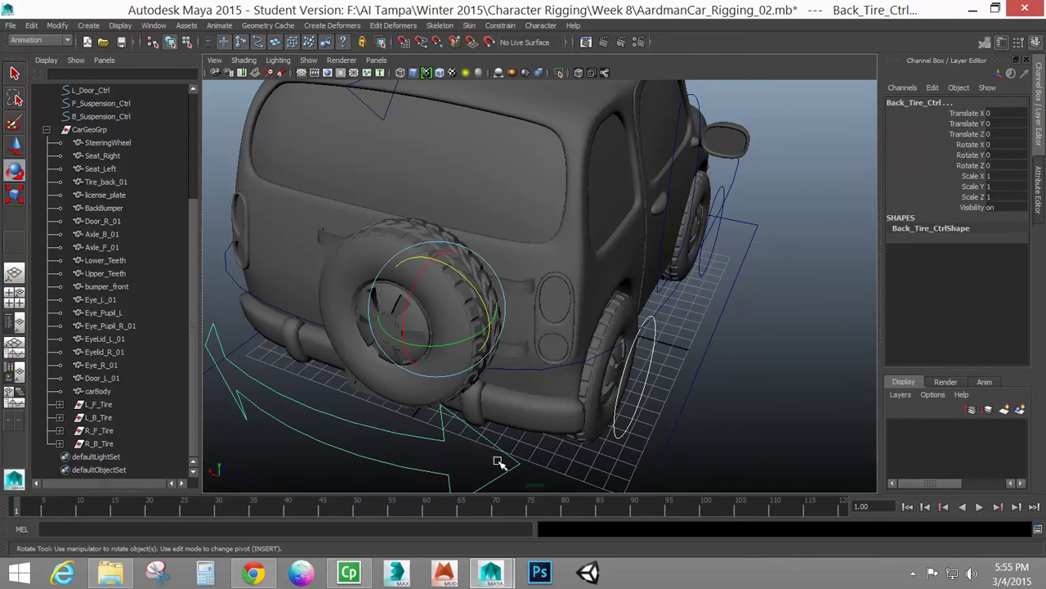
pyautogui.press('p')
# Test the back tire controls' parenting by rotating Back_Tire_Ctrl around Y from both sides of the car, undoing the rotations.
pyautogui.click(378, 476)
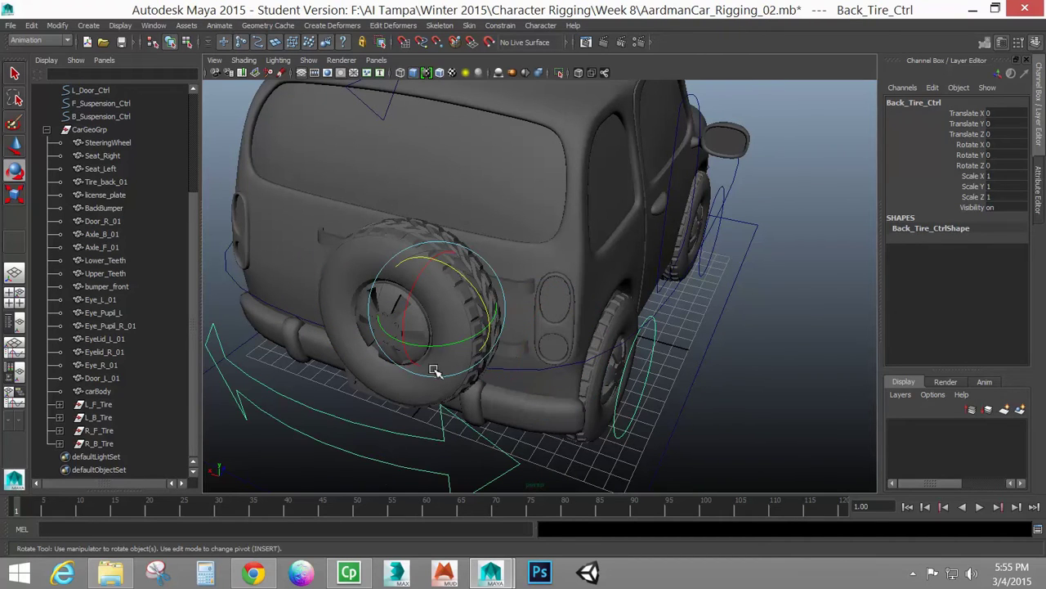
pyautogui.moveTo(448, 346); pyautogui.dragTo(438, 381)
pyautogui.hotkey('ctrl', 'z')
pyautogui.hotkey('ctrl', 'z')
pyautogui.hotkey('ctrl', 'z')
pyautogui.hotkey('ctrl', 'z')
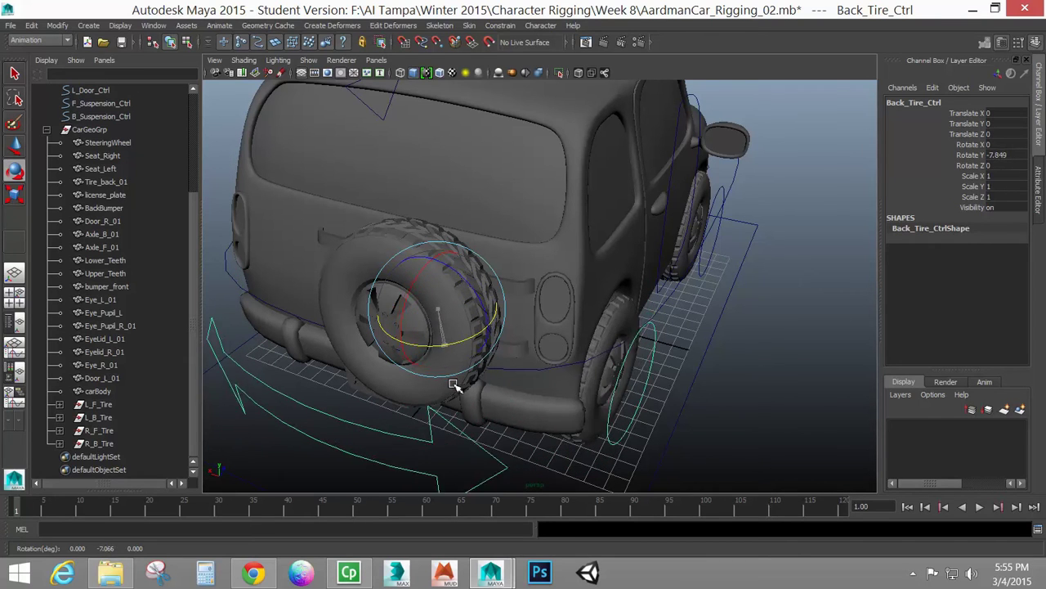
pyautogui.keyDown('alt'); pyautogui.moveTo(531, 363); pyautogui.dragTo(654, 323); pyautogui.keyUp('alt')
pyautogui.moveTo(439, 308); pyautogui.dragTo(564, 364)
pyautogui.hotkey('ctrl', 'z')
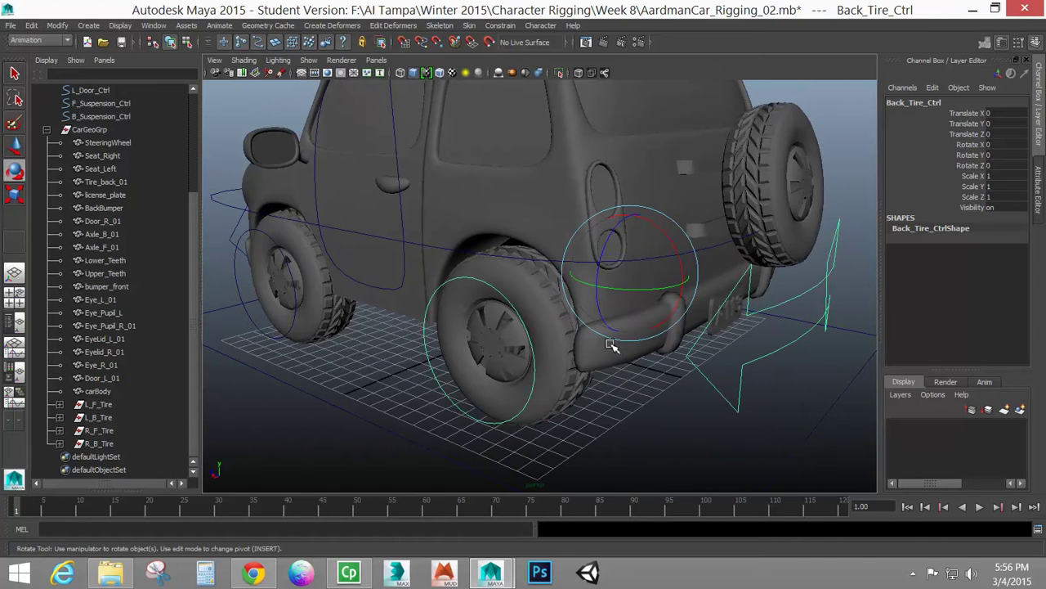
# Examine the L_Door_Ctrl and R_Door_Ctrl curves and their names from the side and front of the car.
pyautogui.moveTo(623, 374)
pyautogui.keyDown('alt'); pyautogui.mouseDown()
pyautogui.moveTo(529, 390)
pyautogui.moveTo(539, 369)
pyautogui.moveTo(629, 375)
pyautogui.mouseUp(); pyautogui.keyUp('alt')
pyautogui.keyDown('alt'); pyautogui.moveTo(636, 376); pyautogui.dragTo(664, 386); pyautogui.keyUp('alt')
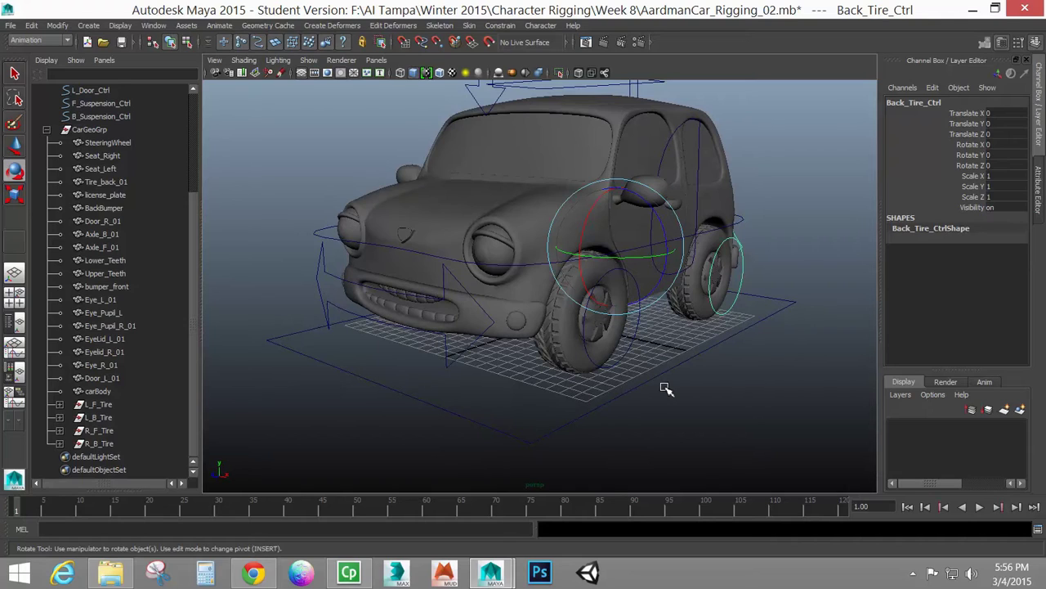
pyautogui.keyDown('alt'); pyautogui.moveTo(667, 329); pyautogui.dragTo(684, 305, button='right'); pyautogui.keyUp('alt')
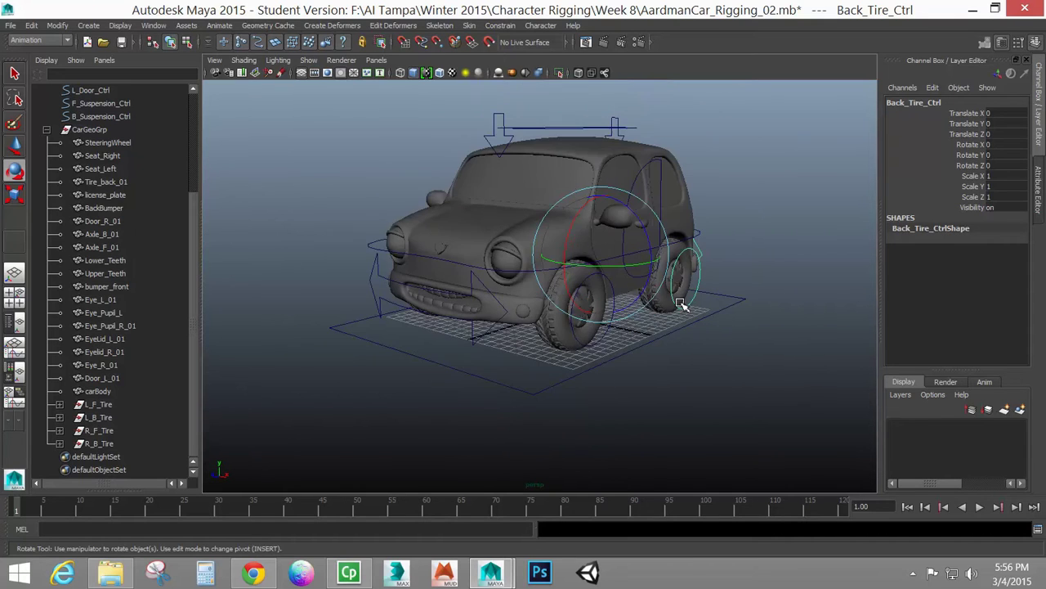
pyautogui.keyDown('alt'); pyautogui.moveTo(684, 305); pyautogui.dragTo(652, 344); pyautogui.keyUp('alt')
pyautogui.keyDown('alt'); pyautogui.moveTo(651, 343); pyautogui.dragTo(619, 362, button='middle'); pyautogui.keyUp('alt')
pyautogui.keyDown('alt'); pyautogui.moveTo(619, 363); pyautogui.dragTo(727, 345, button='right'); pyautogui.keyUp('alt')
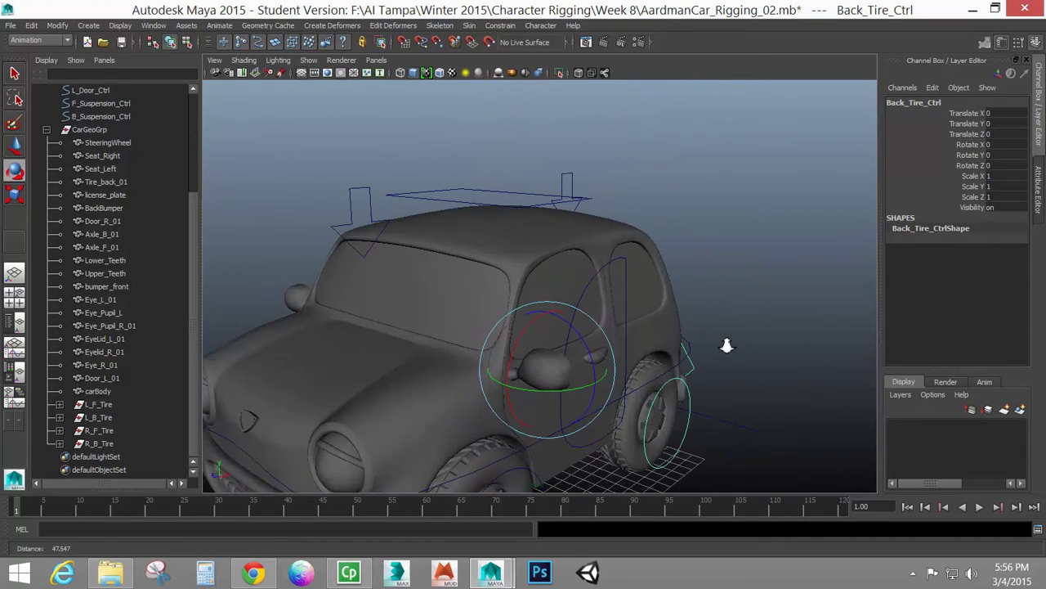
pyautogui.click(628, 305)
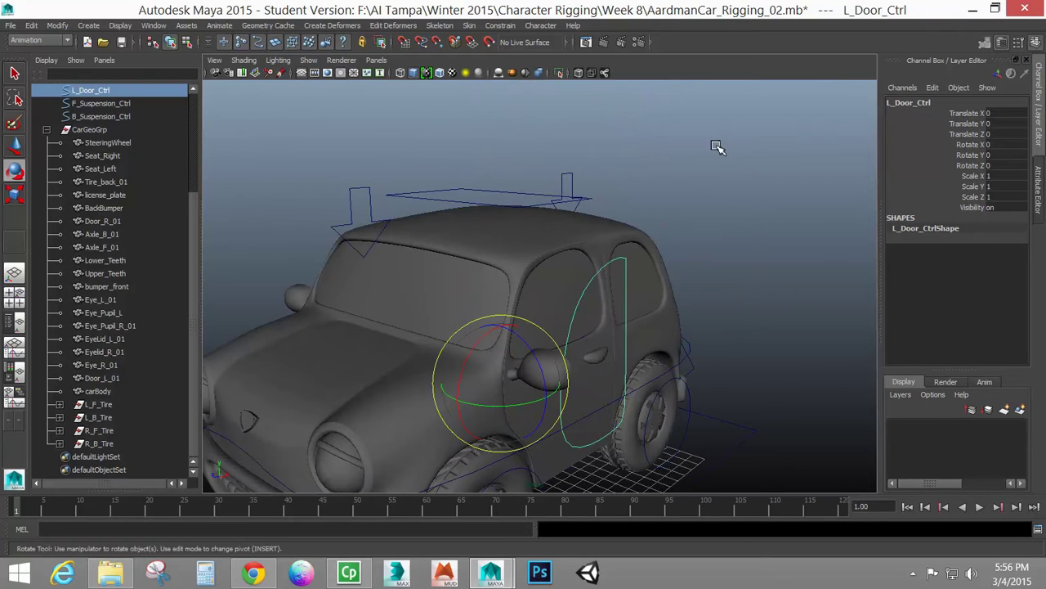
pyautogui.keyDown('alt'); pyautogui.moveTo(371, 248); pyautogui.dragTo(434, 248); pyautogui.keyUp('alt')
pyautogui.click(356, 257)
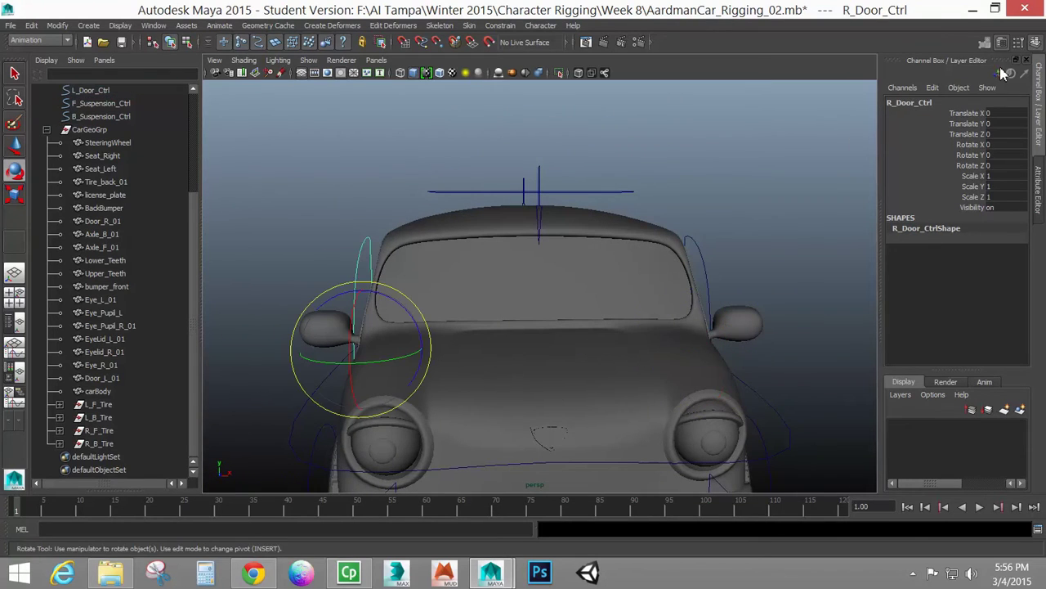
pyautogui.click(728, 288)
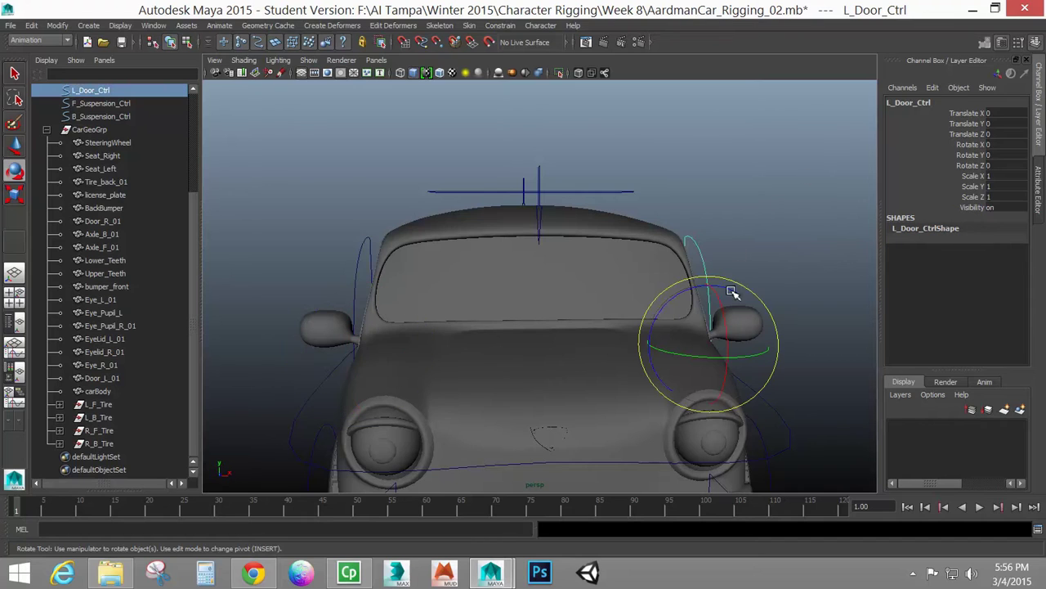
pyautogui.keyDown('alt'); pyautogui.moveTo(728, 288); pyautogui.dragTo(544, 276); pyautogui.keyUp('alt')
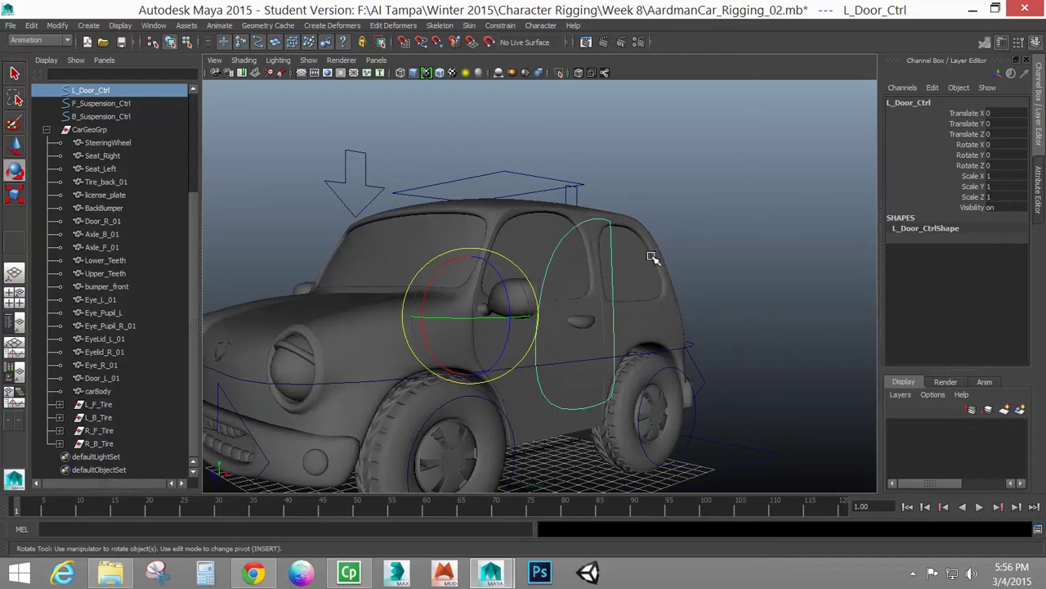
# Check the pivot position of L_Door_Ctrl against the front edge of the left door.
pyautogui.keyDown('alt'); pyautogui.moveTo(652, 258); pyautogui.dragTo(667, 240); pyautogui.keyUp('alt')
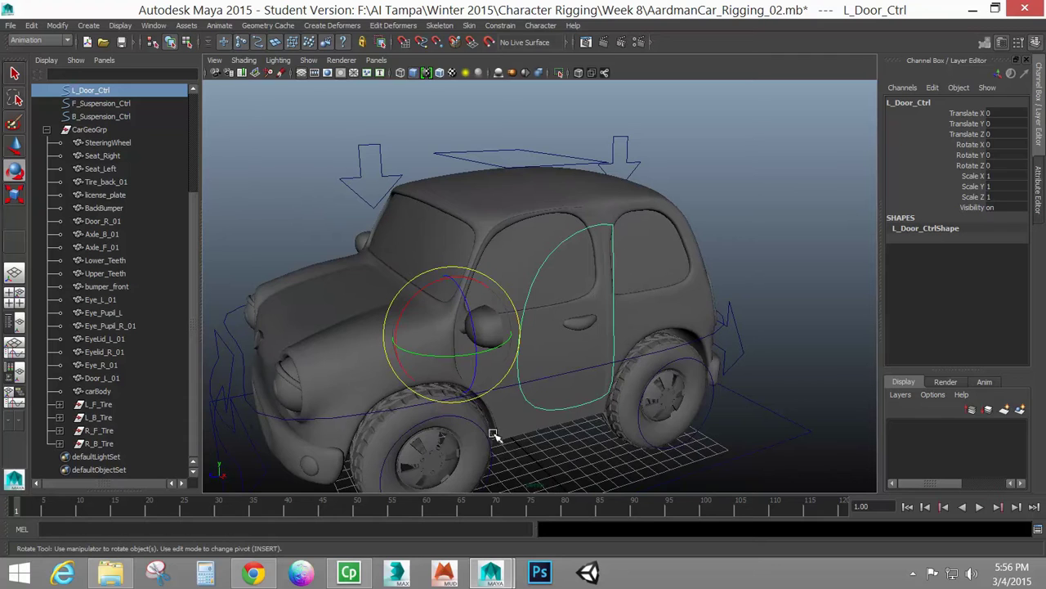
pyautogui.moveTo(610, 273)
pyautogui.keyDown('alt'); pyautogui.mouseDown()
pyautogui.moveTo(695, 253)
pyautogui.moveTo(596, 266)
pyautogui.mouseUp(); pyautogui.keyUp('alt')
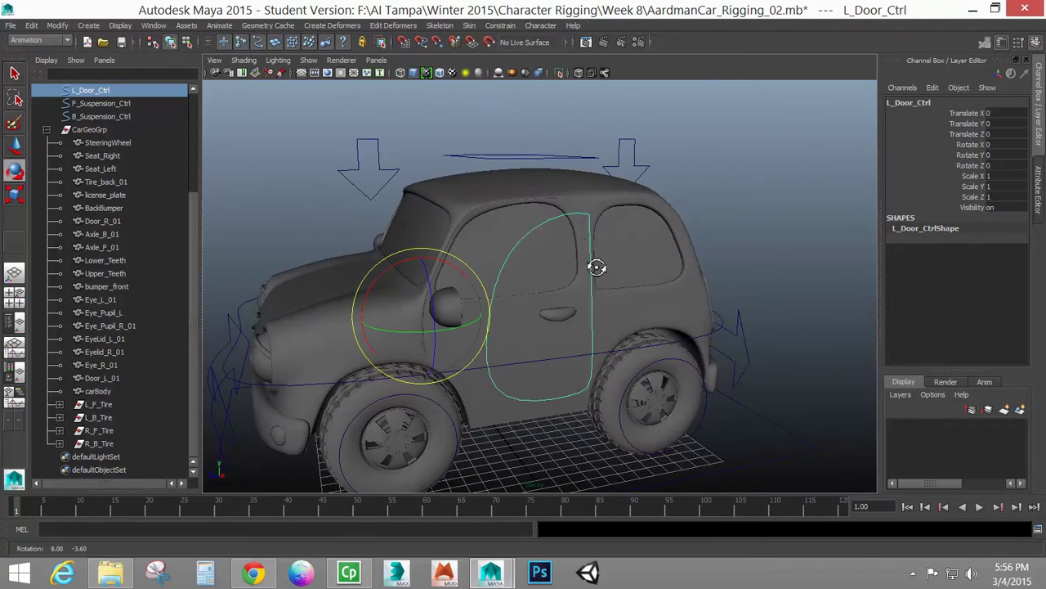
pyautogui.press('w')
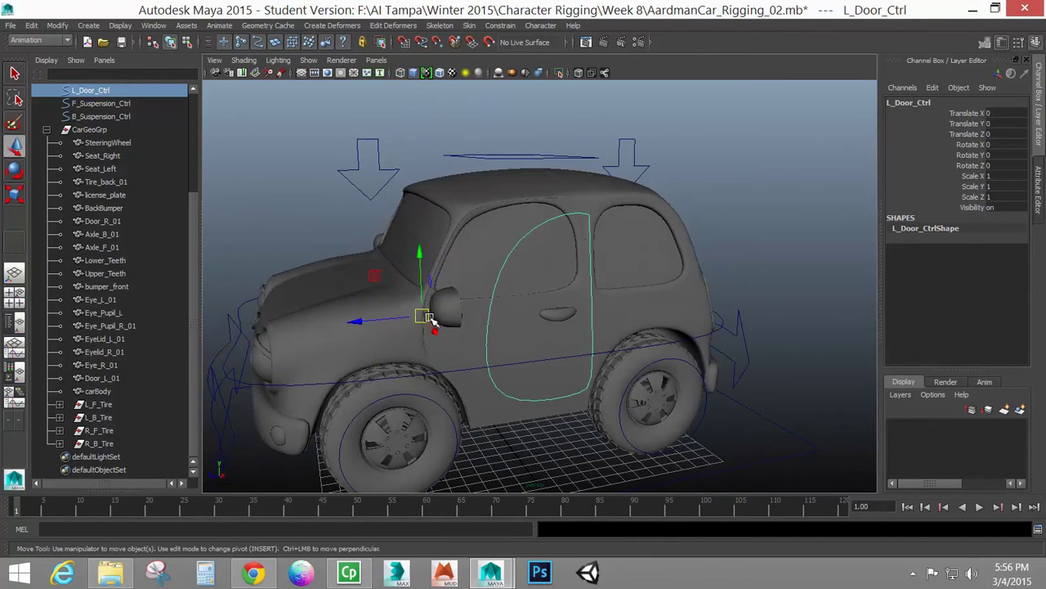
pyautogui.keyDown('alt'); pyautogui.moveTo(430, 322); pyautogui.dragTo(478, 338); pyautogui.keyUp('alt')
# Test-rotate the left door mesh Door_L_01 about -21.5 degrees in Y, undo the rotation, and select L_Door_Ctrl.
pyautogui.click(478, 339)
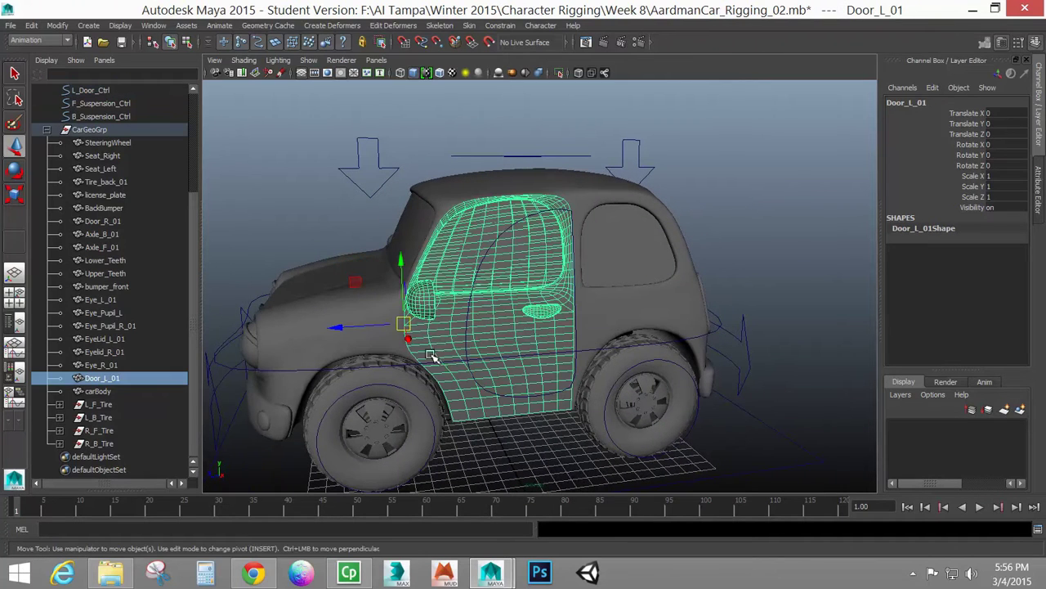
pyautogui.press('e')
pyautogui.moveTo(441, 336); pyautogui.dragTo(421, 374)
pyautogui.hotkey('ctrl', 'z')
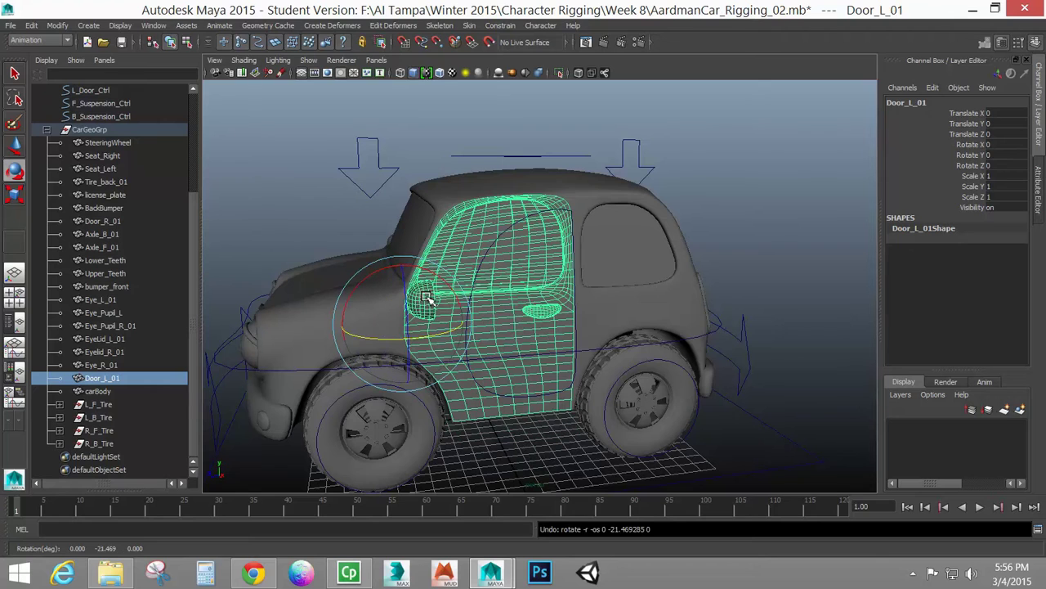
pyautogui.click(563, 396)
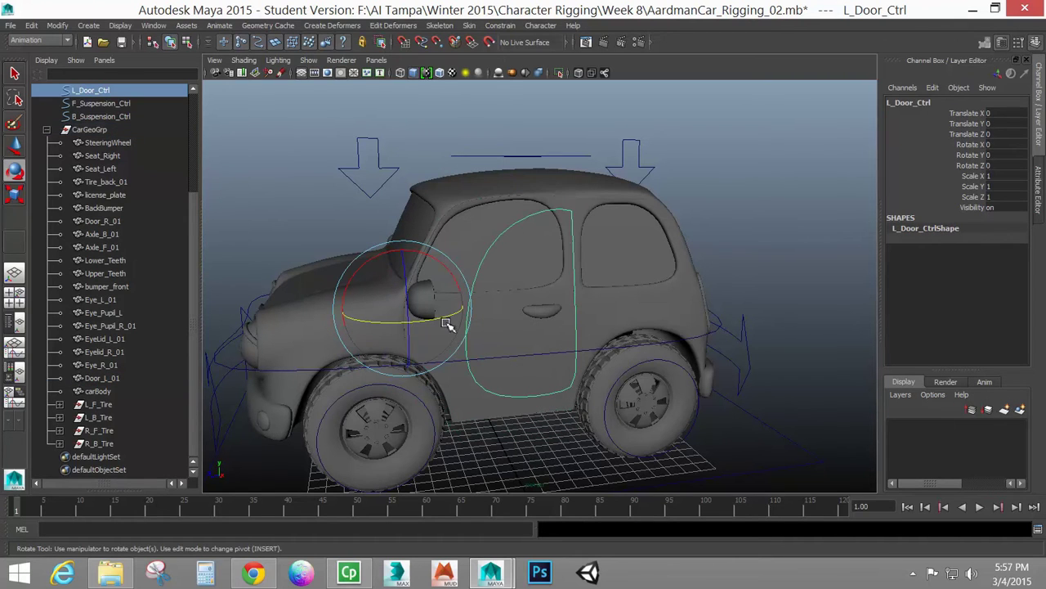
# Orient-constrain the left door mesh Door_L_01 to L_Door_Ctrl on the Y axis only, with the offset maintained.
pyautogui.keyDown('alt'); pyautogui.moveTo(458, 362); pyautogui.dragTo(521, 361); pyautogui.keyUp('alt')
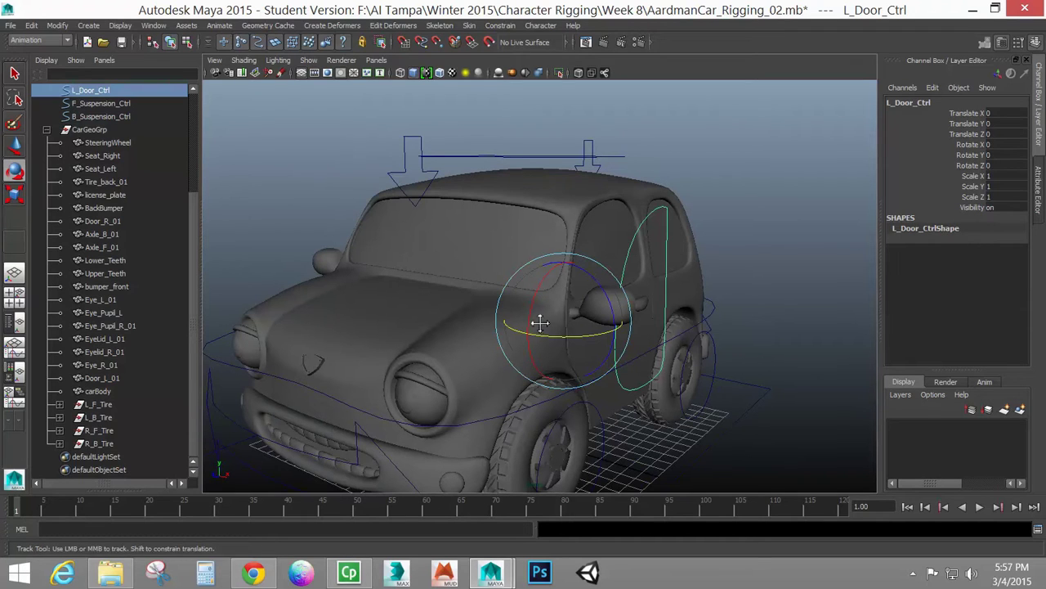
pyautogui.keyDown('alt'); pyautogui.moveTo(540, 322); pyautogui.dragTo(506, 317, button='middle'); pyautogui.keyUp('alt')
pyautogui.keyDown('alt'); pyautogui.moveTo(506, 317); pyautogui.dragTo(599, 339, button='right'); pyautogui.keyUp('alt')
pyautogui.click(600, 323)
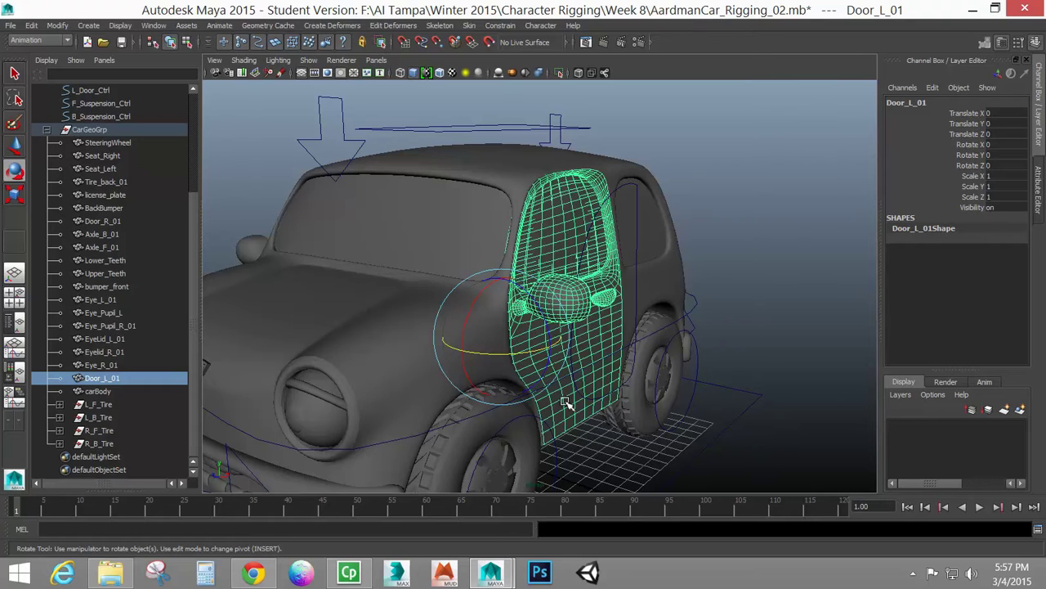
pyautogui.click(639, 298)
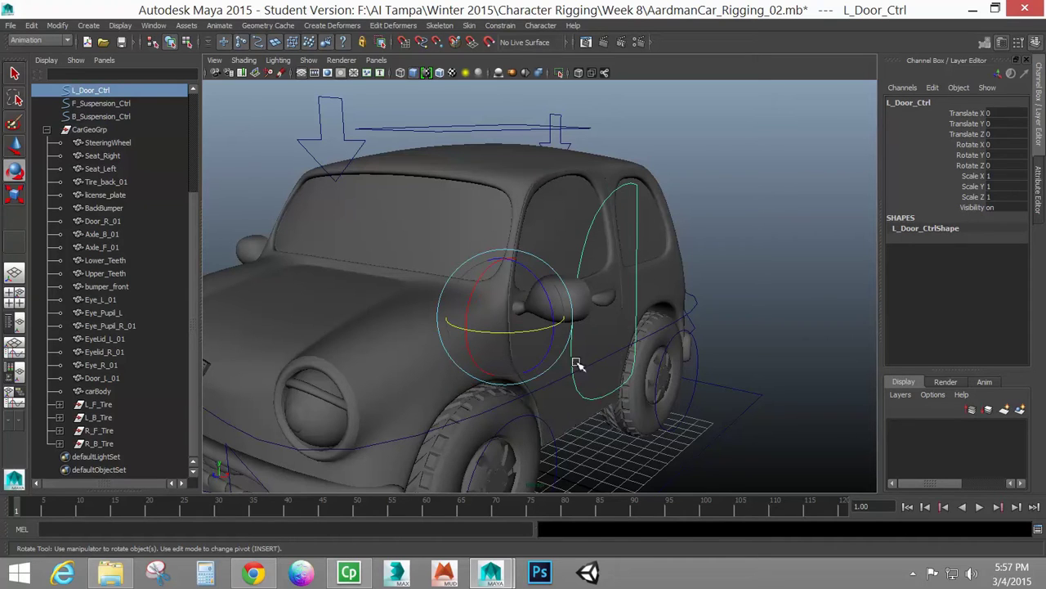
pyautogui.keyDown('shift'); pyautogui.click(622, 353); pyautogui.keyUp('shift')
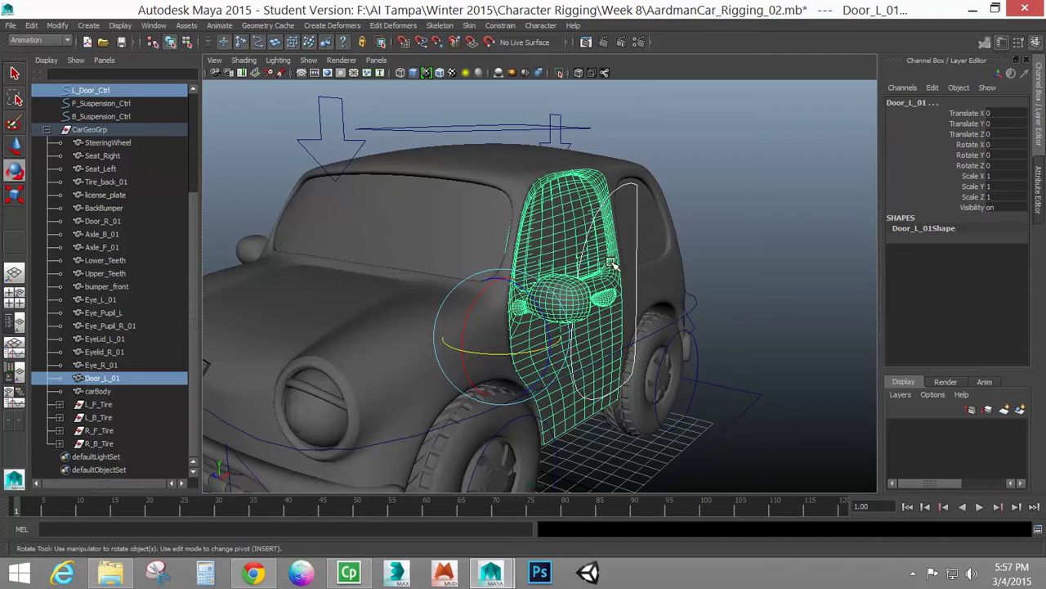
pyautogui.click(499, 26)
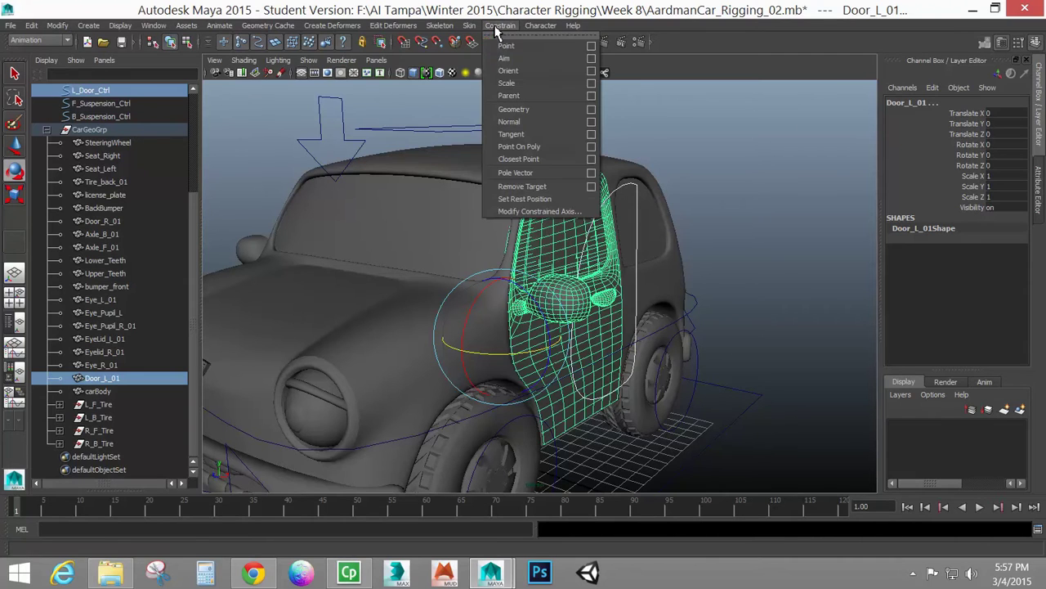
pyautogui.click(590, 72)
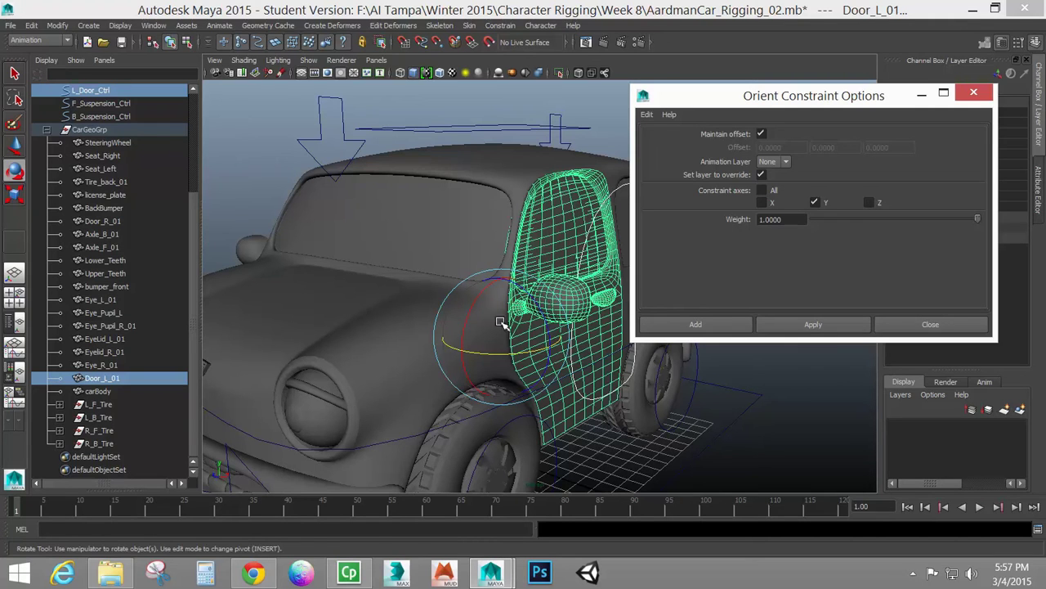
pyautogui.click(708, 326)
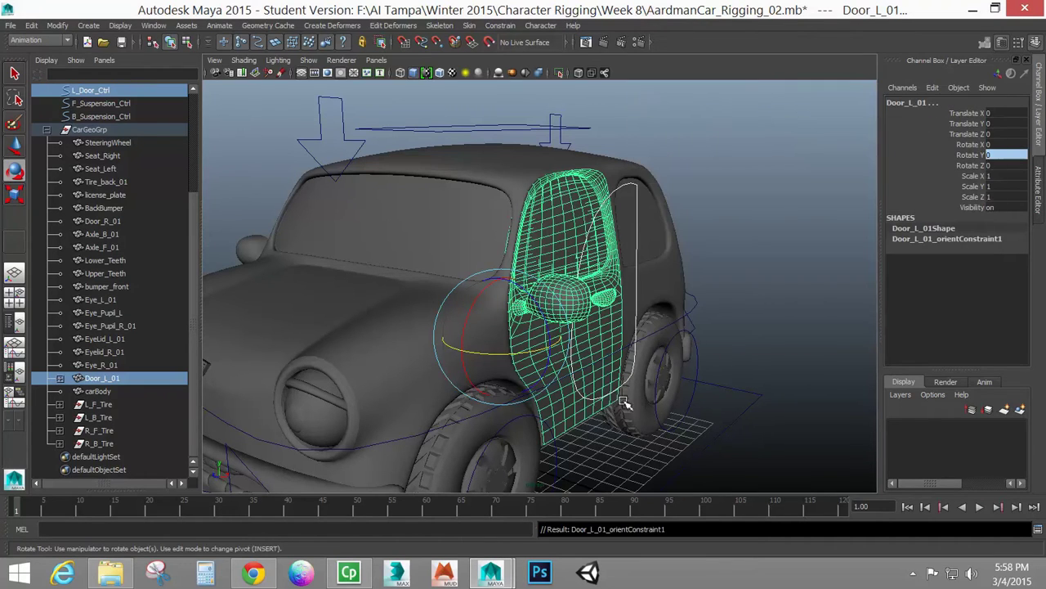
# Test the left door's constraint by rotating L_Door_Ctrl around Y, and undo the rotation.
pyautogui.click(605, 401)
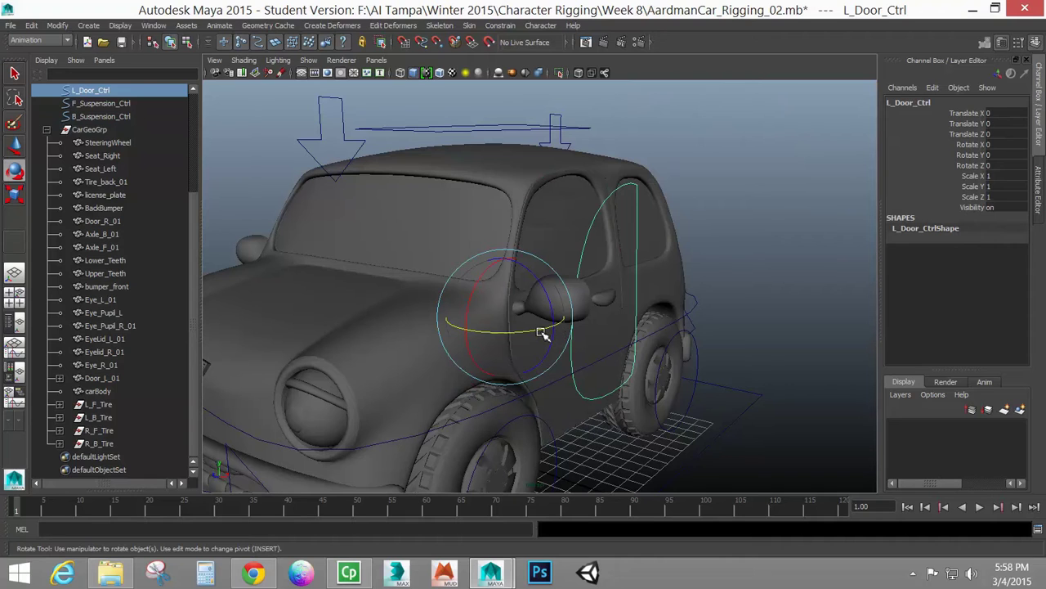
pyautogui.moveTo(543, 333)
pyautogui.mouseDown()
pyautogui.moveTo(518, 324)
pyautogui.moveTo(535, 333)
pyautogui.mouseUp()
pyautogui.hotkey('ctrl', 'z')
# Orient-constrain the right door mesh Door_R_01 to R_Door_Ctrl using the same Y-only constraint settings.
pyautogui.keyDown('alt'); pyautogui.moveTo(351, 316); pyautogui.dragTo(484, 324); pyautogui.keyUp('alt')
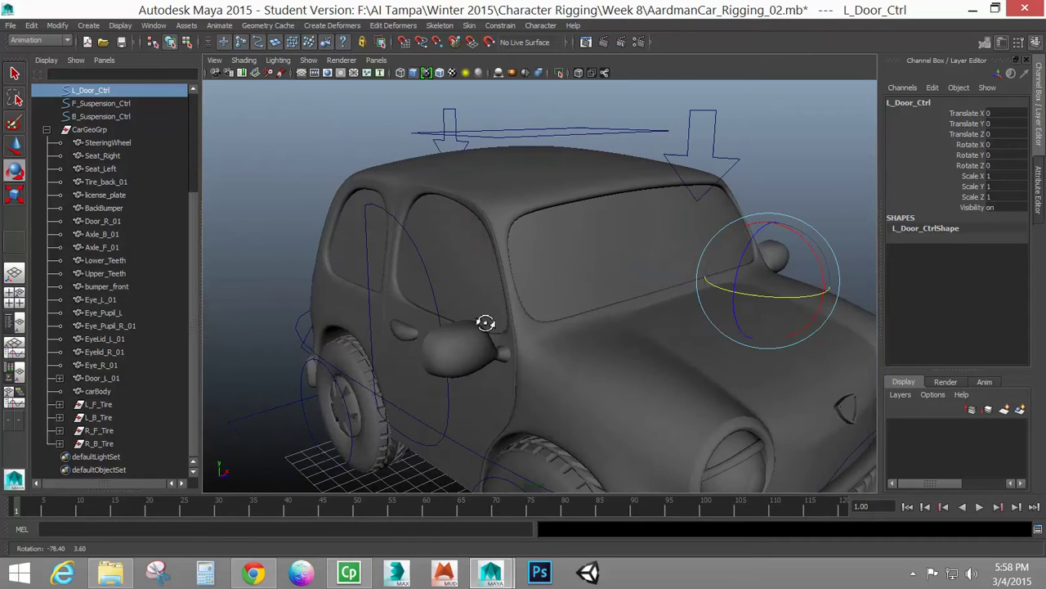
pyautogui.click(435, 300)
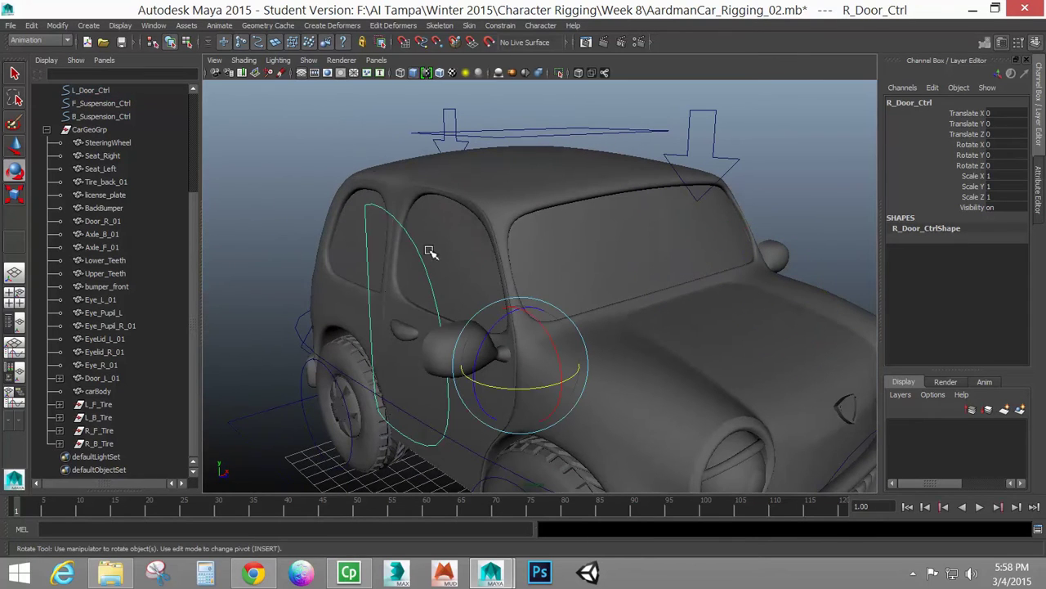
pyautogui.click(473, 419)
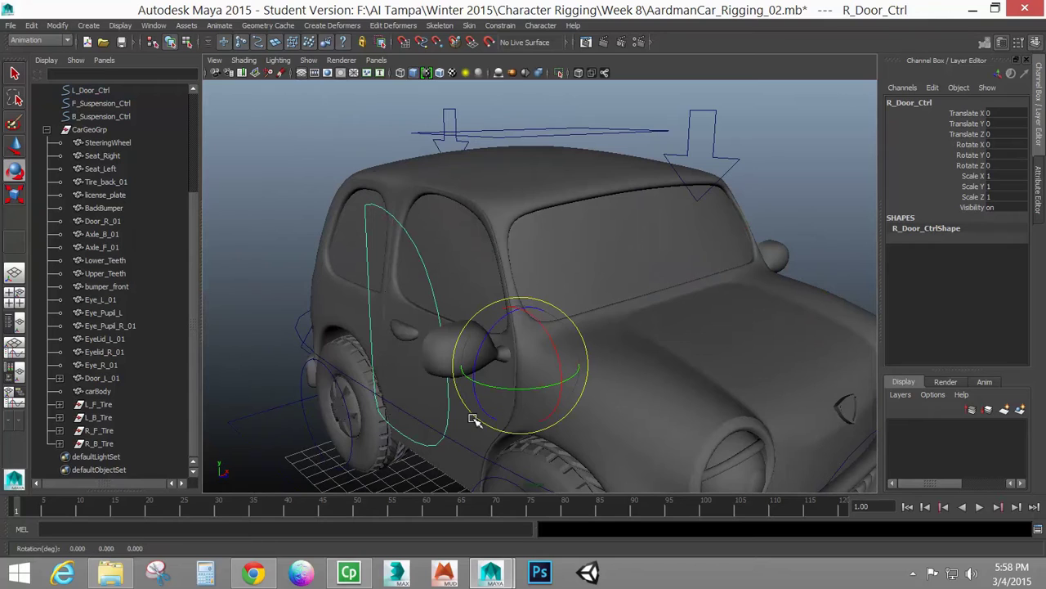
pyautogui.click(417, 409)
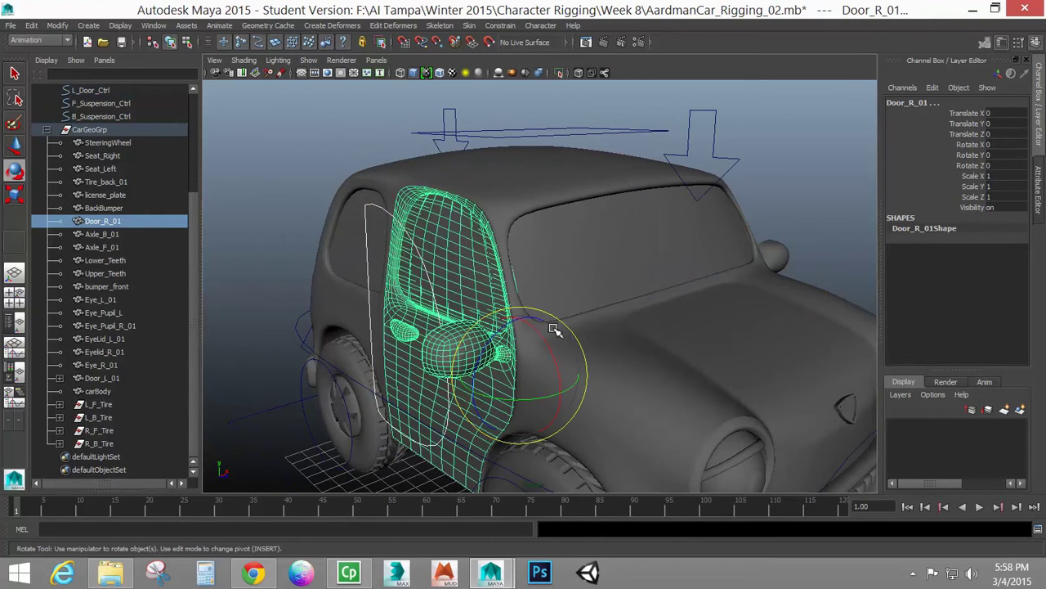
pyautogui.press('g')
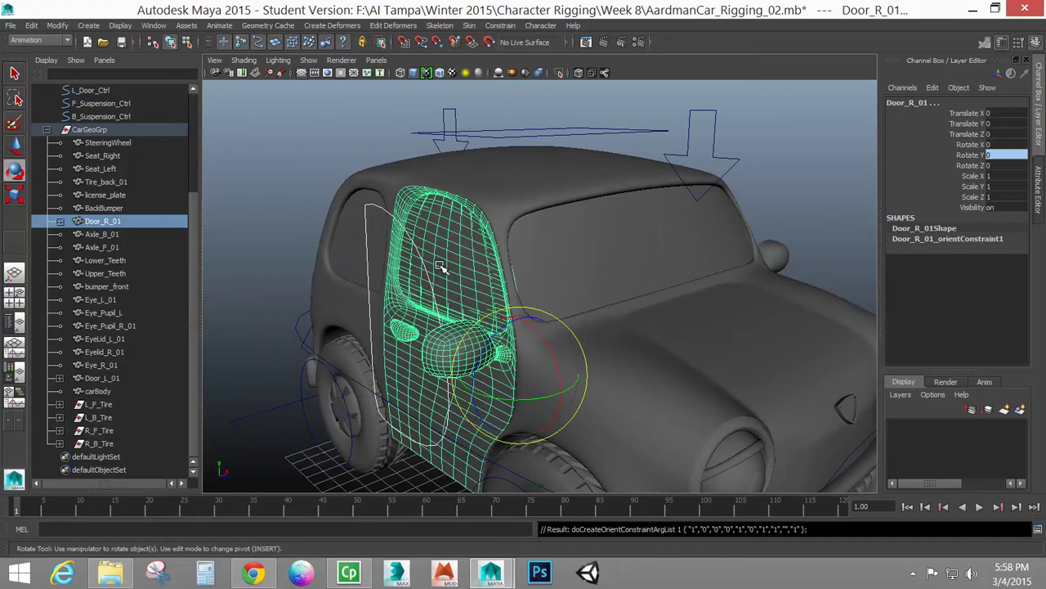
# Test the right door's constraint by rotating R_Door_Ctrl from the front and rear of the car, undoing each rotation.
pyautogui.click(427, 270)
pyautogui.moveTo(516, 385); pyautogui.dragTo(498, 346)
pyautogui.hotkey('ctrl', 'z')
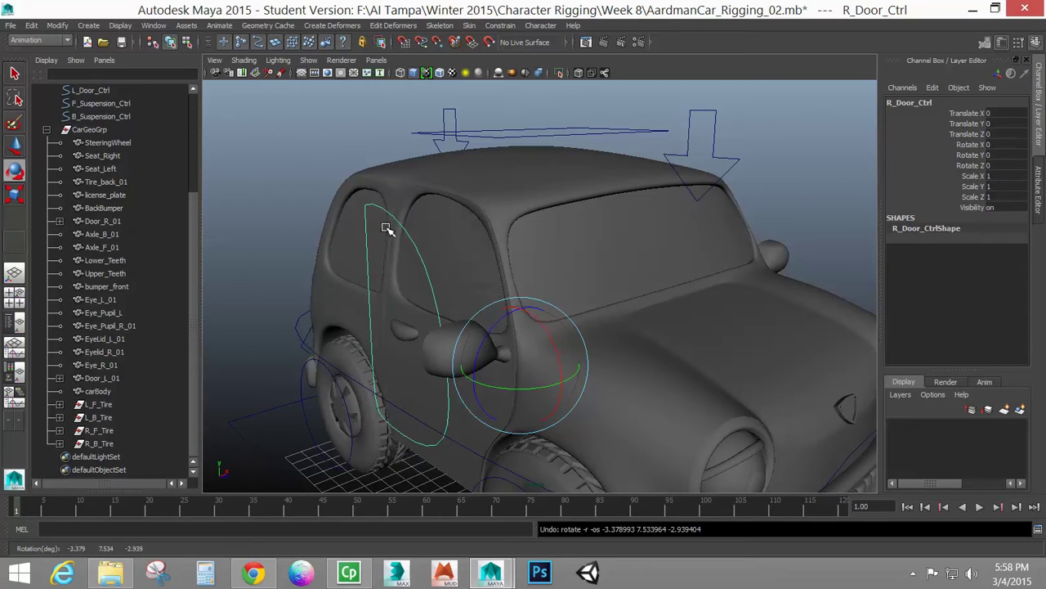
pyautogui.keyDown('alt'); pyautogui.moveTo(478, 311); pyautogui.dragTo(619, 355); pyautogui.keyUp('alt')
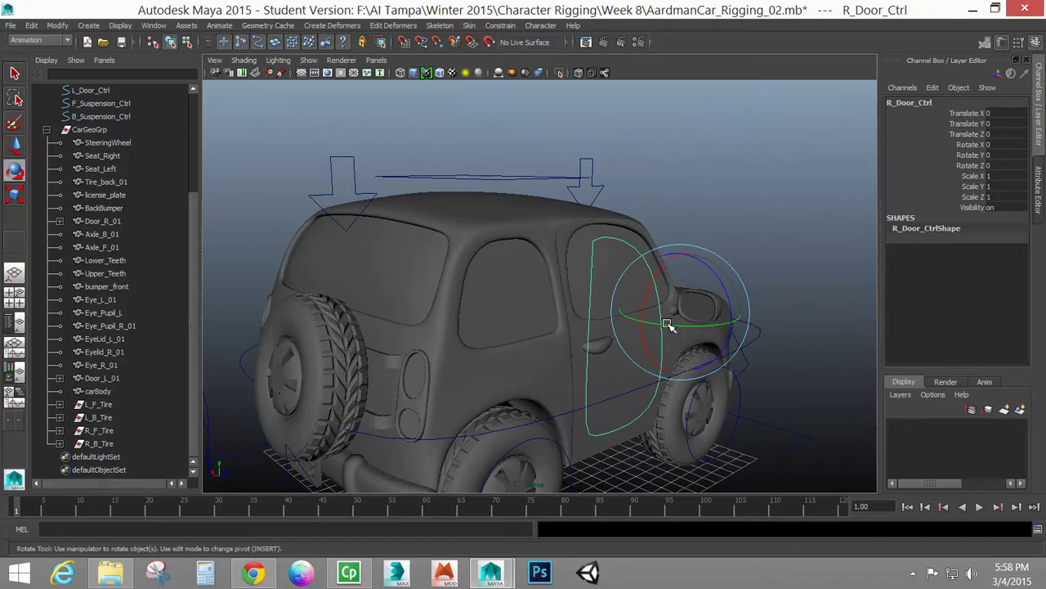
pyautogui.moveTo(666, 327)
pyautogui.mouseDown()
pyautogui.moveTo(728, 327)
pyautogui.moveTo(679, 322)
pyautogui.moveTo(695, 327)
pyautogui.moveTo(671, 334)
pyautogui.moveTo(642, 319)
pyautogui.moveTo(695, 337)
pyautogui.moveTo(662, 337)
pyautogui.moveTo(682, 345)
pyautogui.moveTo(667, 344)
pyautogui.moveTo(739, 345)
pyautogui.moveTo(666, 345)
pyautogui.mouseUp()
pyautogui.hotkey('ctrl', 'z')
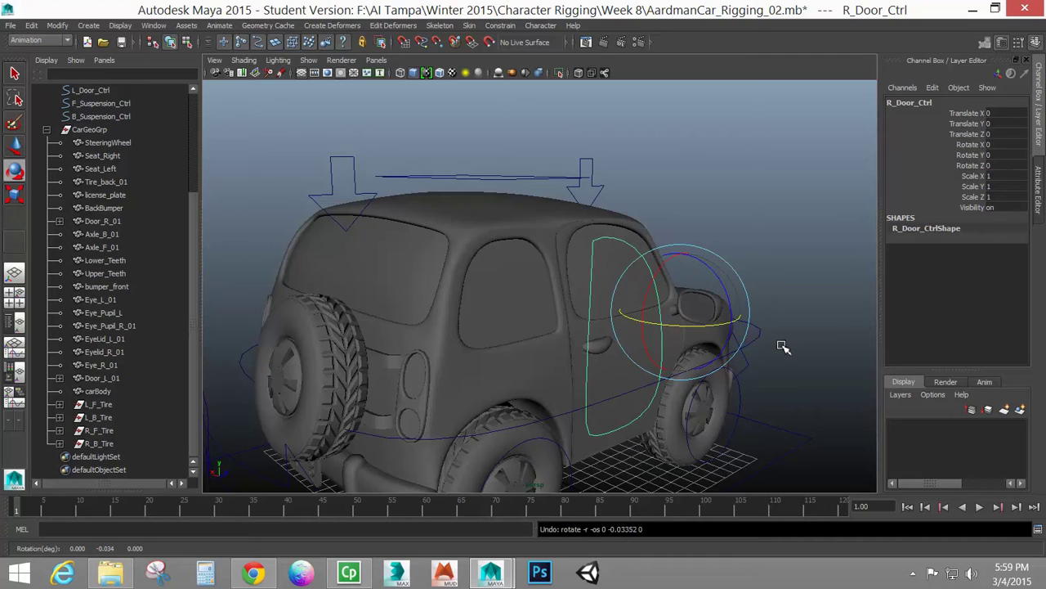
# Examine the F_Suspension_Ctrl, B_Suspension_Ctrl and Main_Suspension_Ctrl curves above the roof and the geometry contained in CarGeoGrp.
pyautogui.keyDown('alt'); pyautogui.moveTo(619, 320); pyautogui.dragTo(228, 367); pyautogui.keyUp('alt')
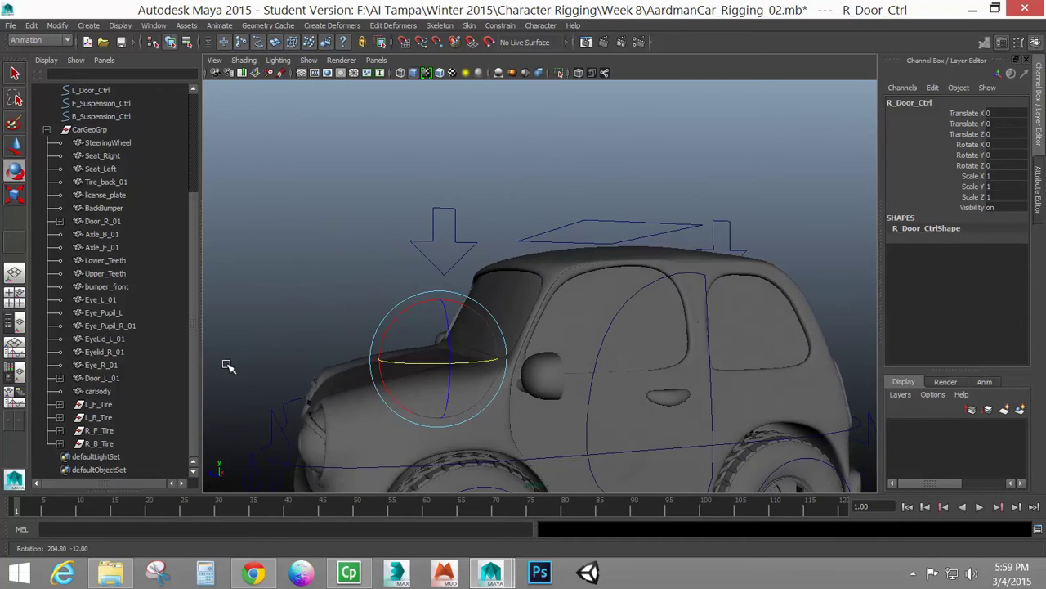
pyautogui.click(453, 211)
pyautogui.click(730, 220)
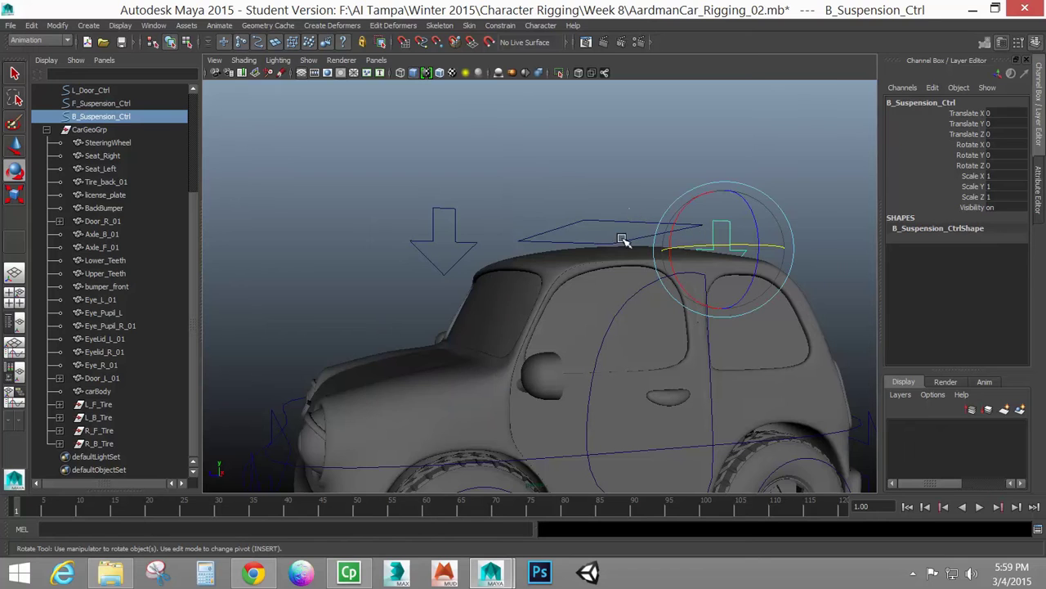
pyautogui.keyDown('alt'); pyautogui.moveTo(683, 286); pyautogui.dragTo(646, 269); pyautogui.keyUp('alt')
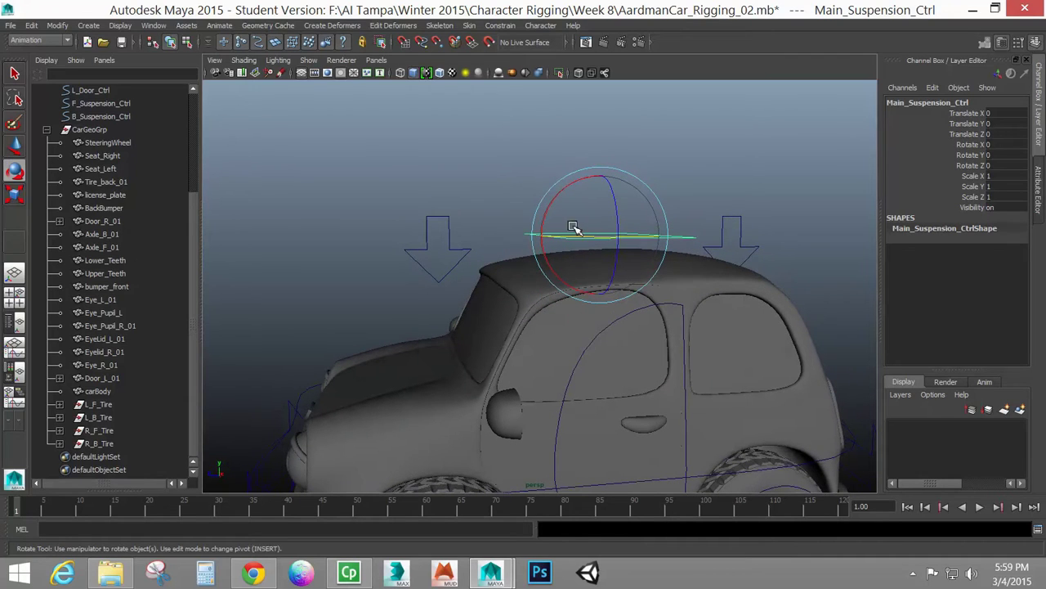
pyautogui.keyDown('alt'); pyautogui.moveTo(647, 335); pyautogui.dragTo(703, 286, button='middle'); pyautogui.keyUp('alt')
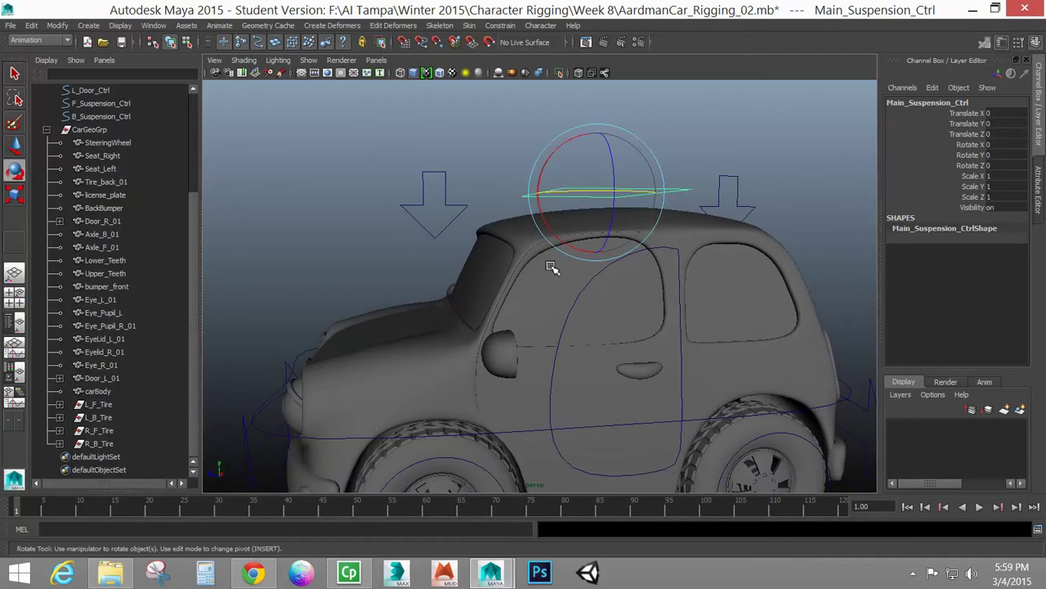
pyautogui.click(90, 129)
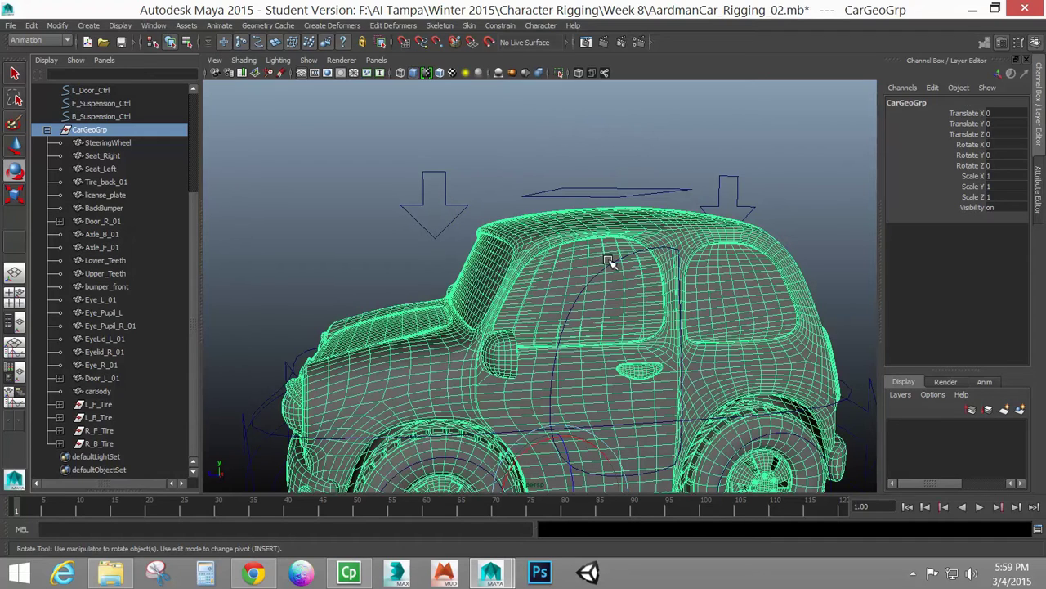
pyautogui.click(454, 207)
pyautogui.click(564, 199)
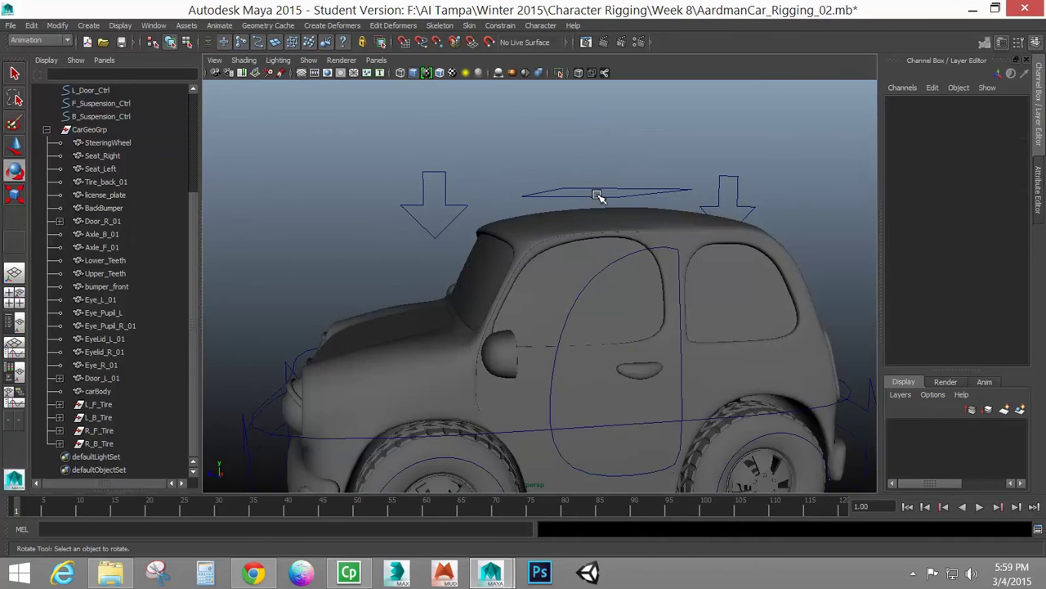
pyautogui.click(680, 189)
pyautogui.click(715, 197)
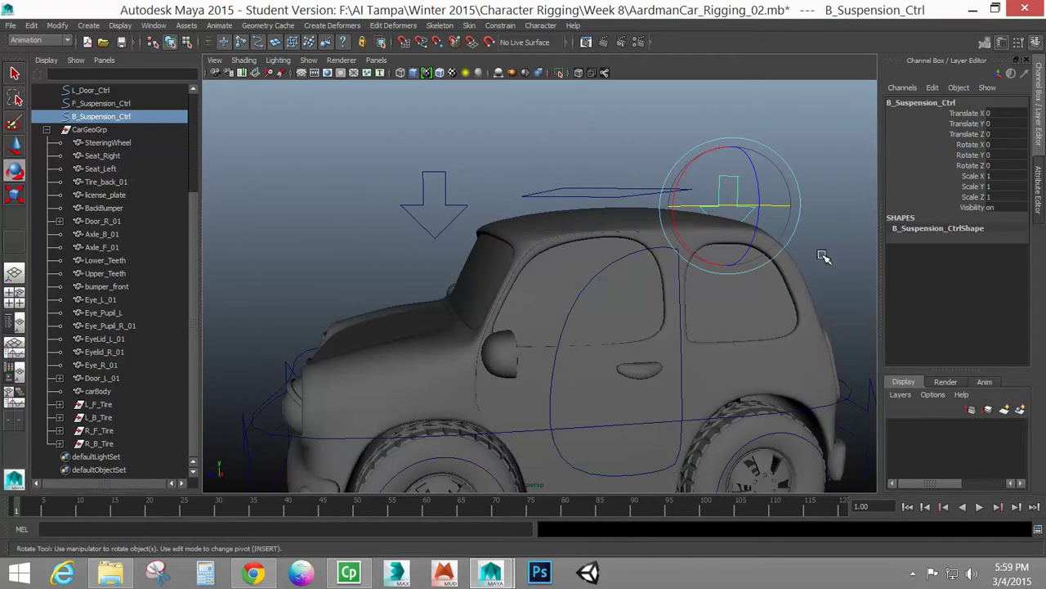
pyautogui.click(425, 178)
pyautogui.click(579, 200)
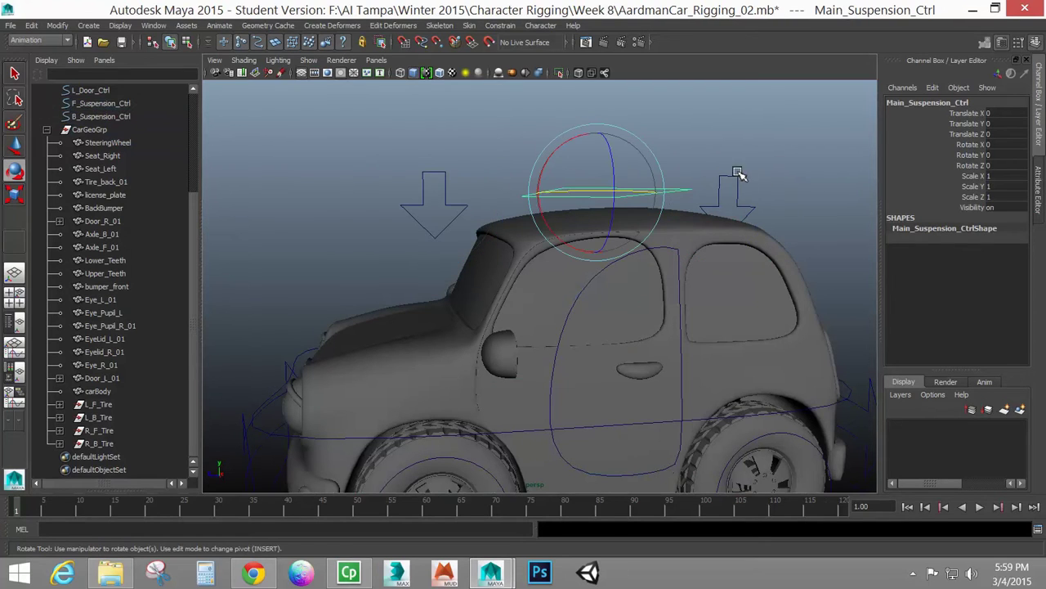
pyautogui.click(745, 192)
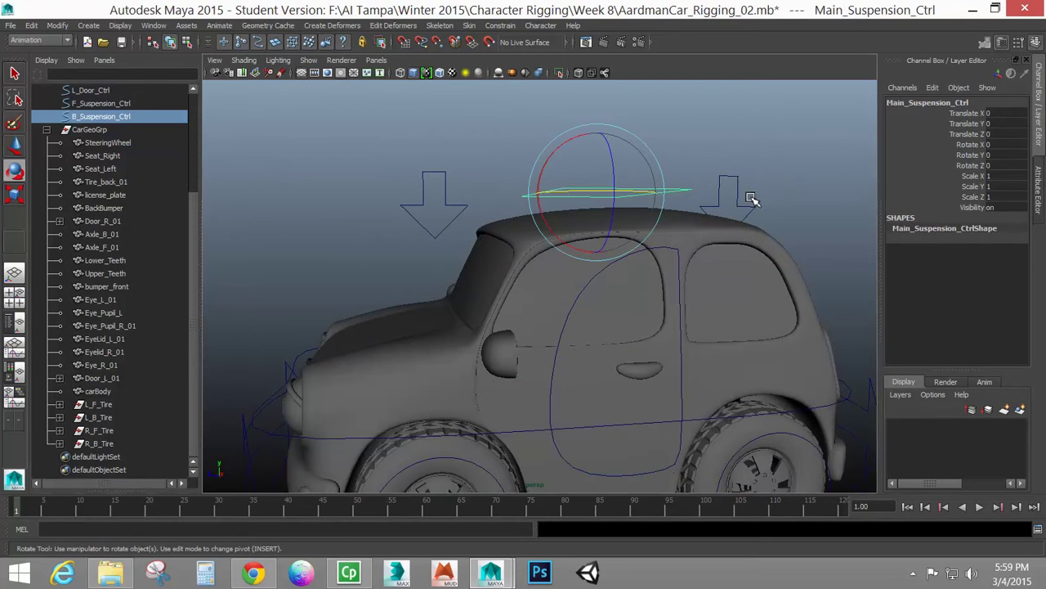
pyautogui.click(448, 228)
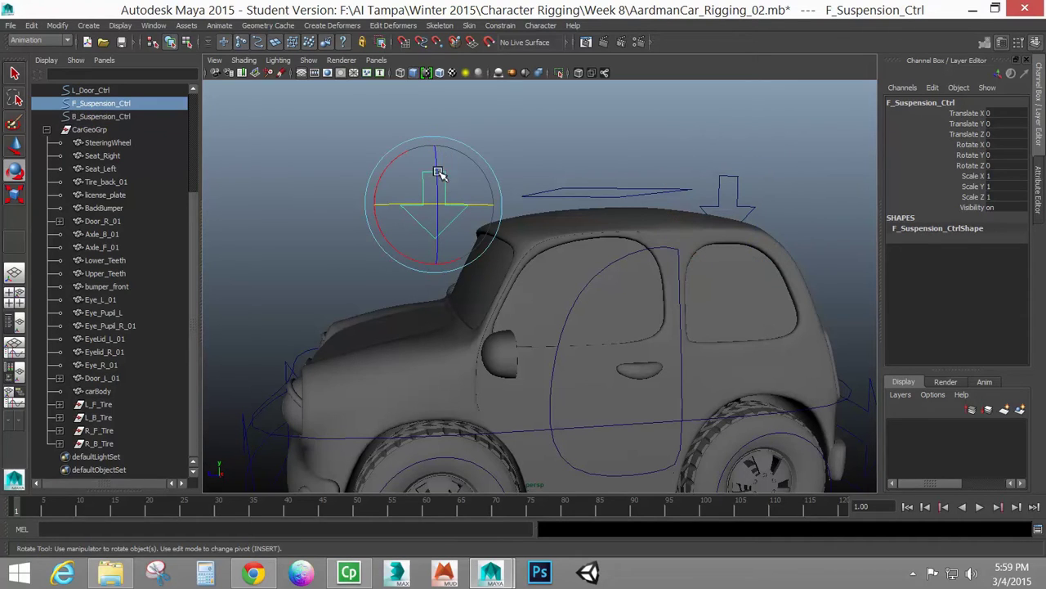
pyautogui.click(605, 193)
pyautogui.moveTo(636, 246)
pyautogui.keyDown('alt'); pyautogui.mouseDown()
pyautogui.moveTo(606, 298)
pyautogui.moveTo(626, 236)
pyautogui.moveTo(637, 244)
pyautogui.mouseUp(); pyautogui.keyUp('alt')
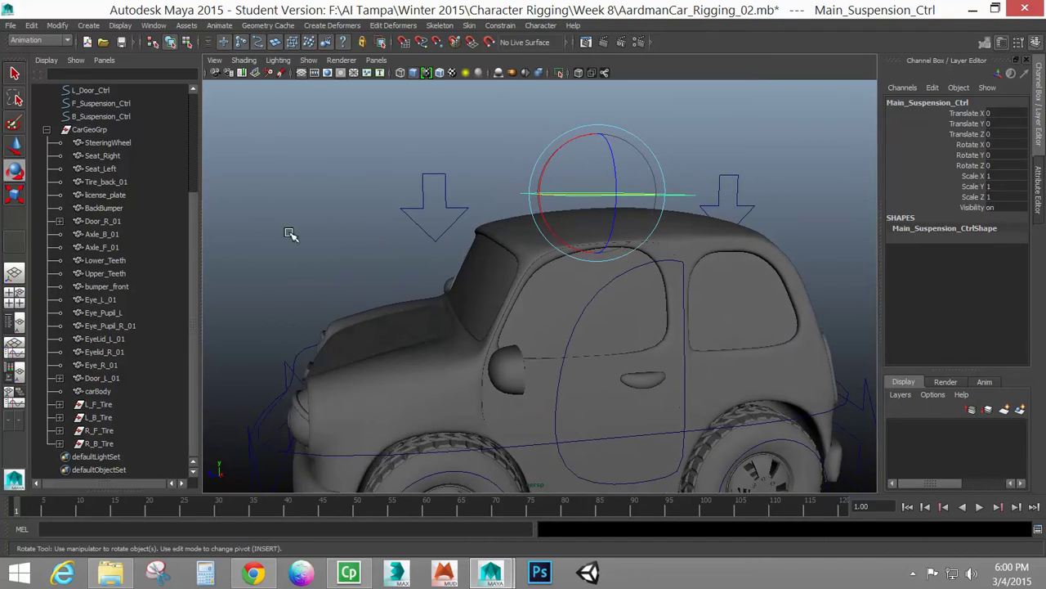
# Group the parts from SteeringWheel to carBody inside CarGeoGrp, excluding the four tire groups, and name the group CarBodyGrp.
pyautogui.click(88, 131)
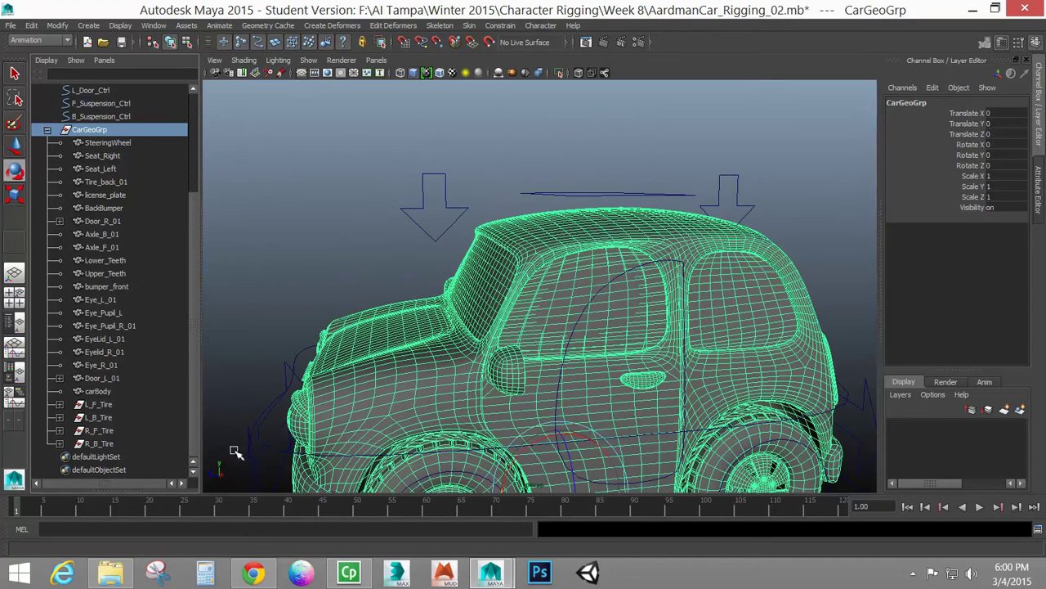
pyautogui.click(98, 392)
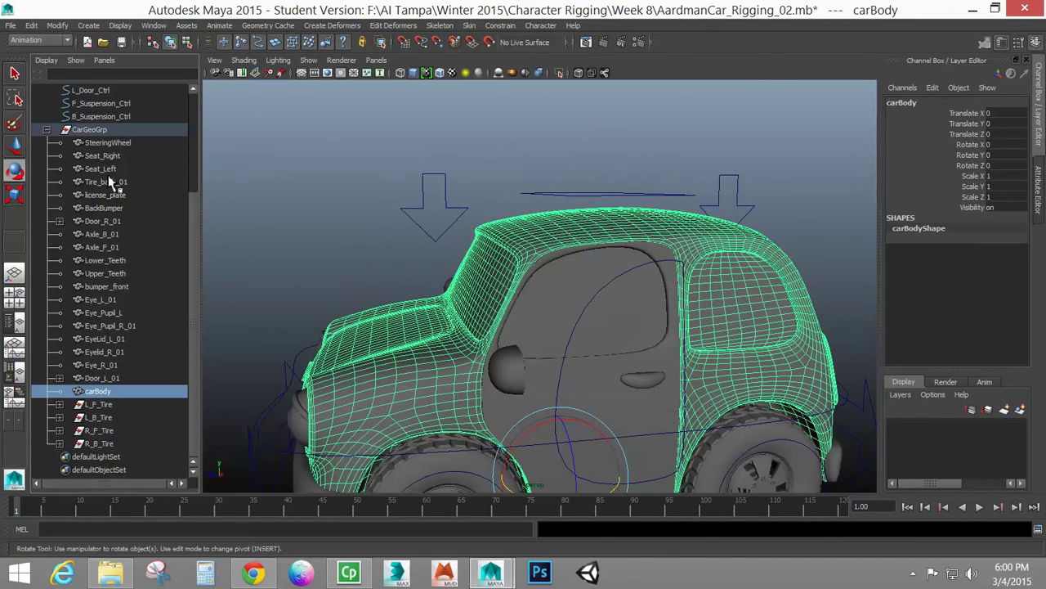
pyautogui.keyDown('shift'); pyautogui.click(107, 143); pyautogui.keyUp('shift')
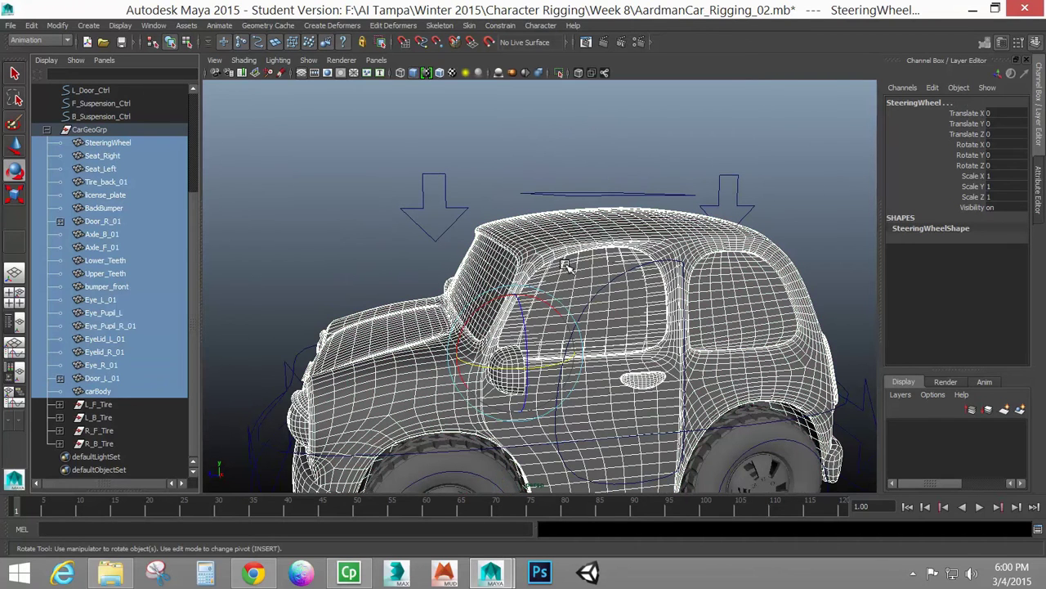
pyautogui.keyDown('alt'); pyautogui.moveTo(384, 400); pyautogui.dragTo(666, 380); pyautogui.keyUp('alt')
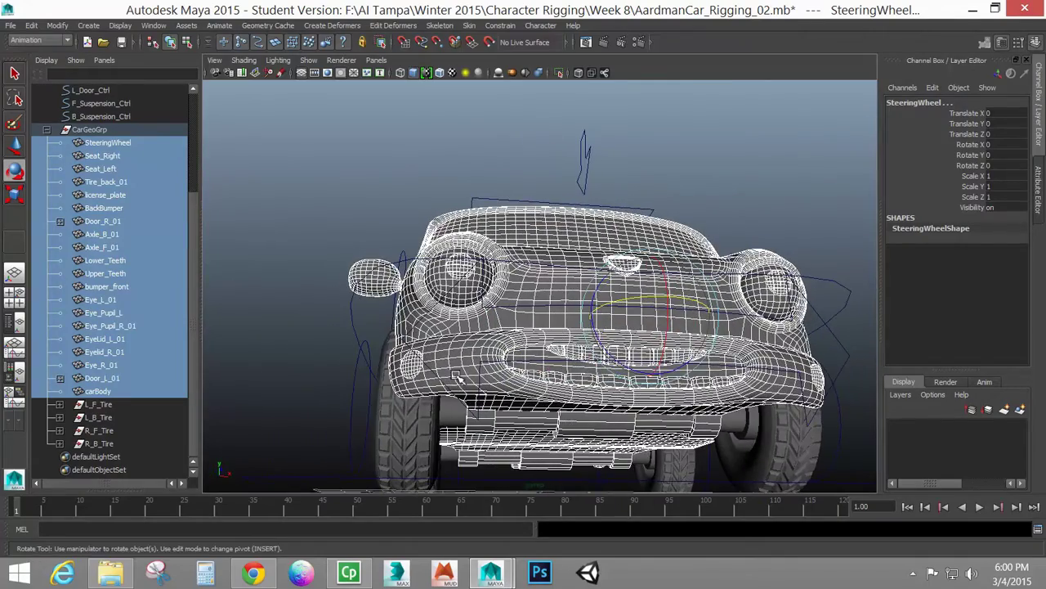
pyautogui.keyDown('alt'); pyautogui.moveTo(458, 377); pyautogui.dragTo(593, 373); pyautogui.keyUp('alt')
pyautogui.keyDown('alt'); pyautogui.moveTo(403, 363); pyautogui.dragTo(218, 370); pyautogui.keyUp('alt')
pyautogui.hotkey('ctrl', 'g')
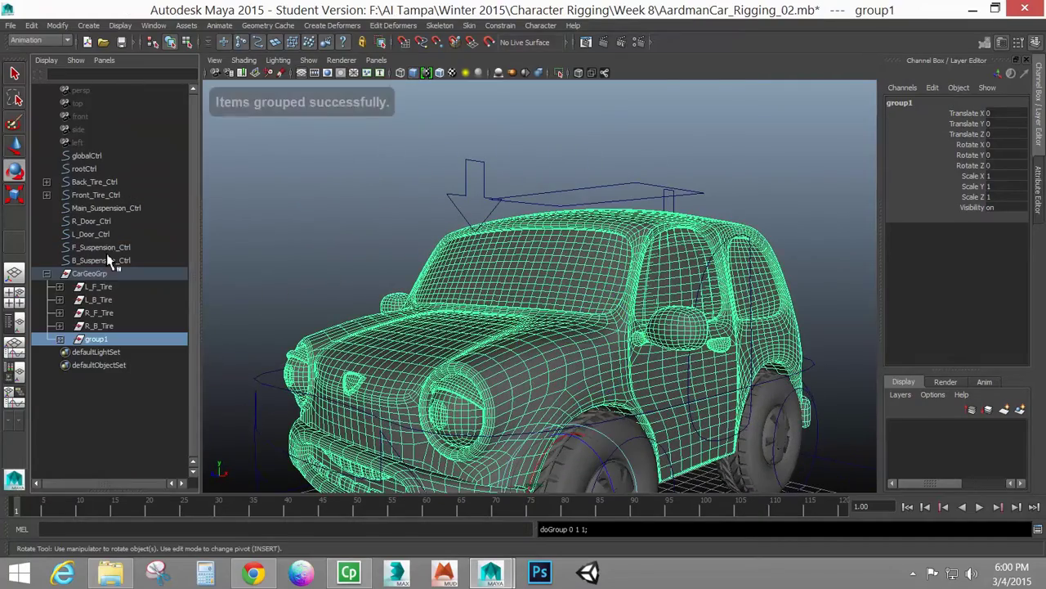
pyautogui.doubleClick(95, 340)
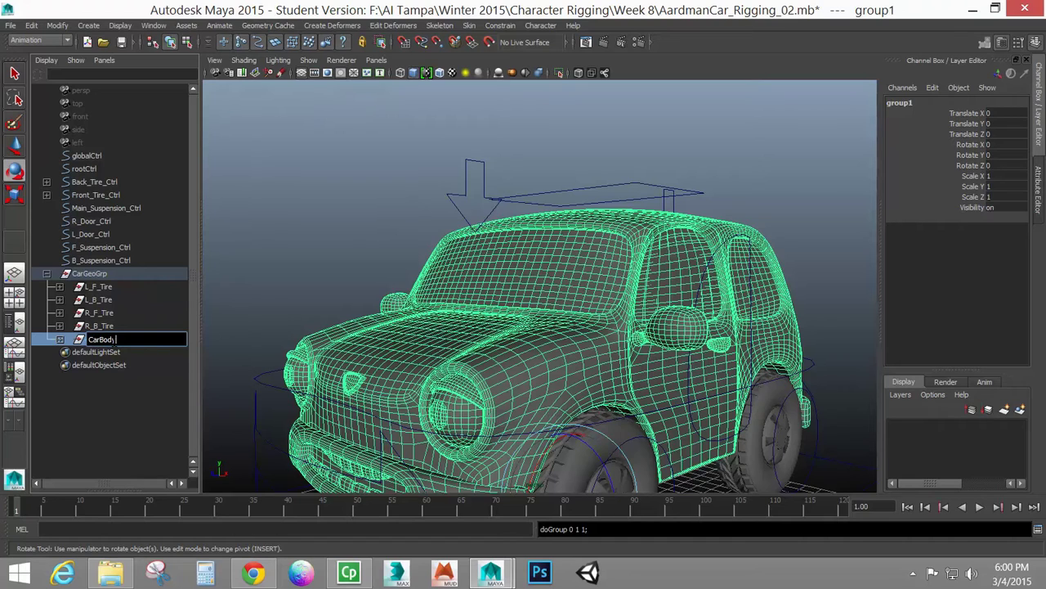
pyautogui.press('Return')
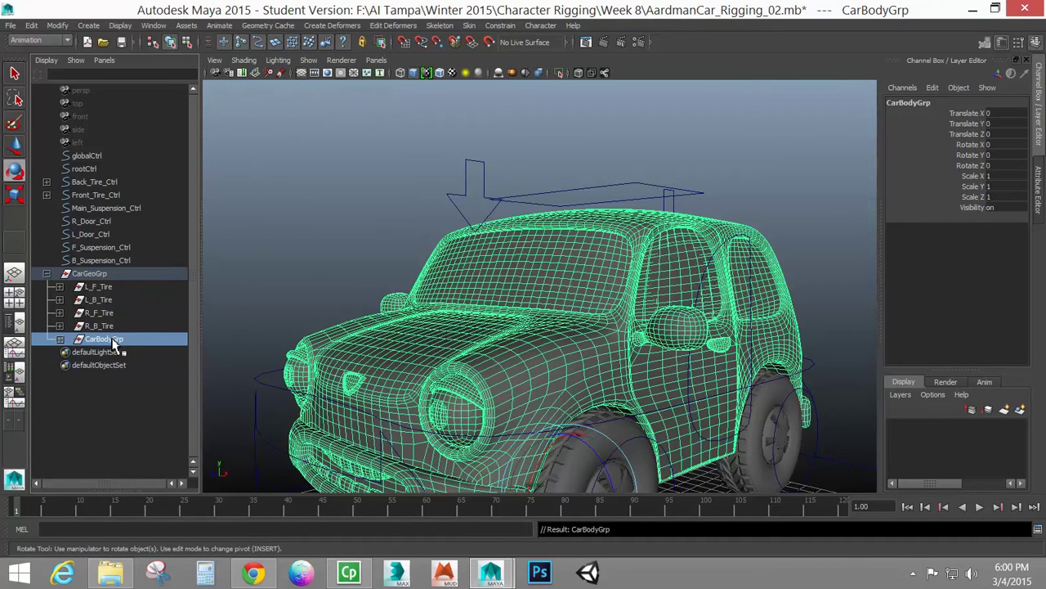
pyautogui.keyDown('alt'); pyautogui.moveTo(499, 307); pyautogui.dragTo(497, 343); pyautogui.keyUp('alt')
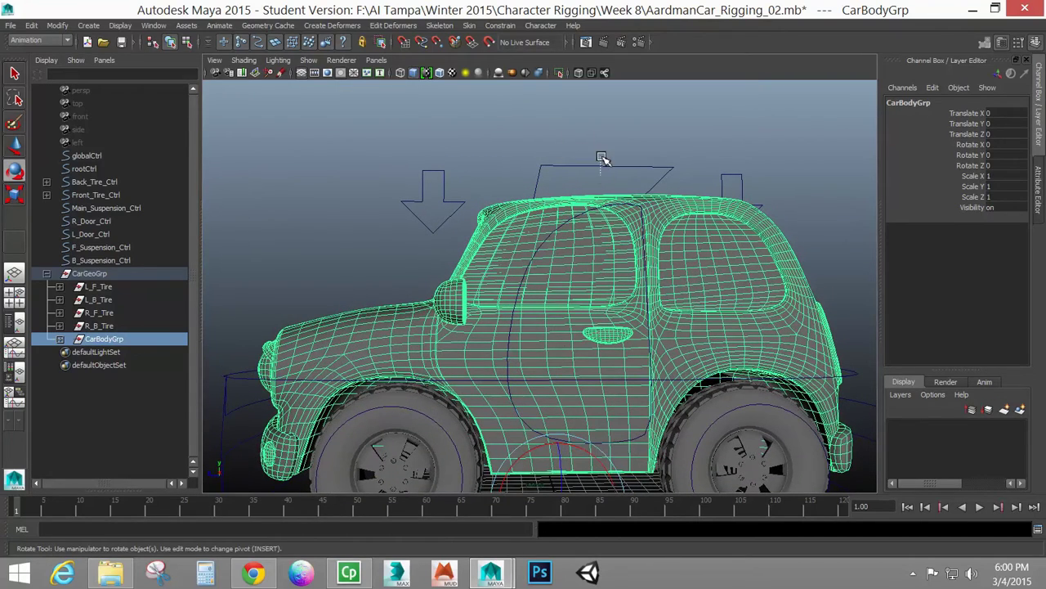
# Compare Main_Suspension_Ctrl with CarBodyGrp and test moving the whole car body with the Move tool.
pyautogui.click(603, 159)
pyautogui.press('w')
pyautogui.click(94, 342)
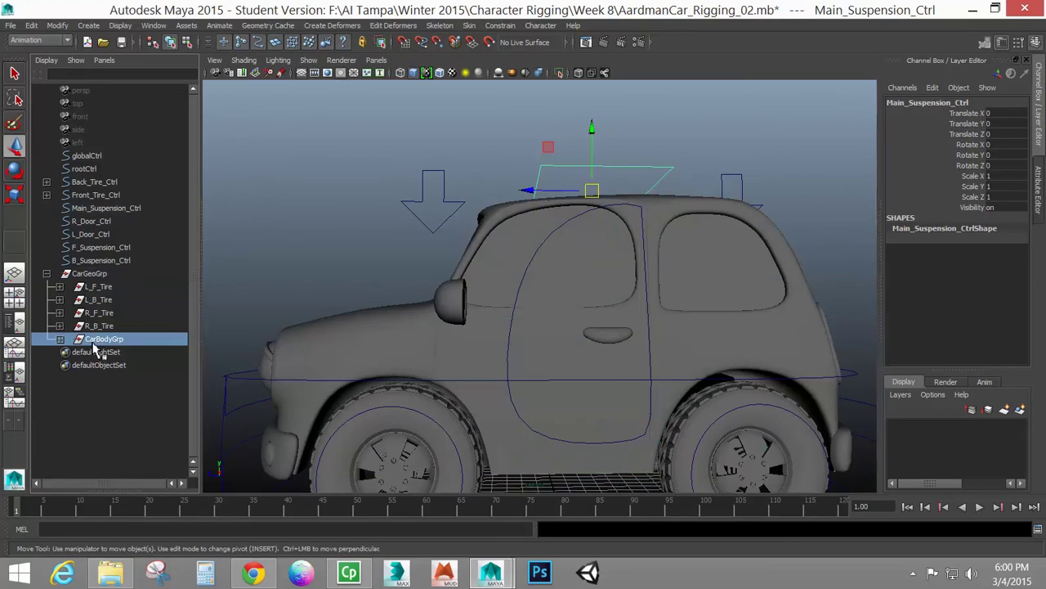
pyautogui.moveTo(560, 448)
pyautogui.mouseDown()
pyautogui.moveTo(564, 460)
pyautogui.moveTo(563, 451)
pyautogui.mouseUp()
# Check F_Suspension_Ctrl, test tilting CarBodyGrp around its X axis with the Rotate tool, and undo the rotation.
pyautogui.click(413, 225)
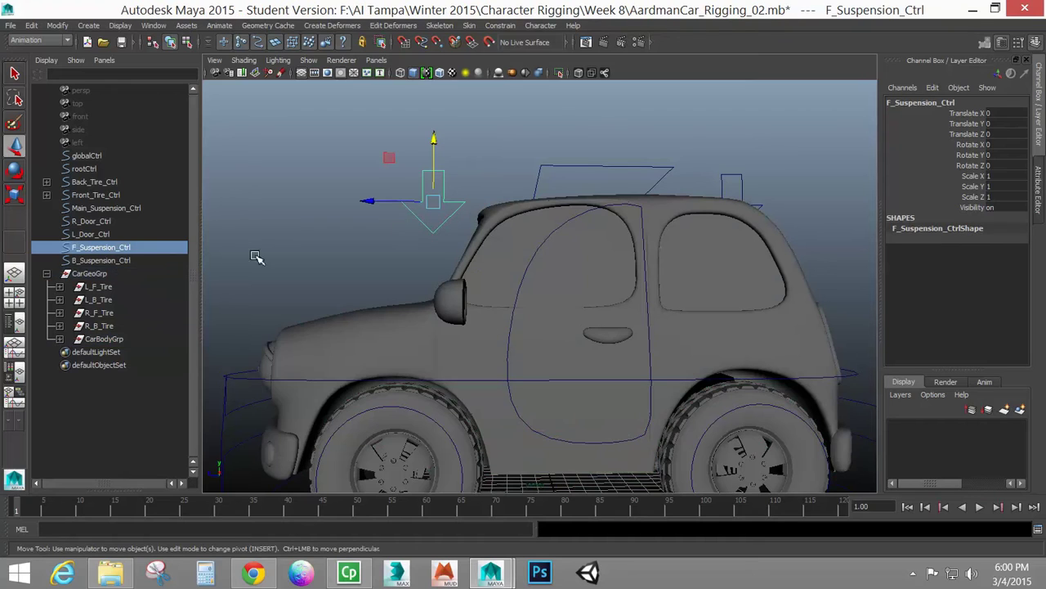
pyautogui.click(110, 339)
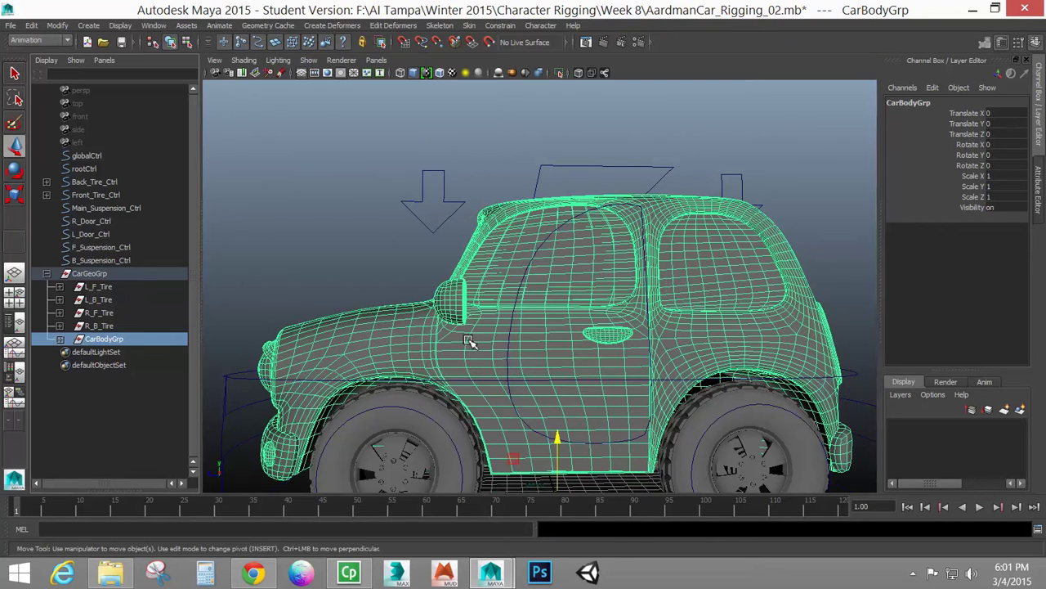
pyautogui.press('e')
pyautogui.moveTo(523, 455)
pyautogui.mouseDown()
pyautogui.moveTo(518, 470)
pyautogui.moveTo(535, 455)
pyautogui.moveTo(523, 452)
pyautogui.mouseUp()
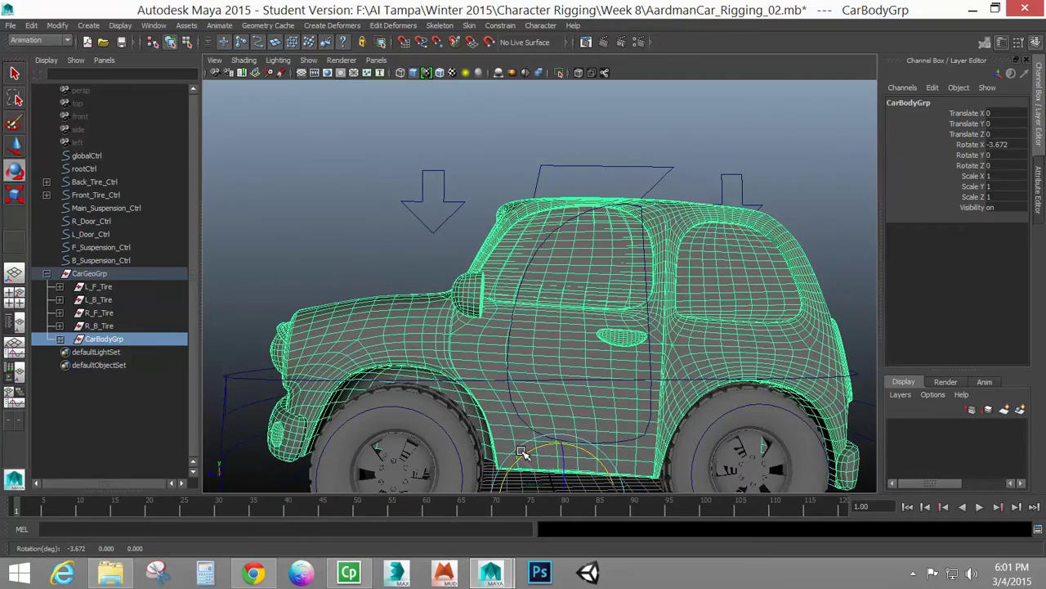
pyautogui.hotkey('ctrl', 'z')
# Examine Main_Suspension_Ctrl, CarBodyGrp and F_Suspension_Ctrl from an angled view above the car.
pyautogui.keyDown('alt'); pyautogui.moveTo(581, 224); pyautogui.dragTo(564, 243); pyautogui.keyUp('alt')
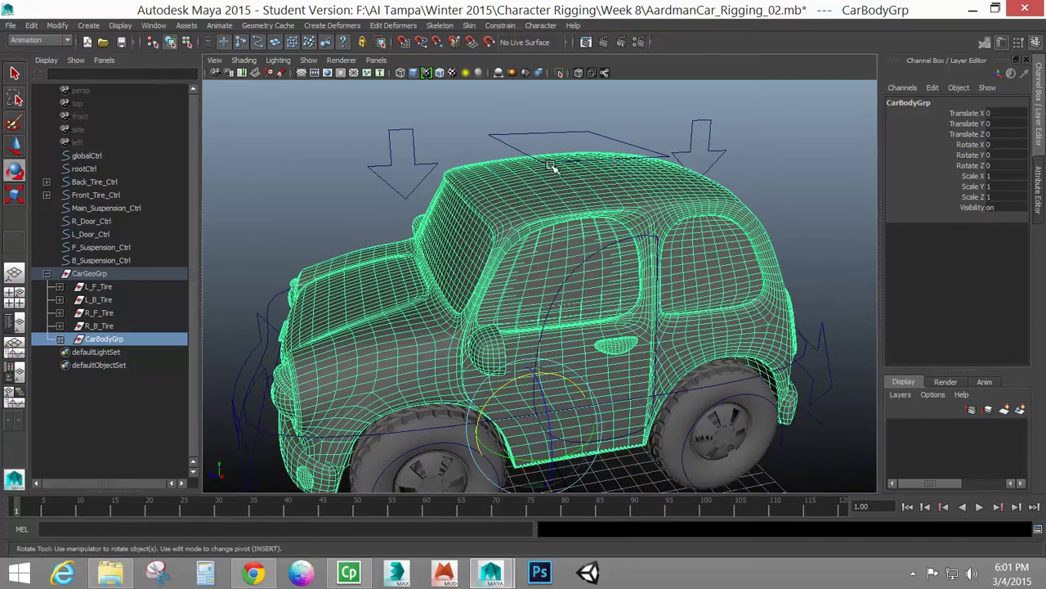
pyautogui.click(518, 131)
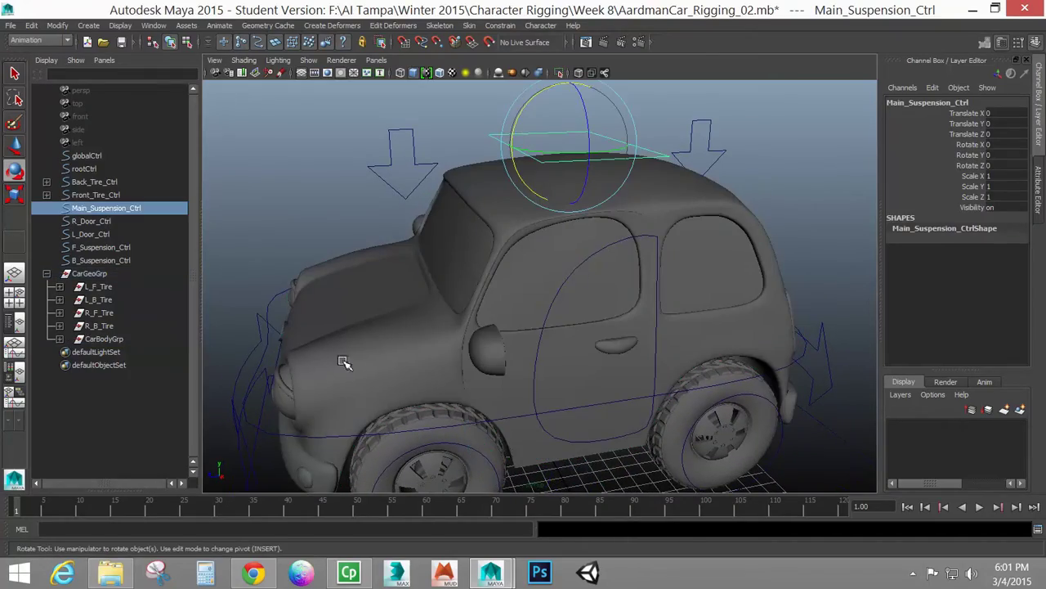
pyautogui.click(131, 339)
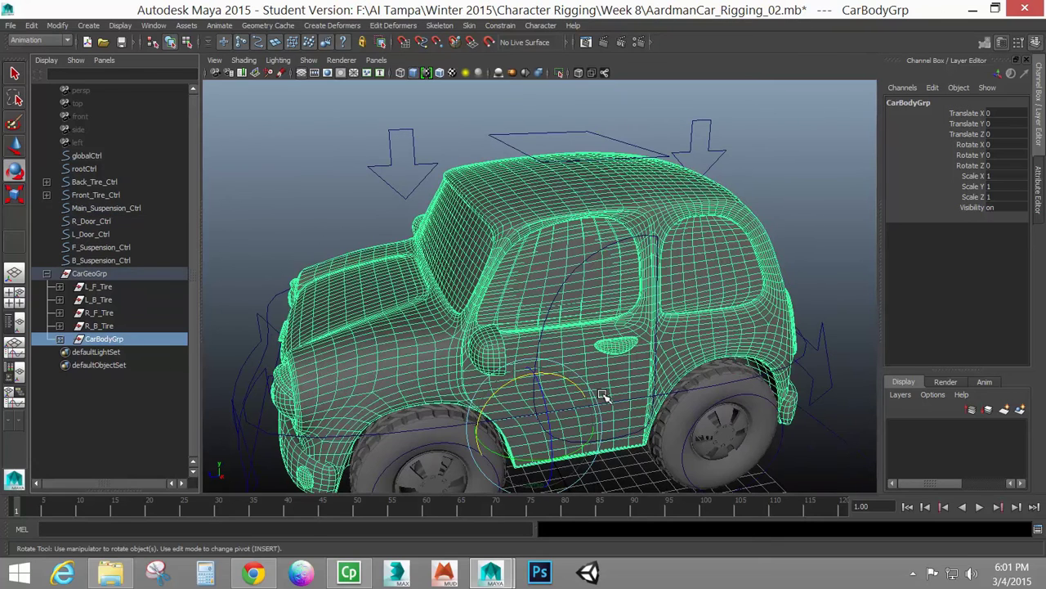
pyautogui.click(414, 166)
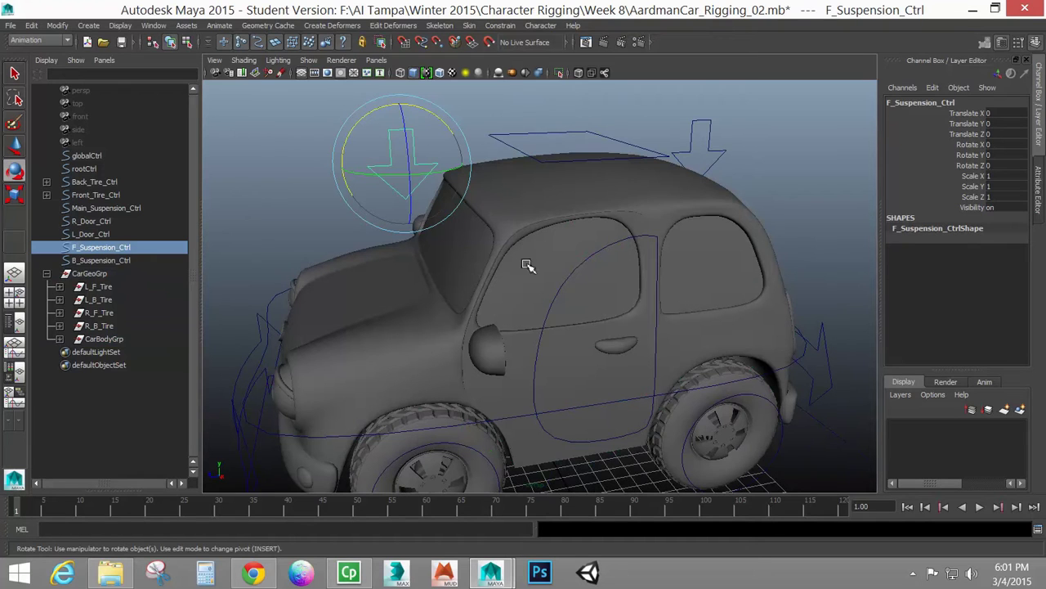
# Group CarBodyGrp twice inside CarGeoGrp and expand the two new parent groups to show the nested hierarchy.
pyautogui.click(105, 339)
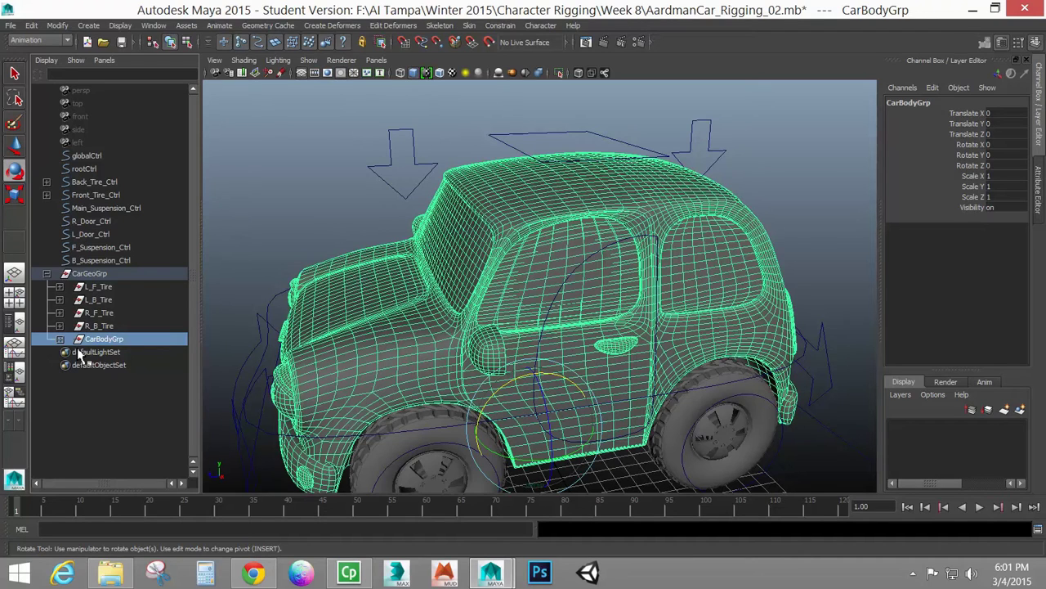
pyautogui.hotkey('ctrl', 'g')
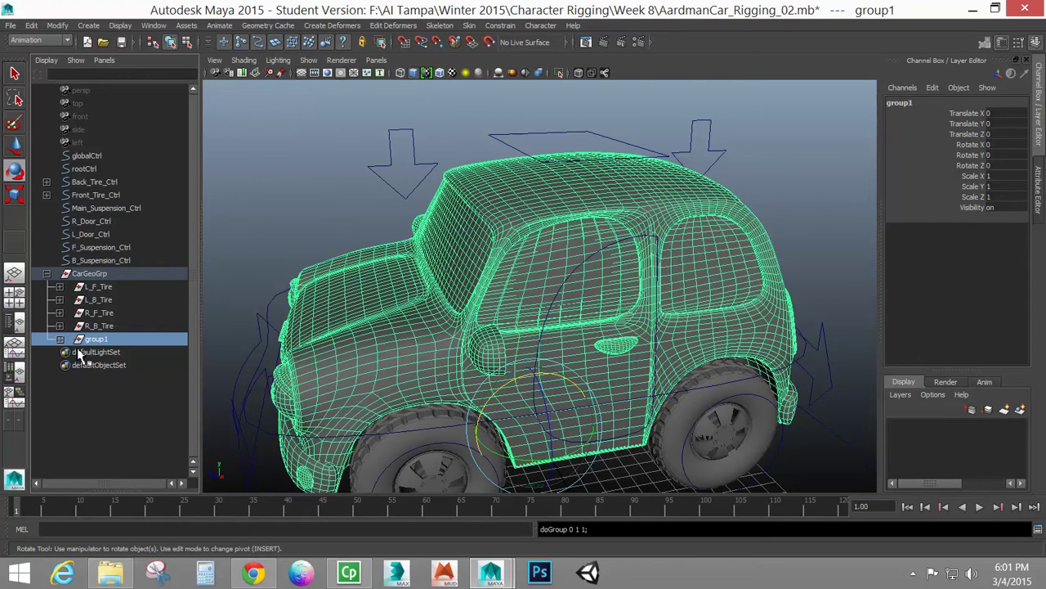
pyautogui.hotkey('ctrl', 'g')
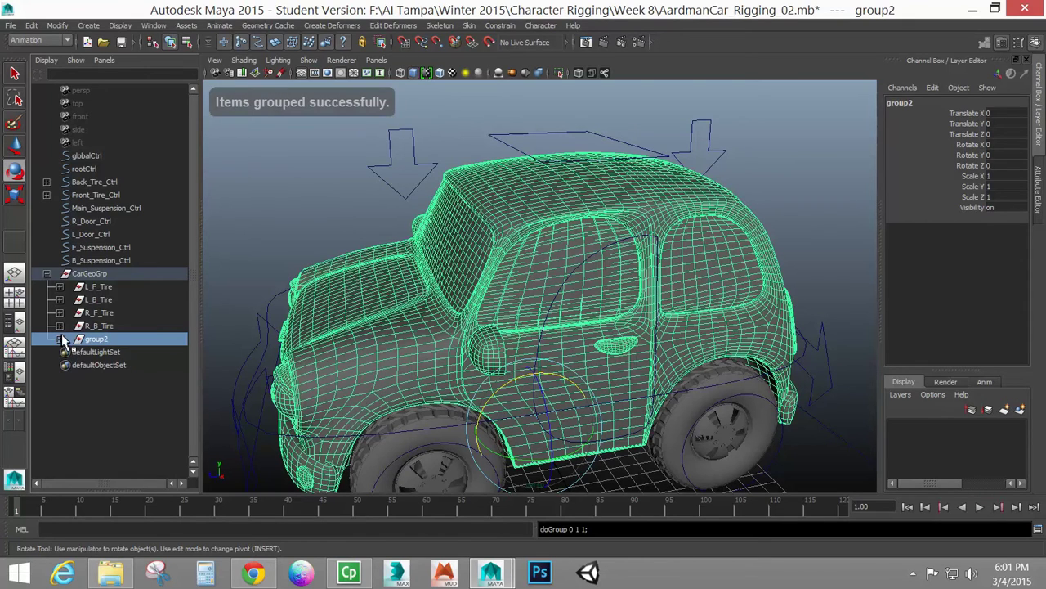
pyautogui.click(60, 338)
pyautogui.click(73, 351)
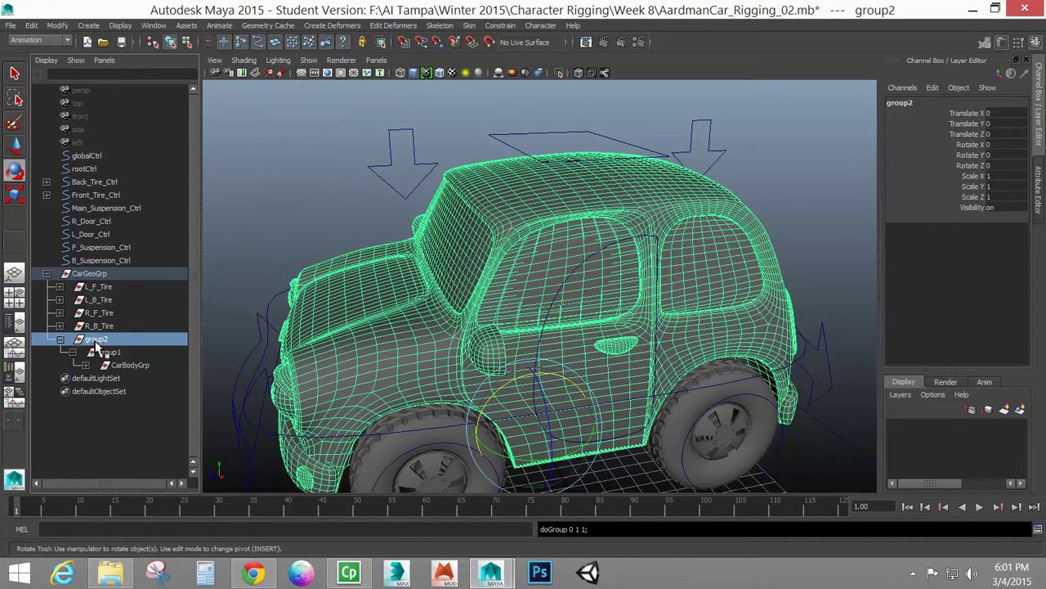
# Open the name of the innermost body group, CarBodyGrp, for editing.
pyautogui.click(133, 368)
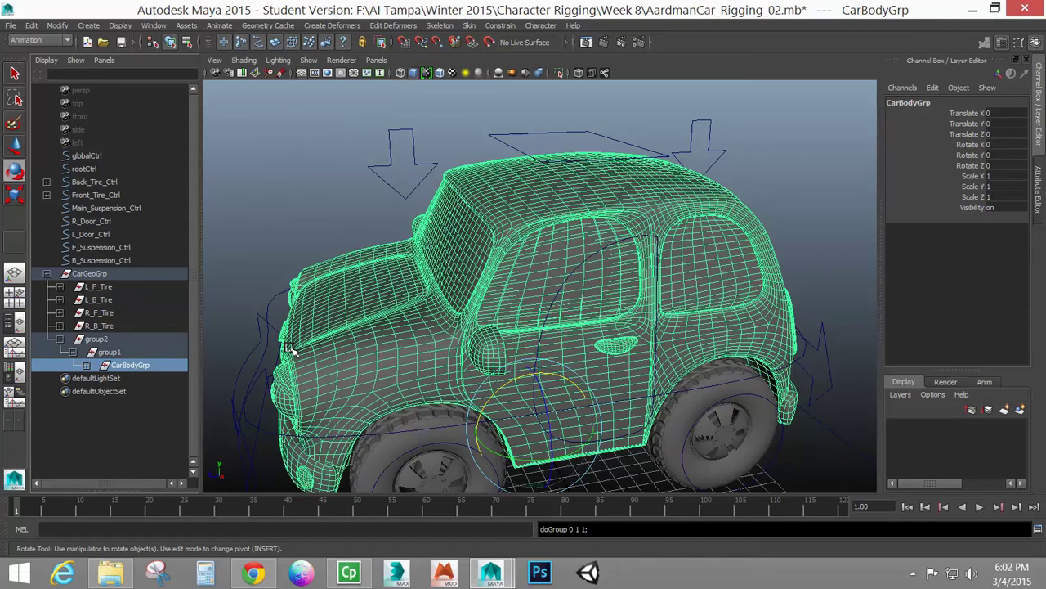
pyautogui.doubleClick(125, 365)
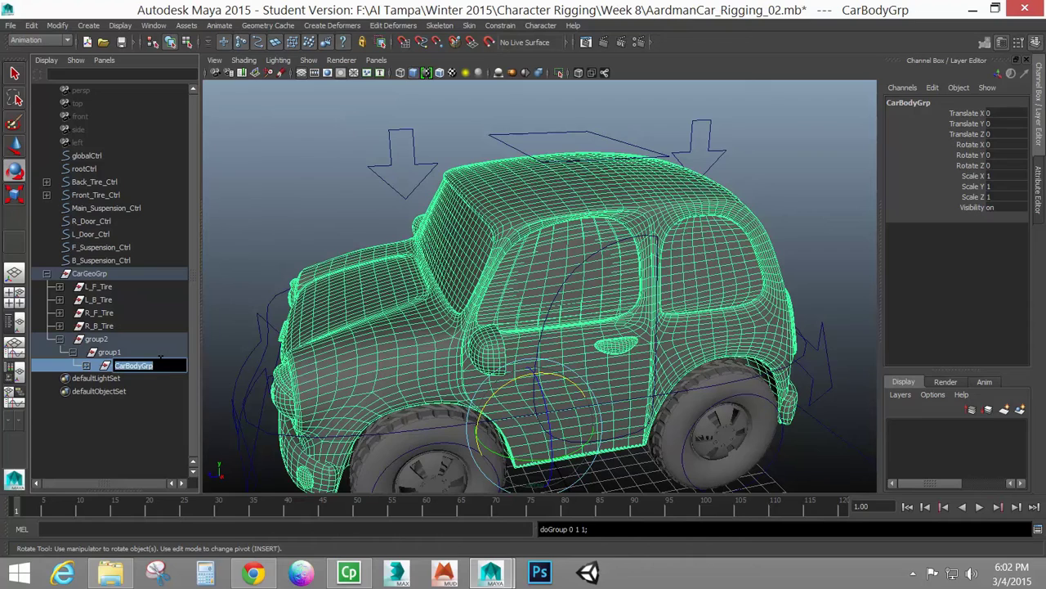
# Rename the nested groups under CarGeoGrp, from innermost to outermost, as B_SuspensionGrp, F_SuspensionGrp and CarBodyGrp.
pyautogui.write('B_SuspensionGrp')
pyautogui.press('Return')
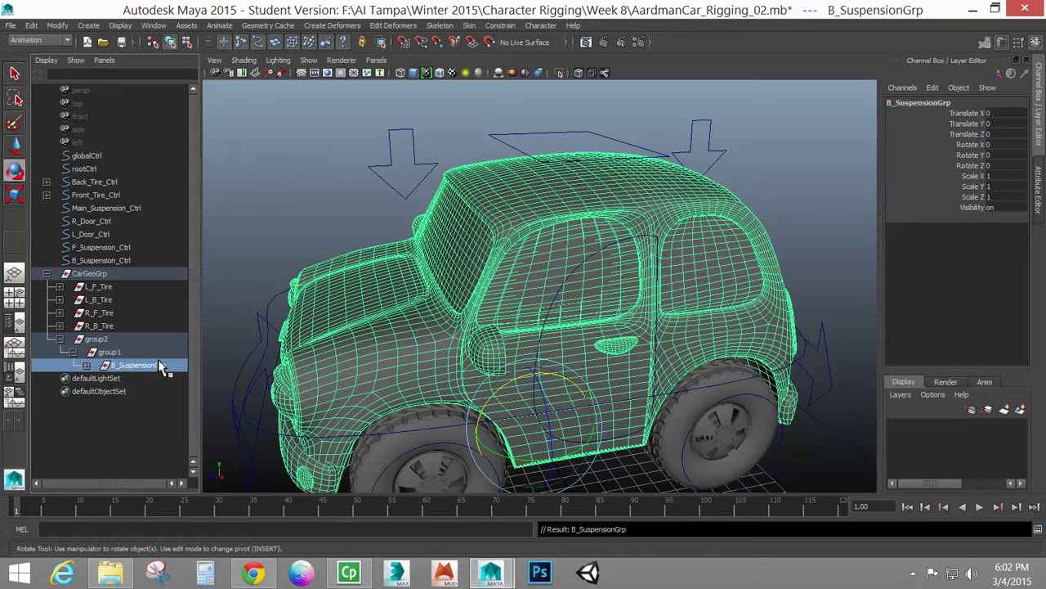
pyautogui.doubleClick(132, 353)
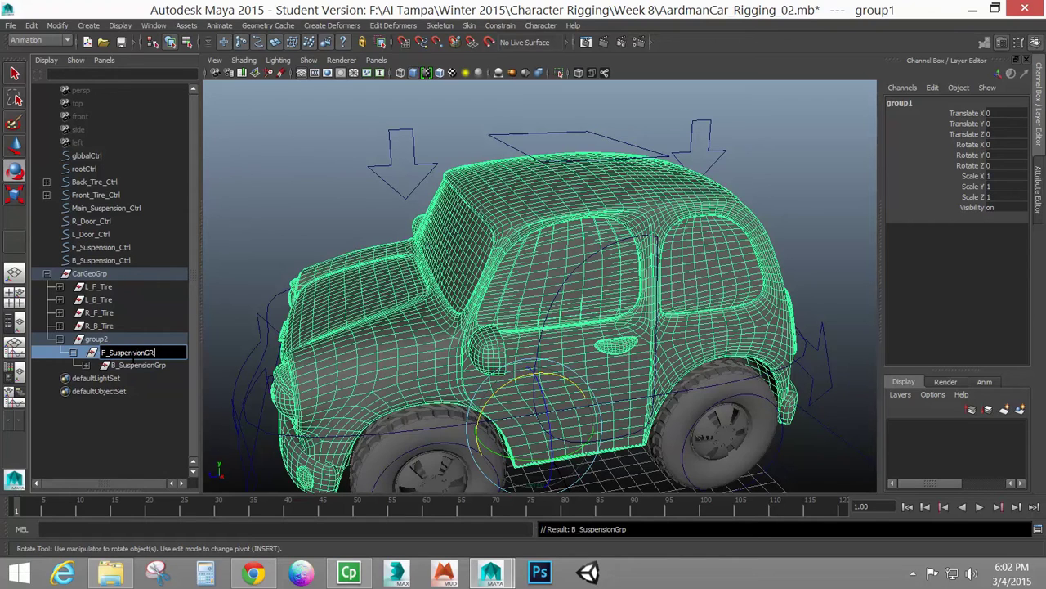
pyautogui.press('Return')
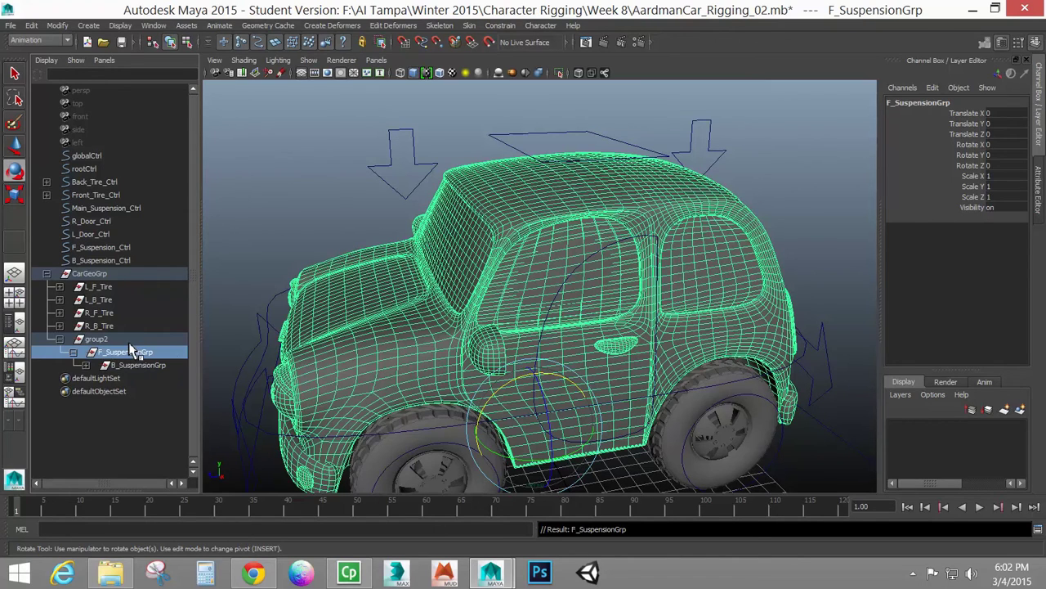
pyautogui.doubleClick(131, 337)
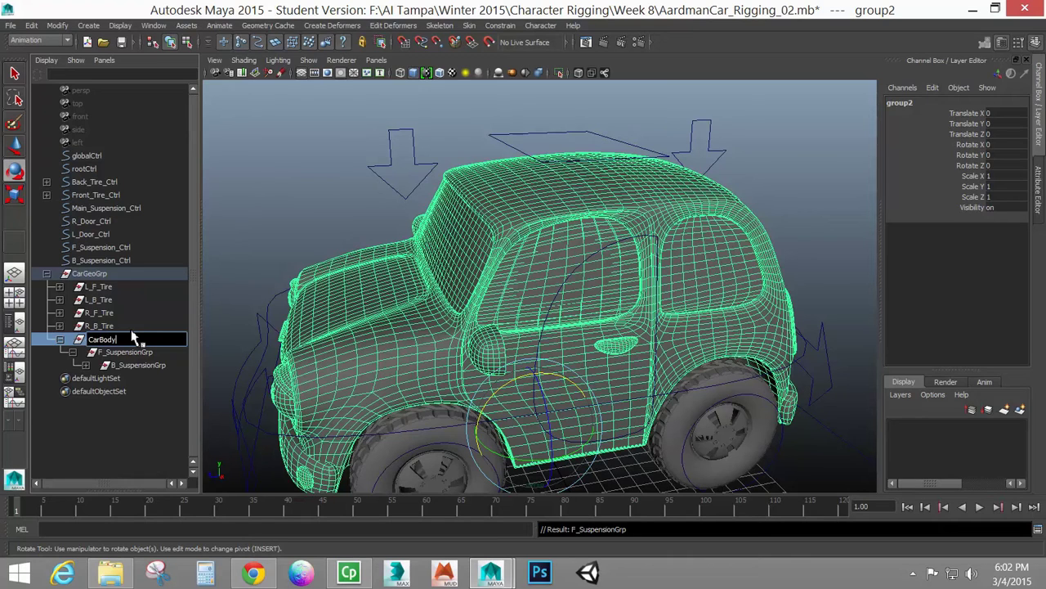
pyautogui.write('CarBodyGrp')
pyautogui.press('Return')
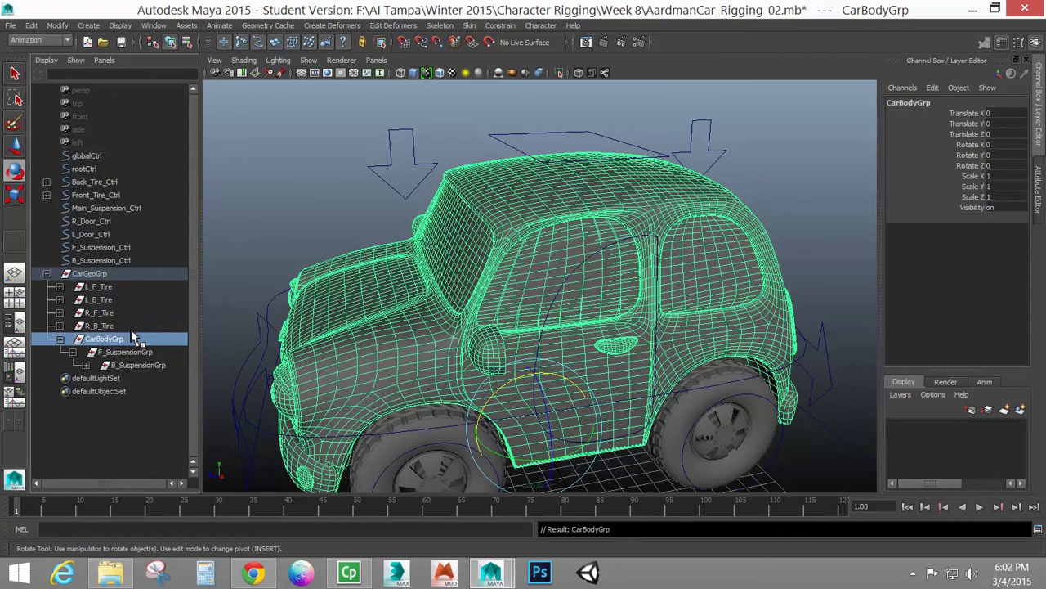
# Try moving CarBodyGrp slightly upward to test the group hierarchy, and undo the move.
pyautogui.click(137, 354)
pyautogui.click(136, 365)
pyautogui.click(137, 353)
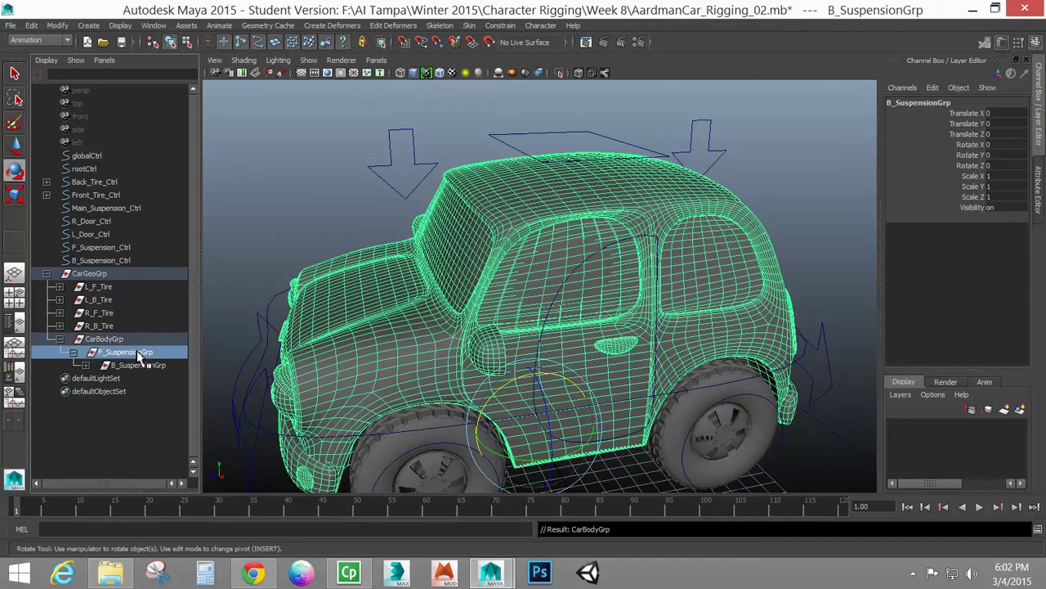
pyautogui.click(127, 343)
pyautogui.click(124, 352)
pyautogui.click(136, 365)
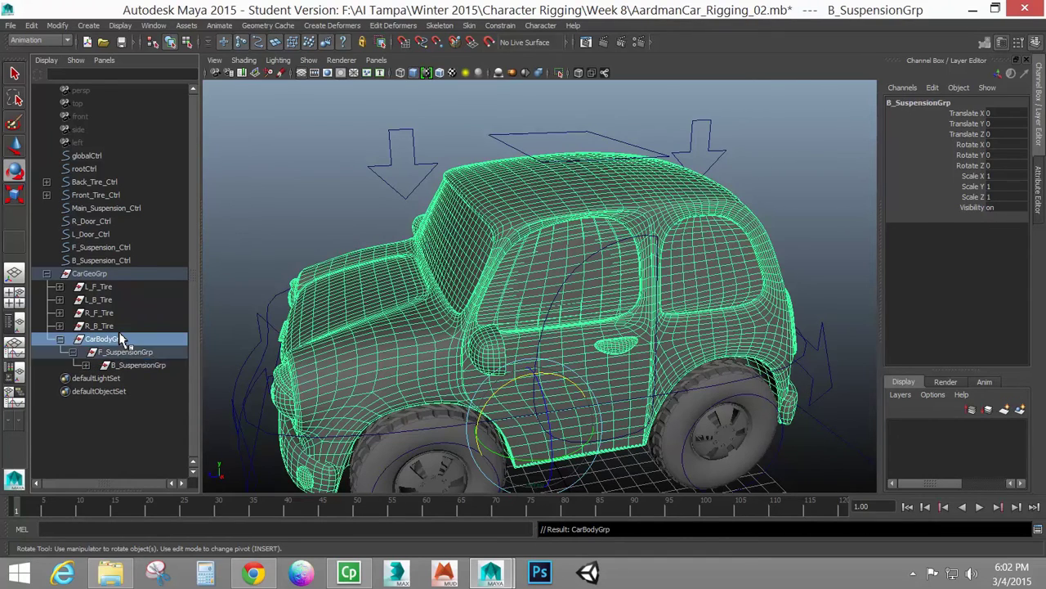
pyautogui.click(110, 338)
pyautogui.keyDown('alt'); pyautogui.moveTo(422, 281); pyautogui.dragTo(472, 295); pyautogui.keyUp('alt')
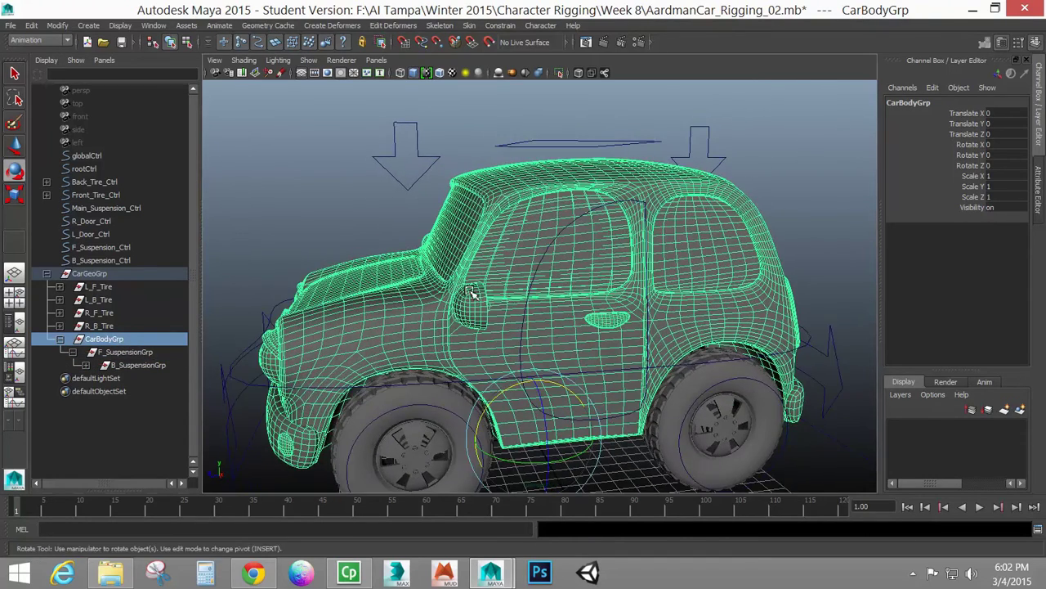
pyautogui.press('w')
pyautogui.moveTo(538, 378)
pyautogui.mouseDown()
pyautogui.moveTo(539, 391)
pyautogui.moveTo(539, 378)
pyautogui.mouseUp()
pyautogui.hotkey('ctrl', 'z')
# Try rotating F_SuspensionGrp about its X axis by about -7.75 degrees around its original pivot, and undo the rotation.
pyautogui.click(125, 352)
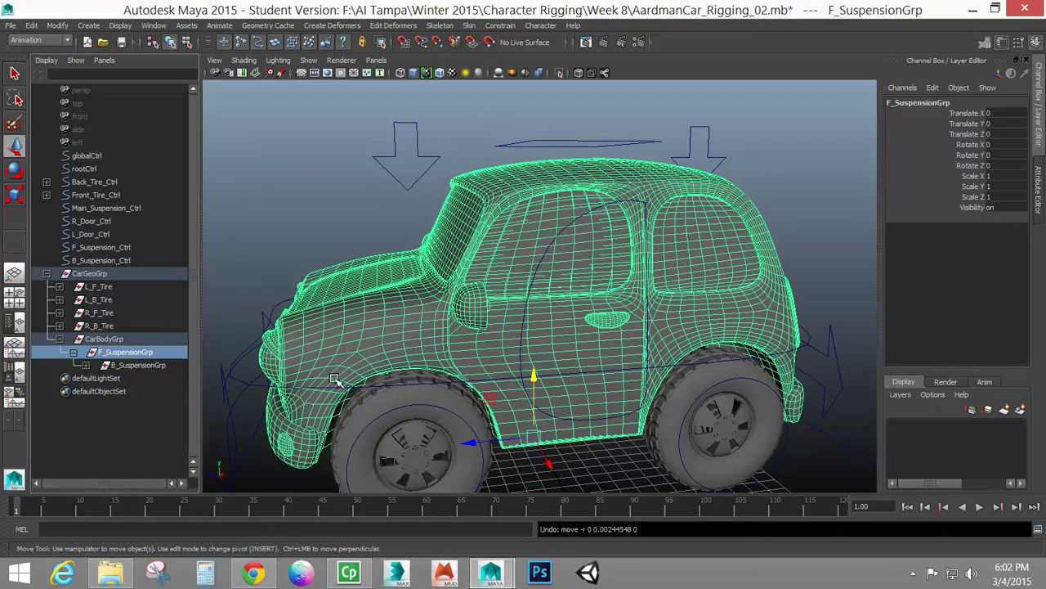
pyautogui.press('e')
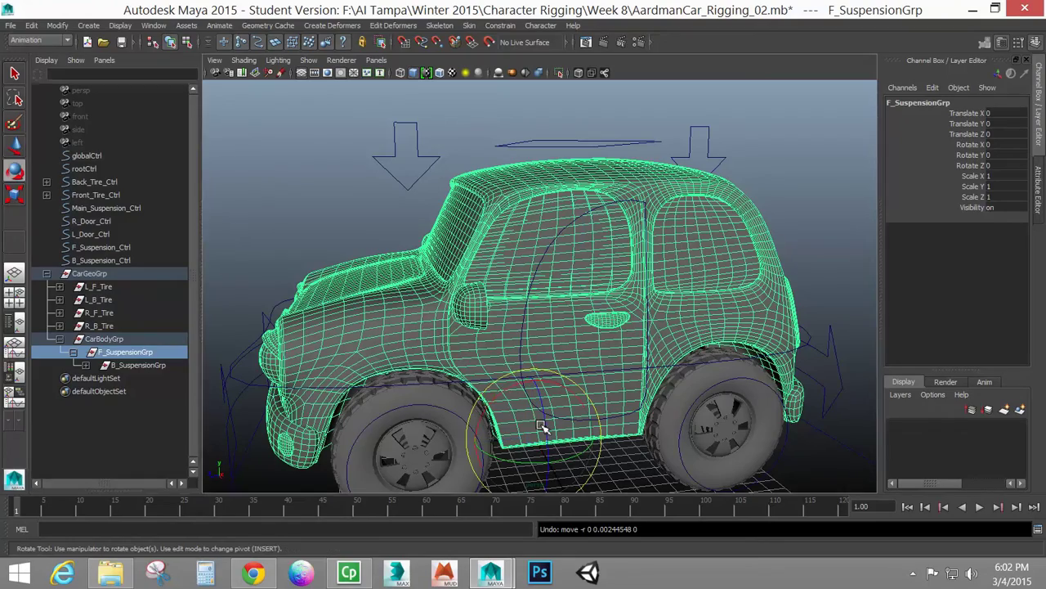
pyautogui.moveTo(493, 418)
pyautogui.mouseDown()
pyautogui.moveTo(504, 400)
pyautogui.moveTo(507, 413)
pyautogui.mouseUp()
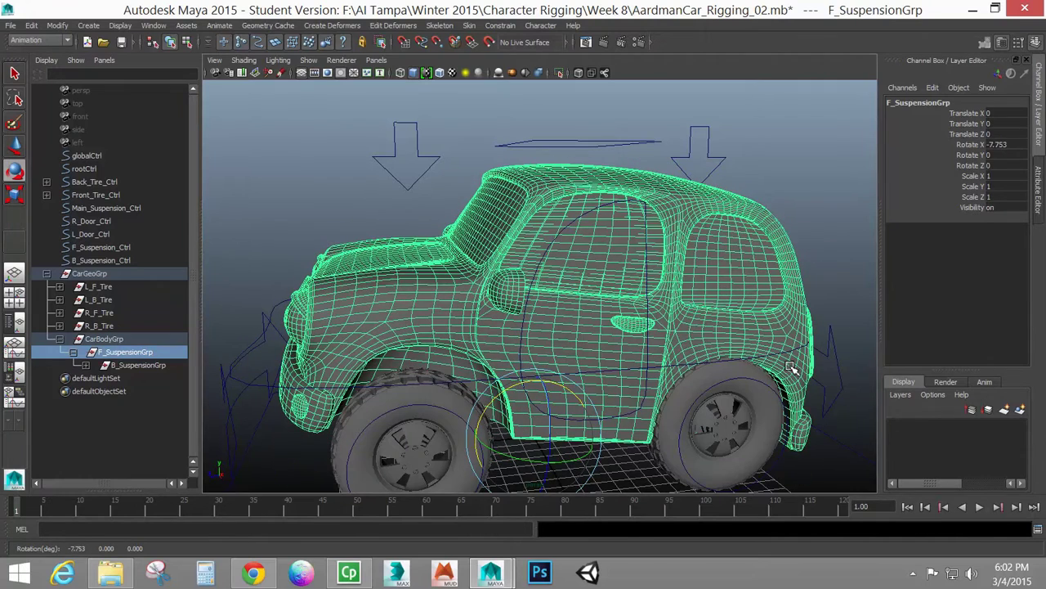
pyautogui.hotkey('ctrl', 'z')
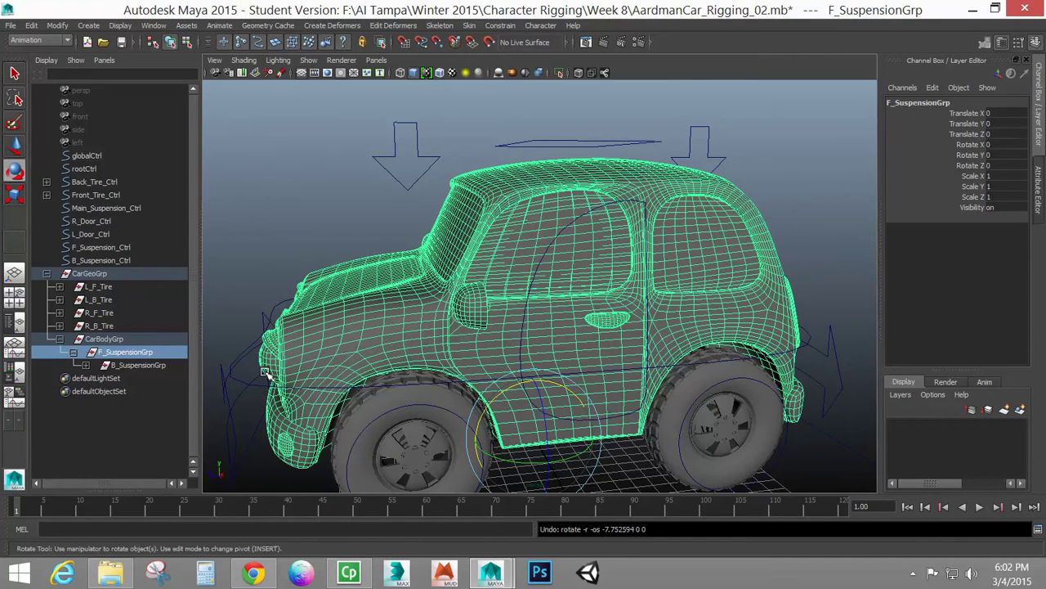
# In the side view, move the pivot of F_SuspensionGrp about 3.8 cm up and 8.1 cm forward to the front wheel's center.
pyautogui.press('Insert')
pyautogui.press('space')
pyautogui.click(453, 381)
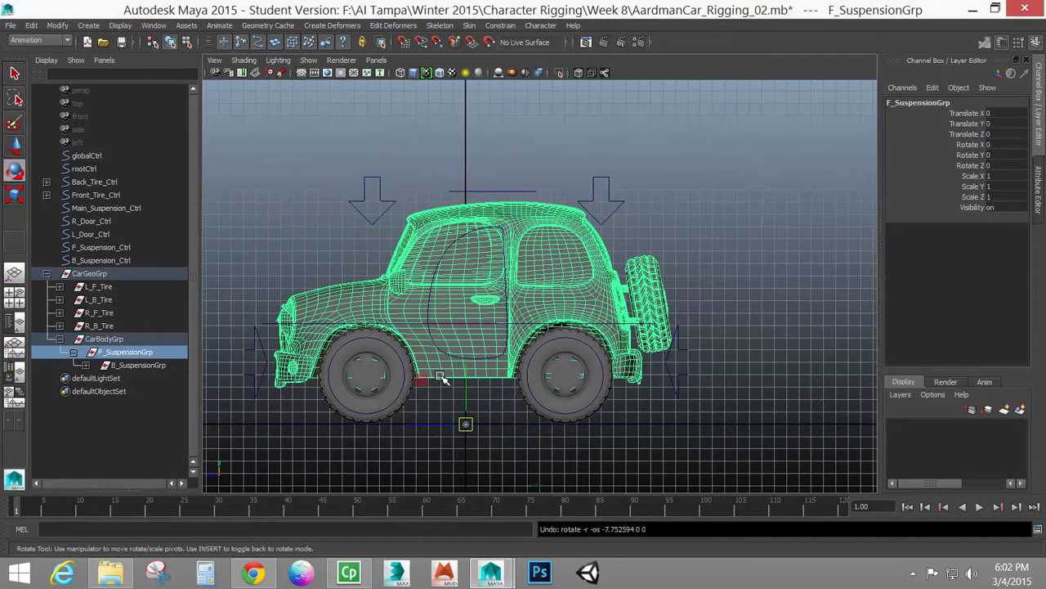
pyautogui.click(466, 377)
pyautogui.moveTo(466, 376); pyautogui.dragTo(464, 358)
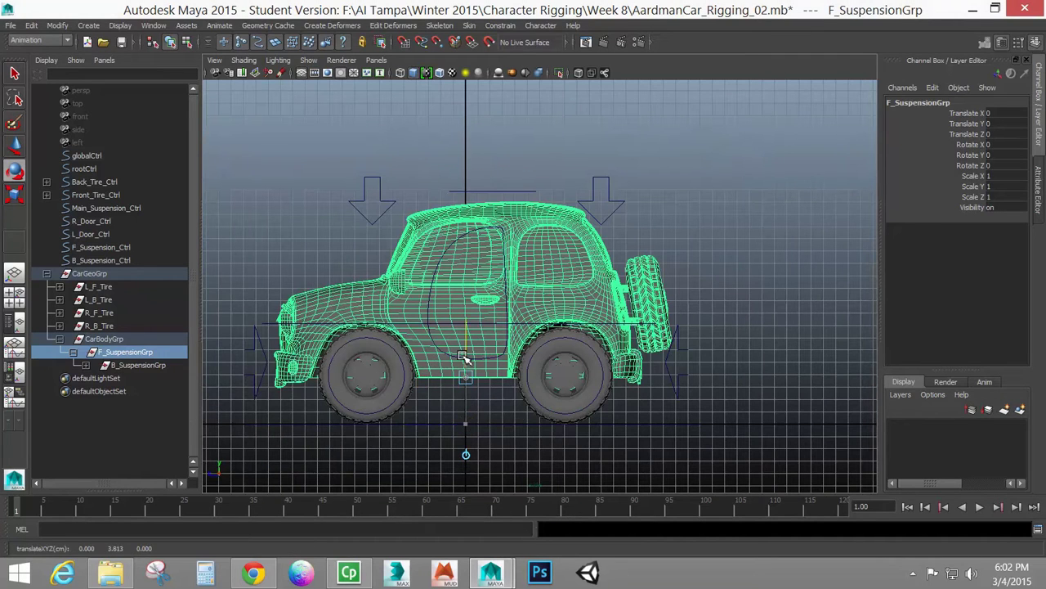
pyautogui.click(407, 377)
pyautogui.moveTo(408, 378); pyautogui.dragTo(337, 377)
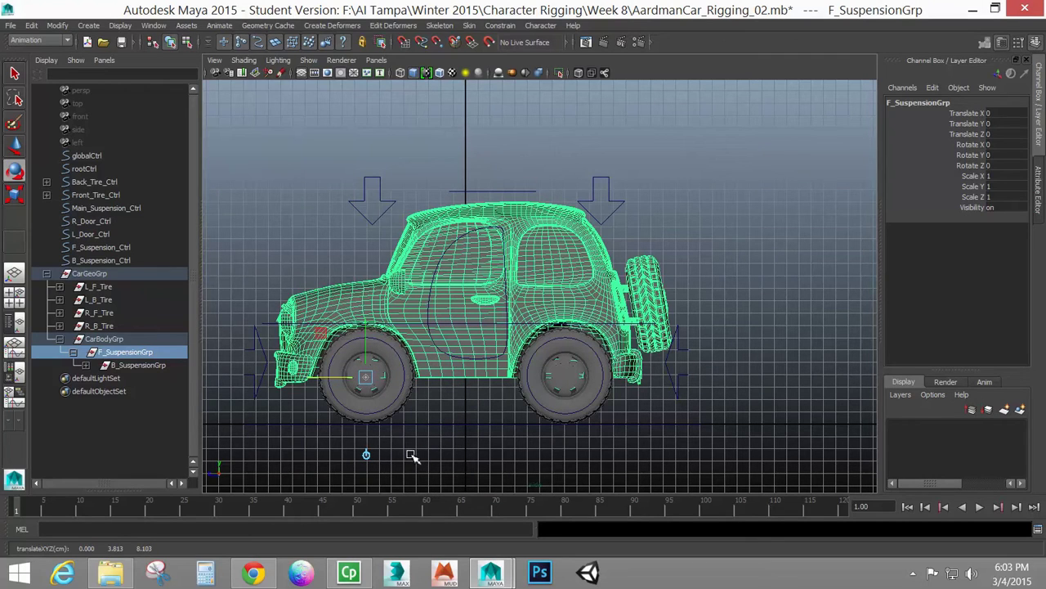
# Move the pivot of B_SuspensionGrp about 3.8 cm up and back to the rear wheel's center.
pyautogui.click(160, 366)
pyautogui.moveTo(467, 386); pyautogui.dragTo(471, 342)
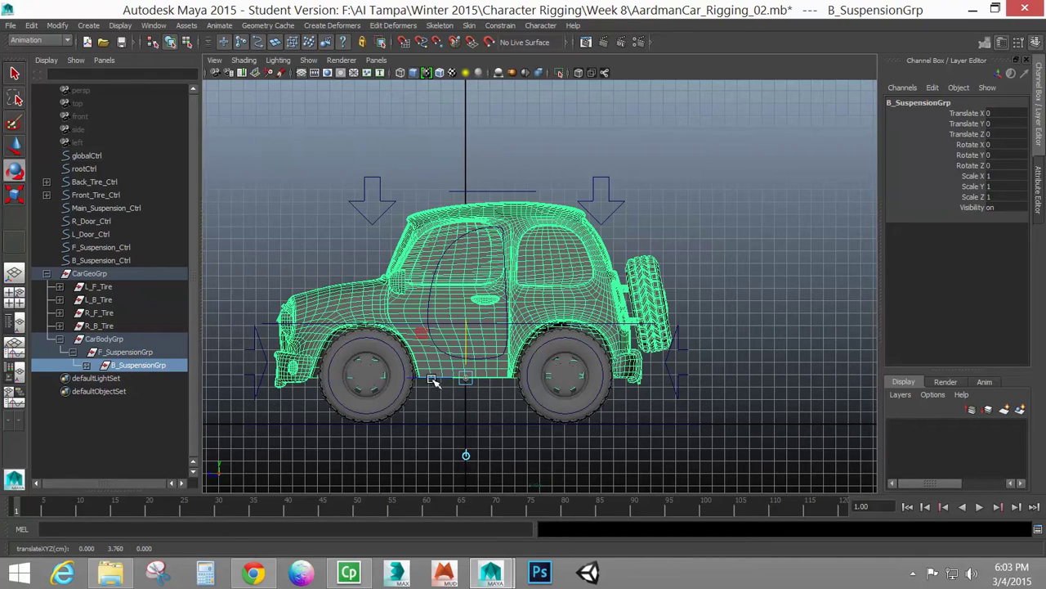
pyautogui.moveTo(433, 381); pyautogui.dragTo(530, 381)
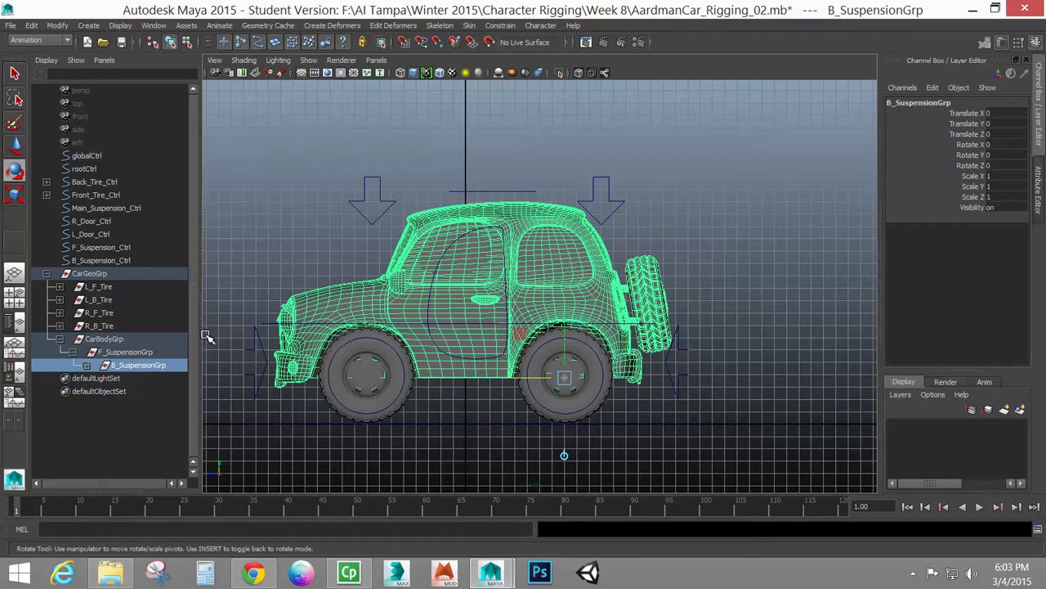
# Raise the pivot of CarBodyGrp about 3.8 cm to axle height, midway between the wheels, and leave pivot editing.
pyautogui.click(110, 339)
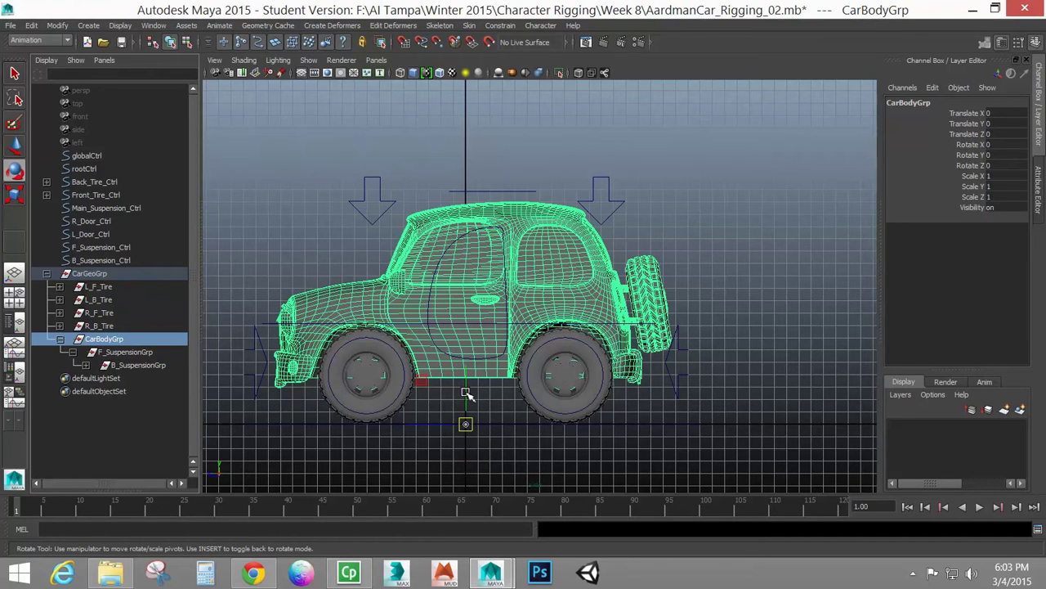
pyautogui.moveTo(469, 400); pyautogui.dragTo(470, 351)
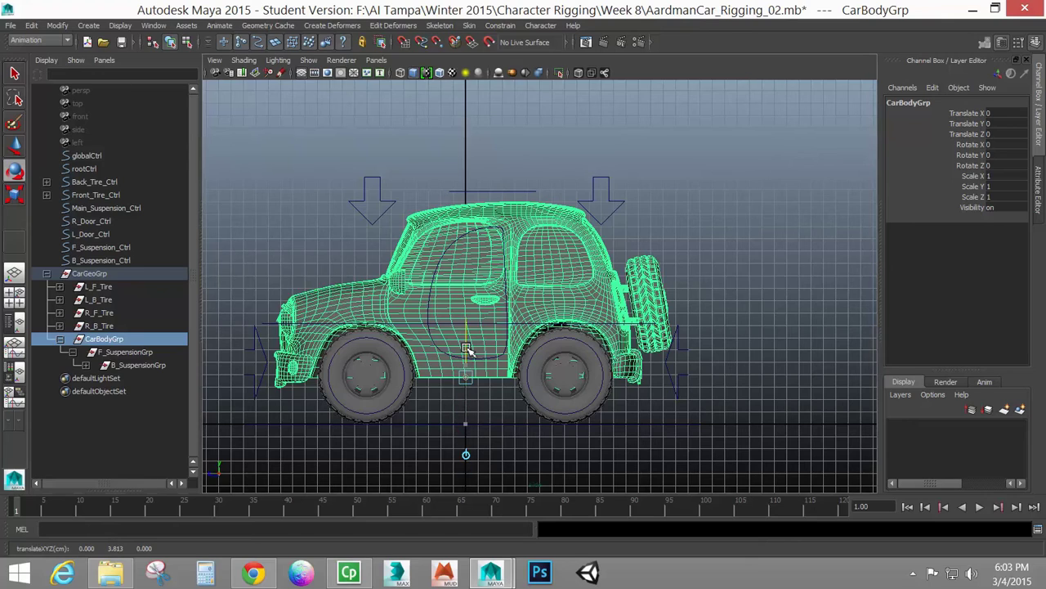
pyautogui.press('e')
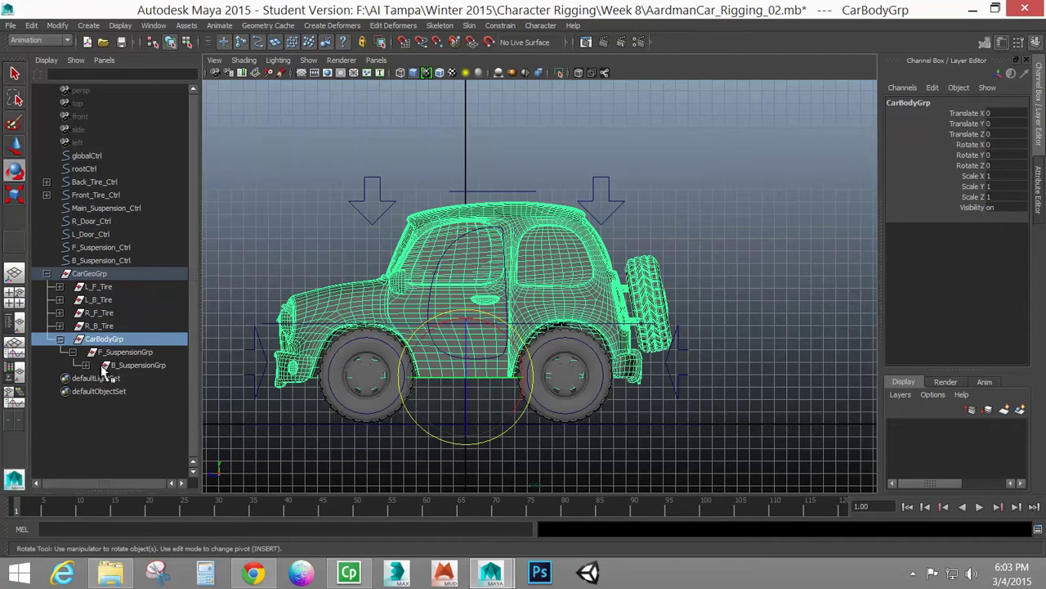
# Try small X rotations of B_SuspensionGrp and F_SuspensionGrp around their new pivots, undoing each one.
pyautogui.click(138, 352)
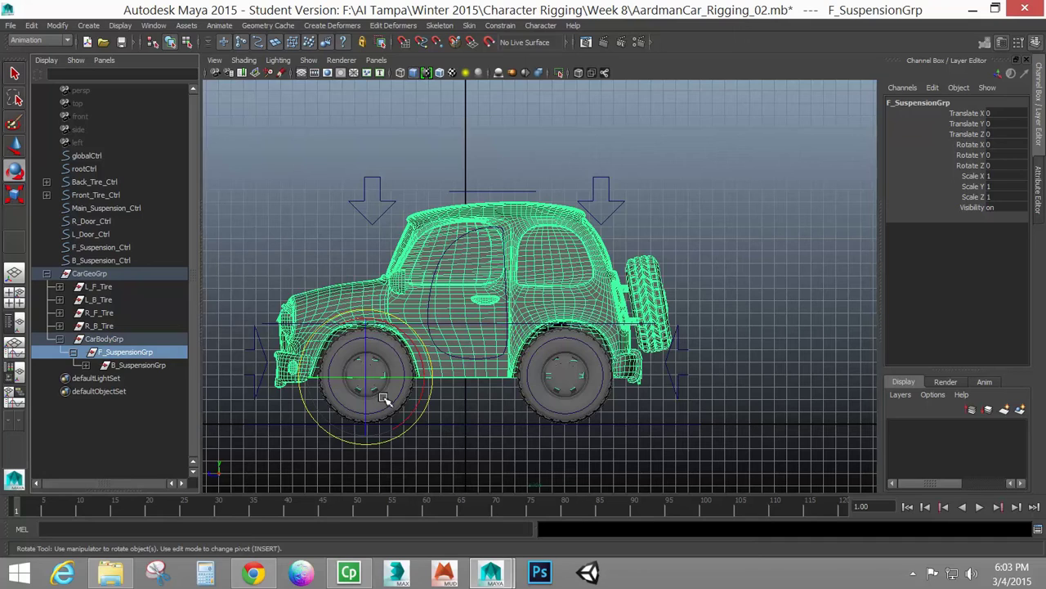
pyautogui.click(144, 365)
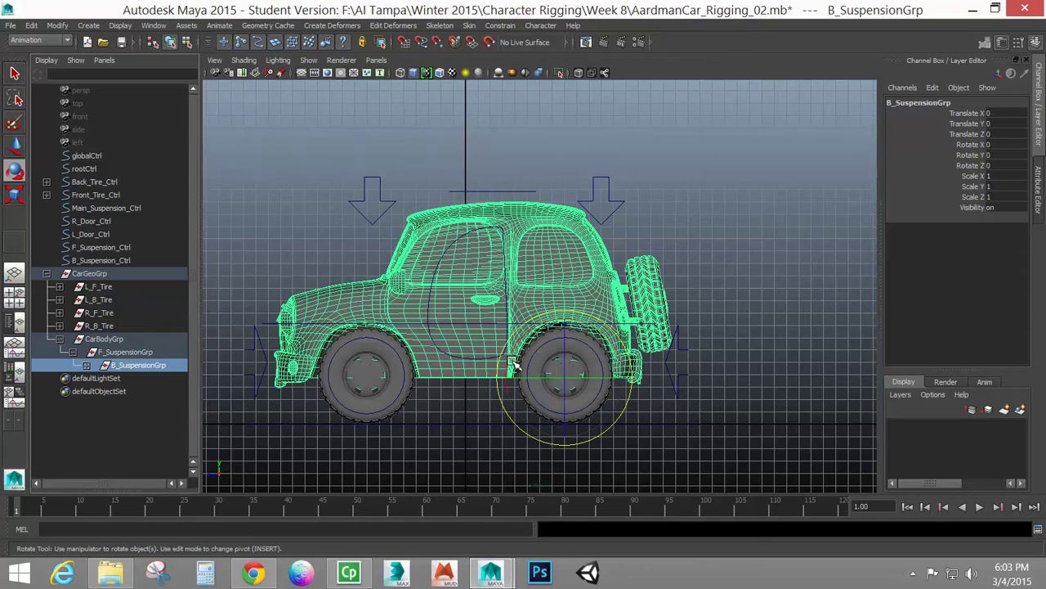
pyautogui.moveTo(511, 365); pyautogui.dragTo(515, 369)
pyautogui.hotkey('ctrl', 'z')
pyautogui.hotkey('ctrl', 'z')
pyautogui.hotkey('ctrl', 'z')
pyautogui.hotkey('ctrl', 'z')
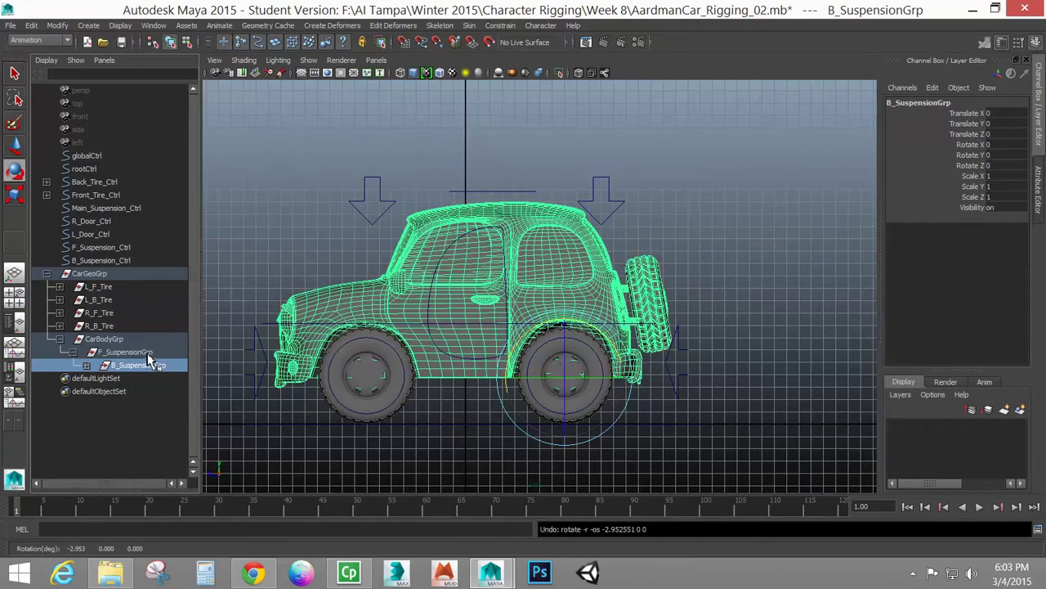
pyautogui.click(131, 352)
pyautogui.moveTo(413, 342); pyautogui.dragTo(415, 342)
pyautogui.hotkey('ctrl', 'z')
# In the perspective view, try moving F_Suspension_Ctrl down by about 3.4 units, and undo the move.
pyautogui.press('space')
pyautogui.moveTo(476, 377); pyautogui.dragTo(480, 353)
pyautogui.click(378, 152)
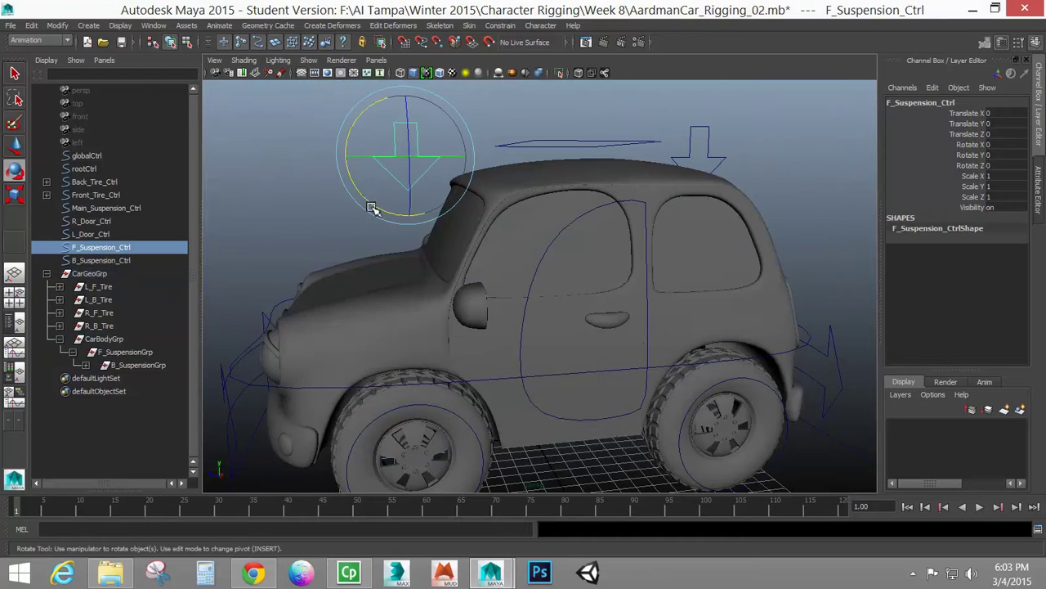
pyautogui.press('w')
pyautogui.moveTo(404, 105); pyautogui.dragTo(409, 169)
pyautogui.hotkey('ctrl', 'z')
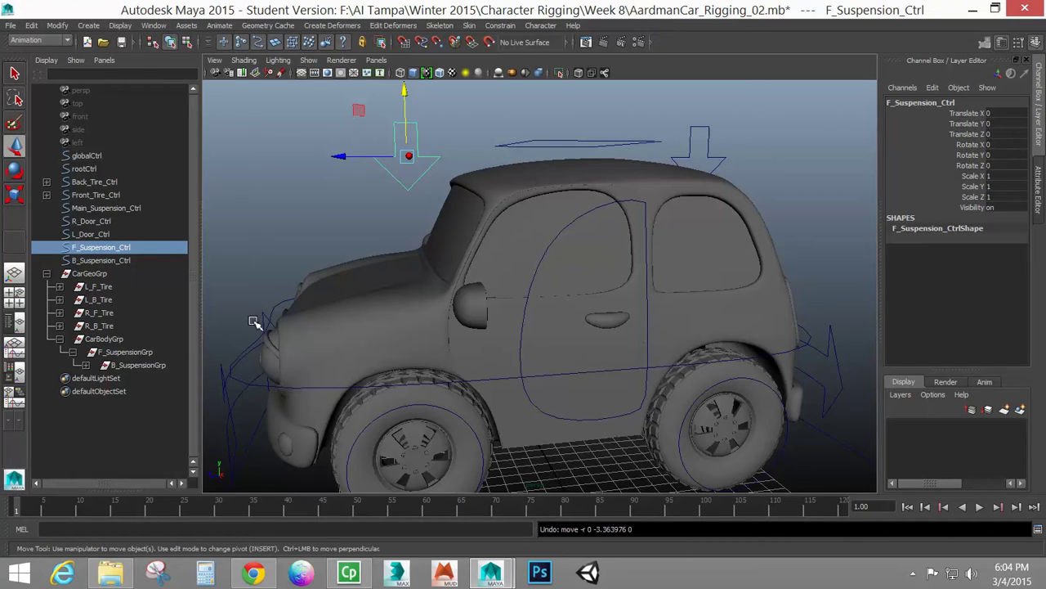
# Open the Expression Editor for the Rotate X channel of F_SuspensionGrp.
pyautogui.click(130, 352)
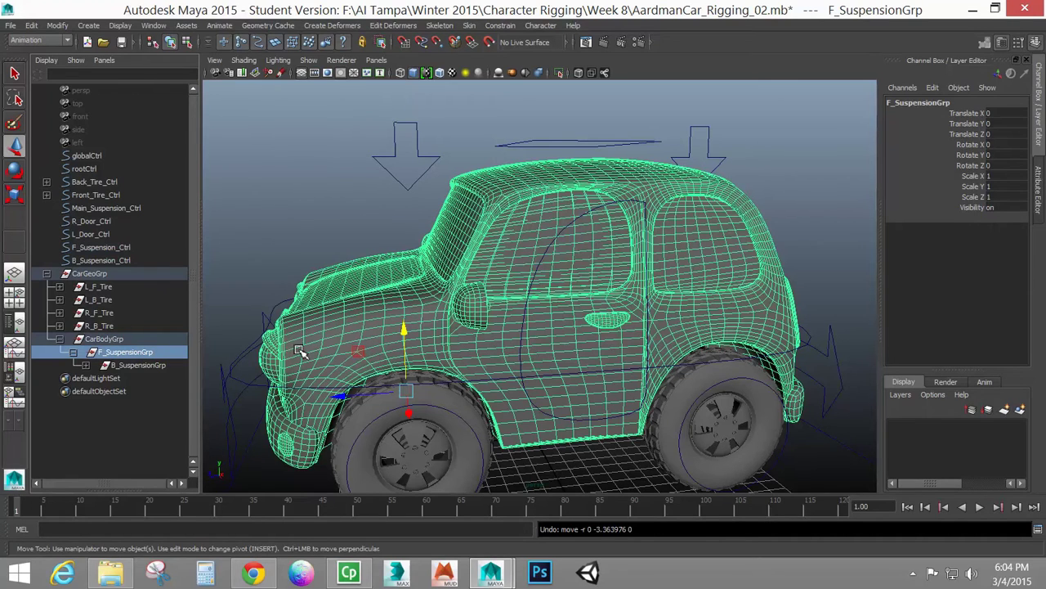
pyautogui.click(977, 145)
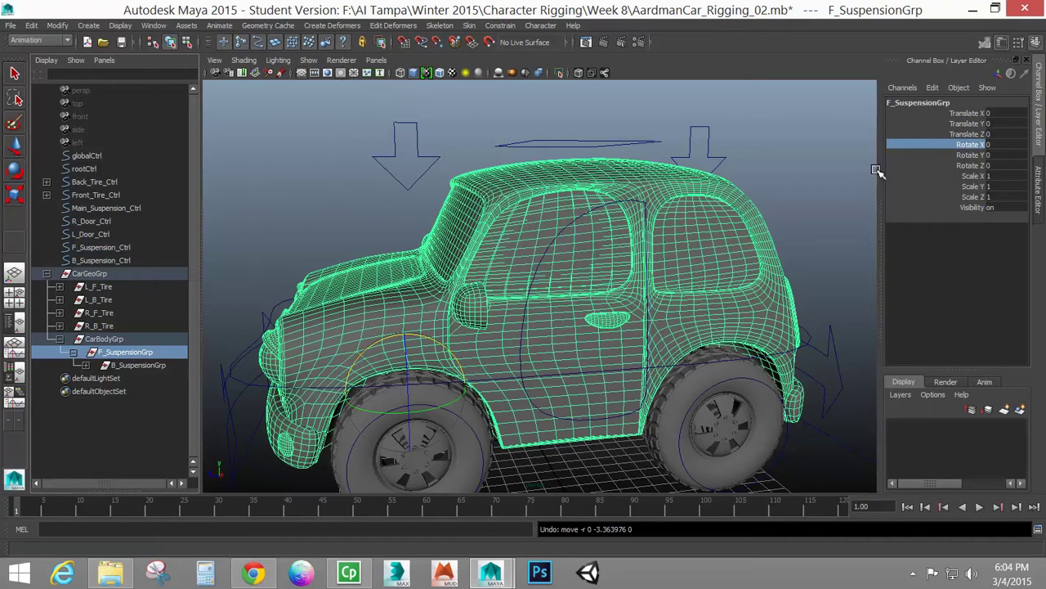
pyautogui.click(933, 87)
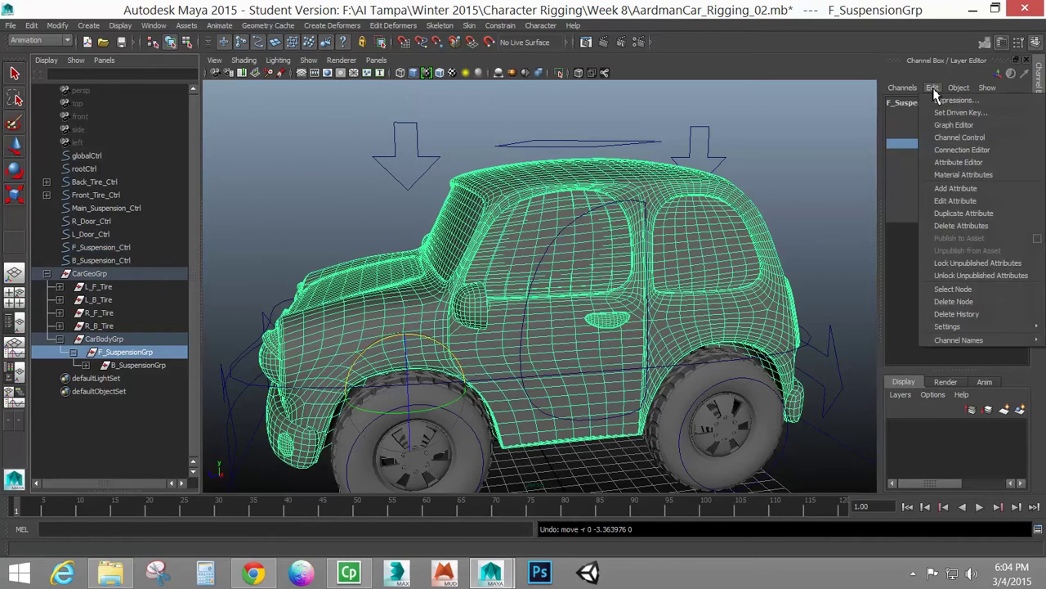
pyautogui.click(977, 102)
pyautogui.moveTo(821, 204); pyautogui.dragTo(769, 90)
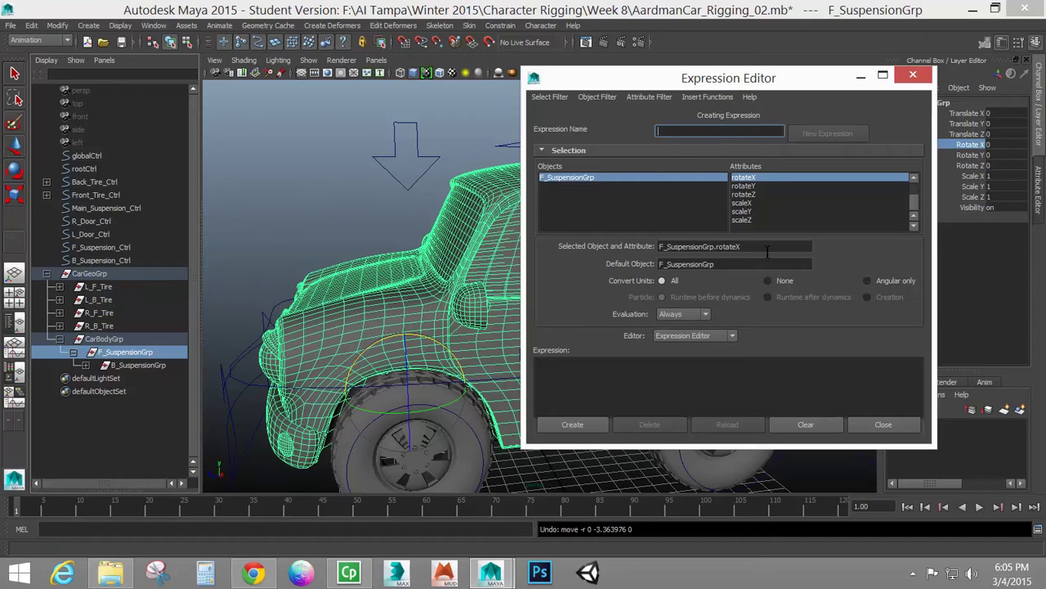
# Create an expression named Suspension containing "F_SuspensionGrp.rotateX = B_Suspension_Ctrl.translateY".
pyautogui.moveTo(772, 250); pyautogui.dragTo(658, 248)
pyautogui.hotkey('ctrl', 'c')
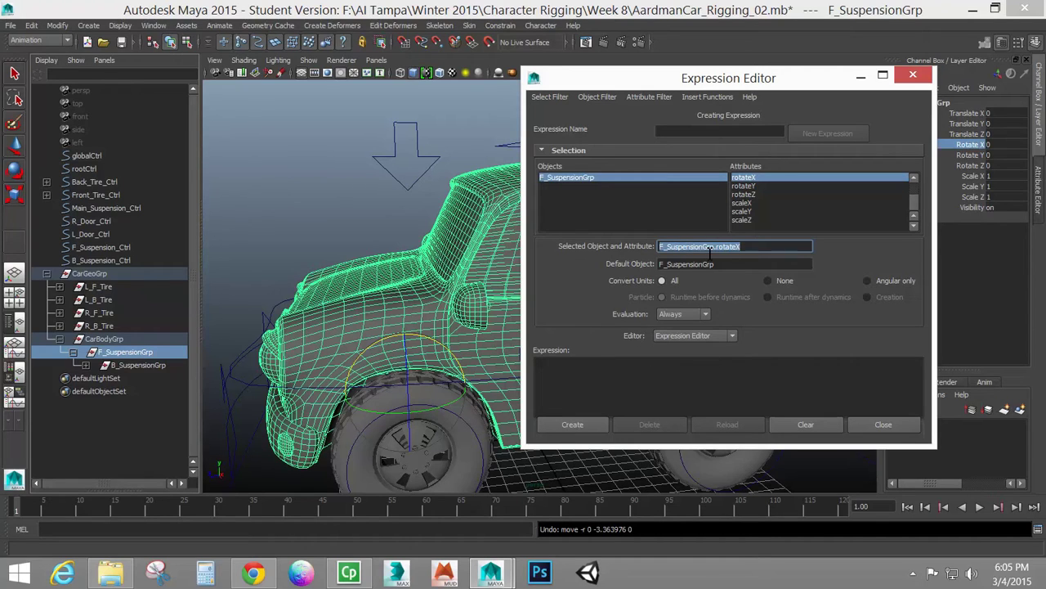
pyautogui.click(667, 384)
pyautogui.hotkey('ctrl', 'v')
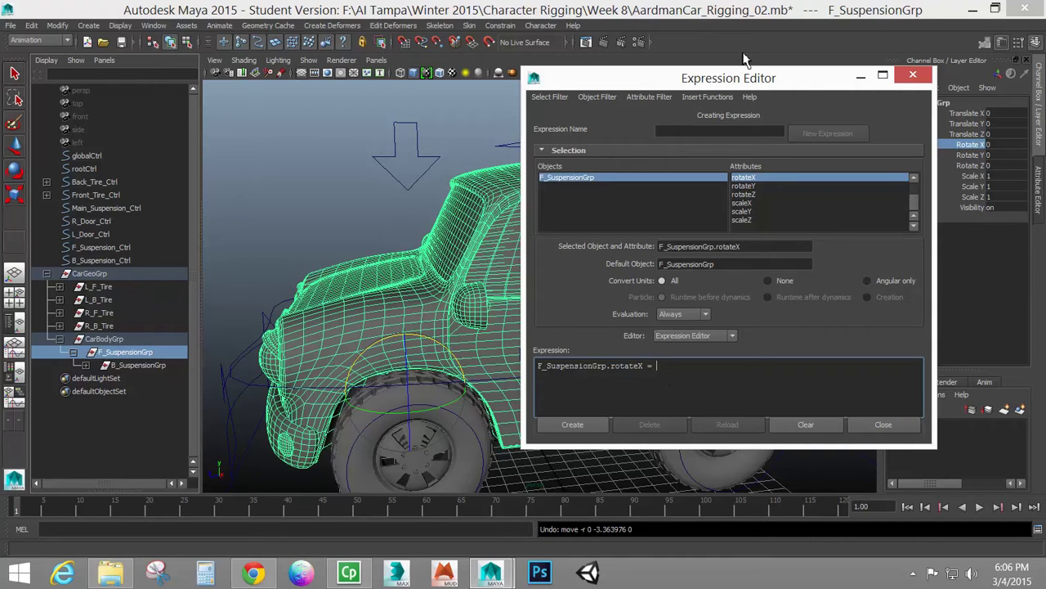
pyautogui.moveTo(739, 85); pyautogui.dragTo(464, 107)
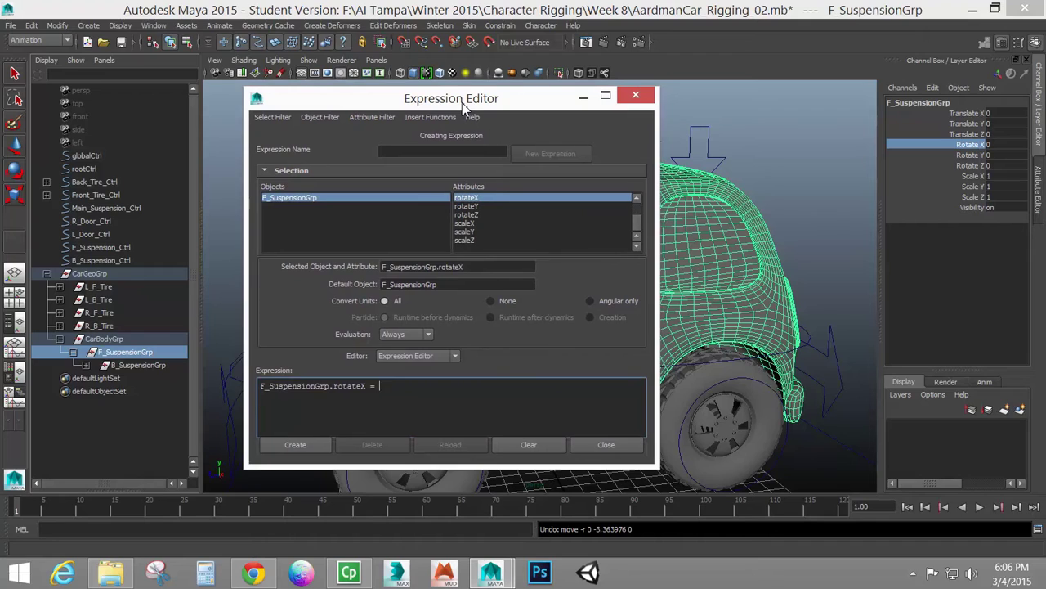
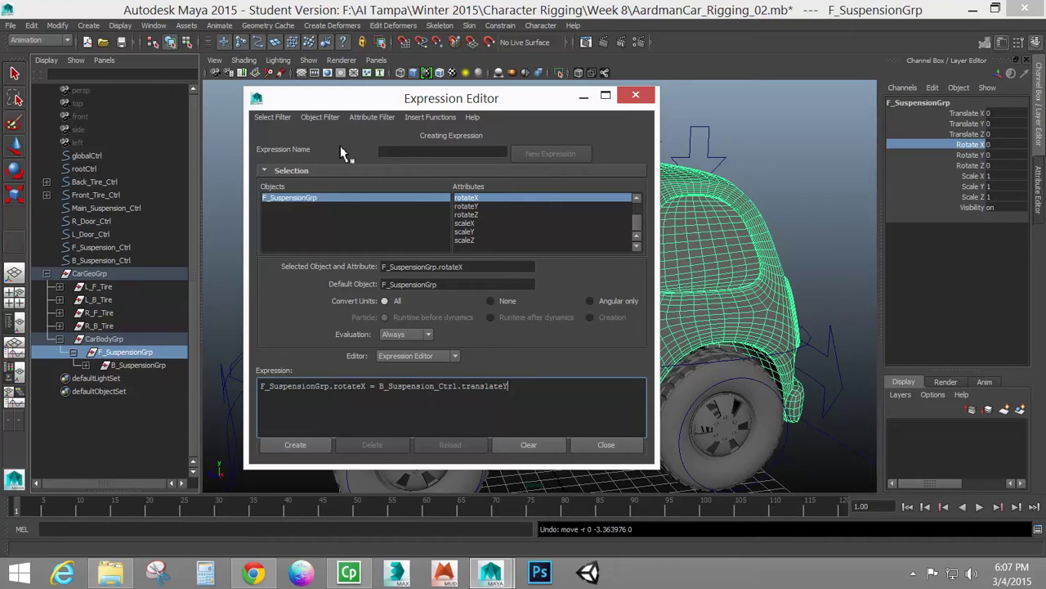
pyautogui.click(452, 150)
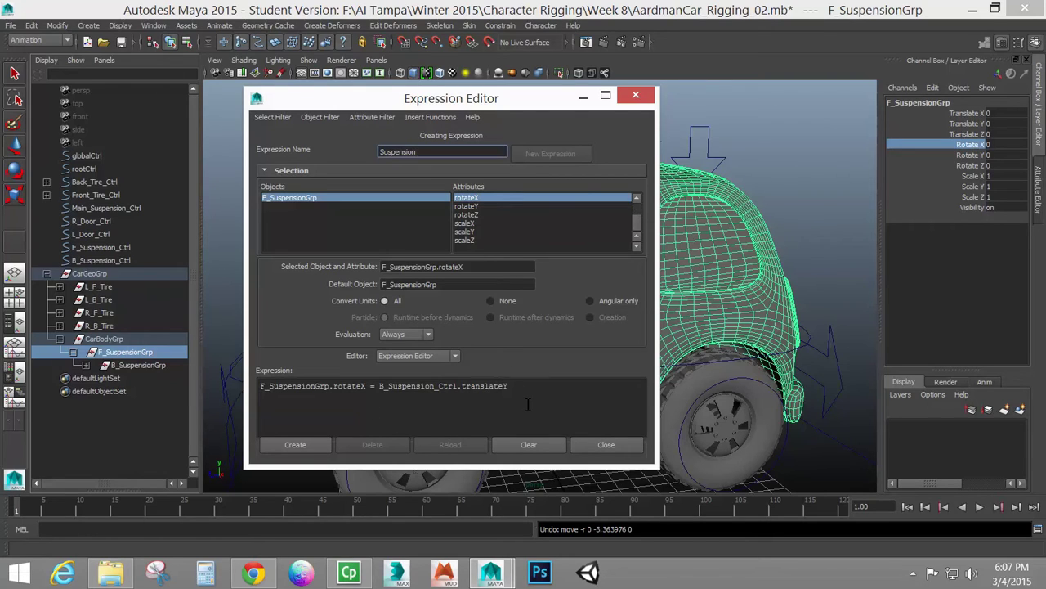
pyautogui.click(296, 445)
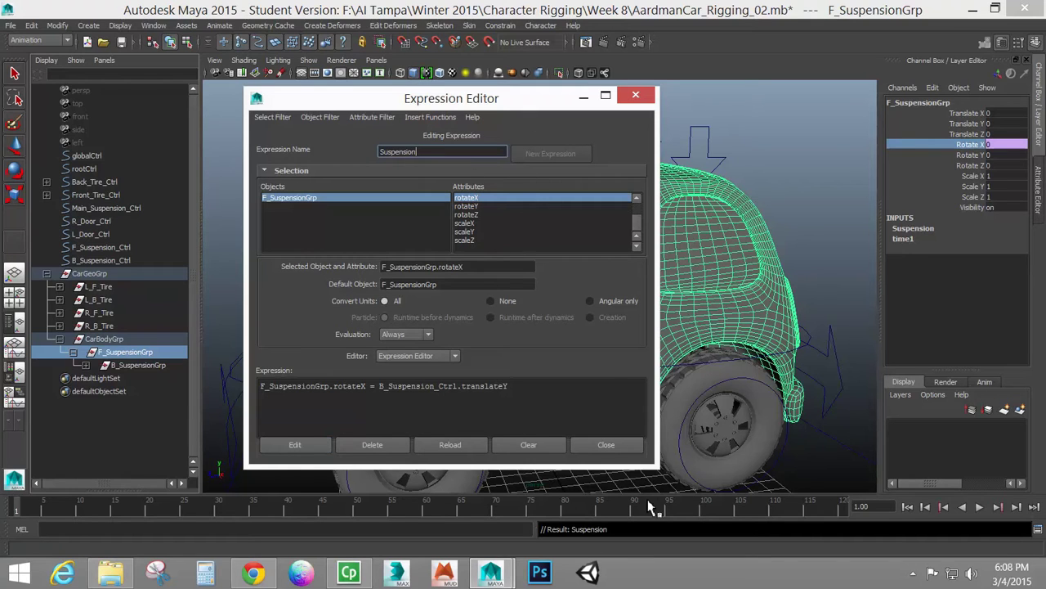
# Try moving B_Suspension_Ctrl down by about 2.6 units, and set its Translate Y back to 0.
pyautogui.moveTo(518, 103); pyautogui.dragTo(241, 120)
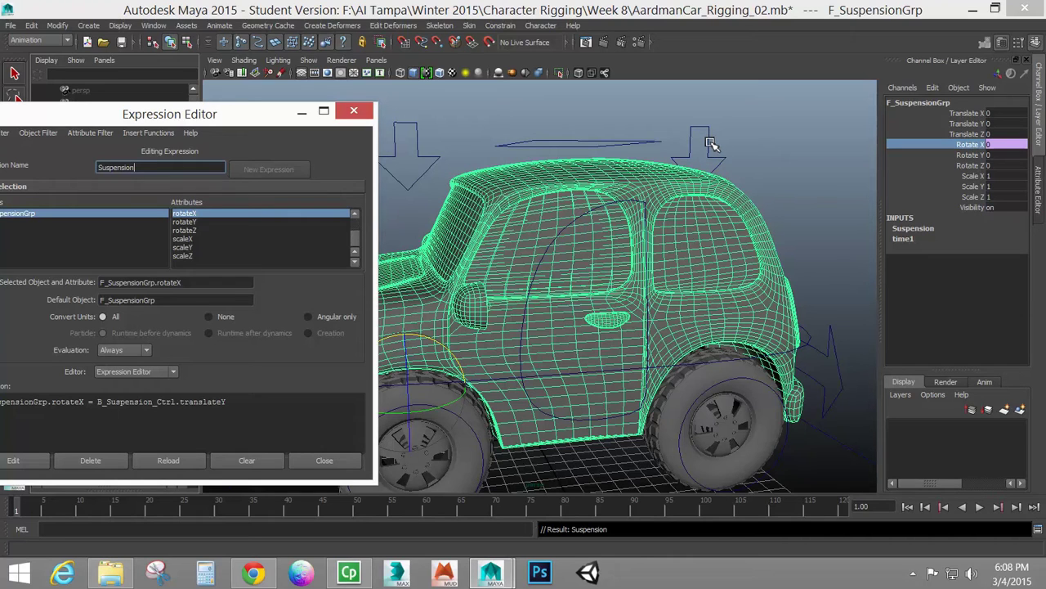
pyautogui.click(709, 144)
pyautogui.press('w')
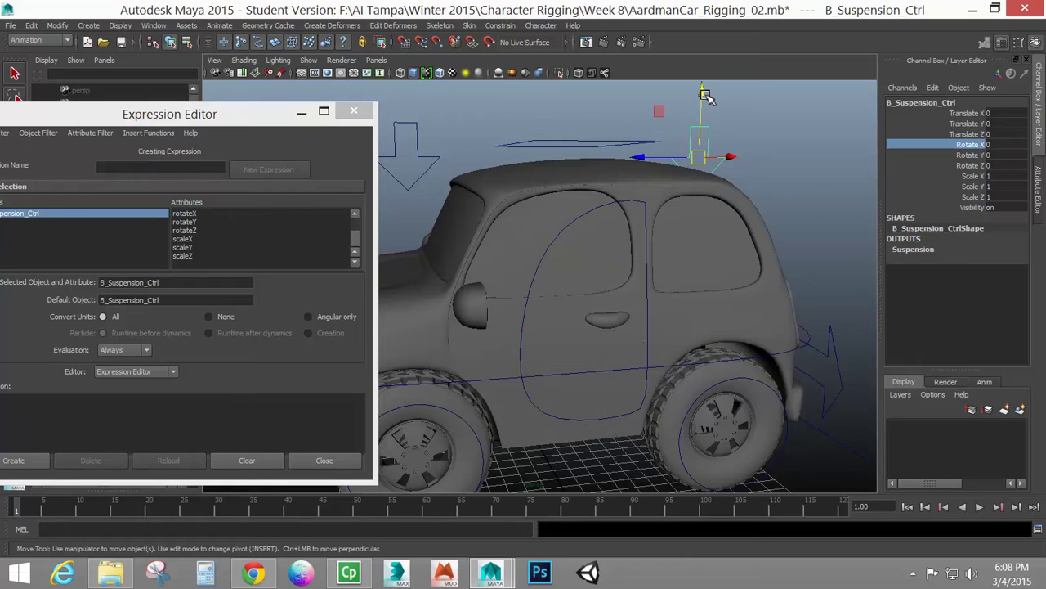
pyautogui.moveTo(704, 95); pyautogui.dragTo(699, 140)
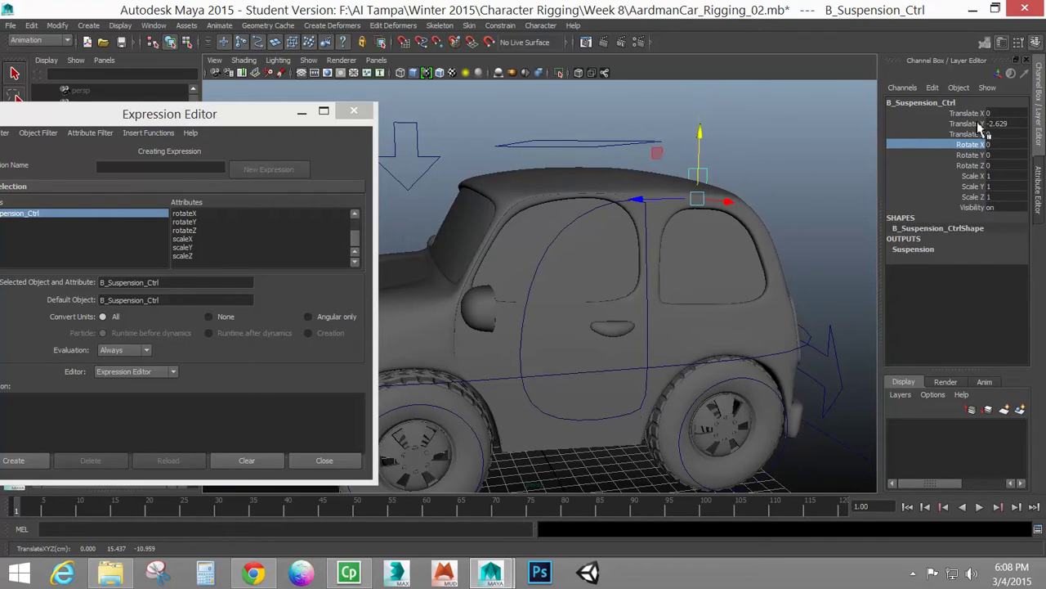
pyautogui.click(1004, 123)
pyautogui.write('0')
pyautogui.press('Return')
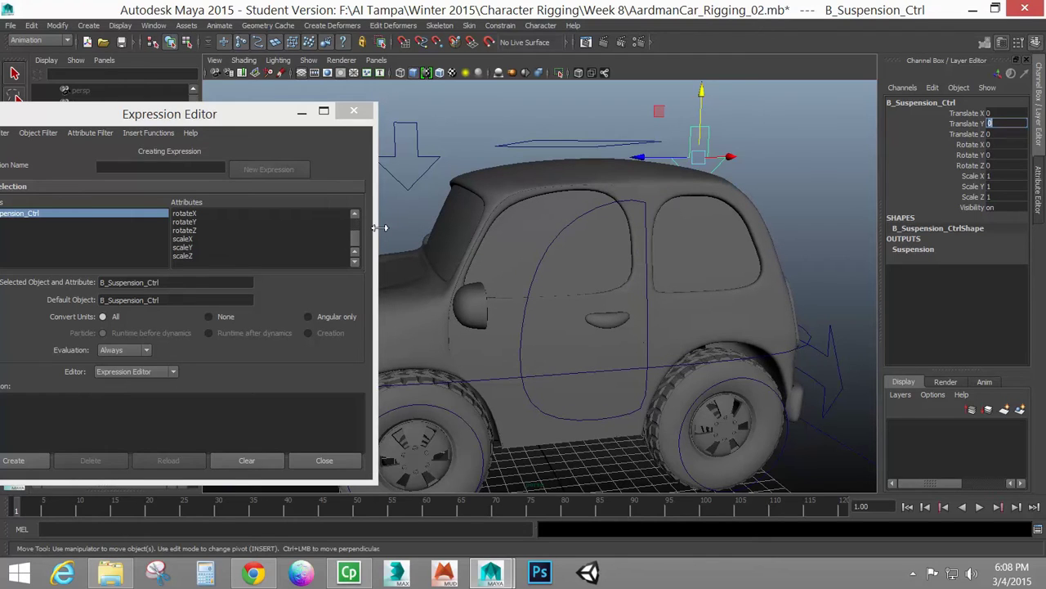
# List the scene's expressions by expression name and load Suspension for editing.
pyautogui.moveTo(239, 124); pyautogui.dragTo(362, 116)
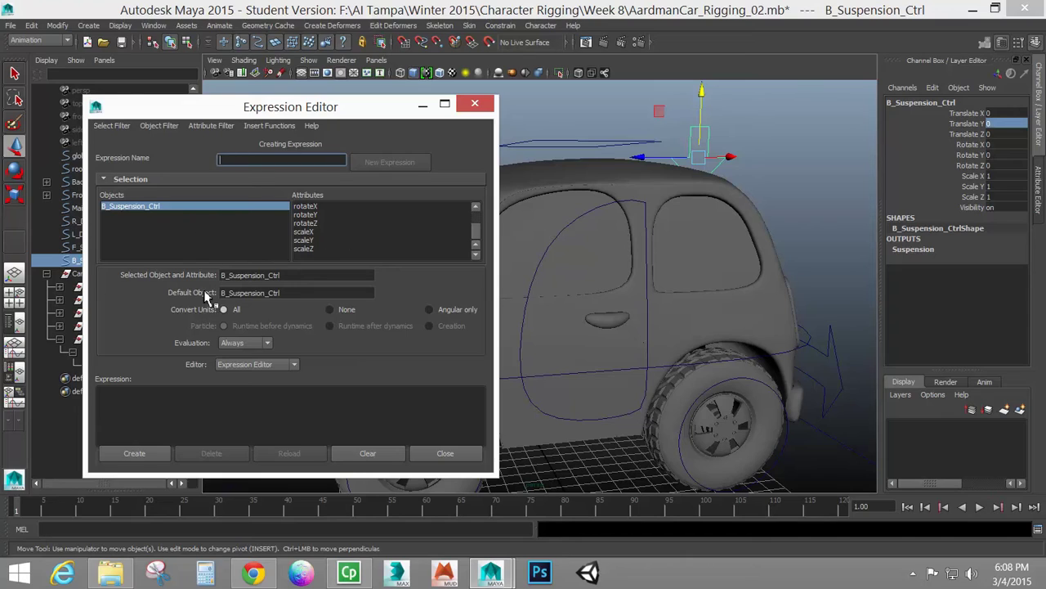
pyautogui.click(114, 126)
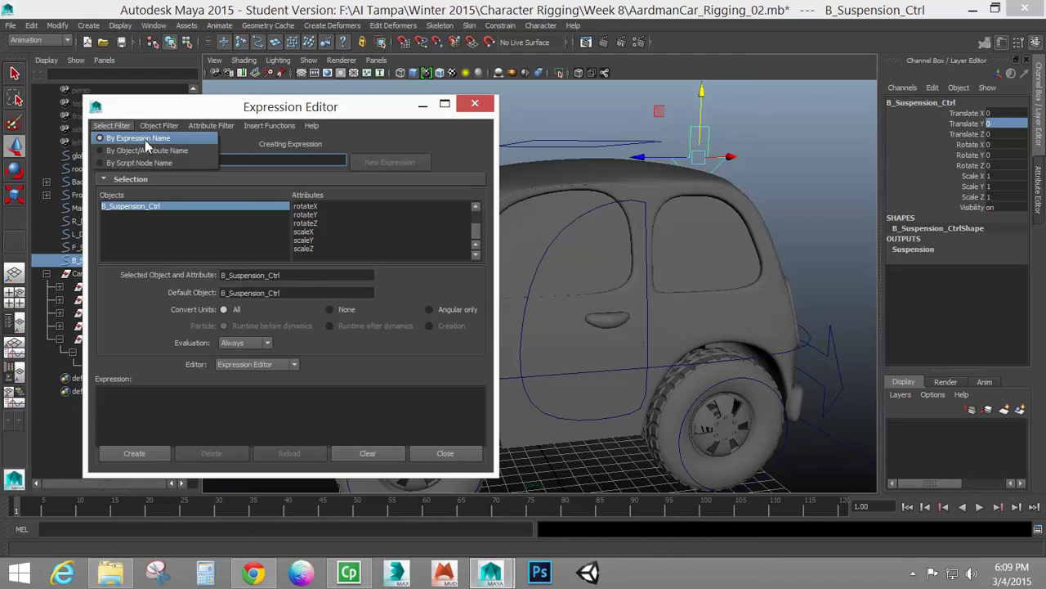
pyautogui.click(139, 139)
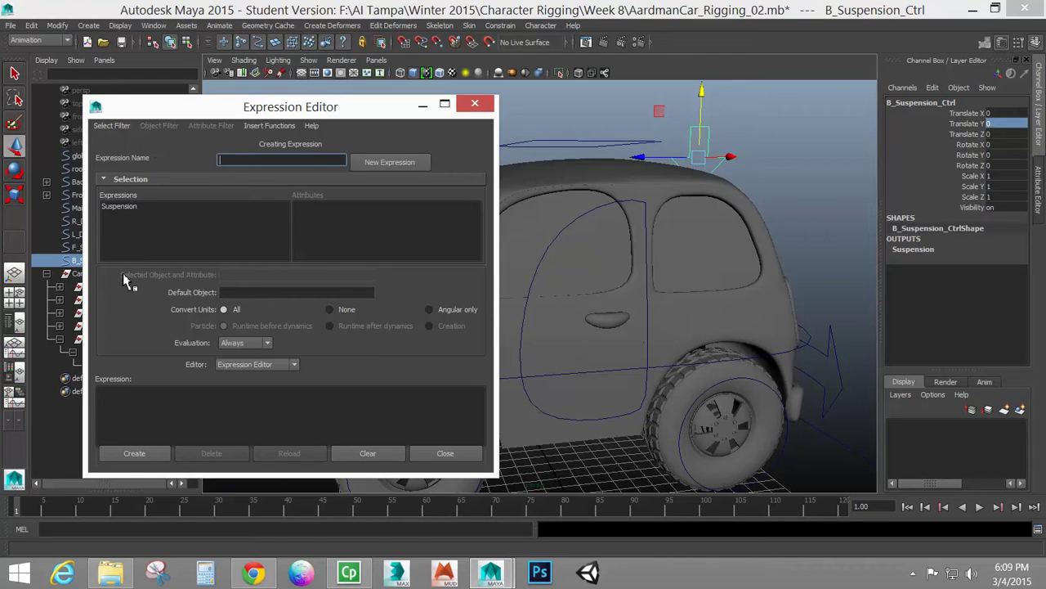
pyautogui.click(129, 211)
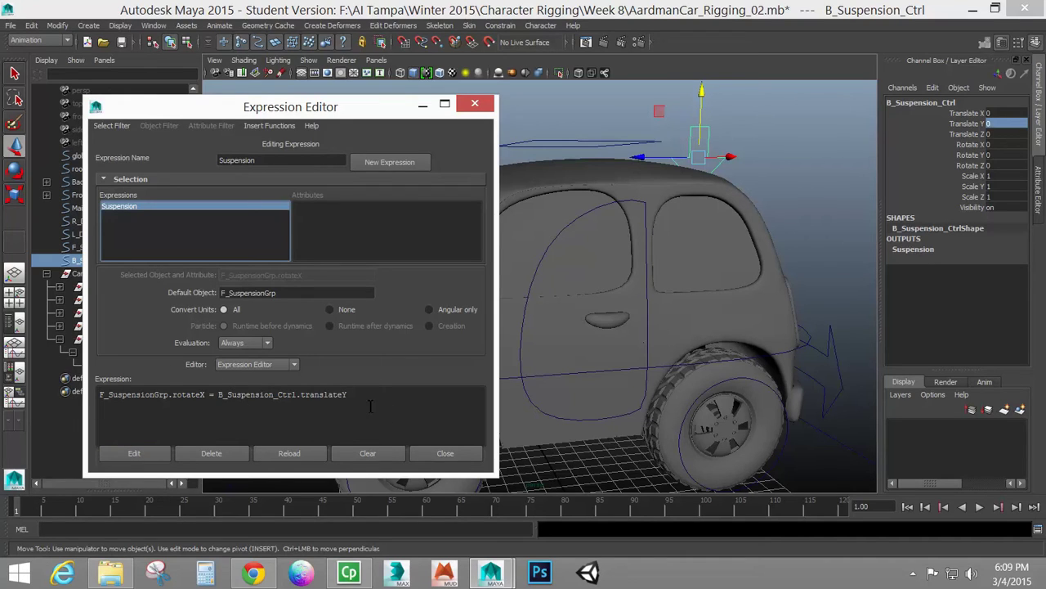
# Add a semicolon to the end of the F_SuspensionGrp.rotateX statement in the Suspension expression.
pyautogui.moveTo(101, 395); pyautogui.dragTo(161, 394)
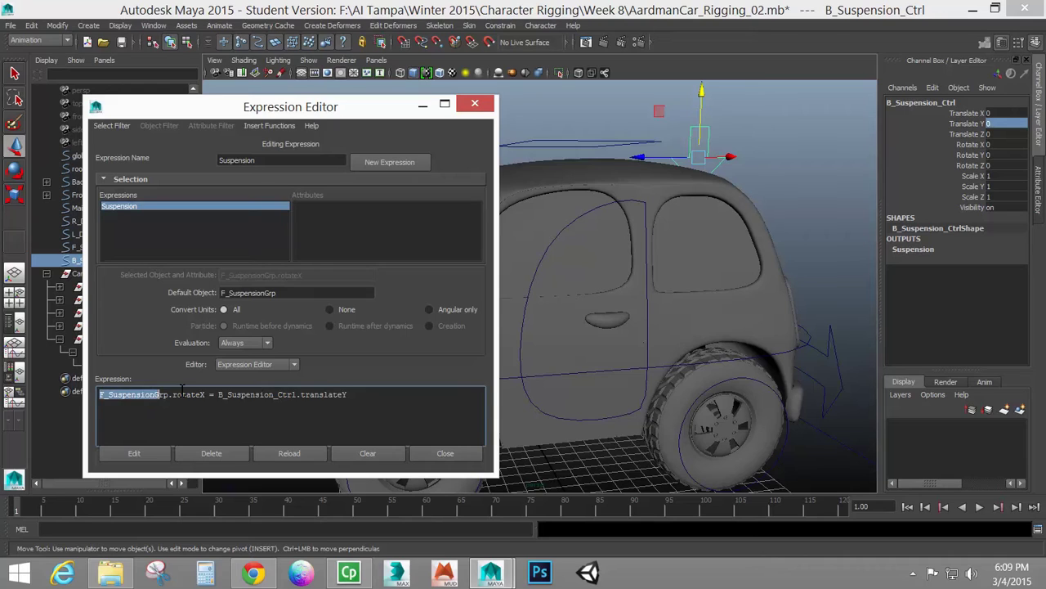
pyautogui.click(185, 390)
pyautogui.moveTo(327, 384); pyautogui.dragTo(355, 397)
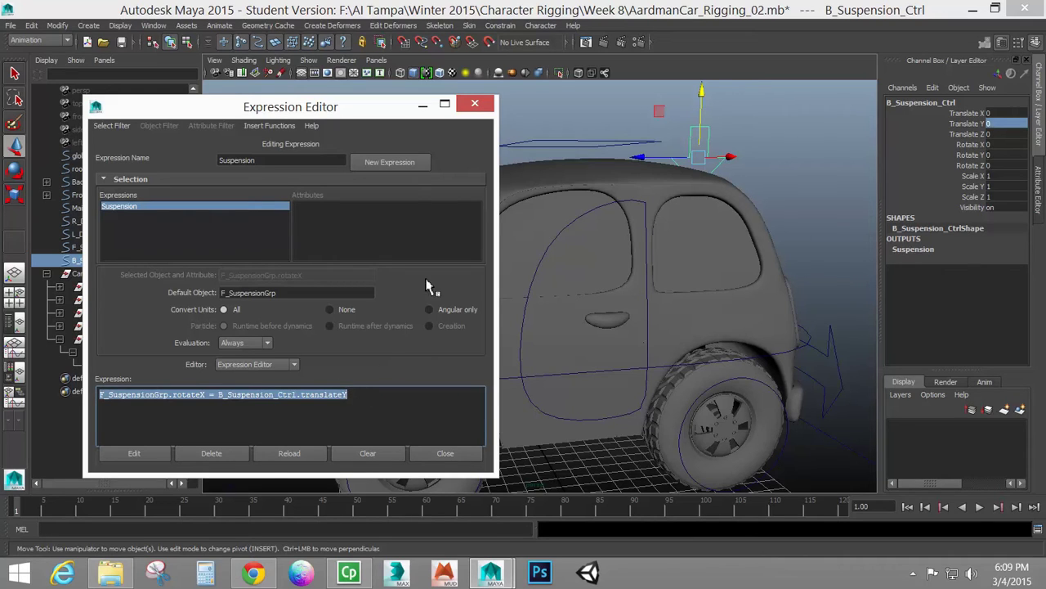
pyautogui.click(360, 394)
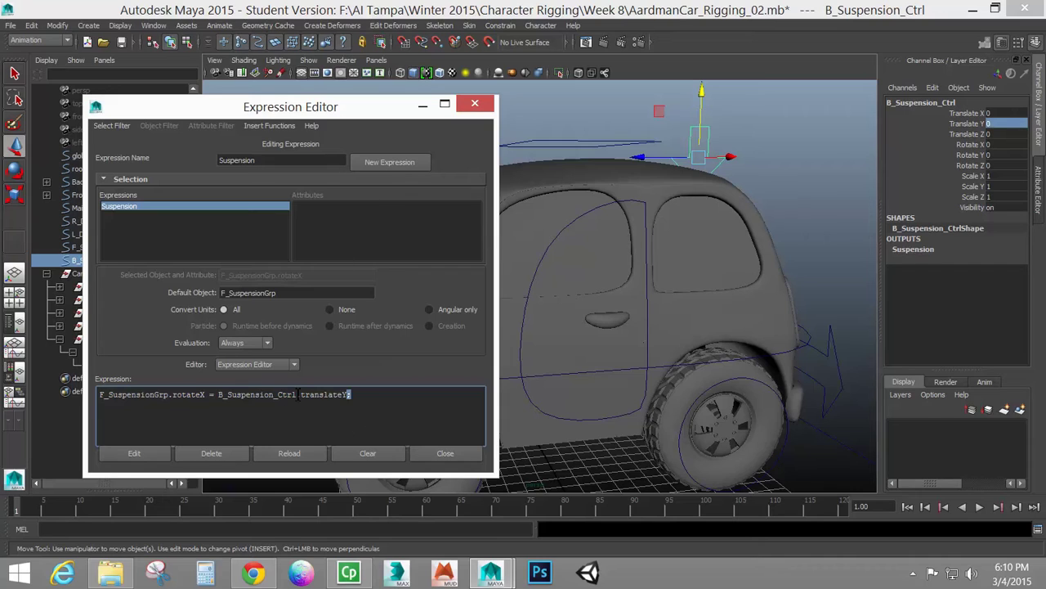
# Duplicate the statement on a second line, change it to "B_SuspensionGrp.rotateX = F_Suspension_Ctrl.translateY;", and apply the expression edit.
pyautogui.moveTo(352, 394); pyautogui.dragTo(99, 395)
pyautogui.hotkey('ctrl', 'c')
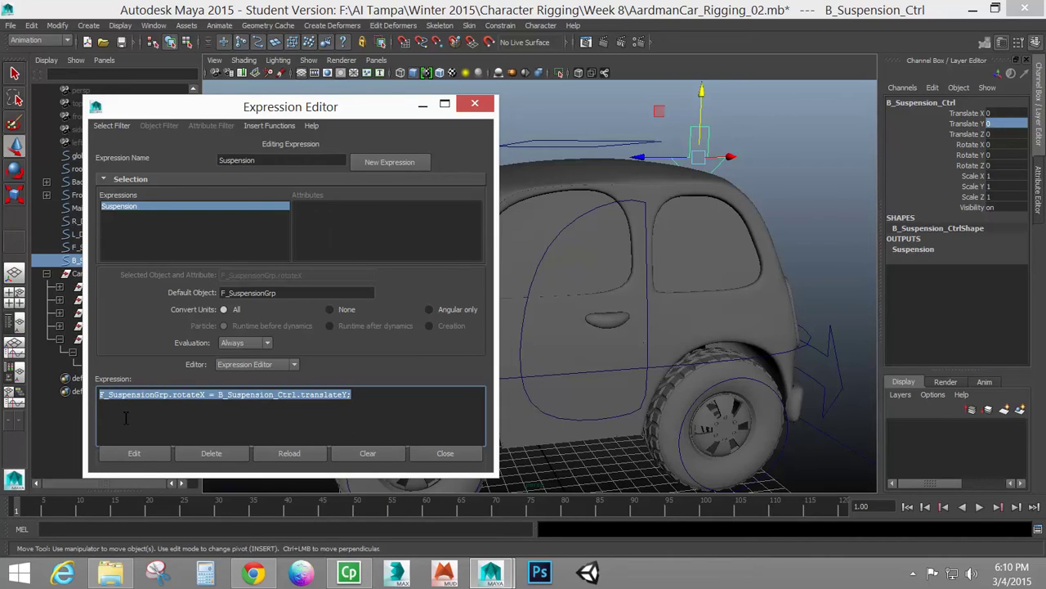
pyautogui.click(110, 412)
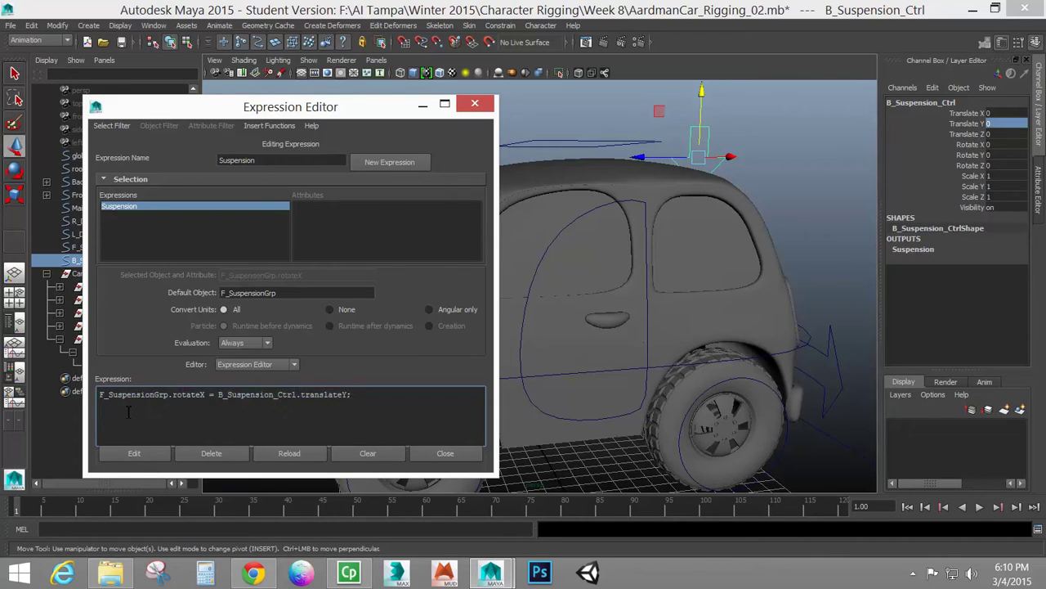
pyautogui.hotkey('ctrl', 'v')
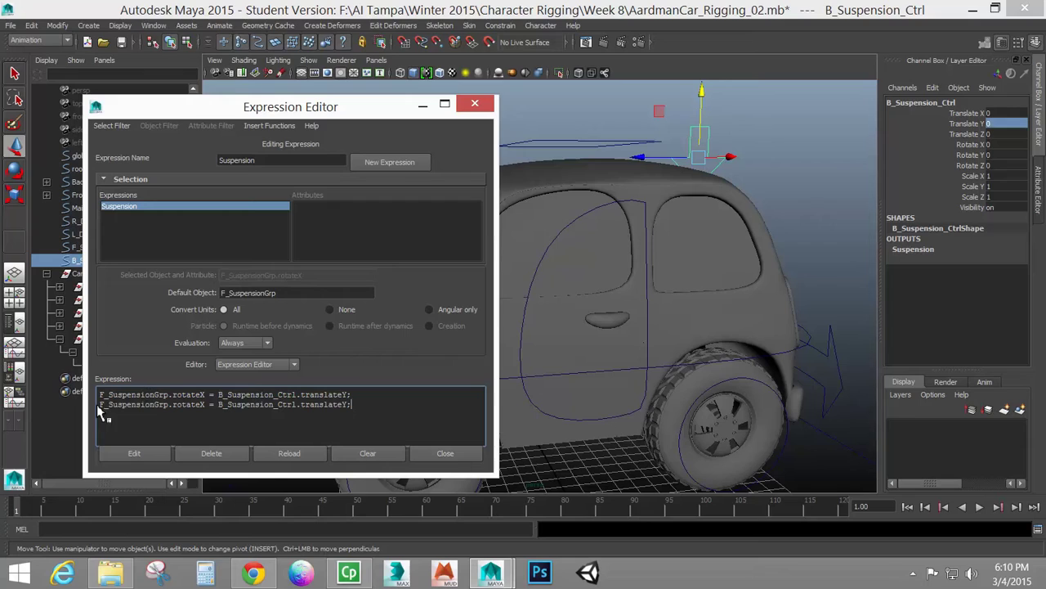
pyautogui.moveTo(99, 404); pyautogui.dragTo(106, 408)
pyautogui.write('B')
pyautogui.moveTo(217, 404); pyautogui.dragTo(224, 409)
pyautogui.click(142, 458)
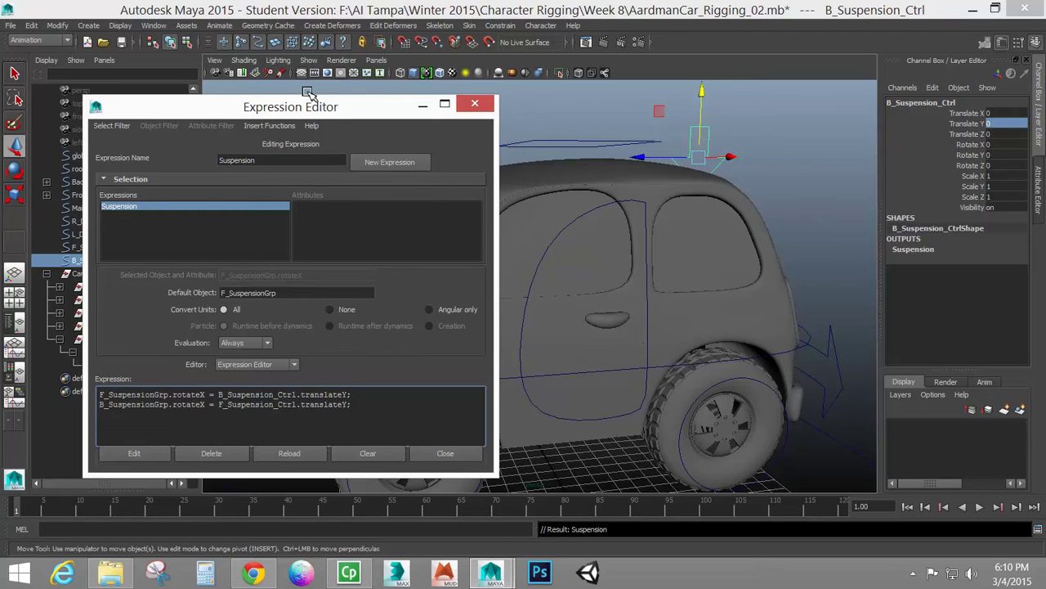
# Try moving F_Suspension_Ctrl up and down, ending about 3.5 units below its start, and undo the movement.
pyautogui.moveTo(296, 113); pyautogui.dragTo(846, 142)
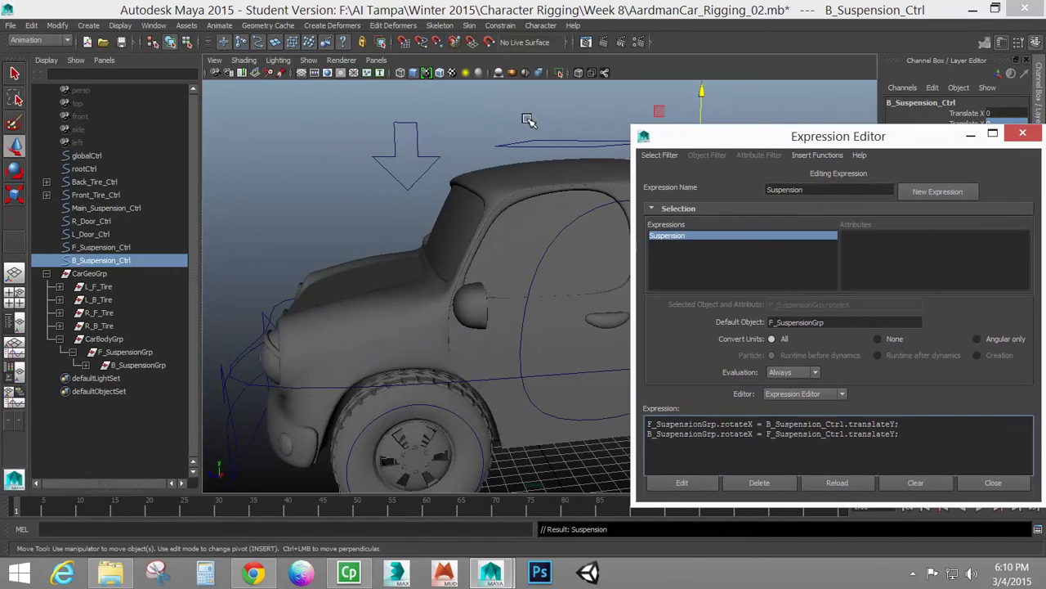
pyautogui.click(384, 138)
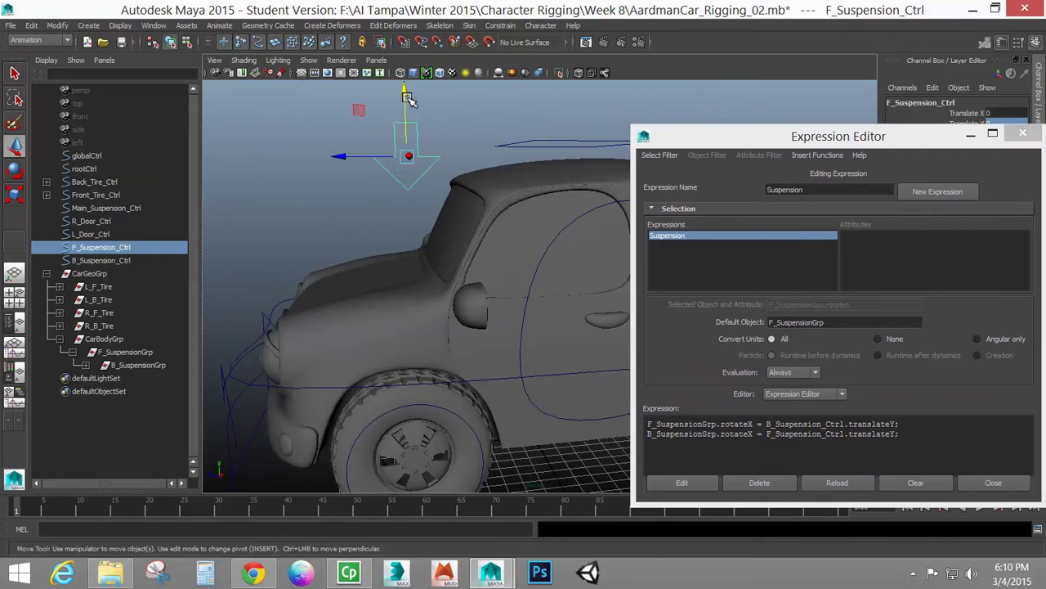
pyautogui.moveTo(404, 96); pyautogui.dragTo(378, 226)
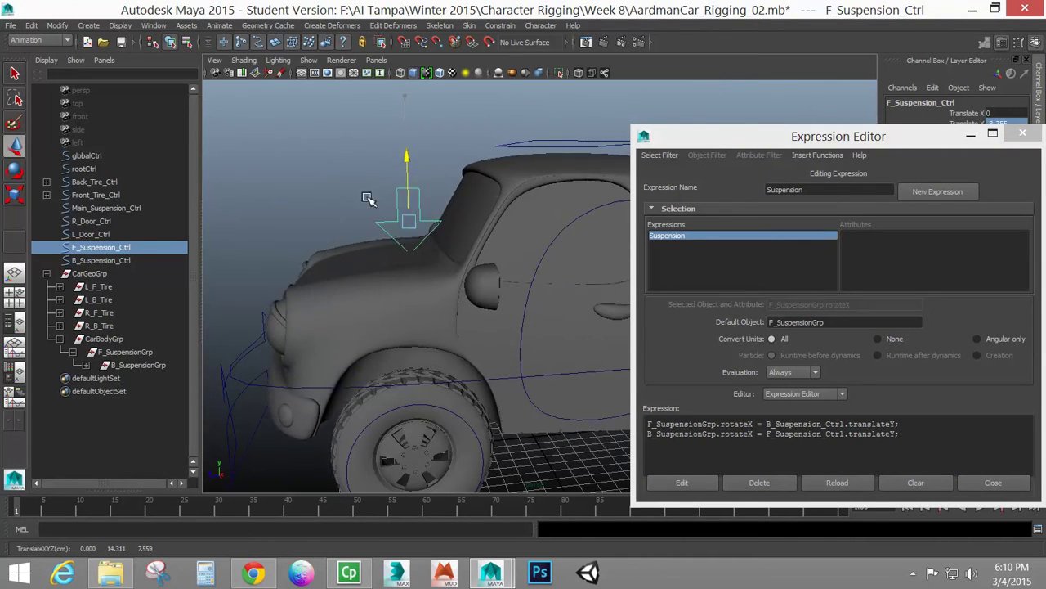
pyautogui.moveTo(388, 137); pyautogui.dragTo(392, 206)
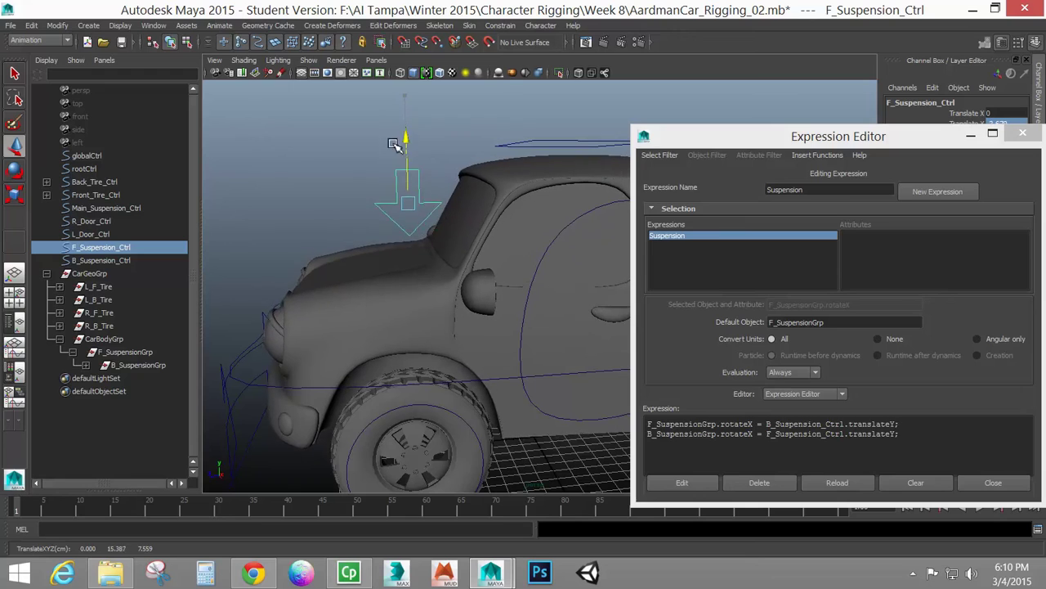
pyautogui.moveTo(400, 106); pyautogui.dragTo(396, 179)
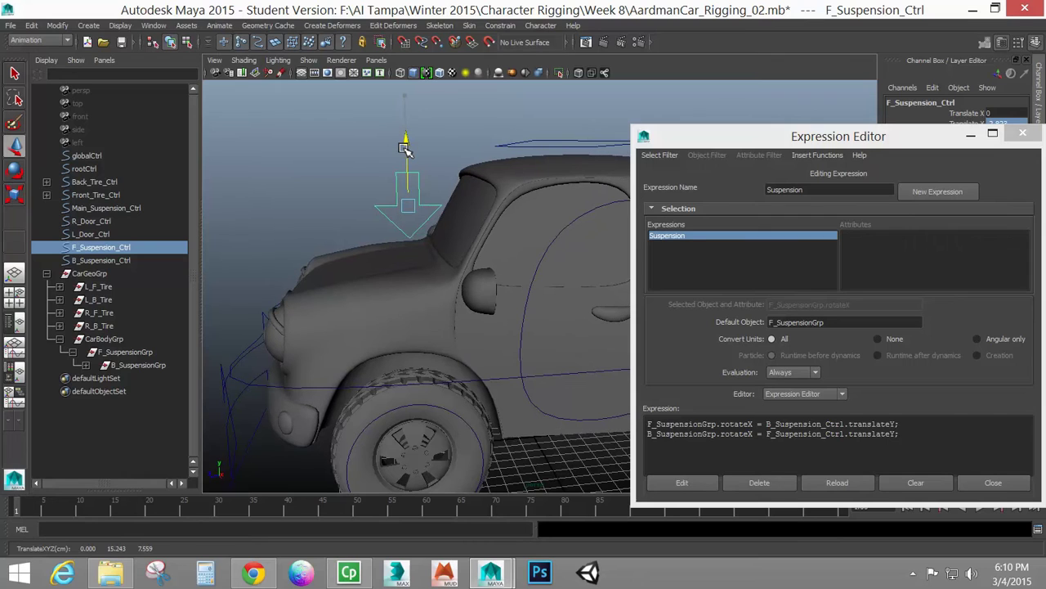
pyautogui.moveTo(404, 148)
pyautogui.mouseDown()
pyautogui.moveTo(399, 174)
pyautogui.moveTo(406, 121)
pyautogui.moveTo(398, 186)
pyautogui.moveTo(401, 128)
pyautogui.moveTo(401, 158)
pyautogui.mouseUp()
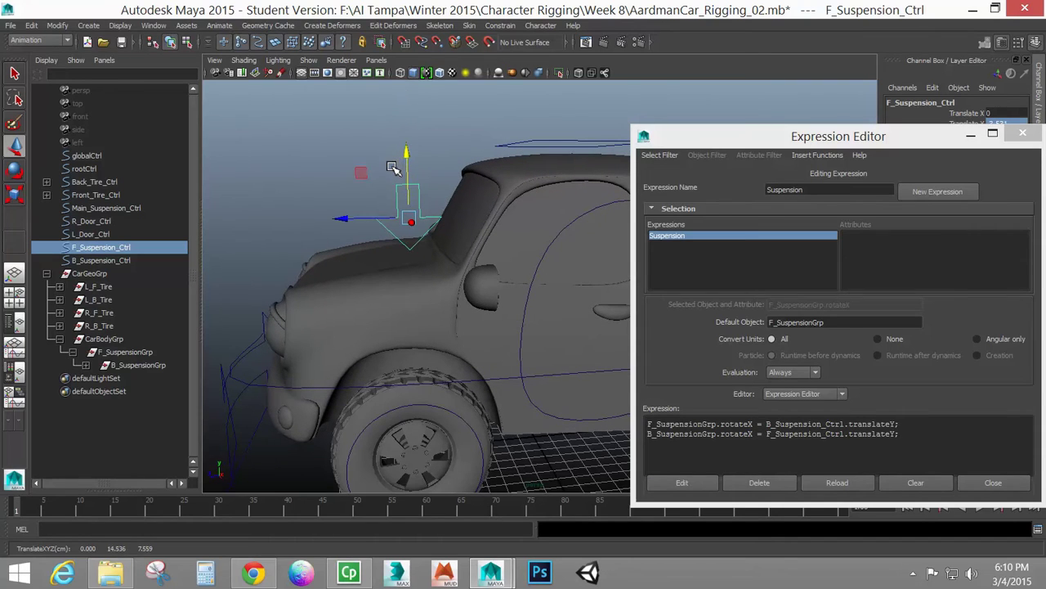
pyautogui.hotkey('ctrl', 'z')
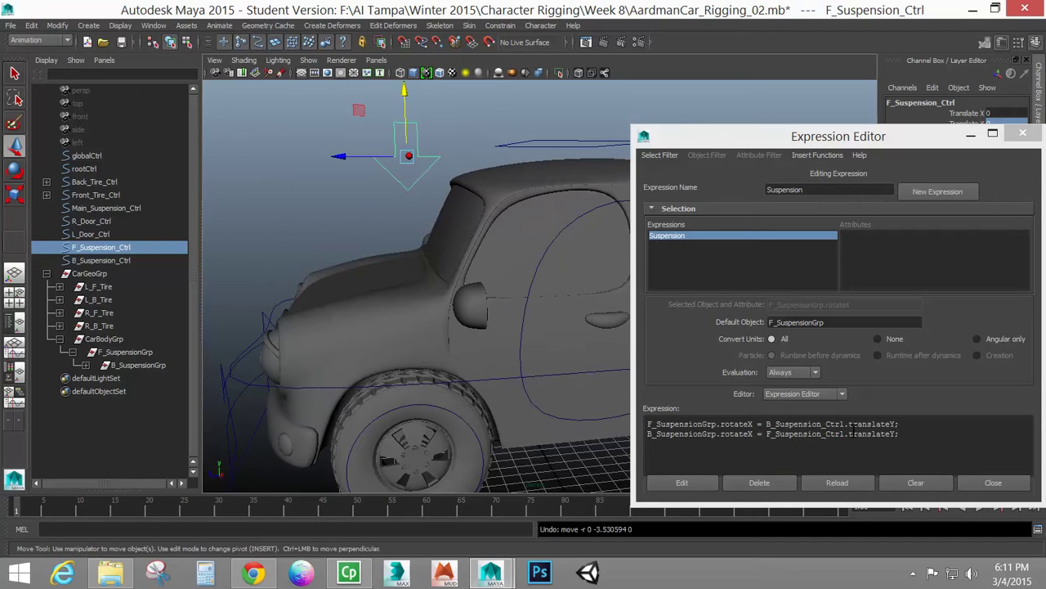
# Negate the control in the second statement to read "B_SuspensionGrp.rotateX = -F_Suspension_Ctrl.translateY;" and apply the expression edit.
pyautogui.click(769, 435)
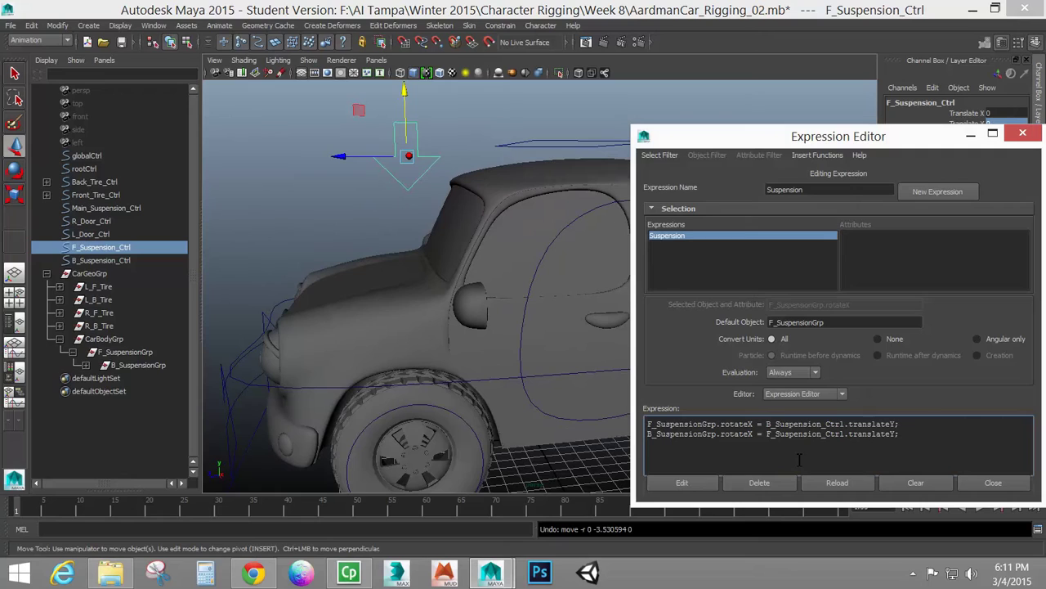
pyautogui.write('-')
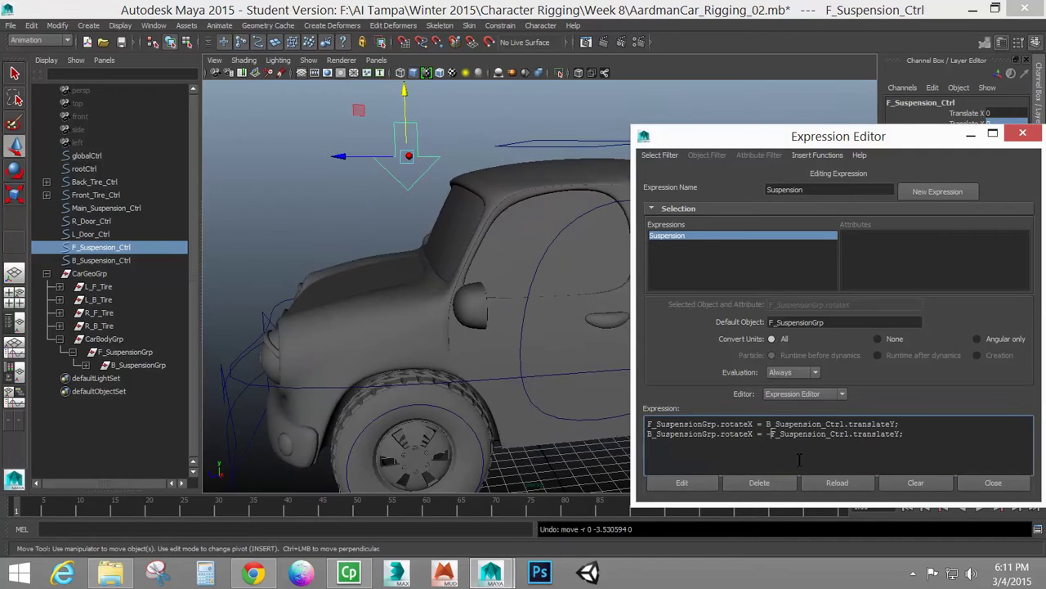
pyautogui.click(682, 482)
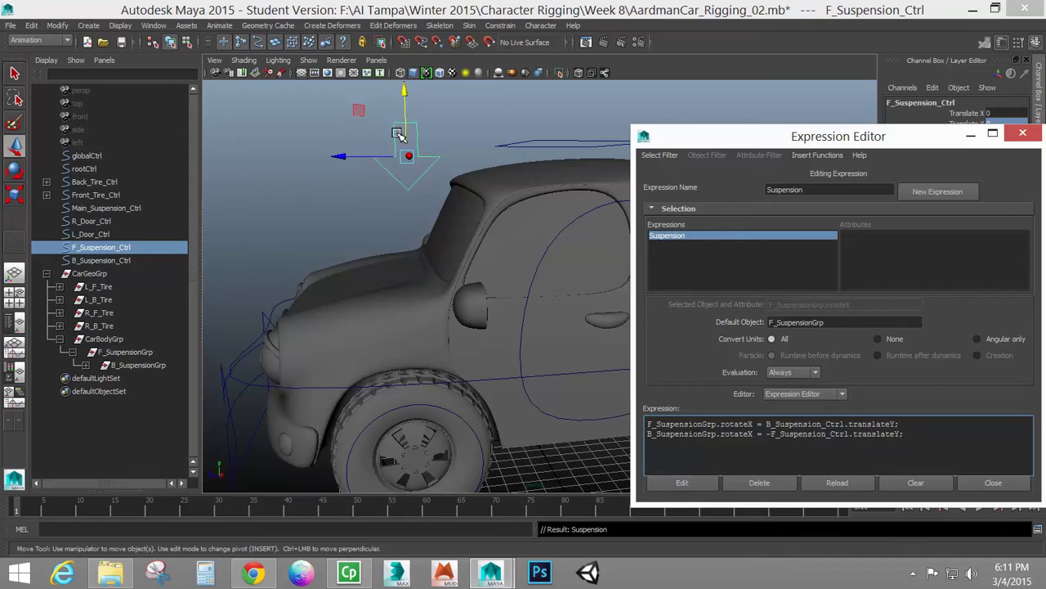
# Try moving F_Suspension_Ctrl down by about 3.4 units with the negated expression, and undo the move.
pyautogui.moveTo(409, 117); pyautogui.dragTo(369, 177)
pyautogui.hotkey('ctrl', 'z')
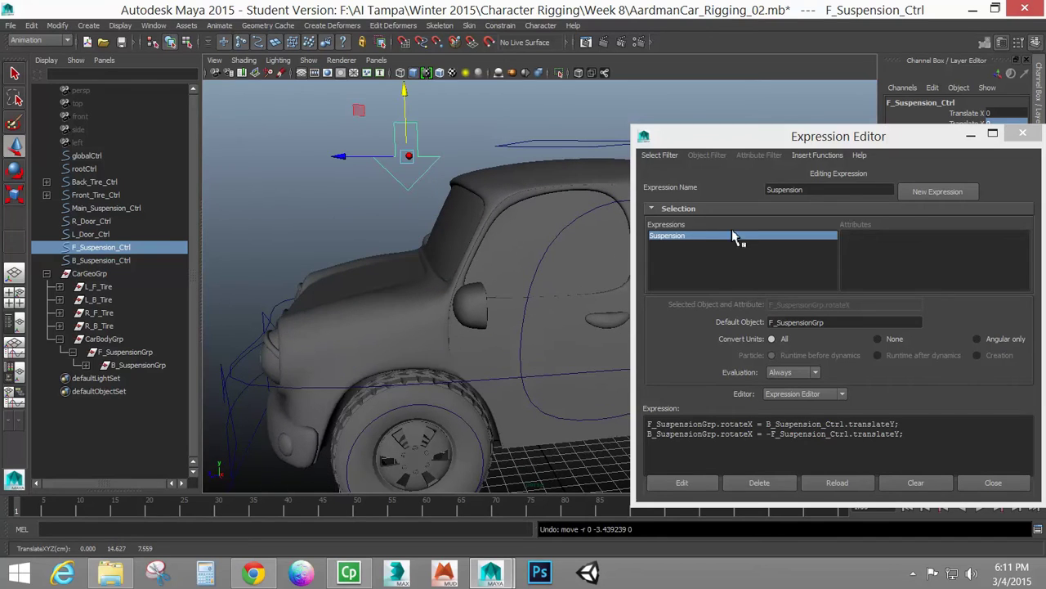
# Minimize the Expression Editor and point-constrain CarBodyGrp to Main_Suspension_Ctrl on all axes with the offset maintained.
pyautogui.click(971, 136)
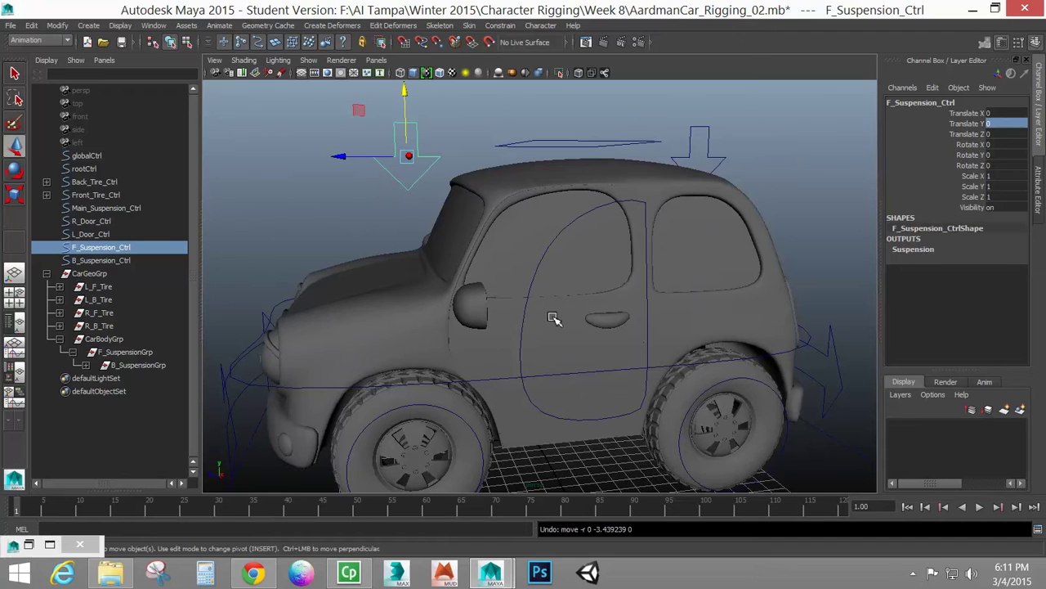
pyautogui.click(585, 142)
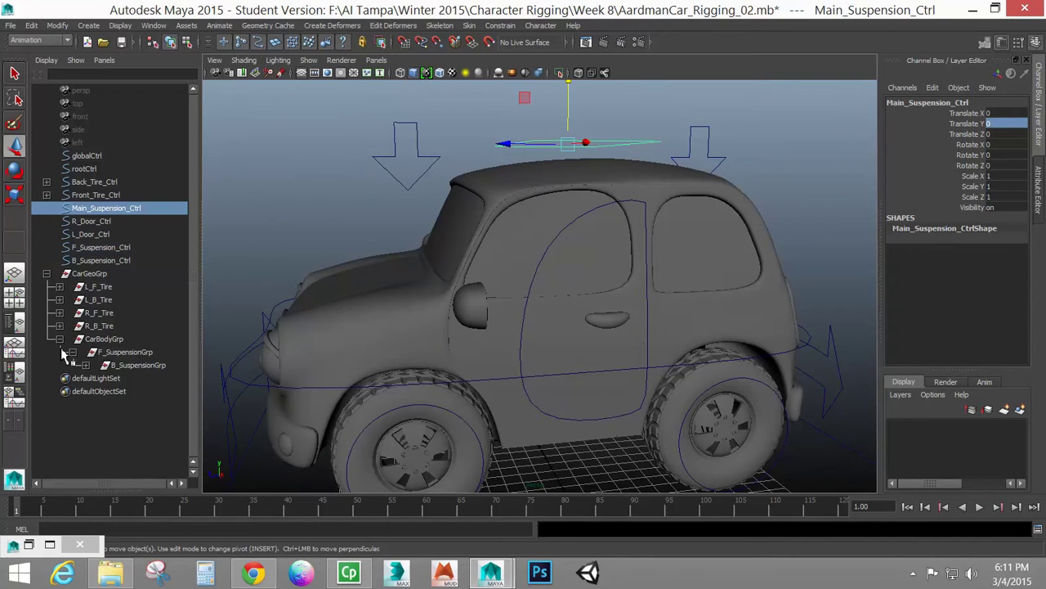
pyautogui.click(128, 341)
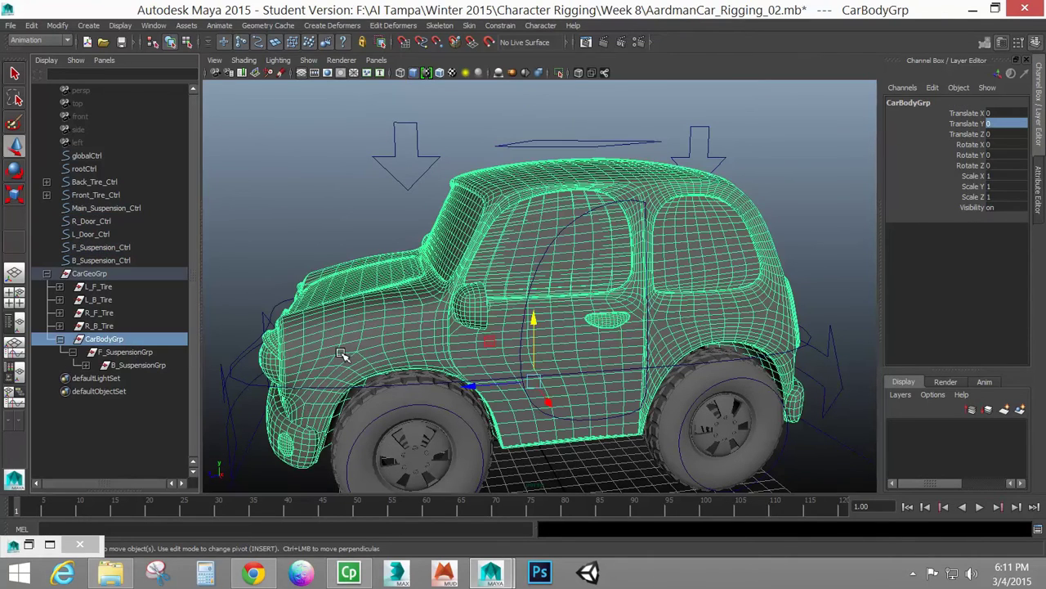
pyautogui.click(533, 149)
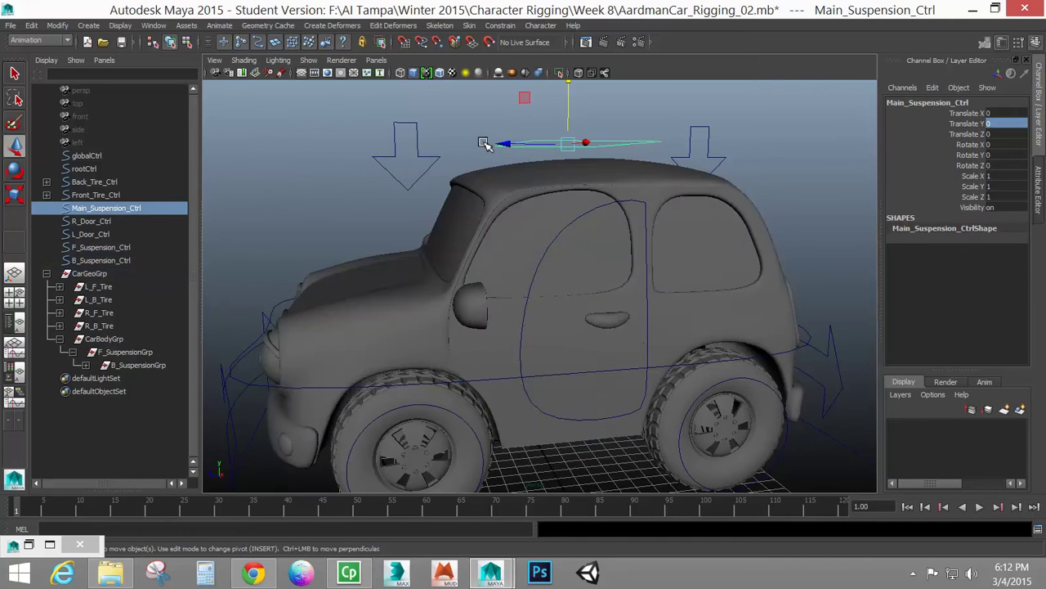
pyautogui.click(123, 342)
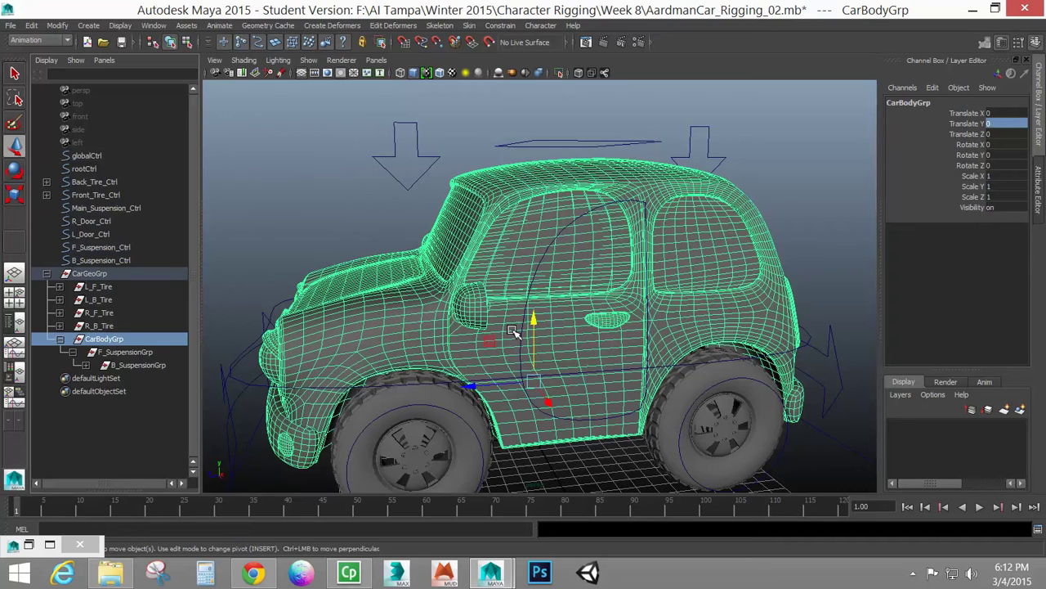
pyautogui.click(563, 143)
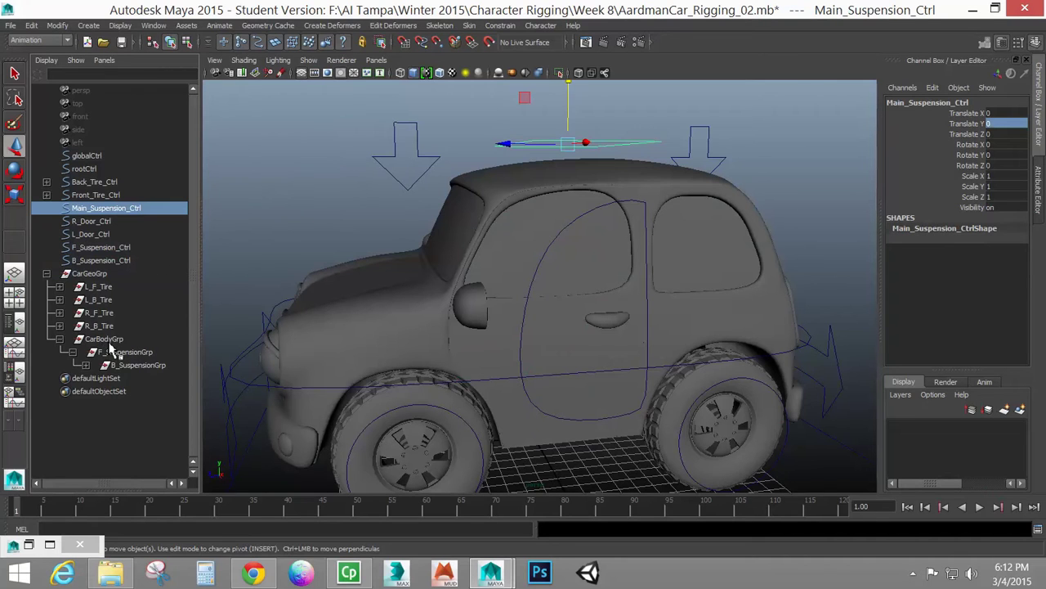
pyautogui.keyDown('ctrl'); pyautogui.click(108, 339); pyautogui.keyUp('ctrl')
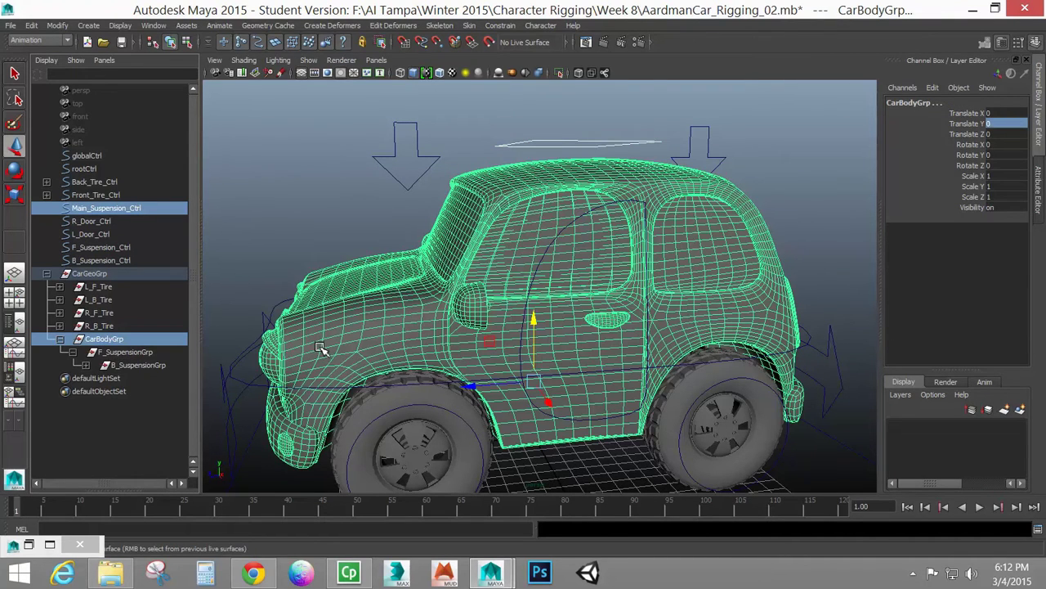
pyautogui.click(500, 26)
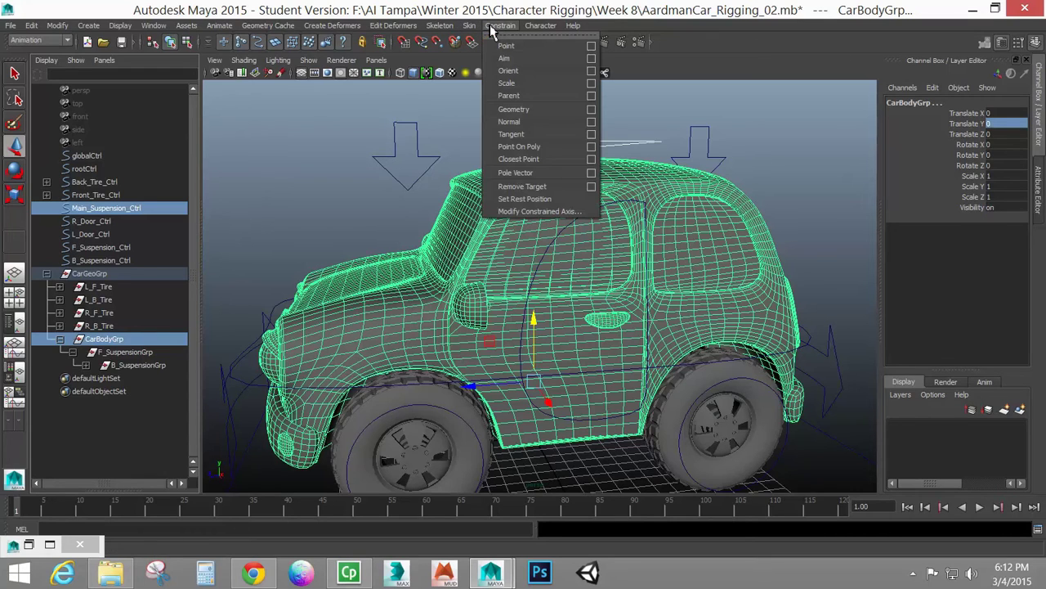
pyautogui.click(591, 47)
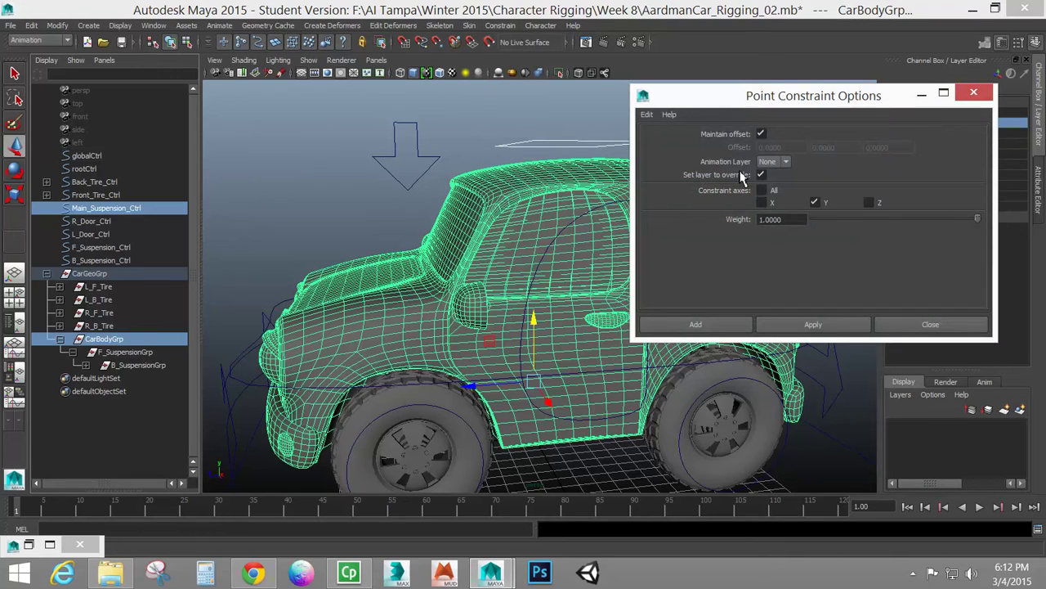
pyautogui.click(760, 133)
pyautogui.click(761, 190)
pyautogui.click(729, 327)
# Try moving Main_Suspension_Ctrl vertically and lengthwise to test the point constraint, and undo the moves.
pyautogui.click(553, 141)
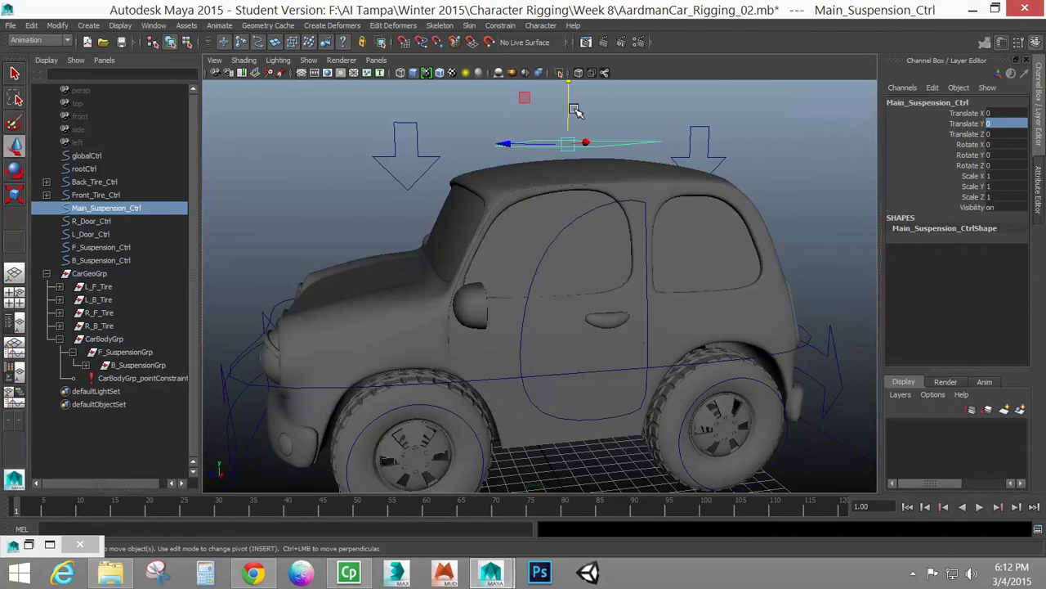
pyautogui.moveTo(573, 111); pyautogui.dragTo(580, 100)
pyautogui.hotkey('ctrl', 'z')
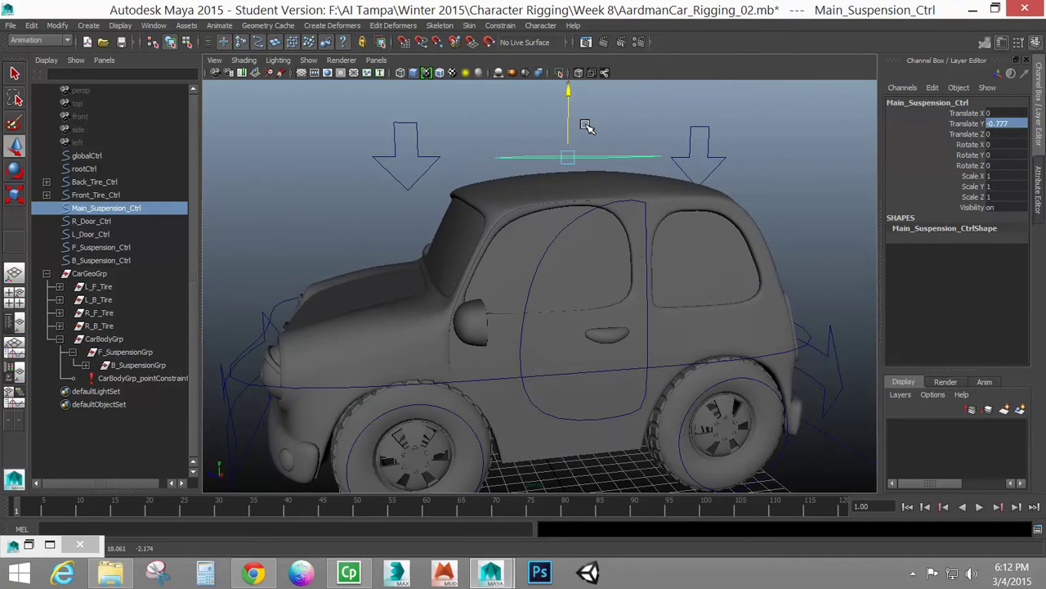
pyautogui.hotkey('ctrl', 'z')
pyautogui.hotkey('ctrl', 'z')
pyautogui.hotkey('ctrl', 'z')
pyautogui.hotkey('ctrl', 'z')
pyautogui.hotkey('ctrl', 'z')
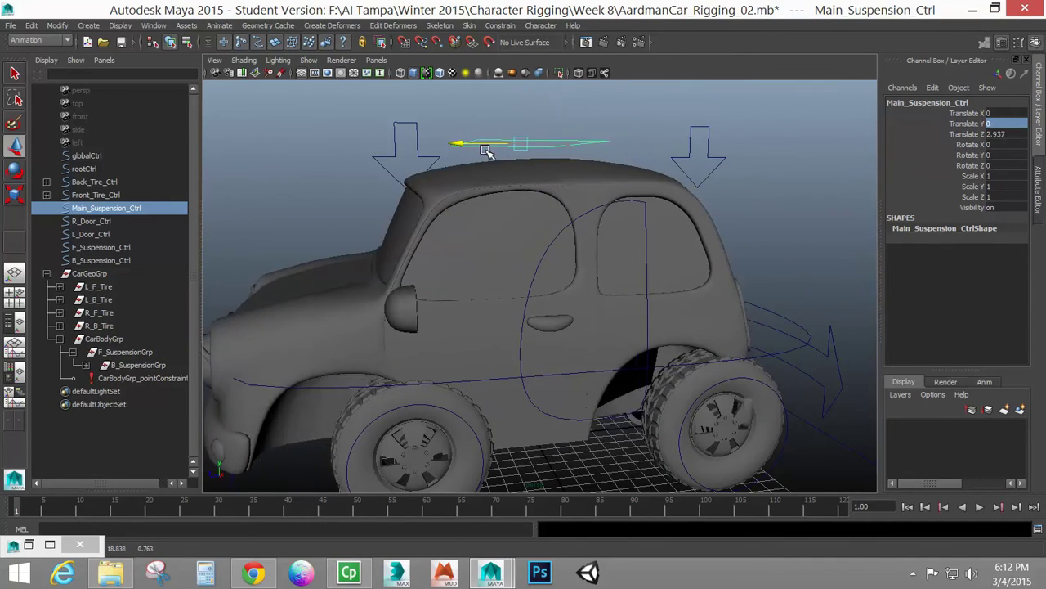
pyautogui.keyDown('alt'); pyautogui.moveTo(607, 178); pyautogui.dragTo(578, 160); pyautogui.keyUp('alt')
pyautogui.hotkey('ctrl', 'z')
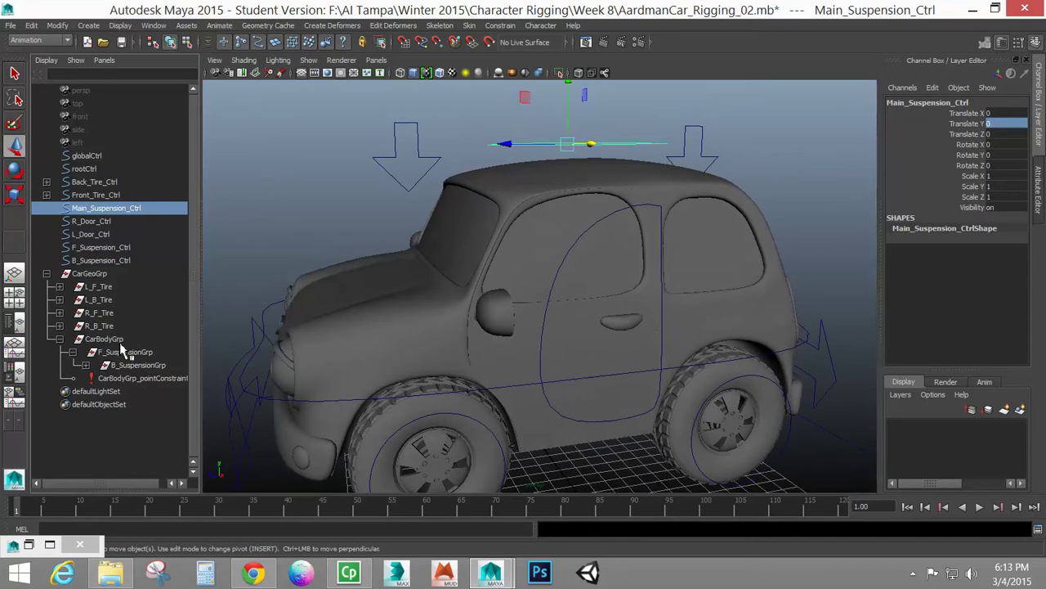
# Orient-constrain CarBodyGrp to Main_Suspension_Ctrl on all axes with the offset maintained.
pyautogui.keyDown('ctrl'); pyautogui.click(115, 340); pyautogui.keyUp('ctrl')
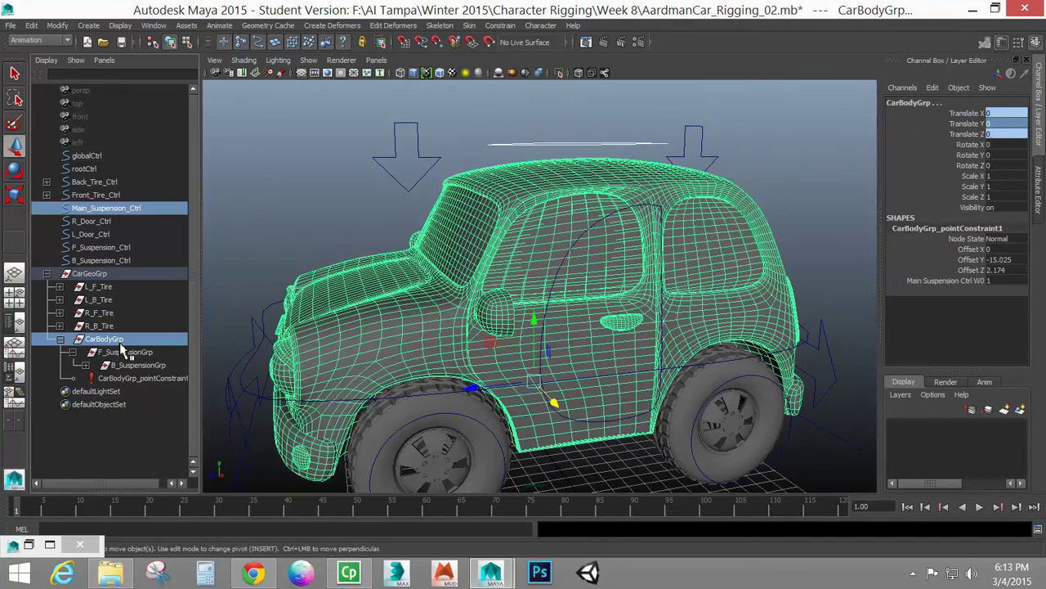
pyautogui.click(501, 26)
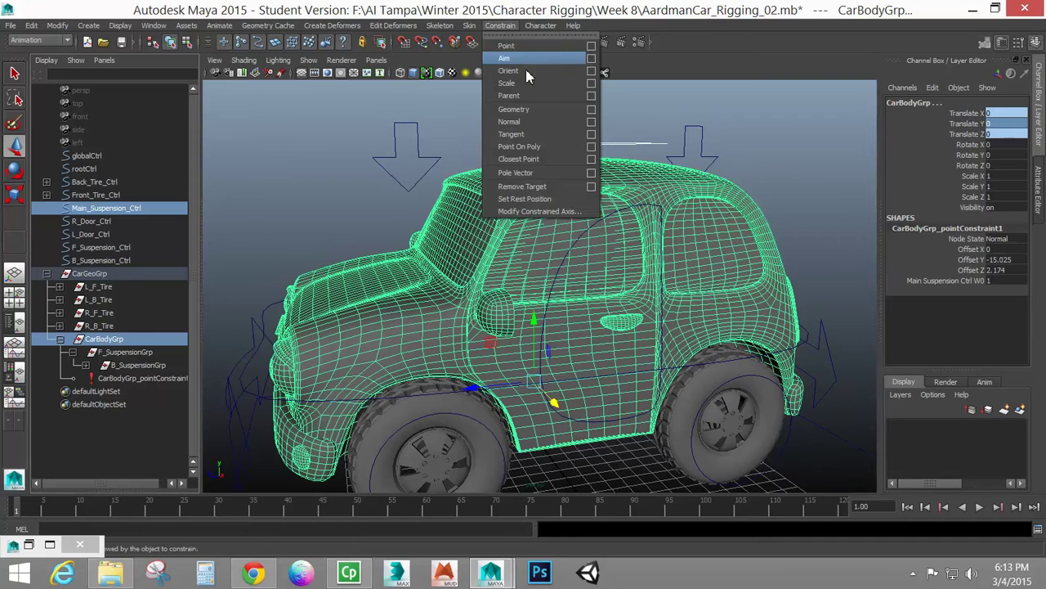
pyautogui.click(591, 72)
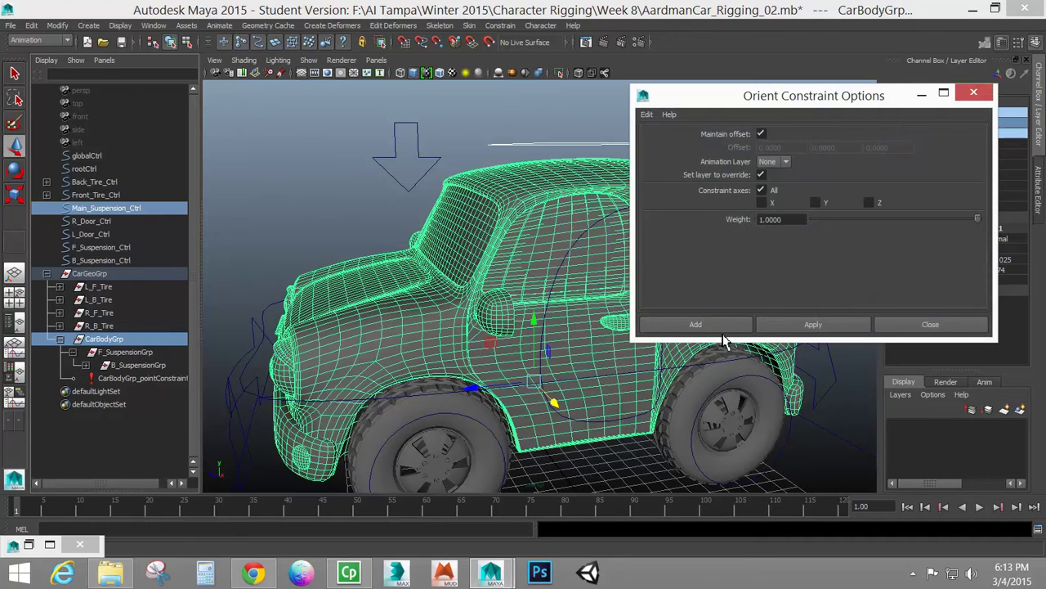
pyautogui.click(726, 327)
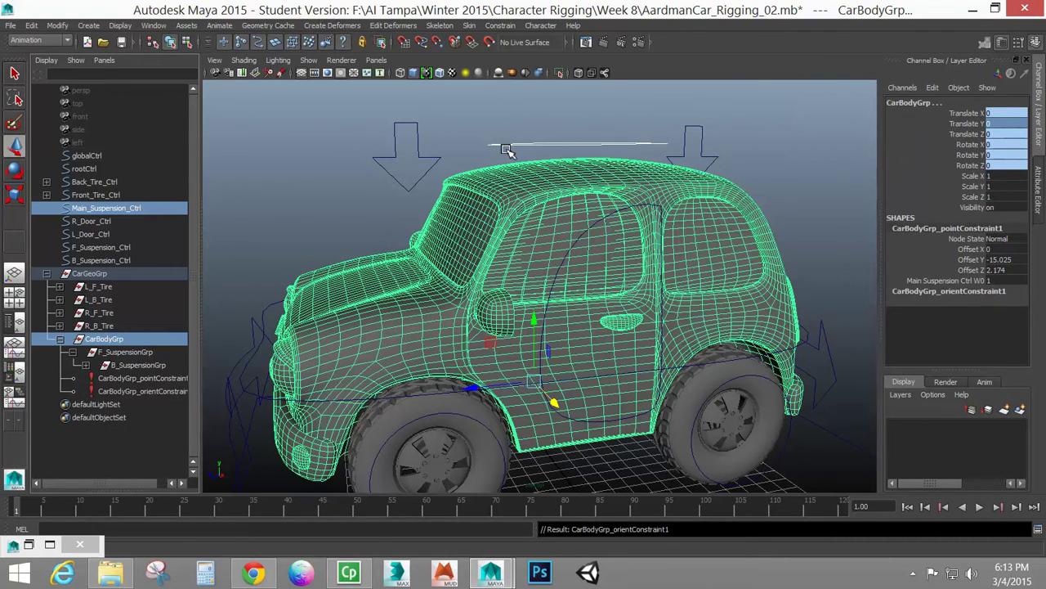
# Try rotating Main_Suspension_Ctrl about different axes, including about 12.4 degrees in Y, and undo each rotation.
pyautogui.click(507, 146)
pyautogui.press('e')
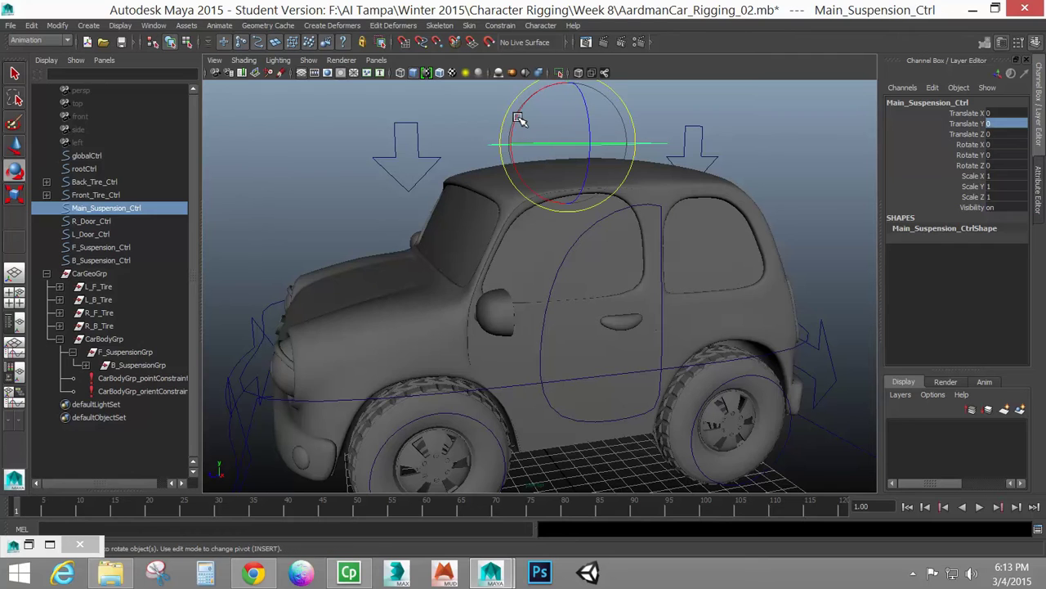
pyautogui.moveTo(518, 119); pyautogui.dragTo(519, 133)
pyautogui.hotkey('ctrl', 'z')
pyautogui.moveTo(597, 121); pyautogui.dragTo(591, 128)
pyautogui.hotkey('ctrl', 'z')
pyautogui.keyDown('alt'); pyautogui.moveTo(543, 159); pyautogui.dragTo(586, 136); pyautogui.keyUp('alt')
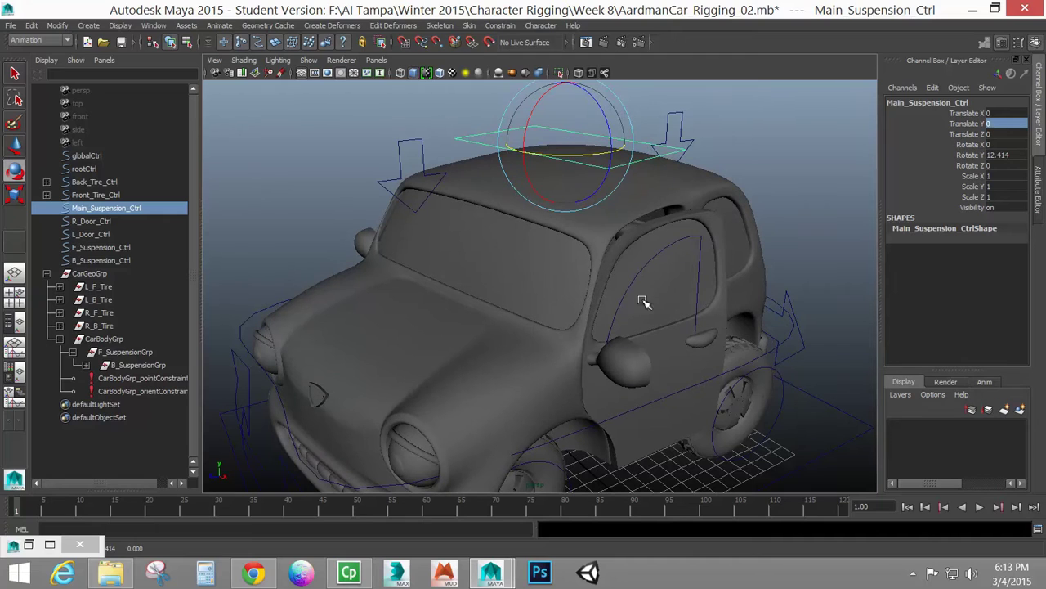
pyautogui.hotkey('ctrl', 'z')
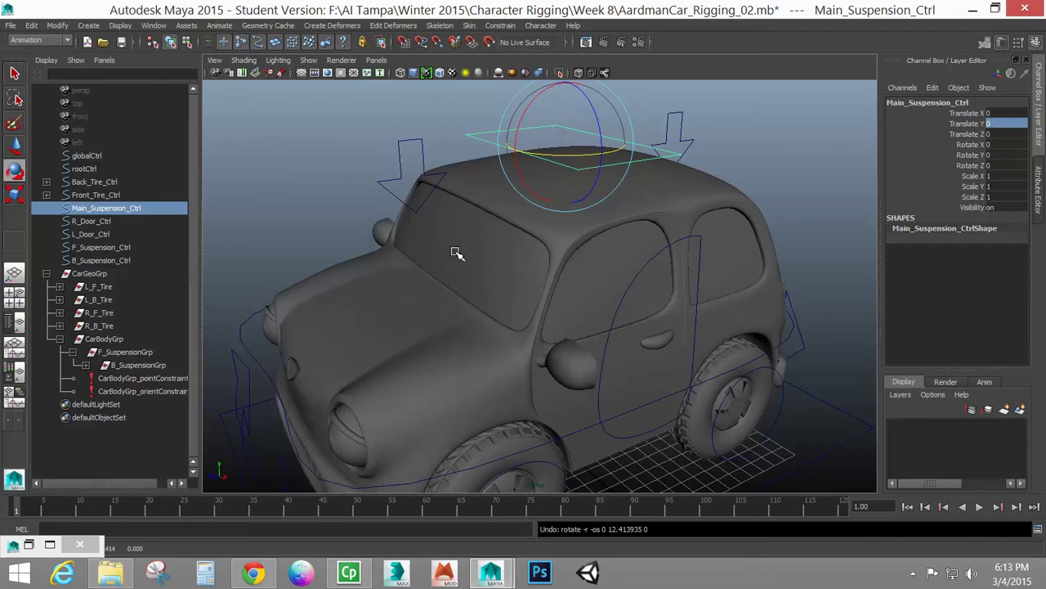
# Parent L_Door_Ctrl and R_Door_Ctrl under Main_Suspension_Ctrl.
pyautogui.click(627, 297)
pyautogui.keyDown('alt'); pyautogui.moveTo(446, 302); pyautogui.dragTo(357, 248); pyautogui.keyUp('alt')
pyautogui.keyDown('shift'); pyautogui.click(366, 237); pyautogui.keyUp('shift')
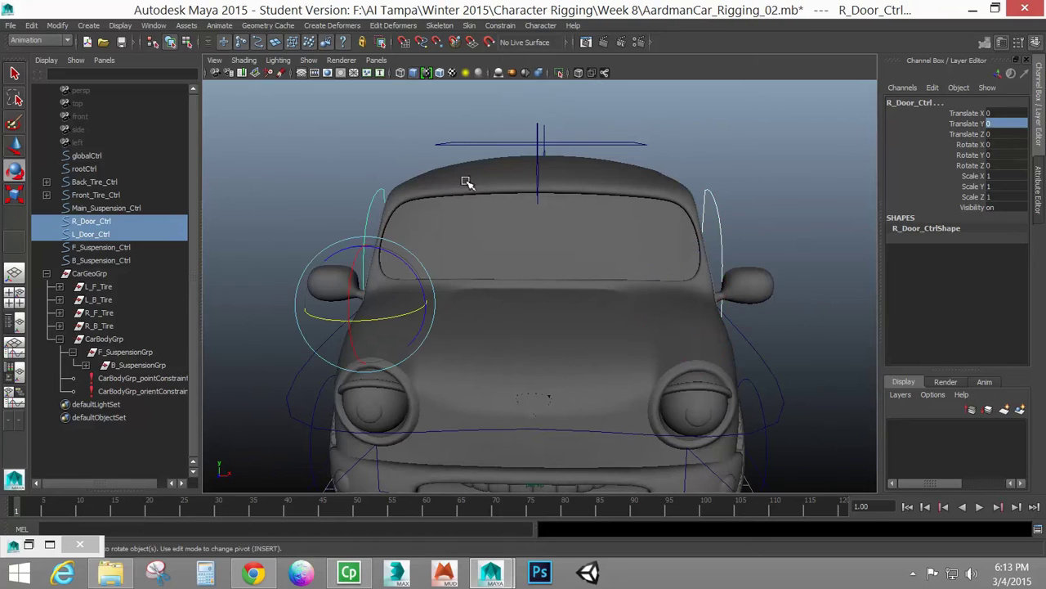
pyautogui.keyDown('shift'); pyautogui.click(482, 144); pyautogui.keyUp('shift')
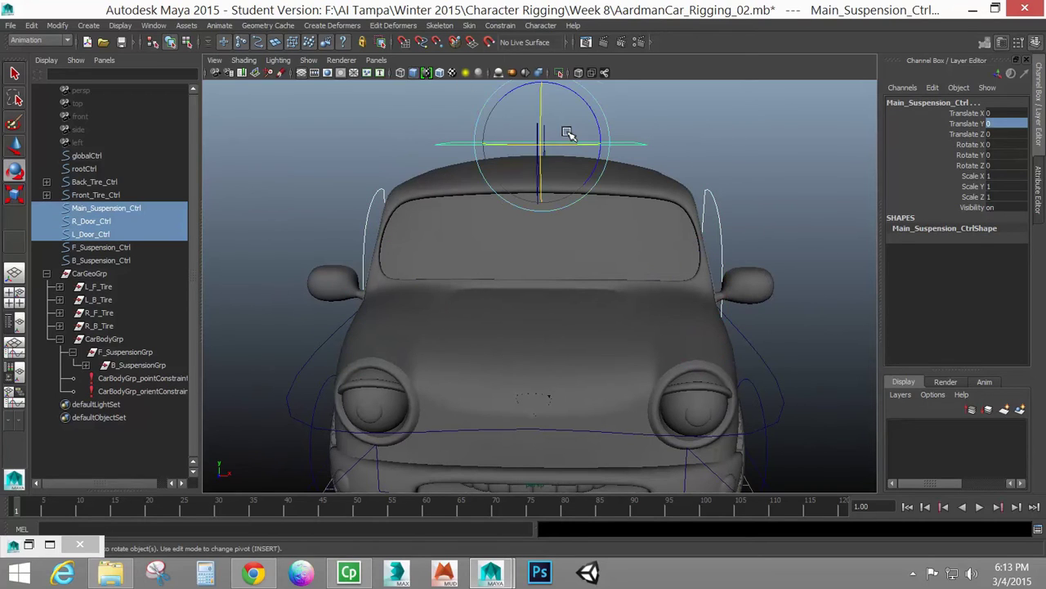
pyautogui.press('p')
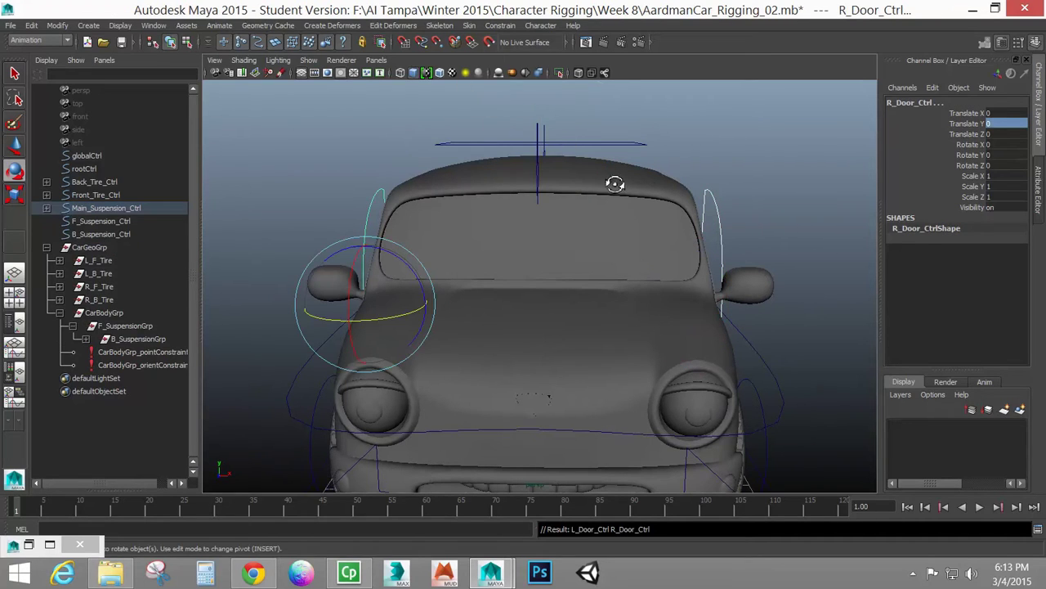
# Try rotating Main_Suspension_Ctrl with the door controls parented to it, and undo the rotation.
pyautogui.keyDown('alt'); pyautogui.moveTo(614, 180); pyautogui.dragTo(532, 184); pyautogui.keyUp('alt')
pyautogui.click(508, 148)
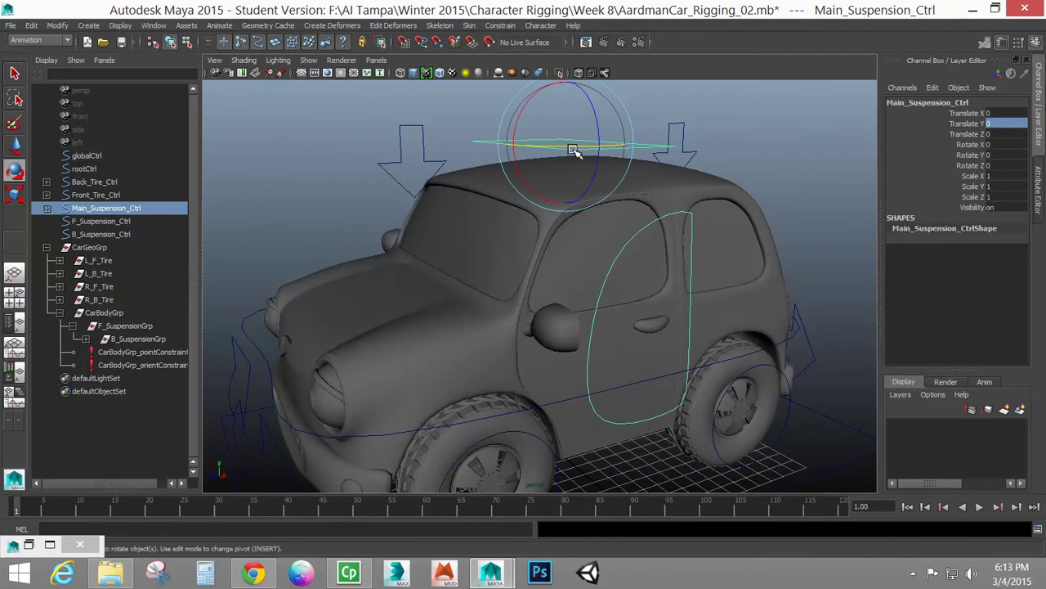
pyautogui.moveTo(573, 150); pyautogui.dragTo(427, 150)
pyautogui.hotkey('ctrl', 'z')
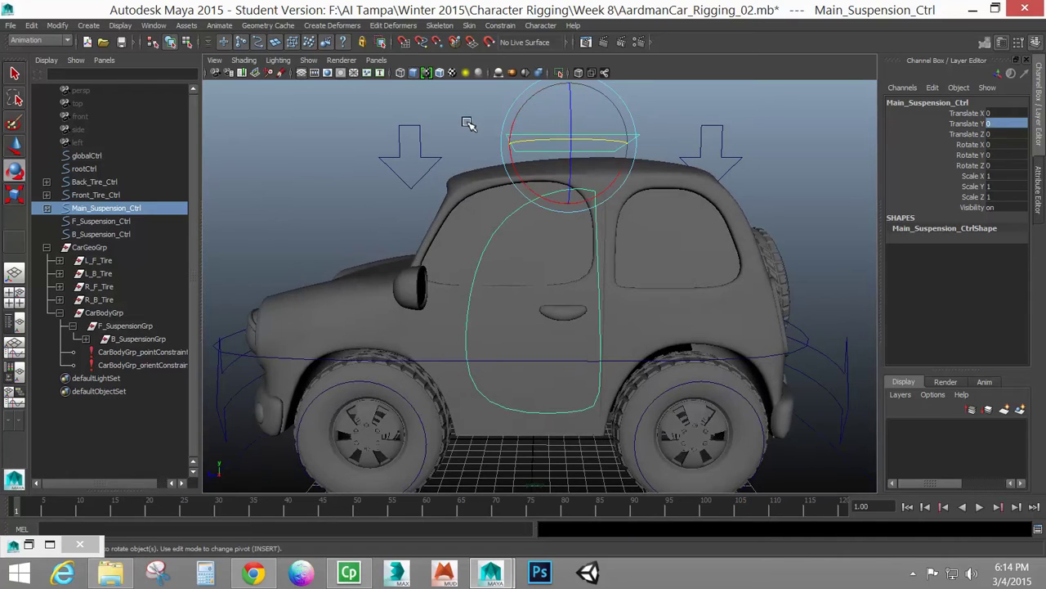
# Parent F_Suspension_Ctrl and B_Suspension_Ctrl under Main_Suspension_Ctrl.
pyautogui.click(399, 163)
pyautogui.keyDown('shift'); pyautogui.click(711, 153); pyautogui.keyUp('shift')
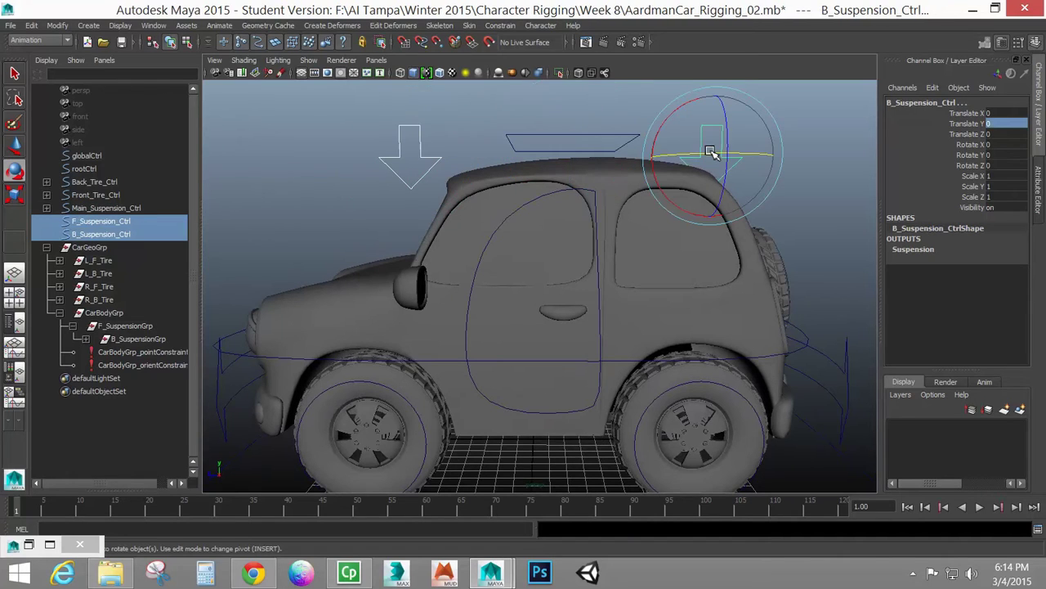
pyautogui.keyDown('shift'); pyautogui.click(549, 144); pyautogui.keyUp('shift')
pyautogui.press('p')
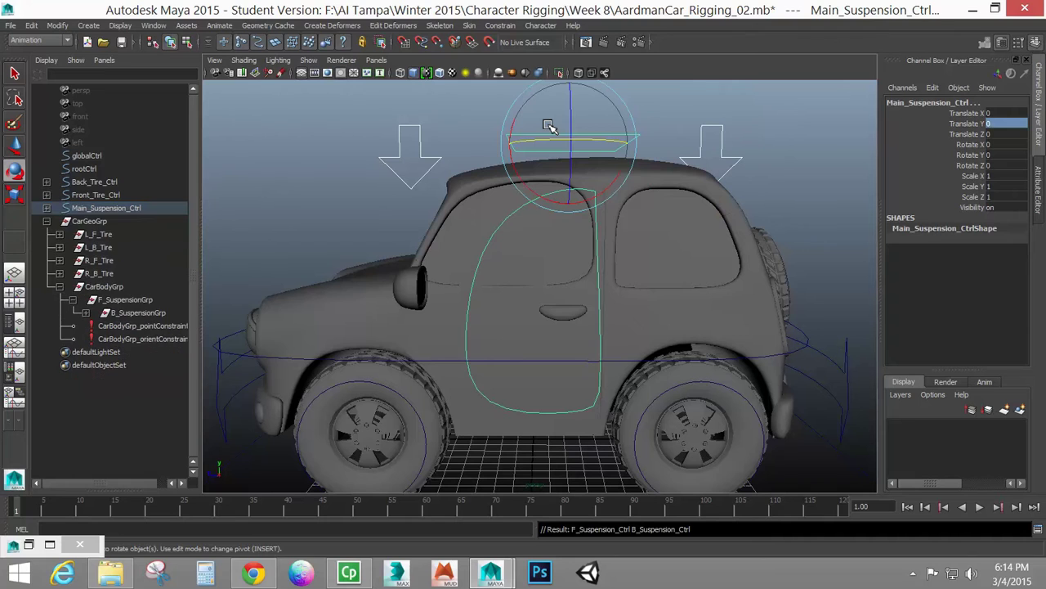
# Try rotating Main_Suspension_Ctrl freely with the front and back suspension controls parented to it, and undo the rotation.
pyautogui.click(551, 134)
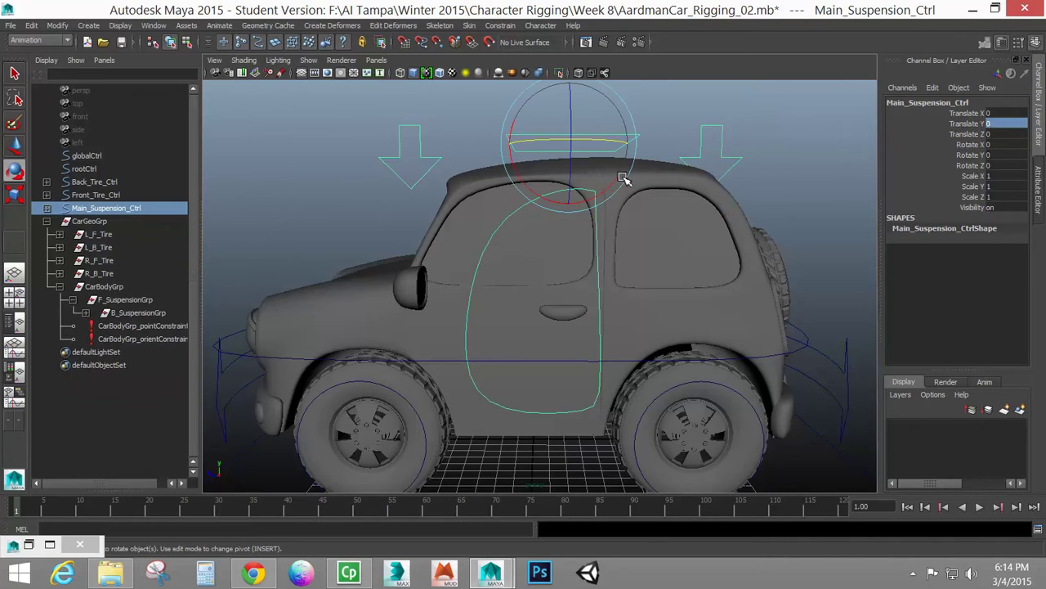
pyautogui.moveTo(624, 179); pyautogui.dragTo(611, 186)
pyautogui.hotkey('ctrl', 'z')
pyautogui.hotkey('ctrl', 'z')
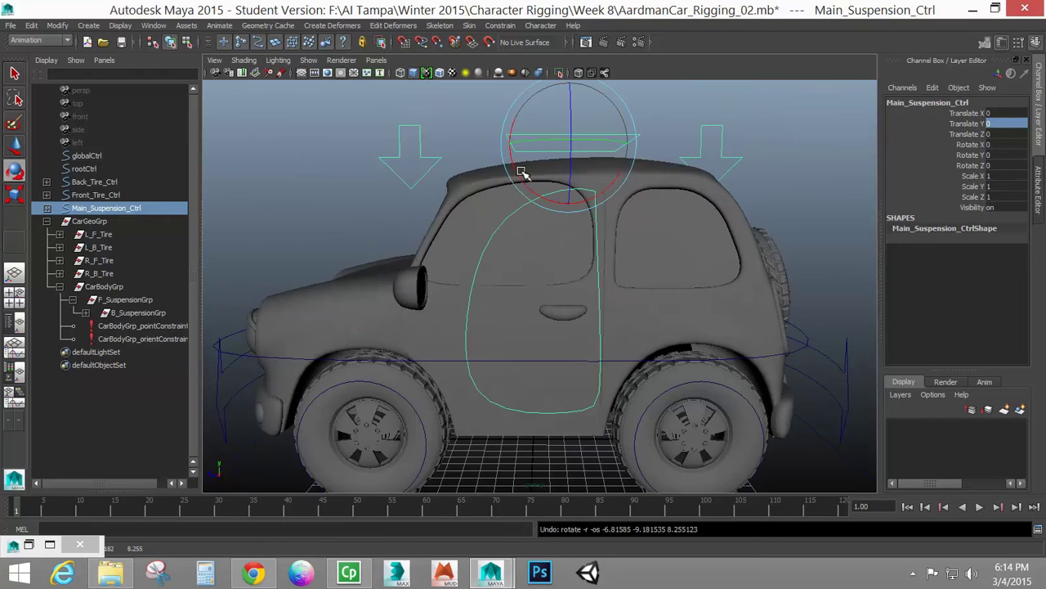
pyautogui.hotkey('shift', 'z')
pyautogui.hotkey('ctrl', 'z')
# Try rotating Main_Suspension_Ctrl about single axes, about -21.3 degrees in Z and 15.5 degrees in X, undoing each rotation.
pyautogui.keyDown('alt'); pyautogui.moveTo(595, 158); pyautogui.dragTo(590, 159); pyautogui.keyUp('alt')
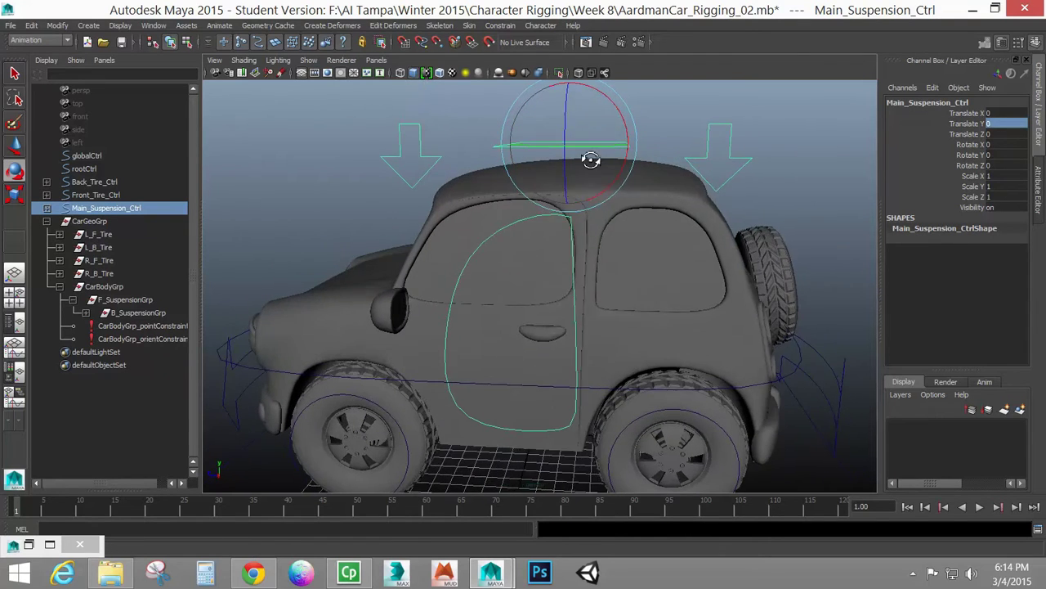
pyautogui.moveTo(619, 106); pyautogui.dragTo(600, 176)
pyautogui.hotkey('ctrl', 'z')
pyautogui.moveTo(569, 132); pyautogui.dragTo(568, 150)
pyautogui.hotkey('ctrl', 'z')
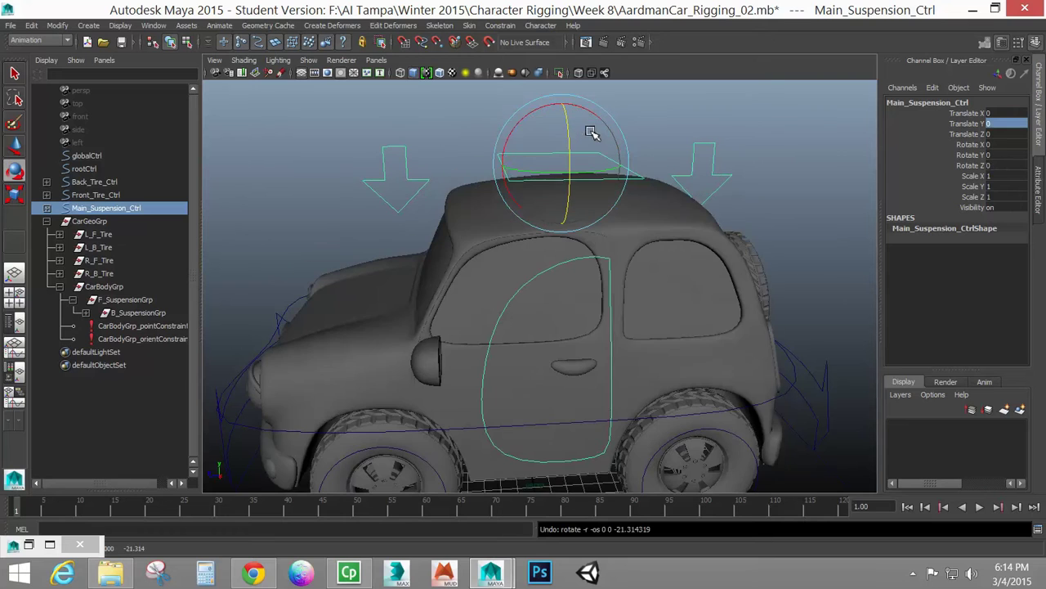
pyautogui.moveTo(585, 108)
pyautogui.mouseDown()
pyautogui.moveTo(608, 128)
pyautogui.moveTo(577, 100)
pyautogui.moveTo(605, 133)
pyautogui.moveTo(573, 109)
pyautogui.mouseUp()
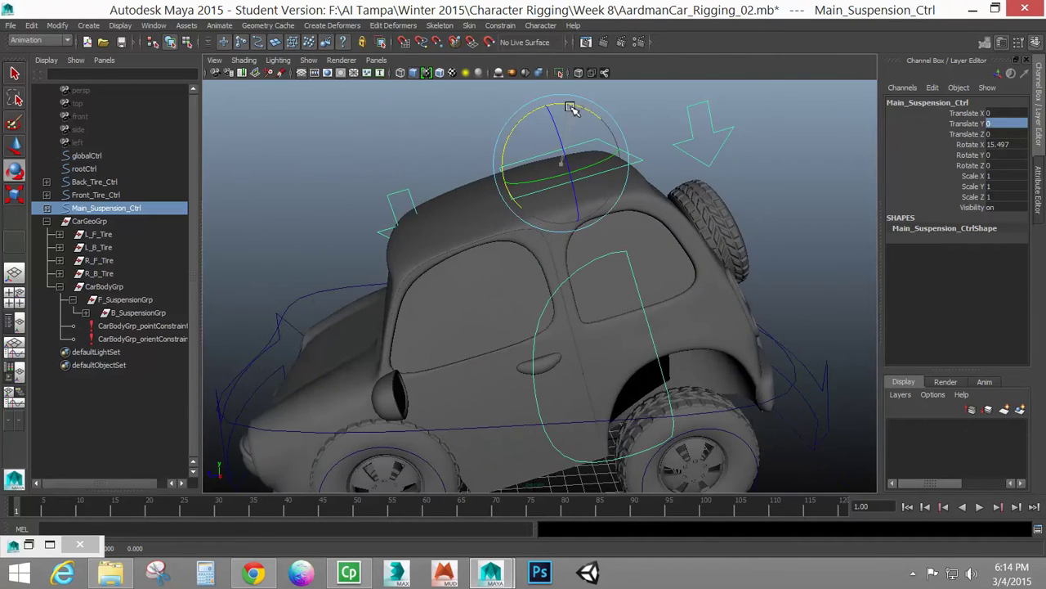
pyautogui.hotkey('ctrl', 'z')
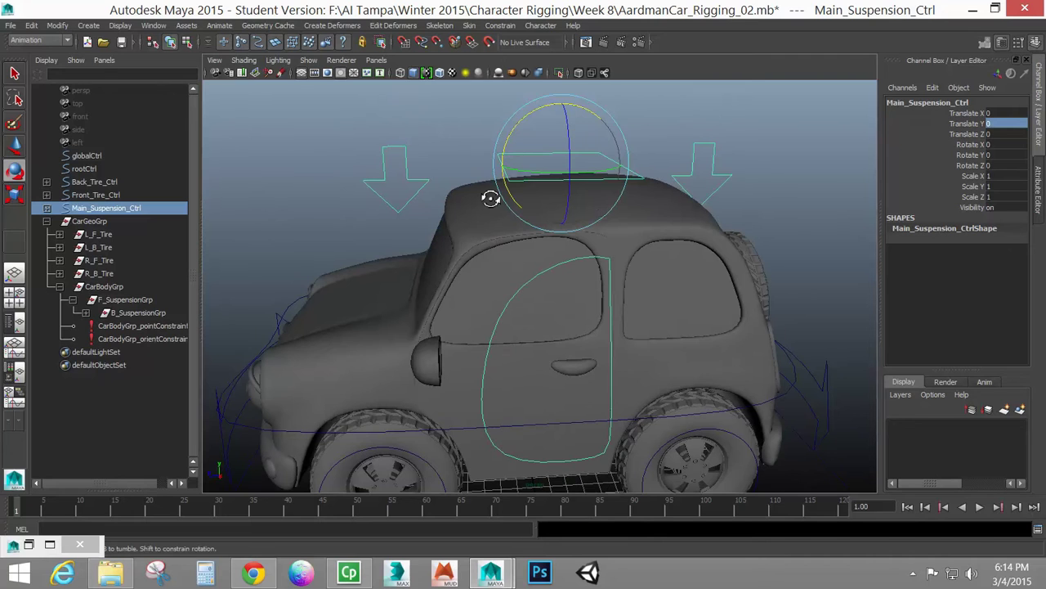
# Try moving F_Suspension_Ctrl down by about 1.7 units under its new parent, and undo the move.
pyautogui.keyDown('alt'); pyautogui.moveTo(486, 203); pyautogui.dragTo(422, 171); pyautogui.keyUp('alt')
pyautogui.click(423, 192)
pyautogui.press('w')
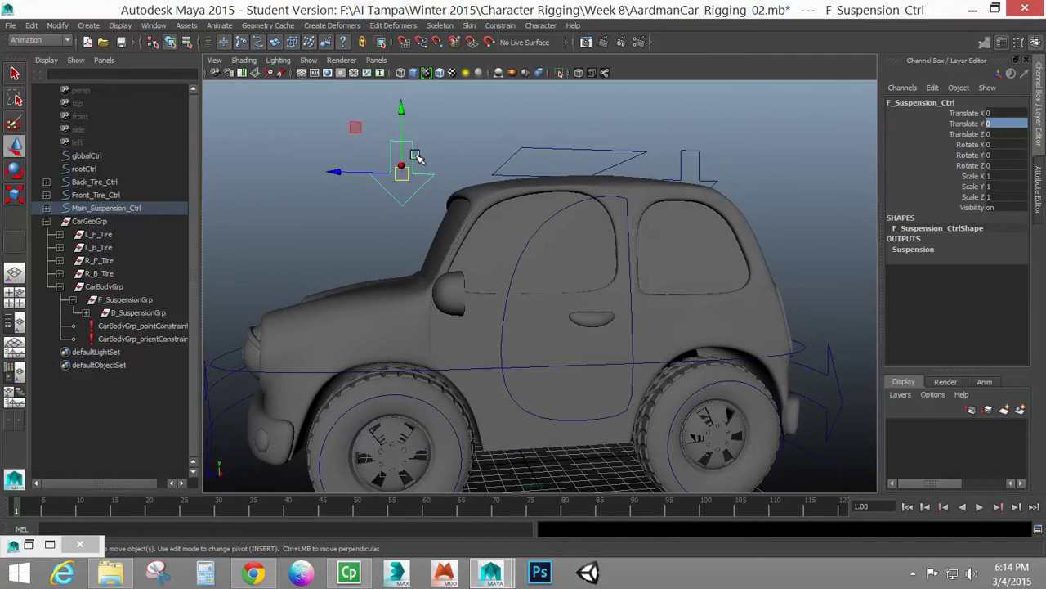
pyautogui.moveTo(407, 109)
pyautogui.mouseDown()
pyautogui.moveTo(406, 163)
pyautogui.moveTo(407, 109)
pyautogui.mouseUp()
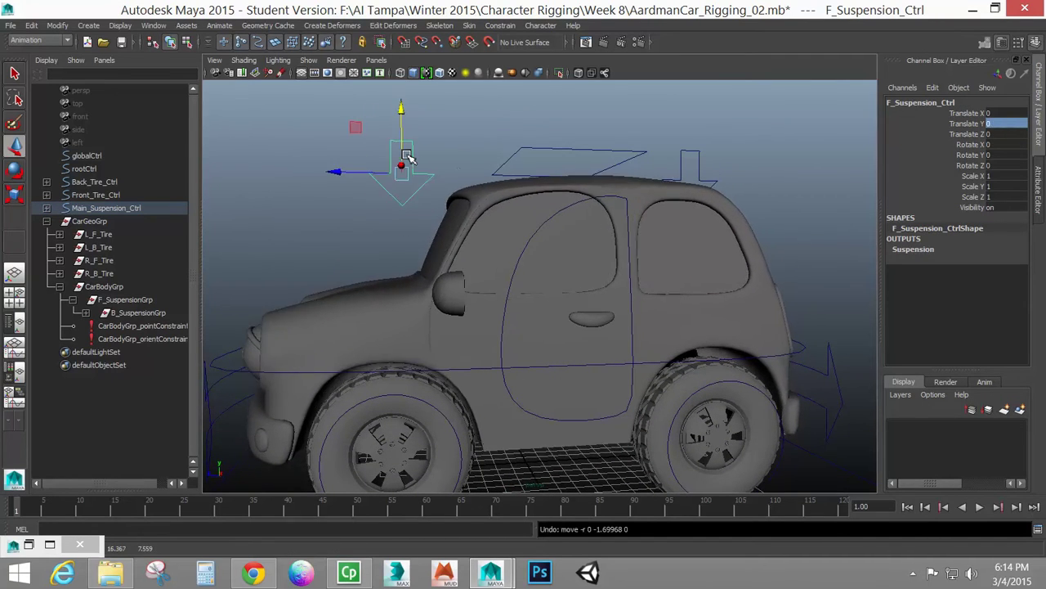
# Examine how the main suspension, front tire and root controls are arranged around the car from several angles.
pyautogui.click(554, 177)
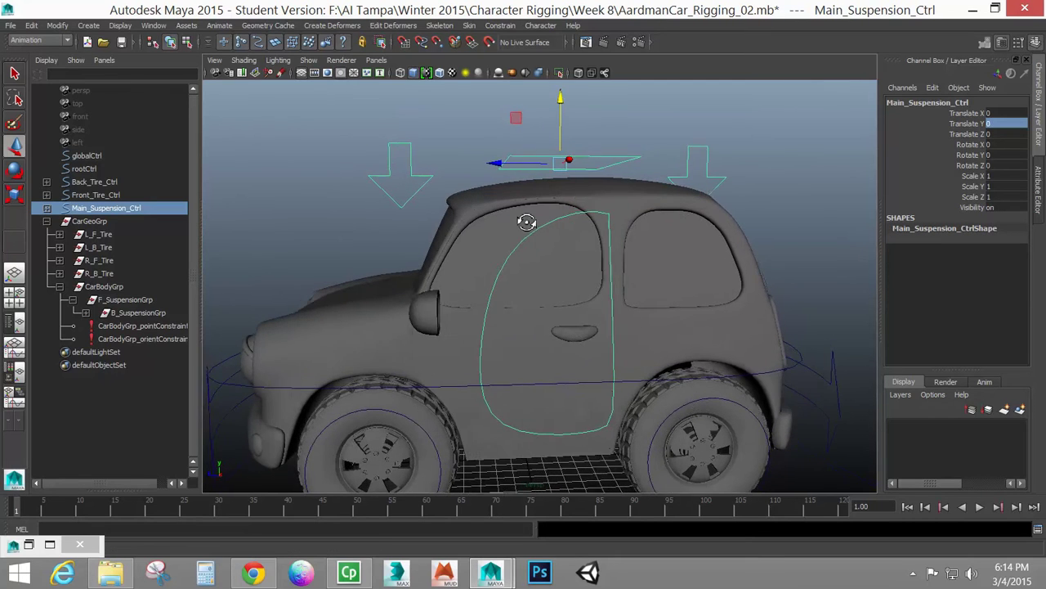
pyautogui.keyDown('alt'); pyautogui.moveTo(523, 222); pyautogui.dragTo(634, 268); pyautogui.keyUp('alt')
pyautogui.keyDown('alt'); pyautogui.moveTo(634, 268); pyautogui.dragTo(541, 272, button='right'); pyautogui.keyUp('alt')
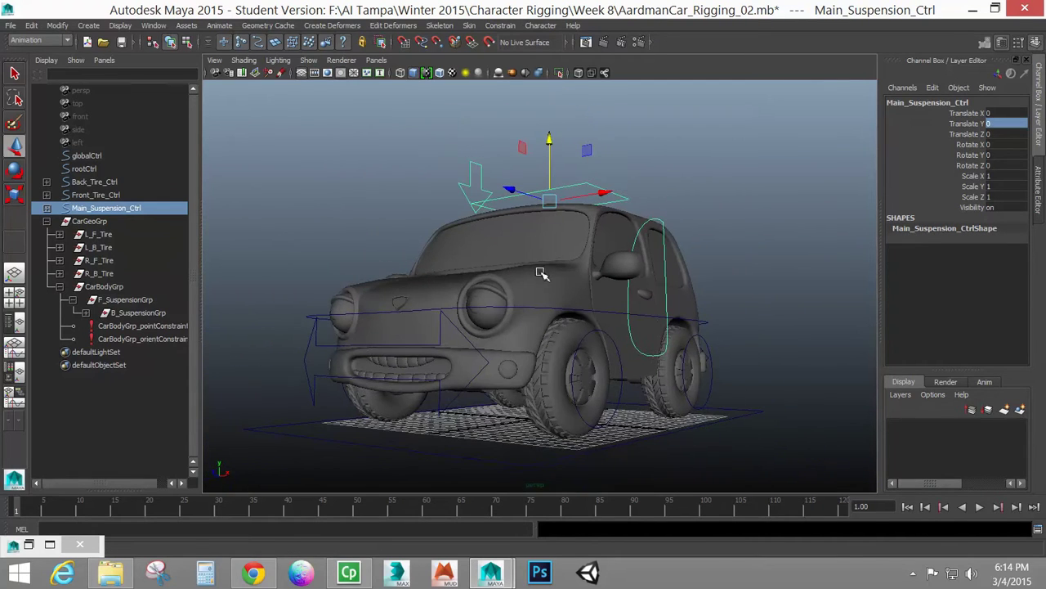
pyautogui.click(314, 377)
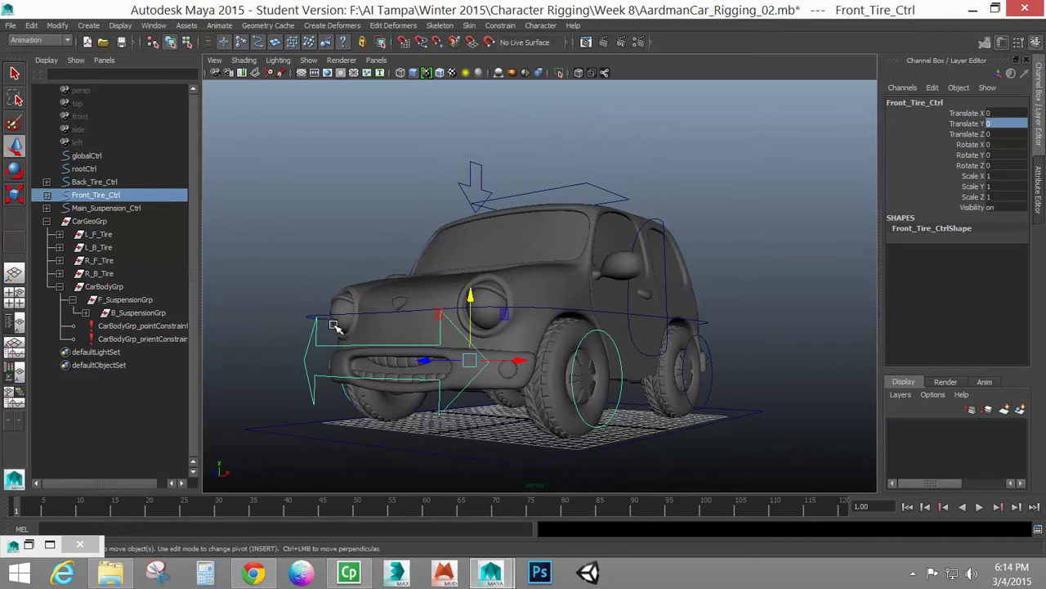
pyautogui.click(579, 308)
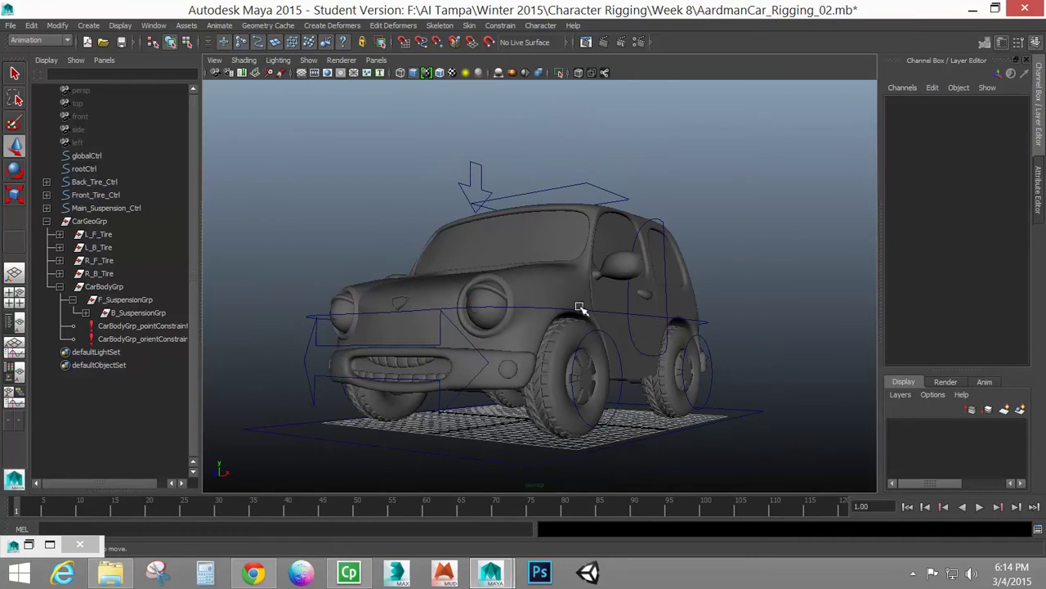
pyautogui.click(365, 317)
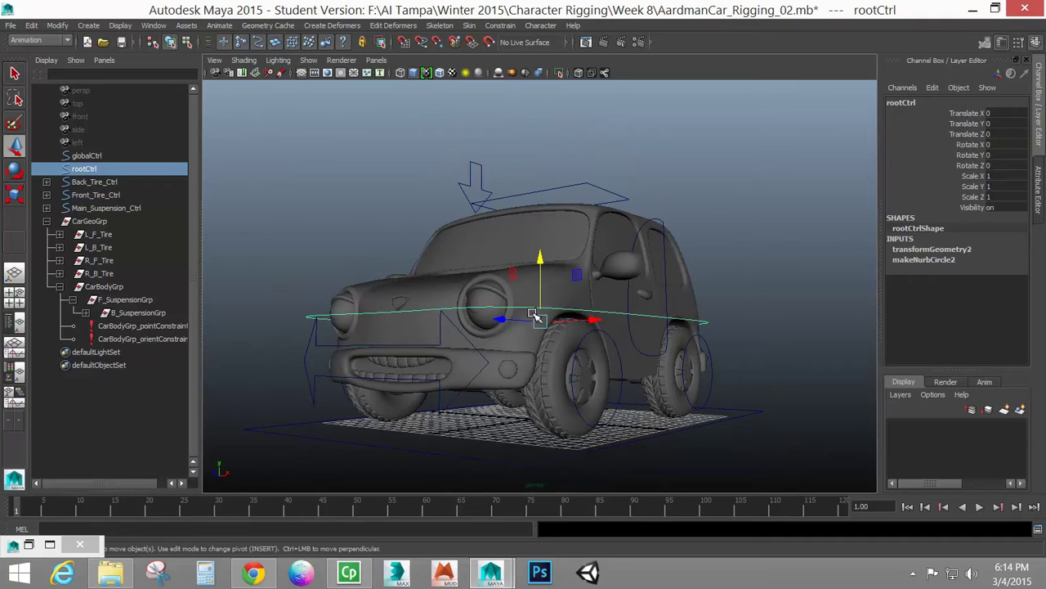
pyautogui.keyDown('alt'); pyautogui.moveTo(533, 315); pyautogui.dragTo(516, 338); pyautogui.keyUp('alt')
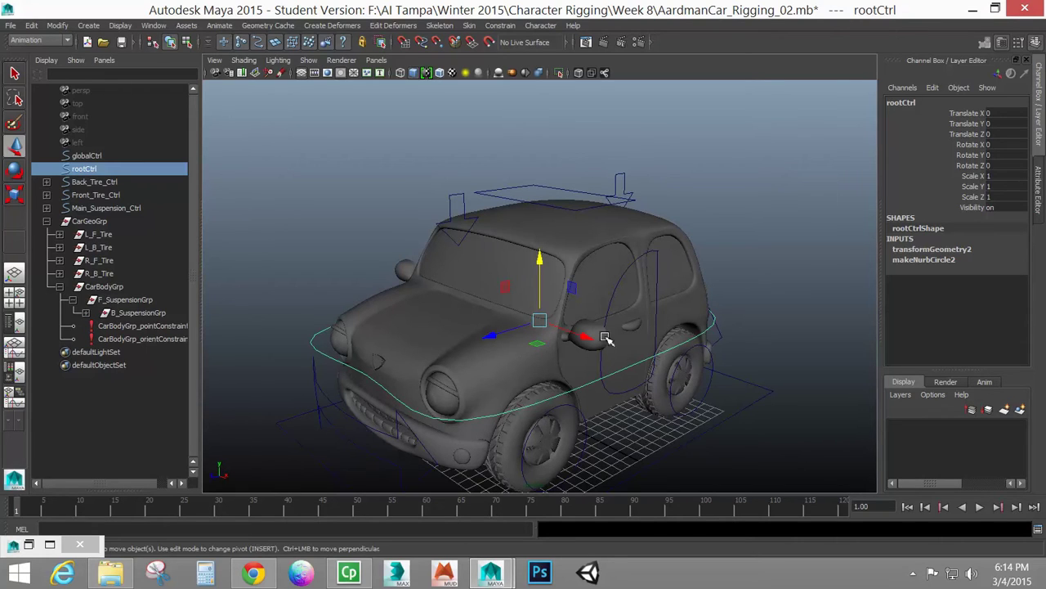
pyautogui.keyDown('alt'); pyautogui.moveTo(648, 413); pyautogui.dragTo(645, 346); pyautogui.keyUp('alt')
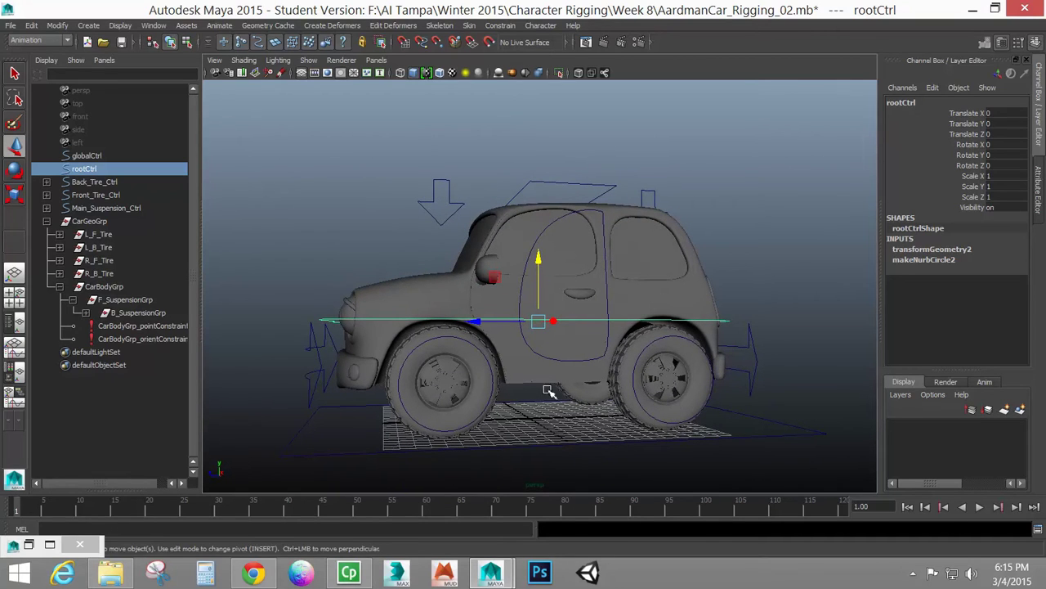
pyautogui.keyDown('alt'); pyautogui.moveTo(448, 350); pyautogui.dragTo(601, 382); pyautogui.keyUp('alt')
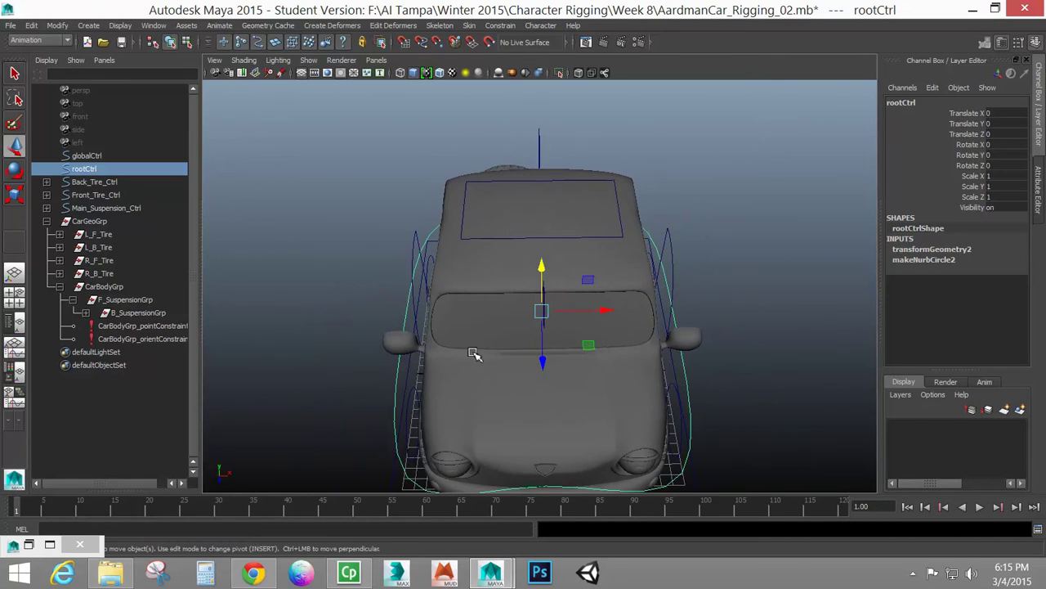
pyautogui.keyDown('alt'); pyautogui.moveTo(617, 416); pyautogui.dragTo(528, 340); pyautogui.keyUp('alt')
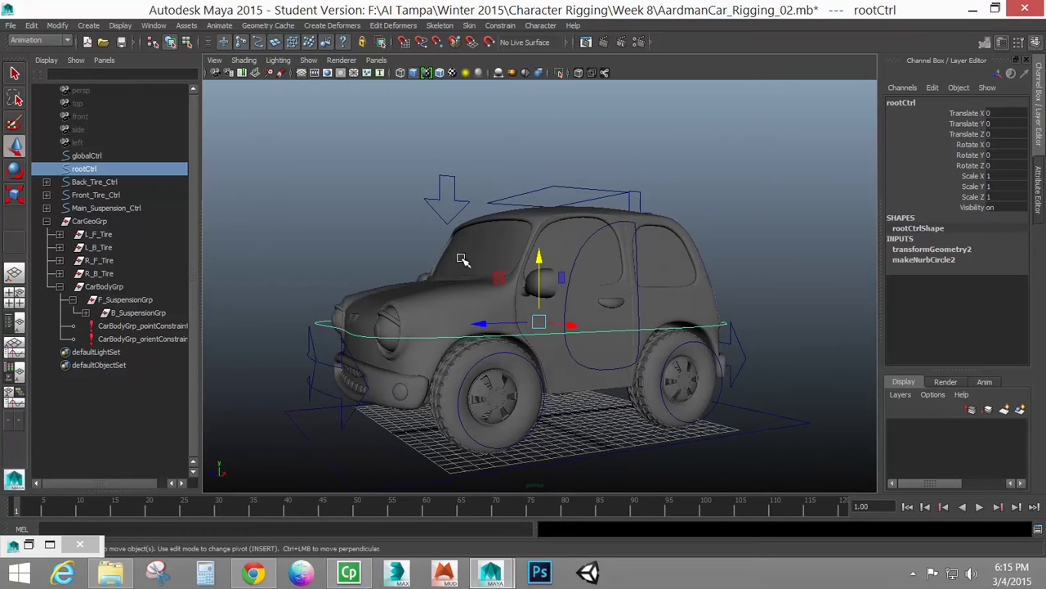
# Parent Main_Suspension_Ctrl under rootCtrl.
pyautogui.click(550, 190)
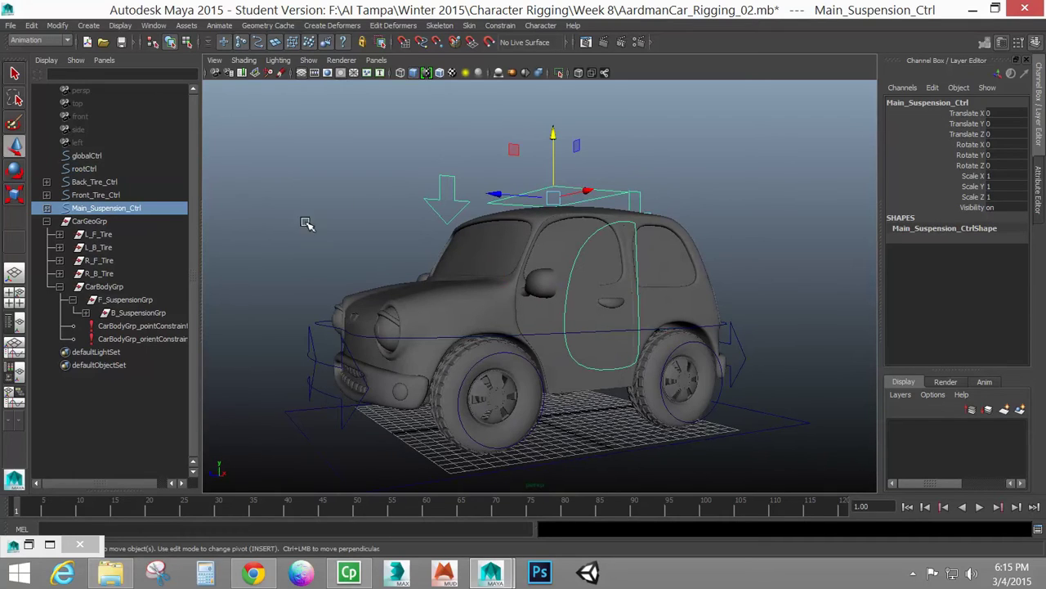
pyautogui.keyDown('shift'); pyautogui.click(322, 327); pyautogui.keyUp('shift')
pyautogui.press('p')
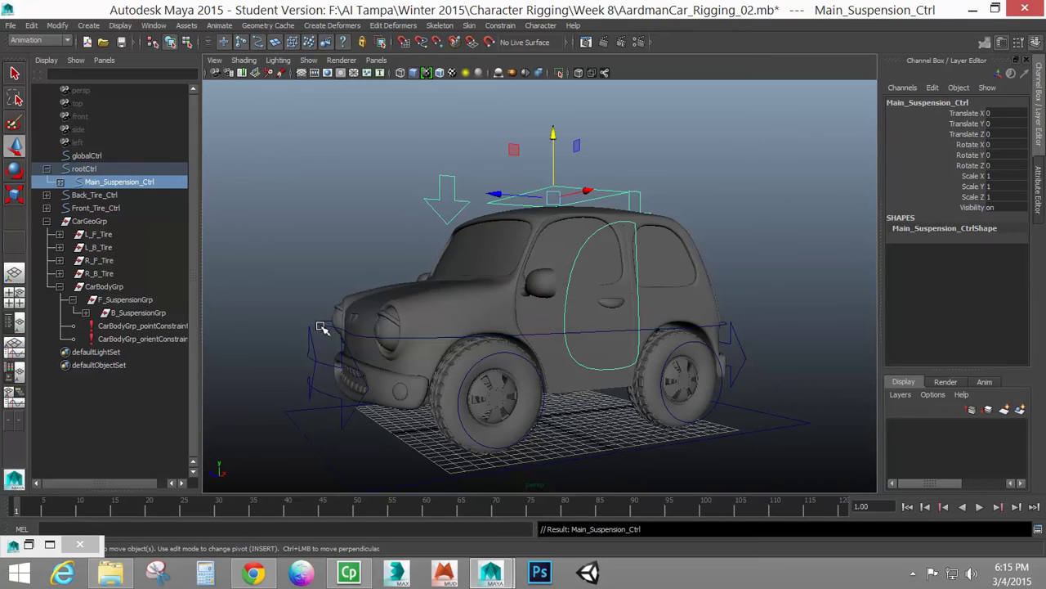
# Parent Front_Tire_Ctrl and Back_Tire_Ctrl under rootCtrl.
pyautogui.click(318, 376)
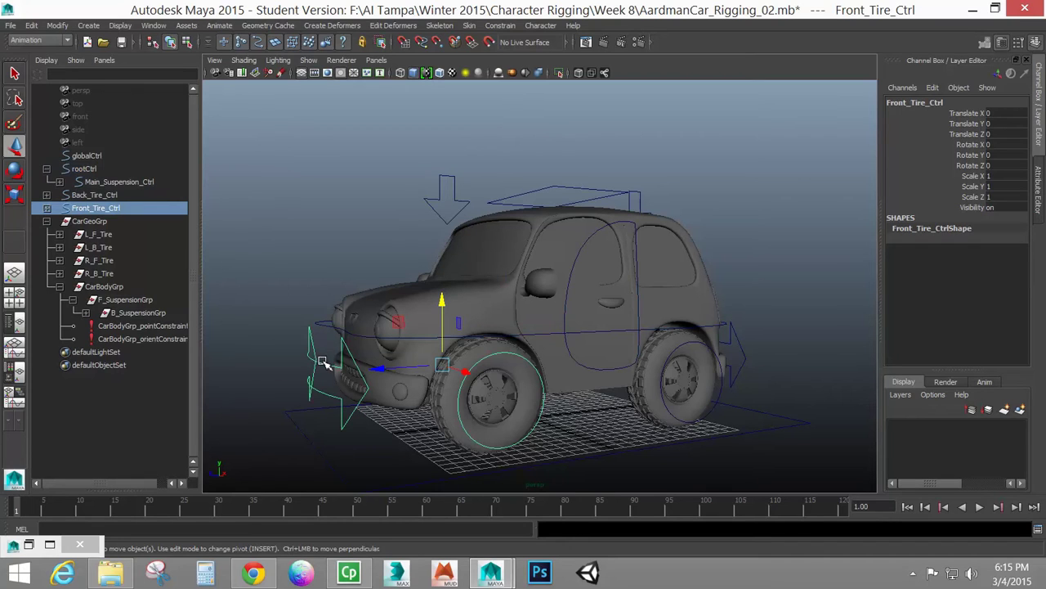
pyautogui.keyDown('shift'); pyautogui.click(325, 328); pyautogui.keyUp('shift')
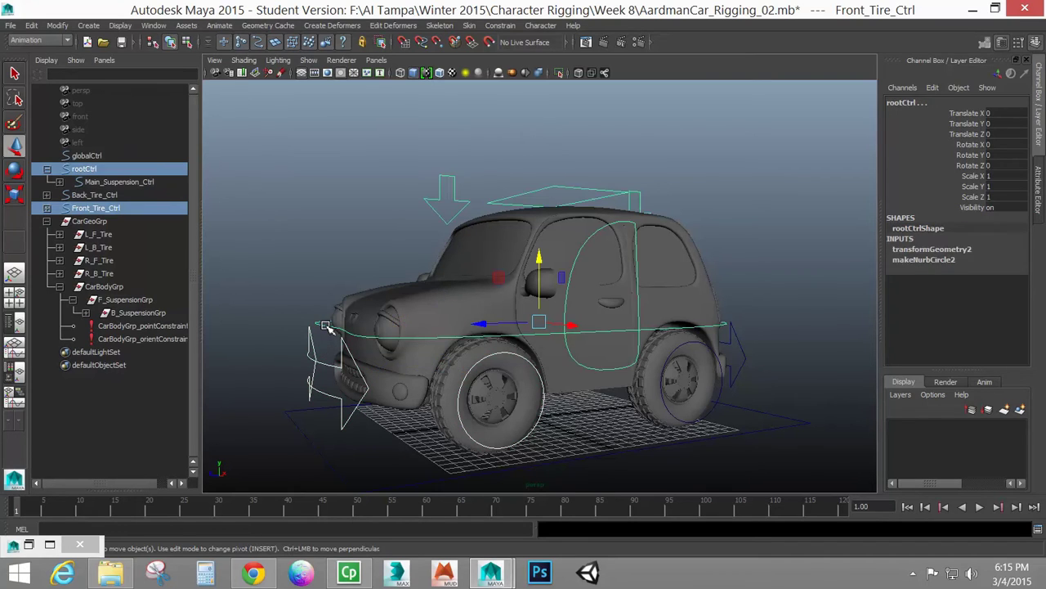
pyautogui.press('p')
pyautogui.click(752, 353)
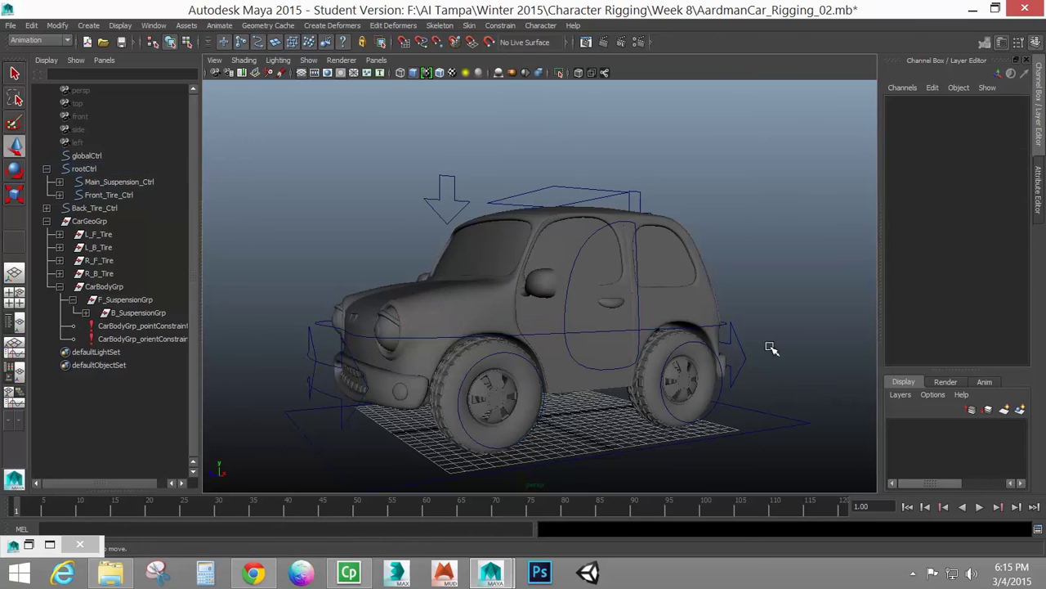
pyautogui.click(726, 337)
pyautogui.keyDown('shift'); pyautogui.click(723, 327); pyautogui.keyUp('shift')
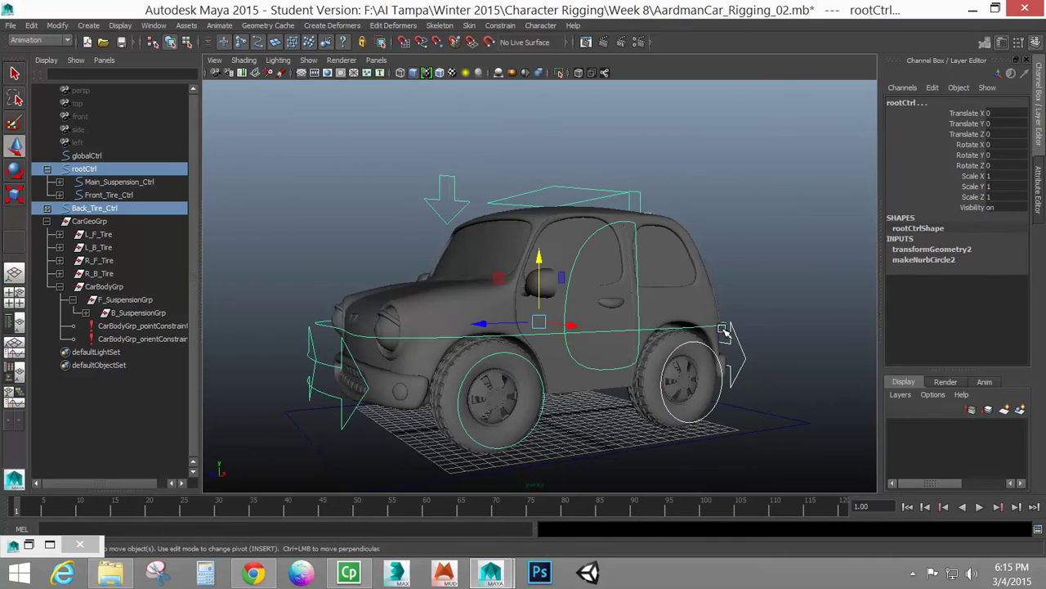
pyautogui.press('p')
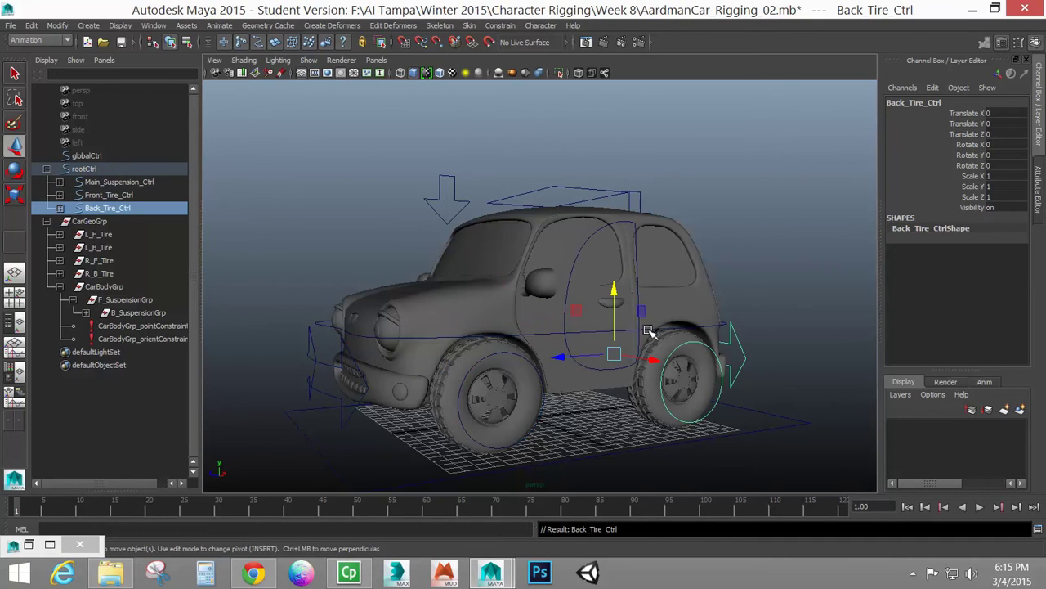
# Try moving rootCtrl forward in Z by about 4.5 units and again by about 2.4 units, undoing each move.
pyautogui.click(648, 331)
pyautogui.moveTo(510, 327); pyautogui.dragTo(461, 324)
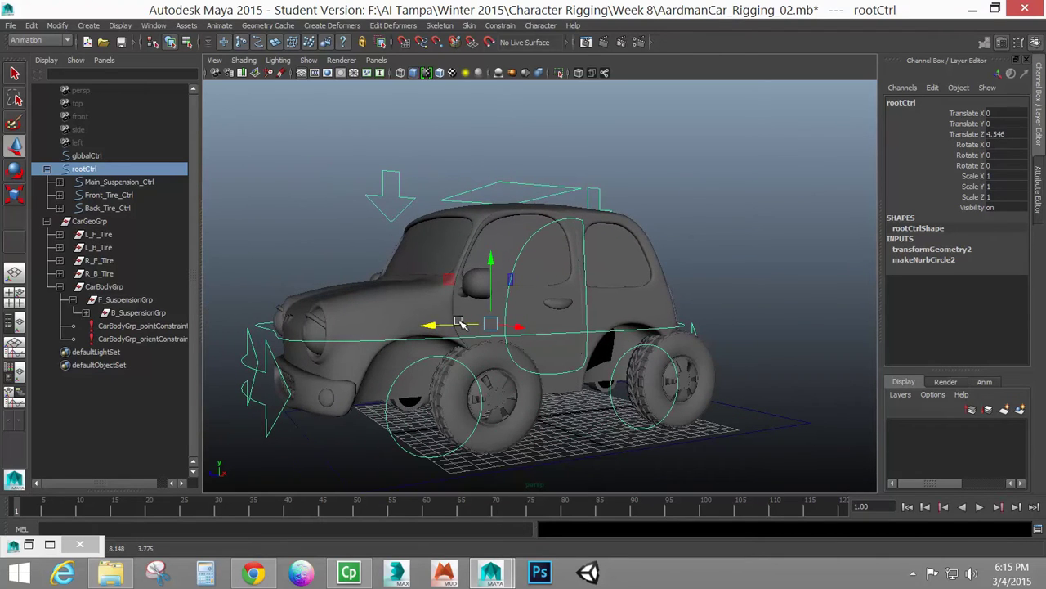
pyautogui.hotkey('ctrl', 'z')
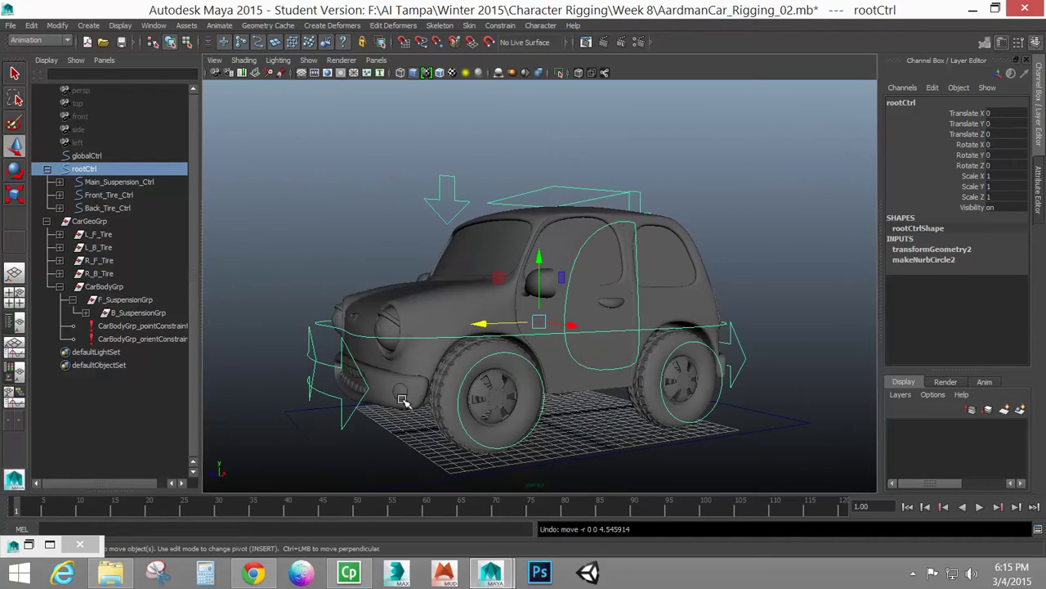
pyautogui.moveTo(483, 328); pyautogui.dragTo(437, 324)
pyautogui.moveTo(540, 339); pyautogui.dragTo(455, 358)
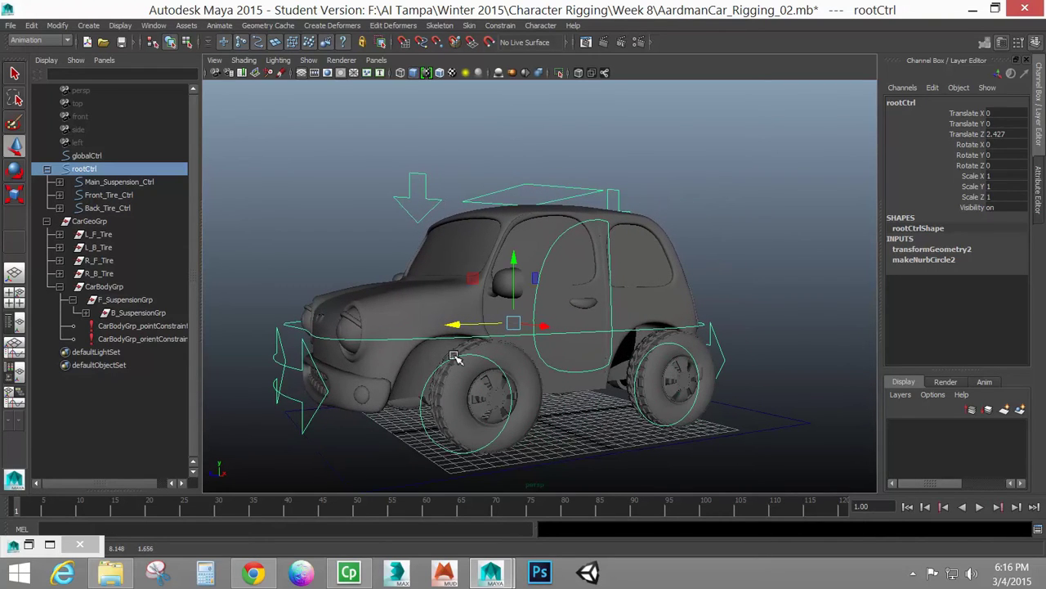
pyautogui.hotkey('ctrl', 'z')
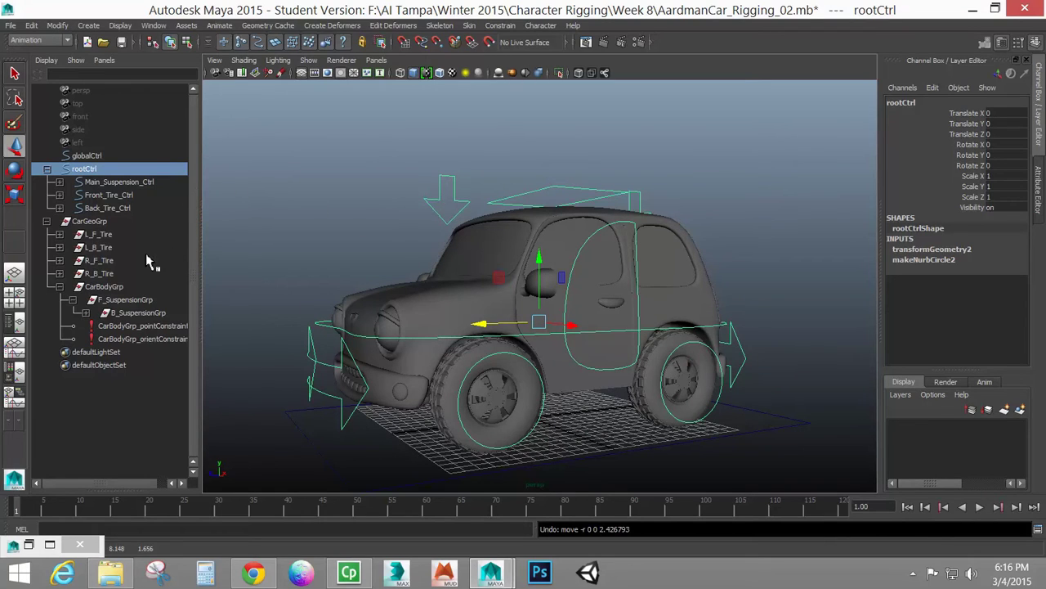
# Parent-constrain CarGeoGrp to rootCtrl with Maintain offset on and all translate and rotate axes constrained.
pyautogui.keyDown('ctrl'); pyautogui.click(102, 222); pyautogui.keyUp('ctrl')
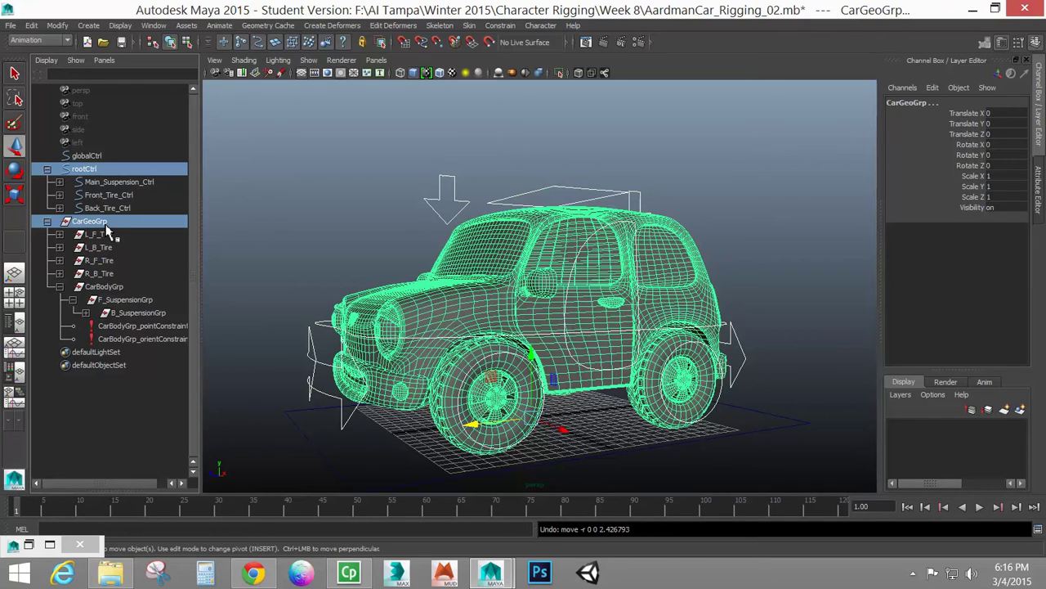
pyautogui.click(505, 26)
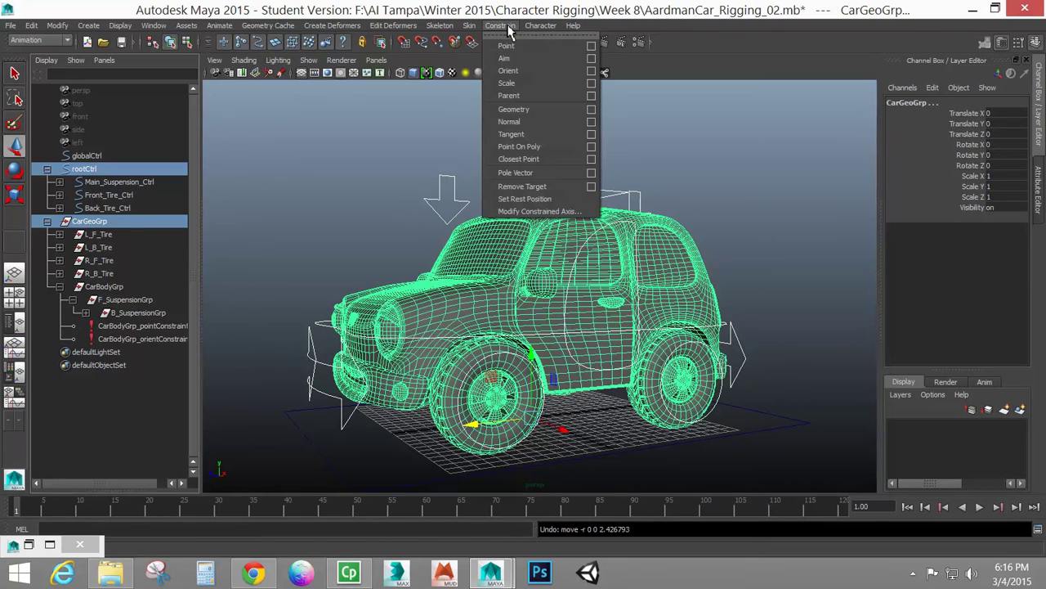
pyautogui.click(591, 96)
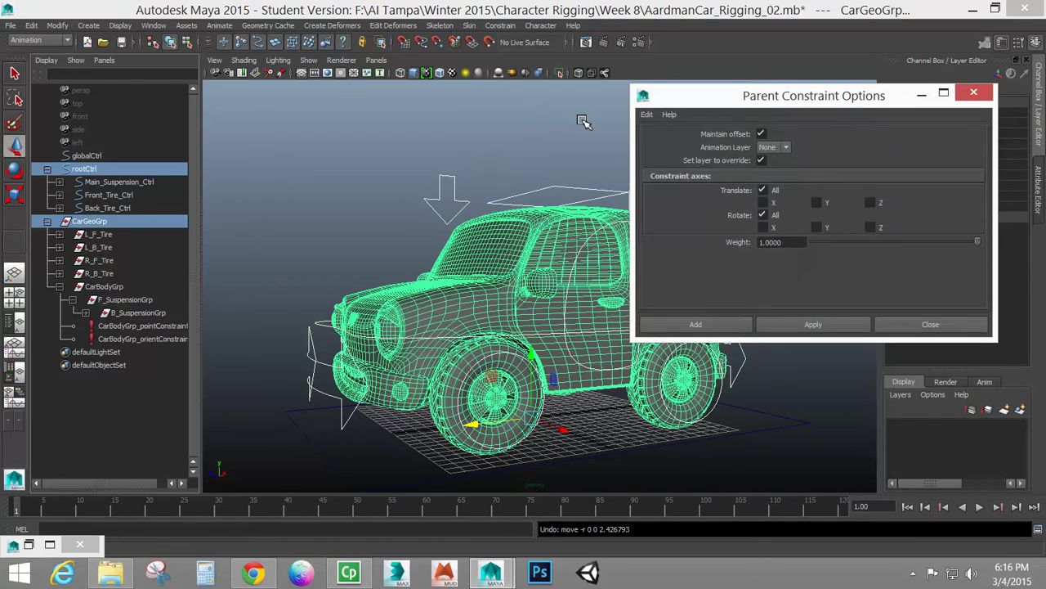
pyautogui.click(745, 330)
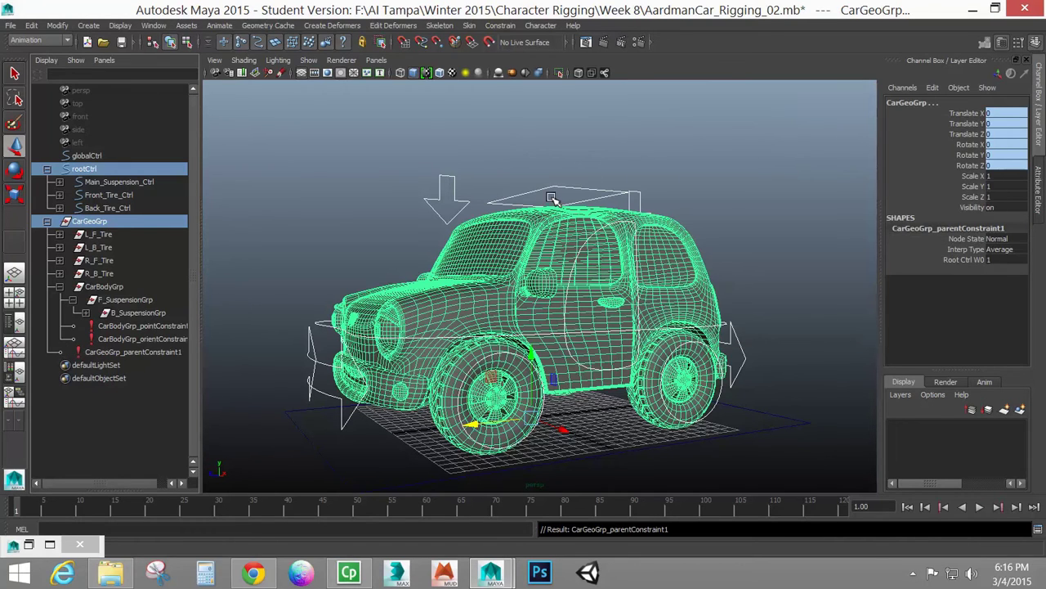
# Try rootCtrl with the constrained geometry by moving it slightly in Z and rotating it about 25 degrees in Y, undoing each change.
pyautogui.click(324, 327)
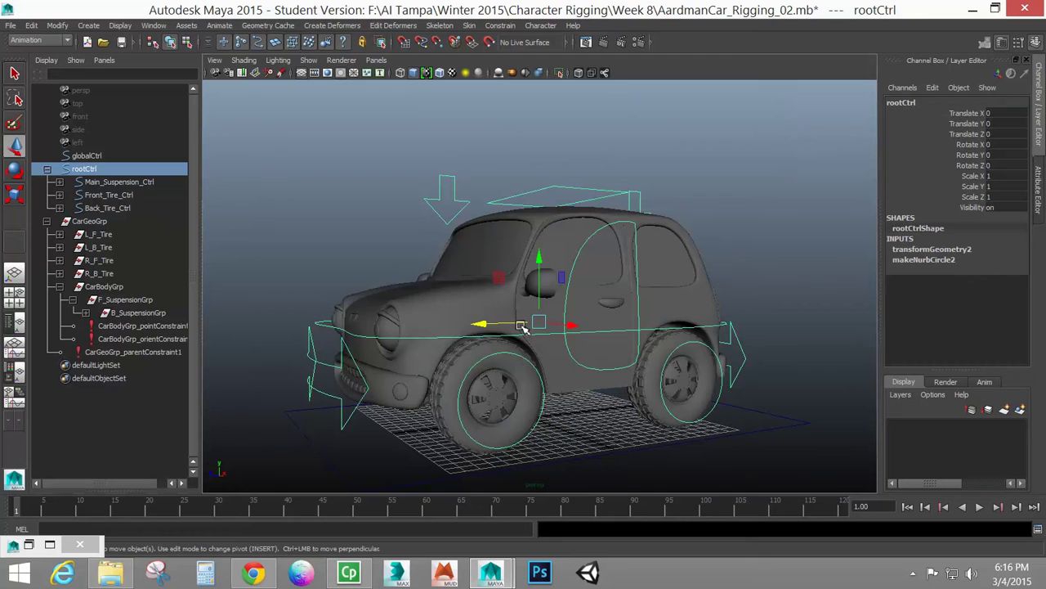
pyautogui.moveTo(512, 326)
pyautogui.mouseDown()
pyautogui.moveTo(396, 331)
pyautogui.moveTo(501, 328)
pyautogui.mouseUp()
pyautogui.hotkey('ctrl', 'z')
pyautogui.press('e')
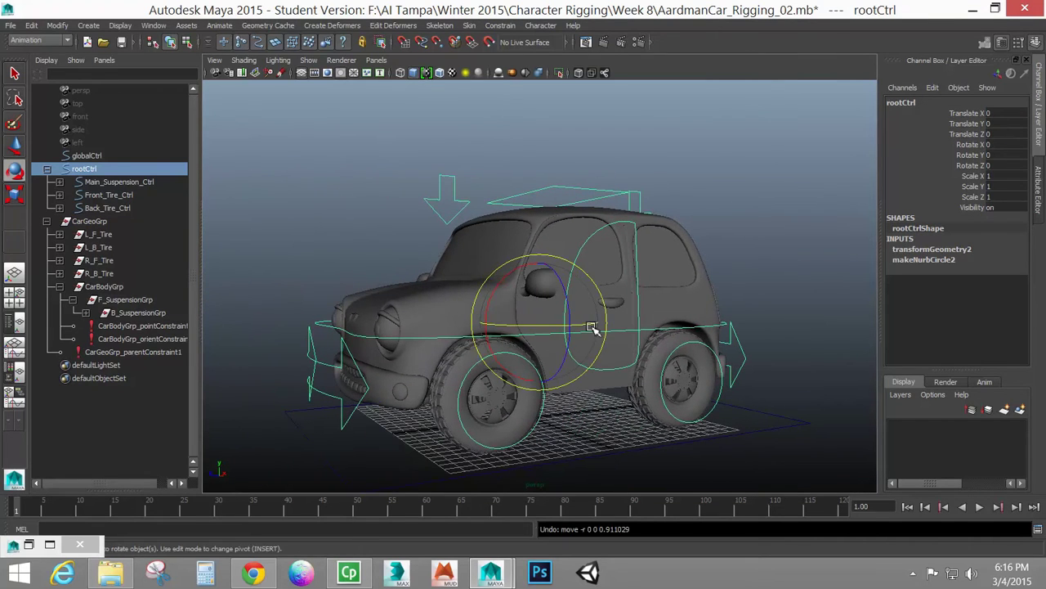
pyautogui.moveTo(595, 327); pyautogui.dragTo(638, 340)
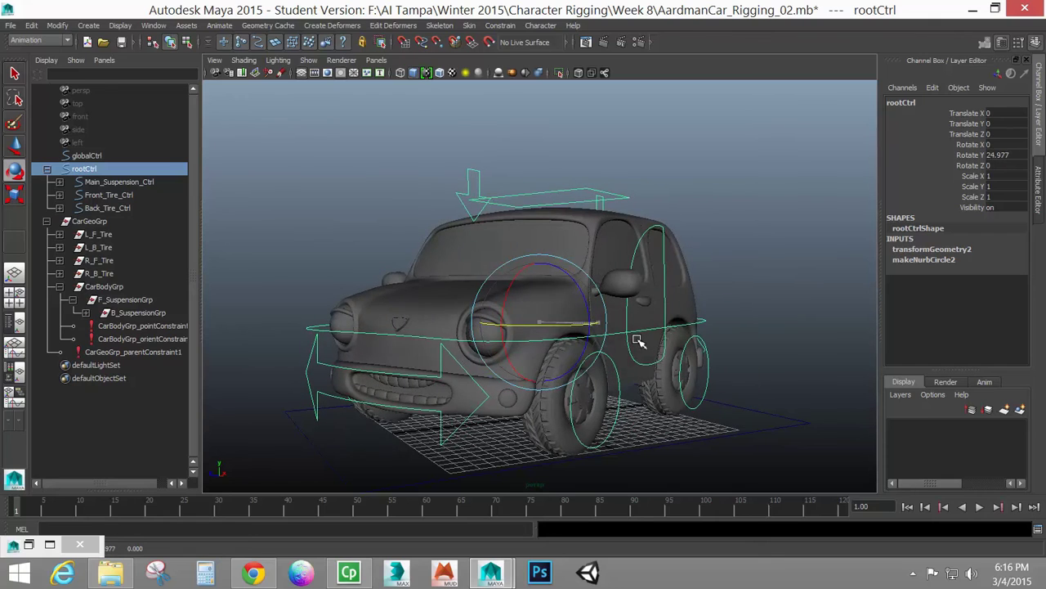
pyautogui.hotkey('ctrl', 'z')
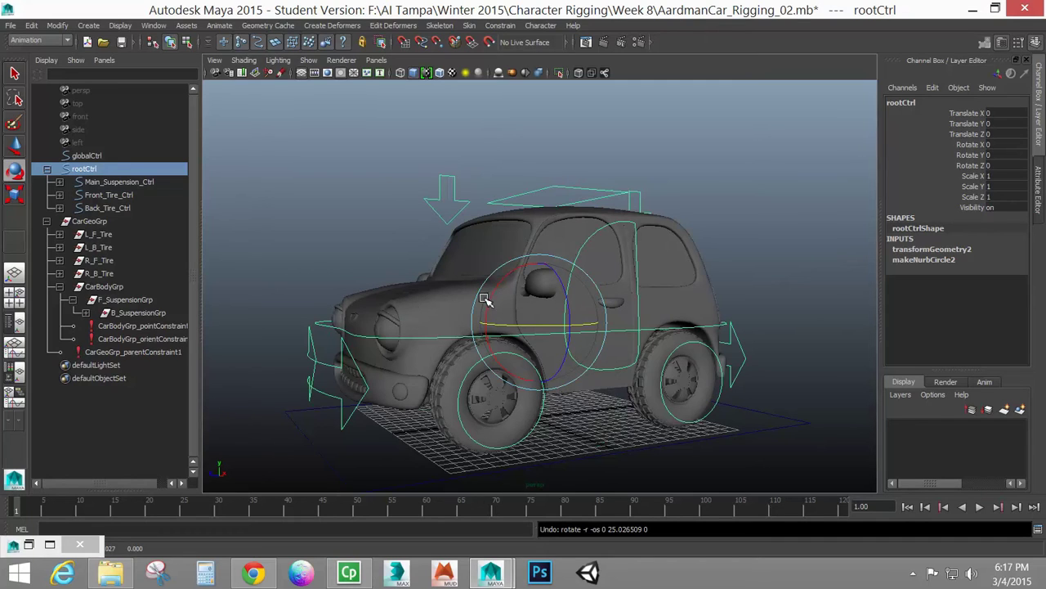
pyautogui.press('w')
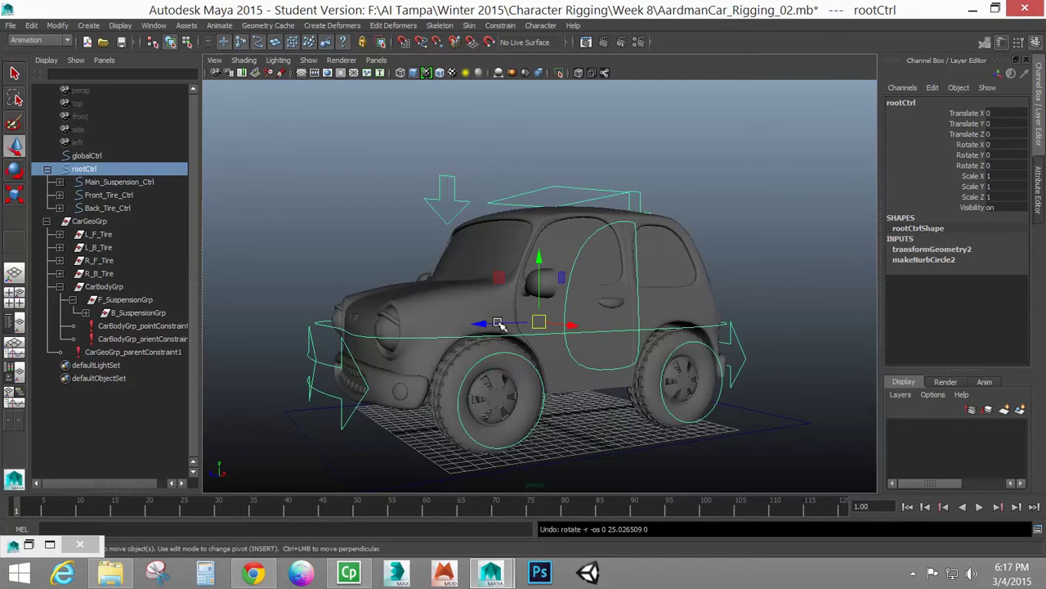
pyautogui.moveTo(421, 329); pyautogui.dragTo(498, 350)
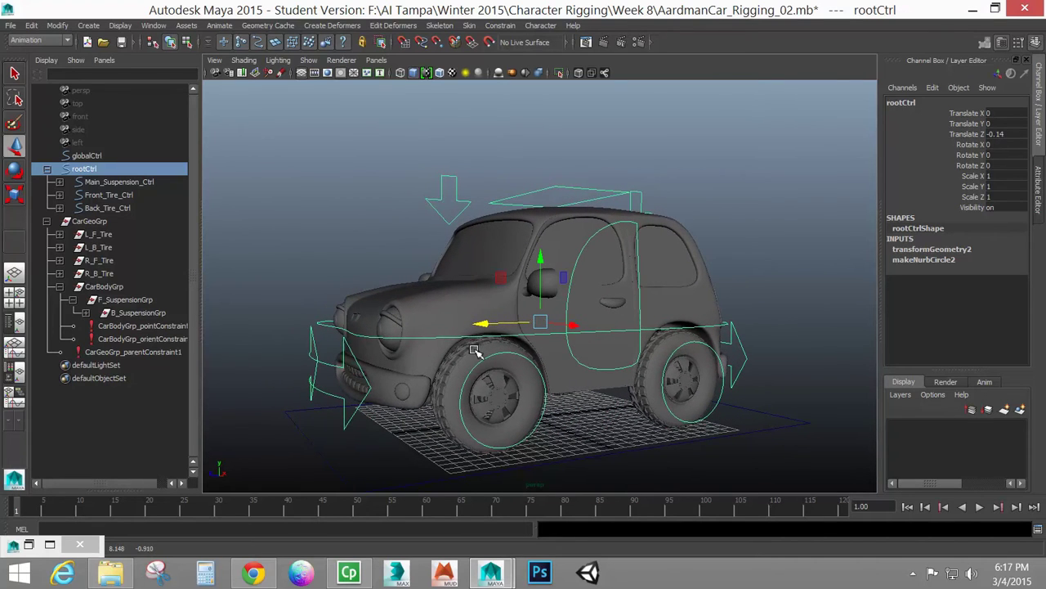
pyautogui.hotkey('ctrl', 'z')
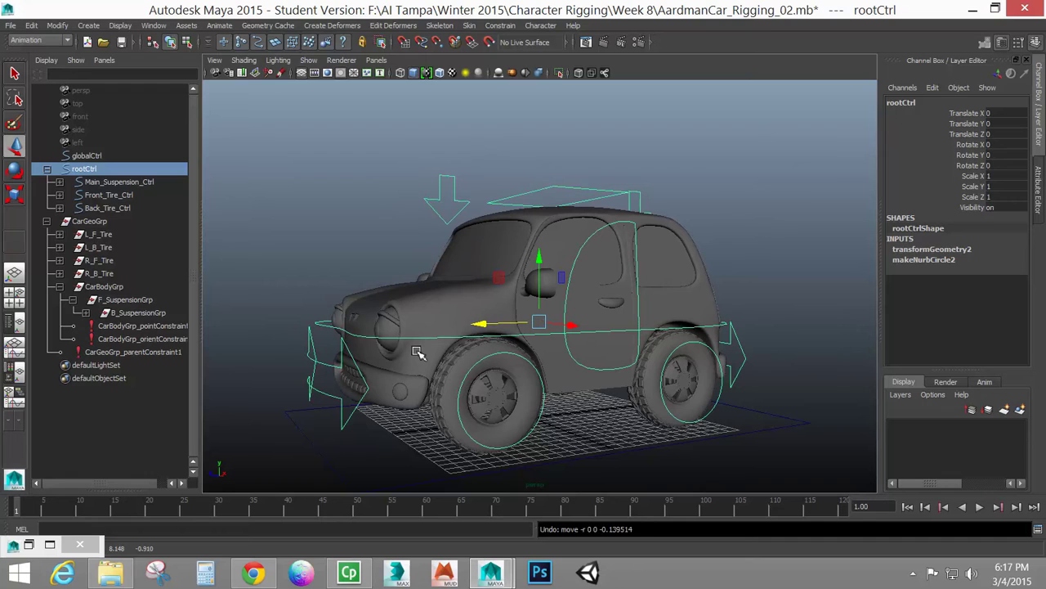
# Try moving L_F_TireCtrl freely by a small amount, and undo the move.
pyautogui.click(537, 423)
pyautogui.click(540, 440)
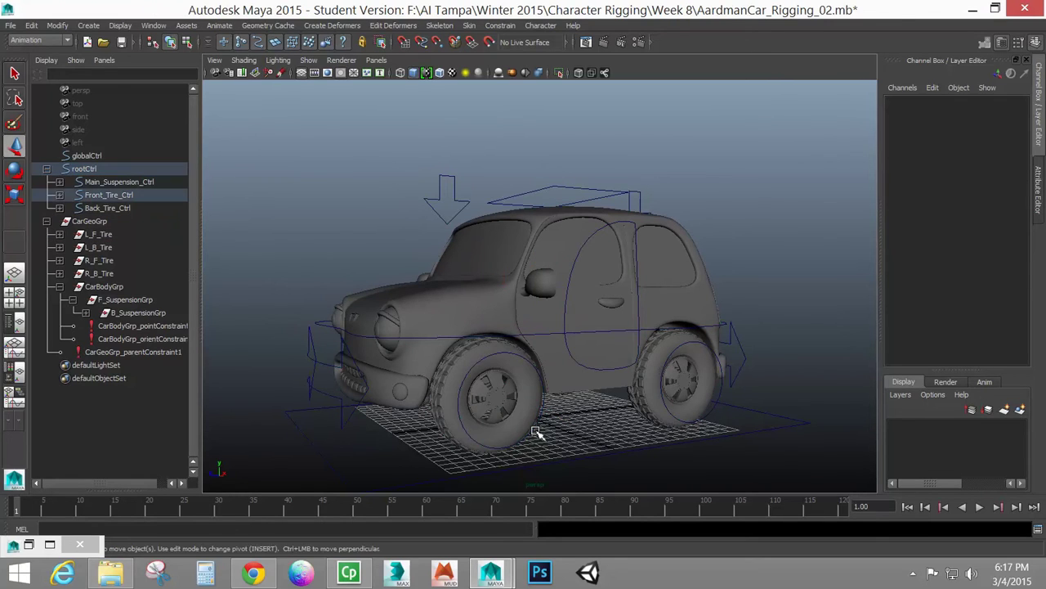
pyautogui.click(537, 438)
pyautogui.moveTo(474, 390); pyautogui.dragTo(478, 392)
pyautogui.hotkey('ctrl', 'z')
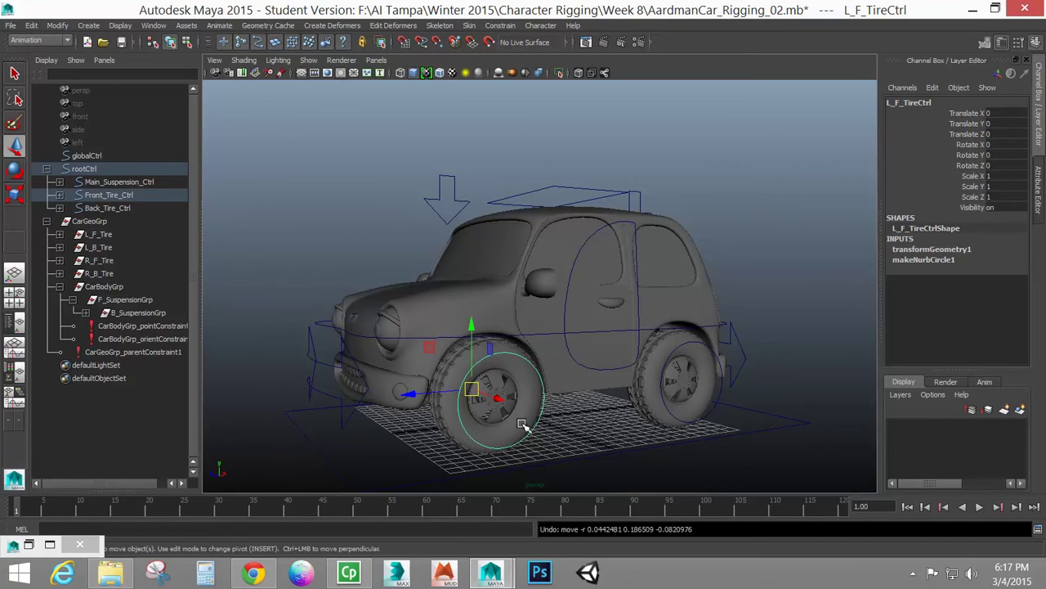
# Inspect the constrained channels of the L_F_Tire, R_F_Tire and L_B_Tire groups inside CarGeoGrp.
pyautogui.click(113, 237)
pyautogui.click(107, 258)
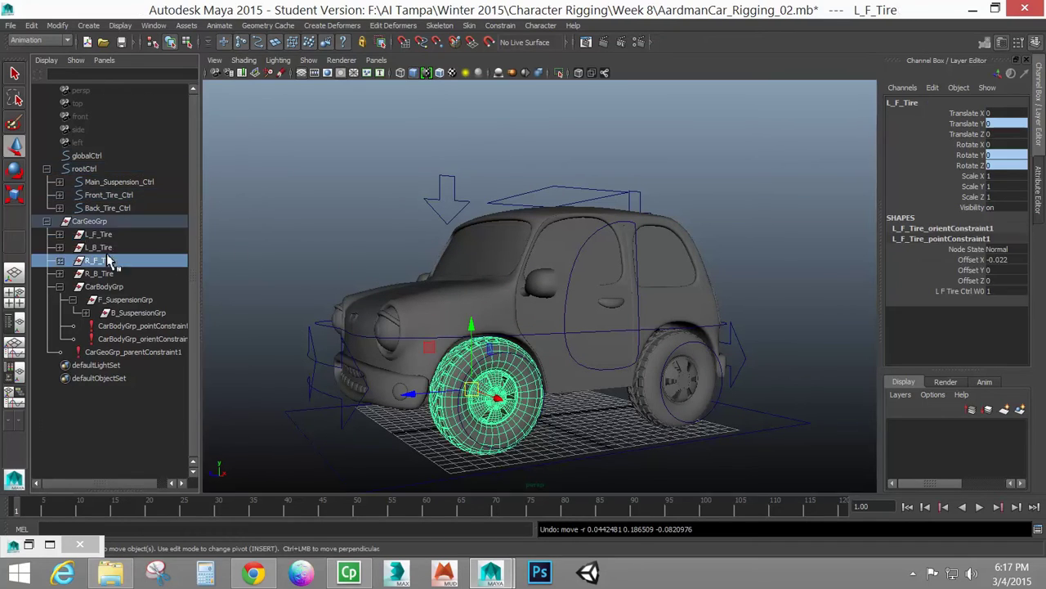
pyautogui.click(108, 247)
pyautogui.click(110, 238)
pyautogui.click(113, 246)
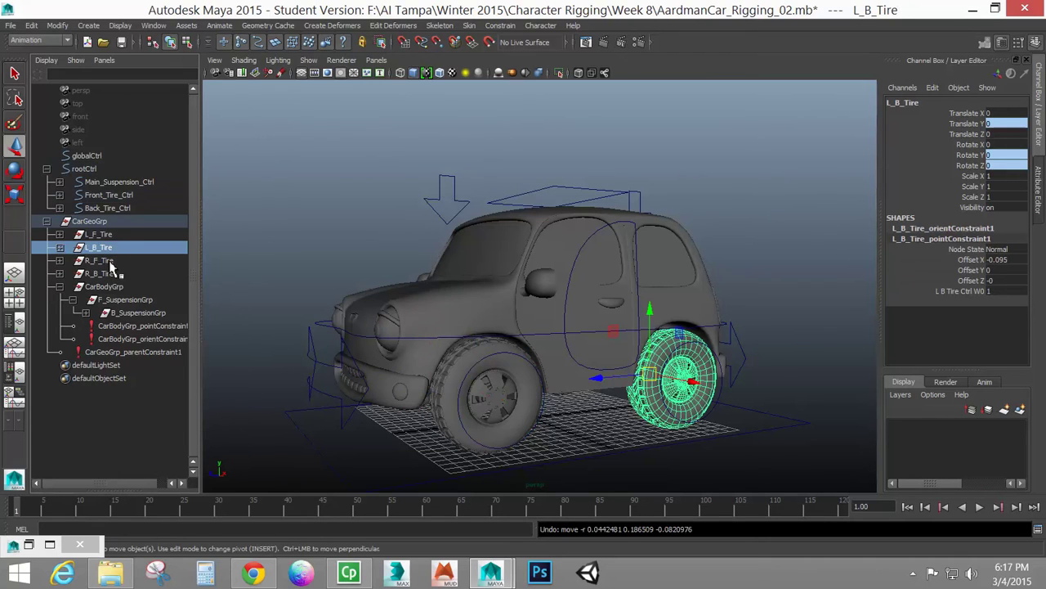
# Try rotating the L_F_Tire group about 5 degrees in X, and undo the rotation.
pyautogui.click(115, 274)
pyautogui.click(120, 236)
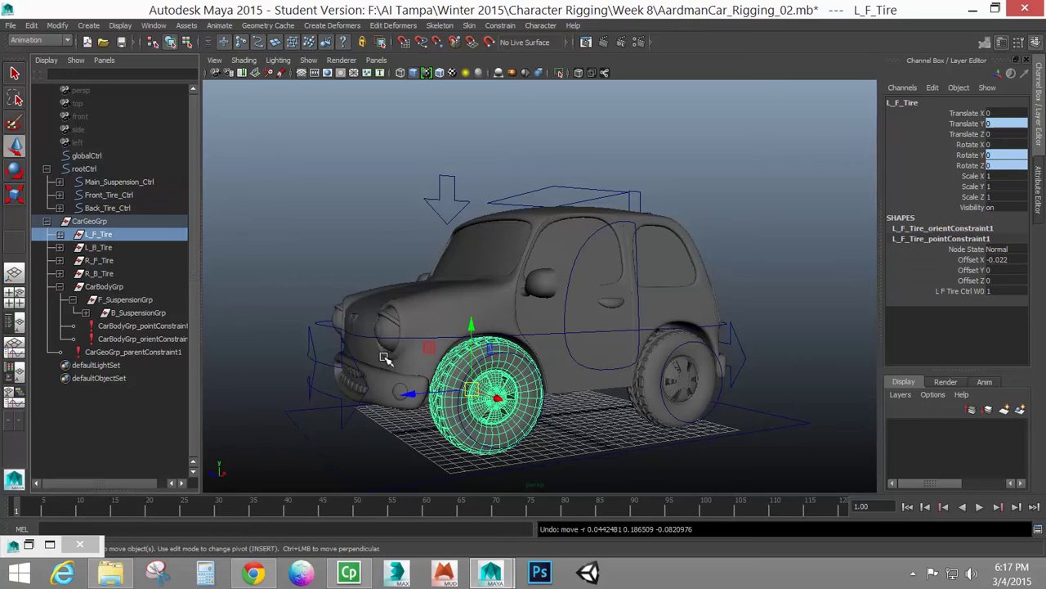
pyautogui.press('e')
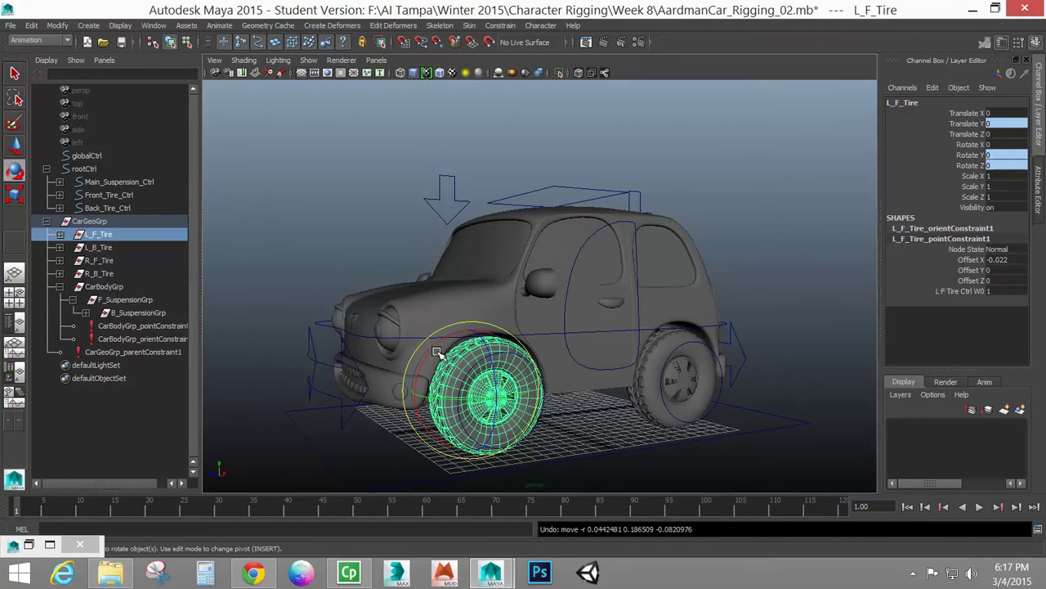
pyautogui.moveTo(435, 352); pyautogui.dragTo(435, 357)
pyautogui.hotkey('ctrl', 'z')
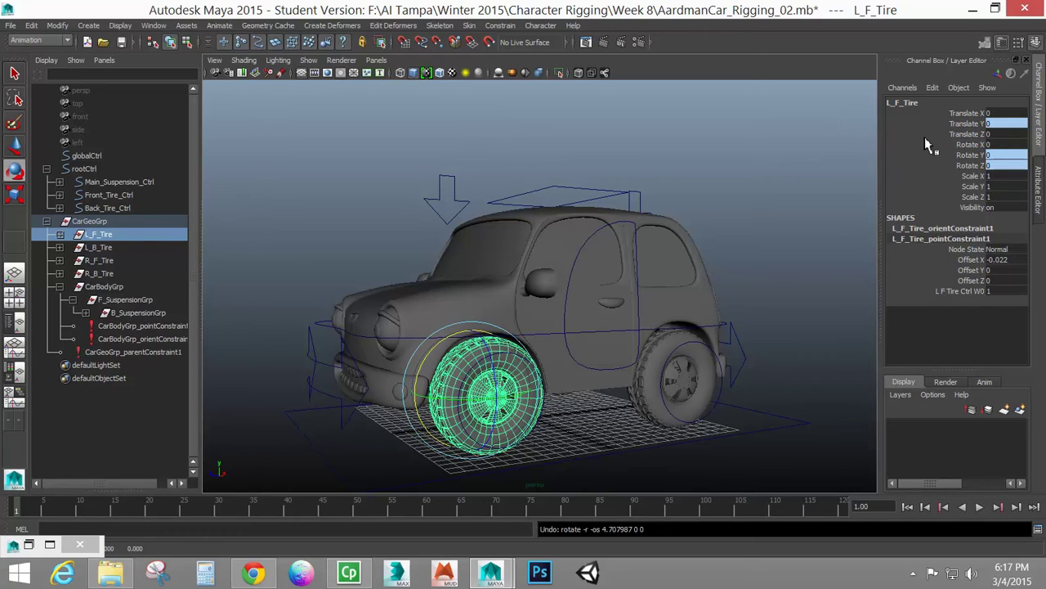
# Start a new expression for the Rotate X channel of L_F_Tire and name it WheelRotation.
pyautogui.click(966, 145)
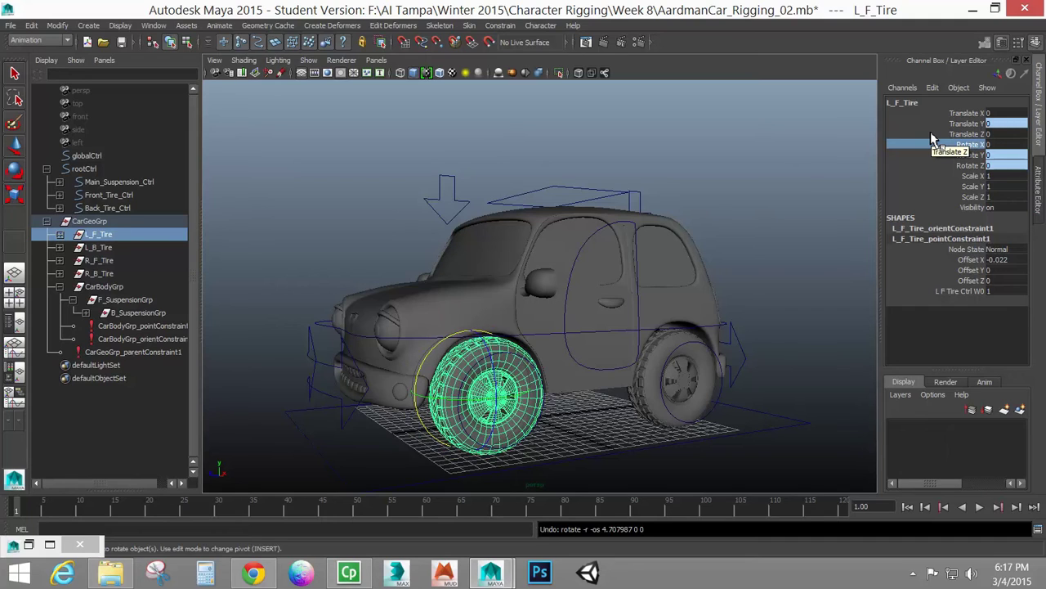
pyautogui.click(932, 87)
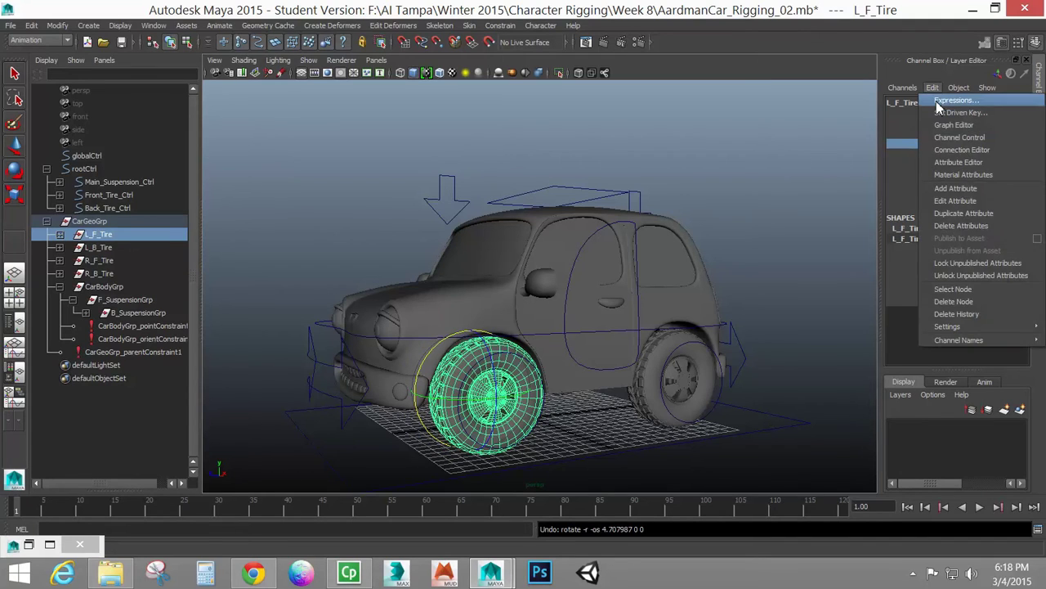
pyautogui.click(939, 106)
pyautogui.moveTo(838, 133); pyautogui.dragTo(686, 122)
pyautogui.click(638, 169)
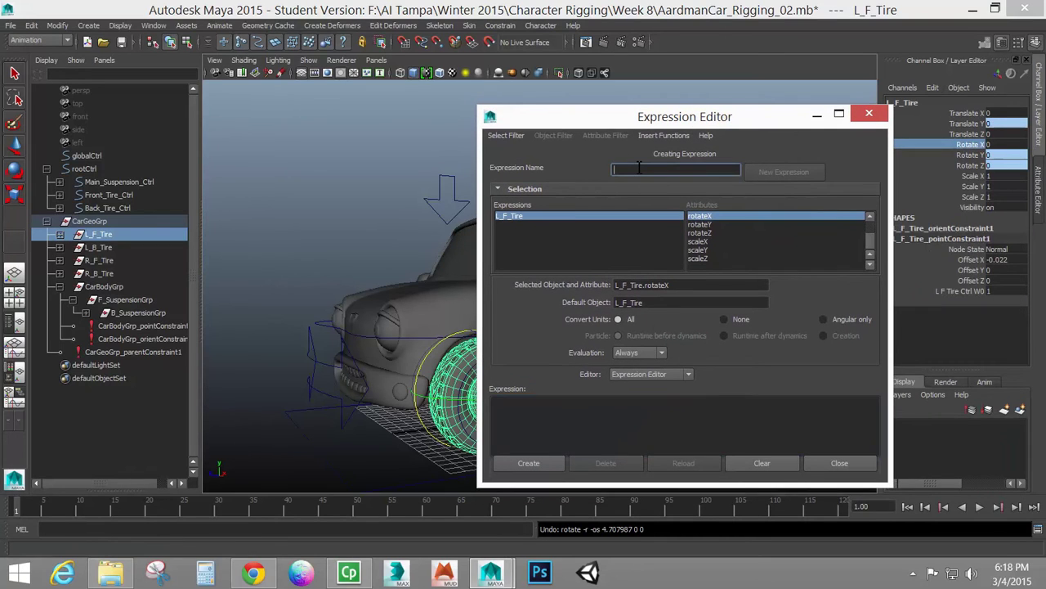
pyautogui.write('WheelRotation')
# Write the expression L_F_Tire.rotateX = rootCtrl.translateZ, reusing the selected attribute's name, and create it.
pyautogui.moveTo(680, 287); pyautogui.dragTo(608, 283)
pyautogui.hotkey('ctrl', 'c')
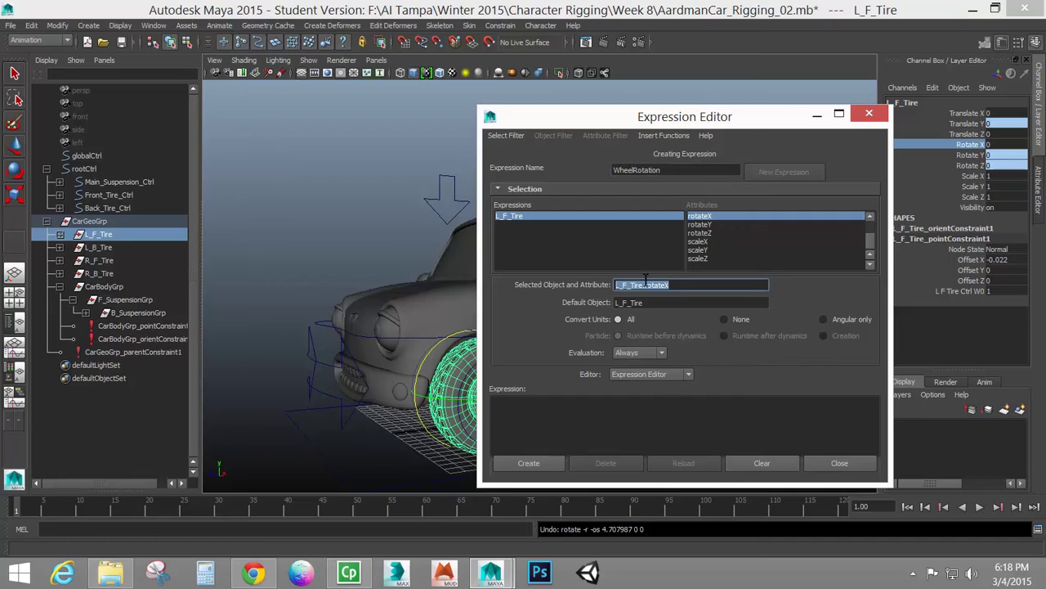
pyautogui.click(585, 411)
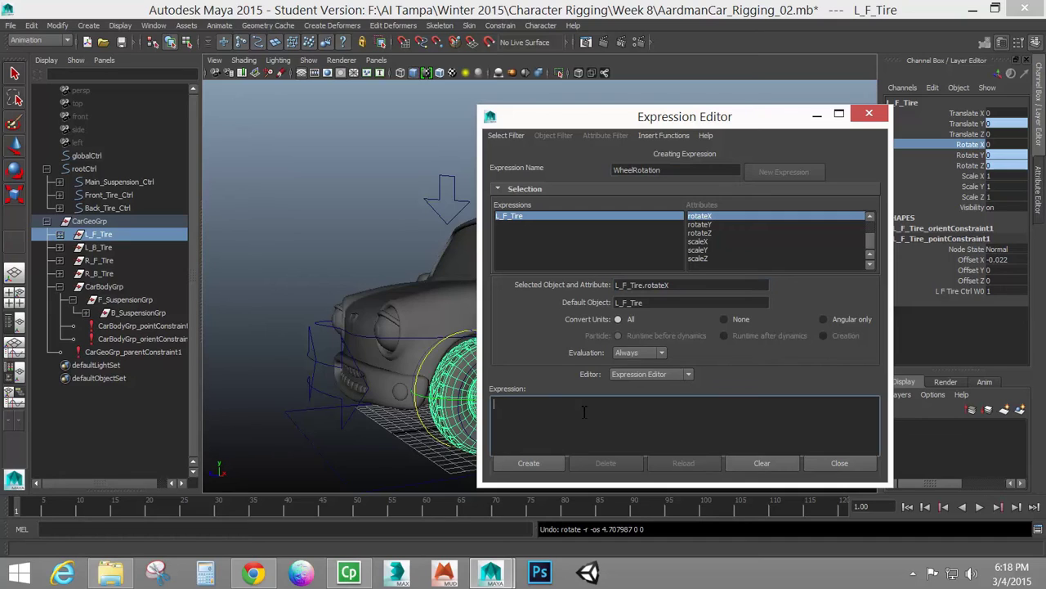
pyautogui.hotkey('ctrl', 'v')
pyautogui.moveTo(623, 116); pyautogui.dragTo(696, 199)
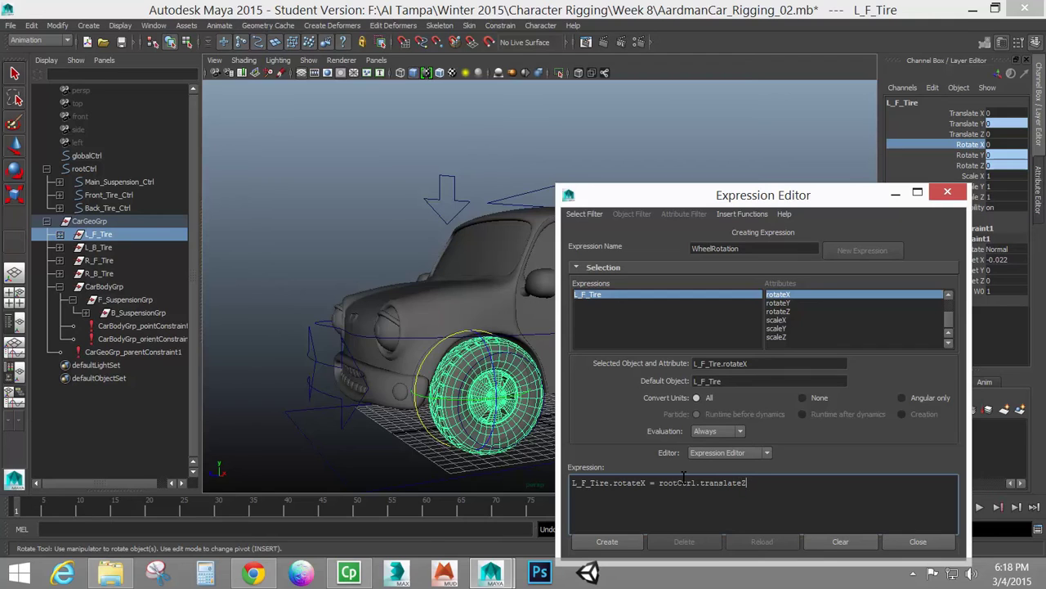
pyautogui.keyDown('alt'); pyautogui.moveTo(374, 434); pyautogui.dragTo(208, 514); pyautogui.keyUp('alt')
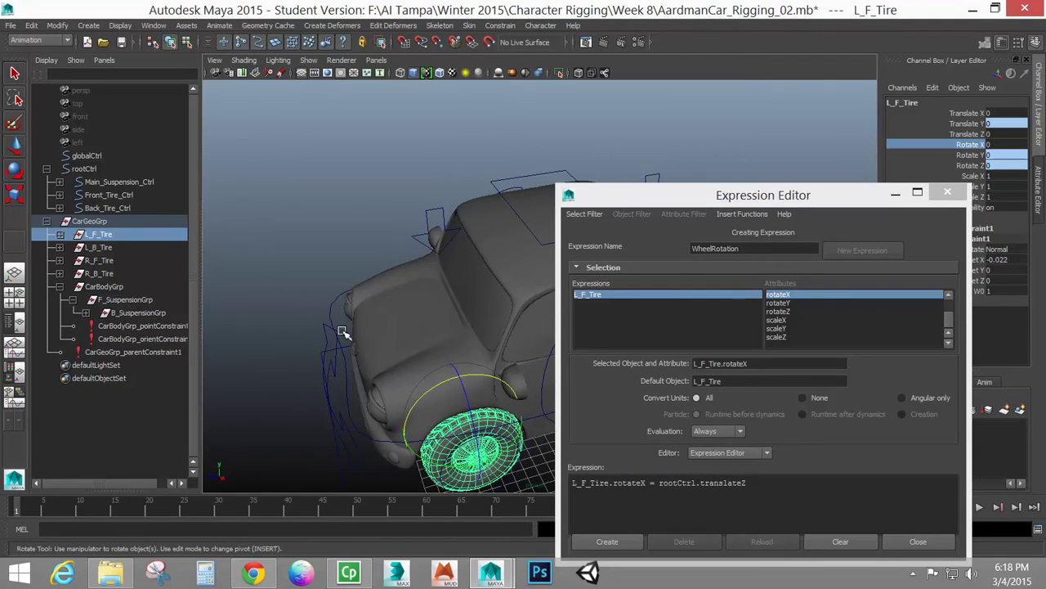
pyautogui.keyDown('alt'); pyautogui.moveTo(428, 378); pyautogui.dragTo(345, 421); pyautogui.keyUp('alt')
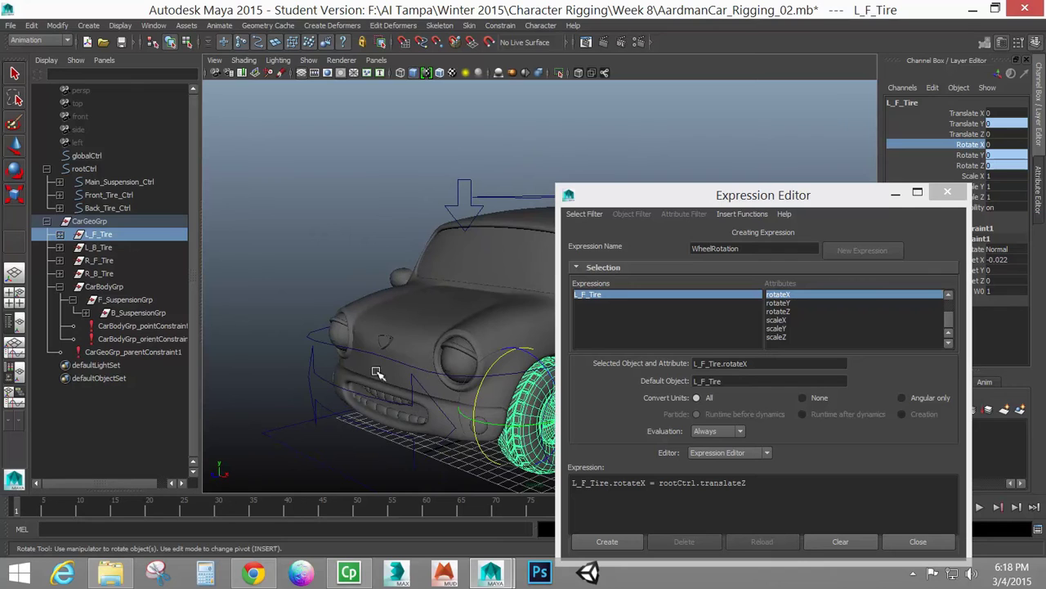
pyautogui.moveTo(412, 377)
pyautogui.keyDown('alt'); pyautogui.mouseDown()
pyautogui.moveTo(425, 376)
pyautogui.moveTo(398, 376)
pyautogui.mouseUp(); pyautogui.keyUp('alt')
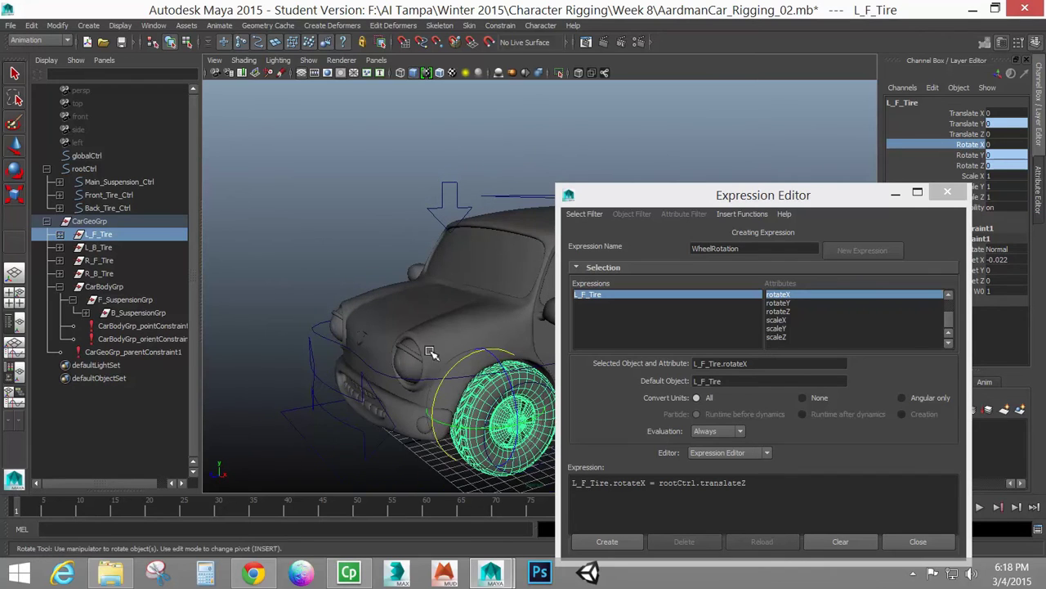
pyautogui.keyDown('alt'); pyautogui.moveTo(422, 286); pyautogui.dragTo(374, 261); pyautogui.keyUp('alt')
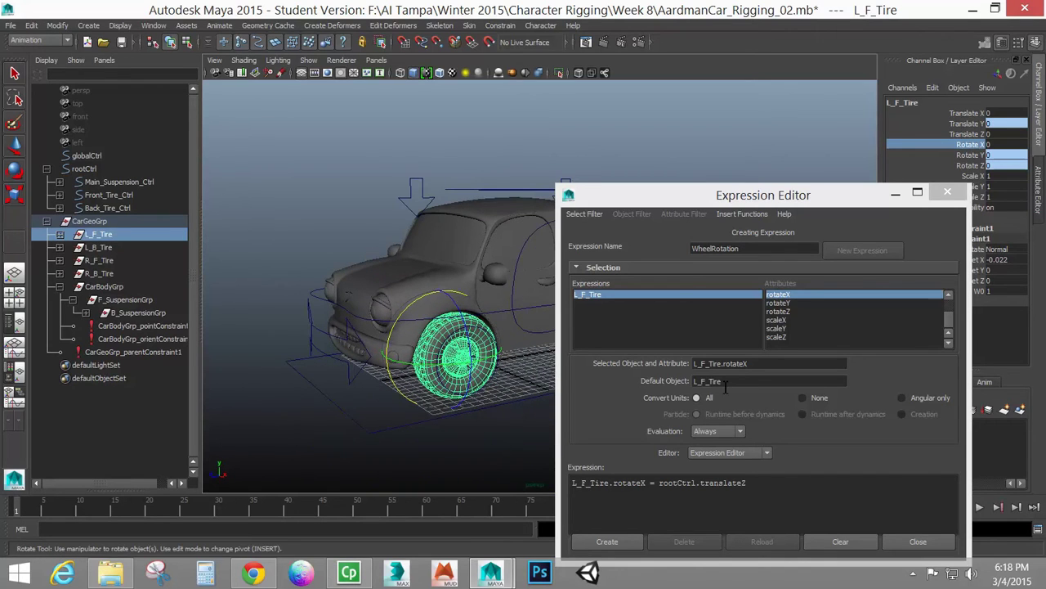
pyautogui.click(773, 487)
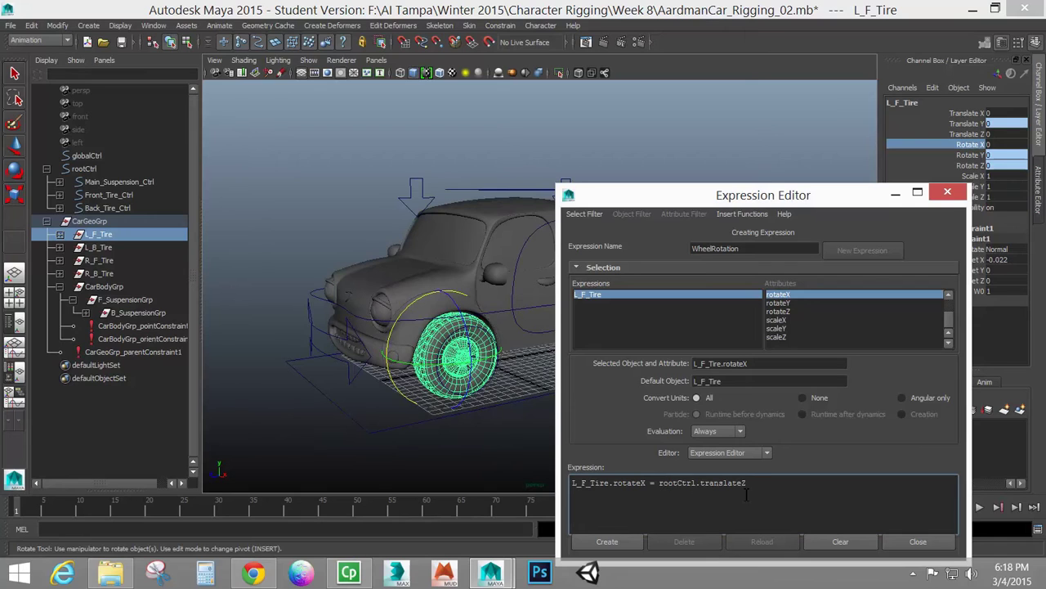
pyautogui.moveTo(704, 200); pyautogui.dragTo(713, 114)
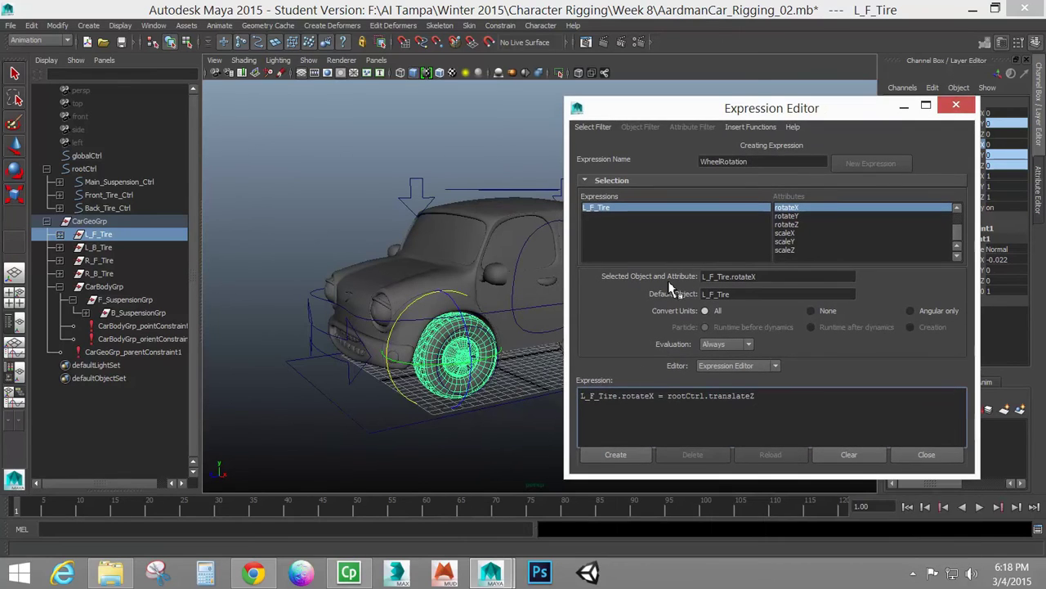
pyautogui.click(615, 455)
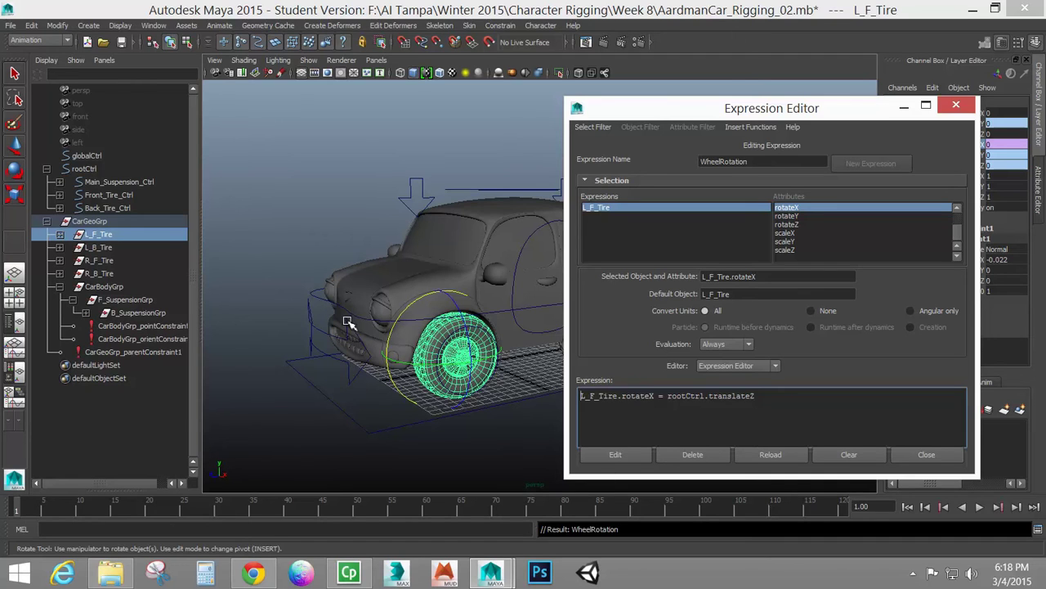
# Select rootCtrl with the Move tool and clear the Expression Editor from the view.
pyautogui.keyDown('alt'); pyautogui.moveTo(347, 321); pyautogui.dragTo(408, 327); pyautogui.keyUp('alt')
pyautogui.keyDown('alt'); pyautogui.moveTo(345, 310); pyautogui.dragTo(371, 328, button='right'); pyautogui.keyUp('alt')
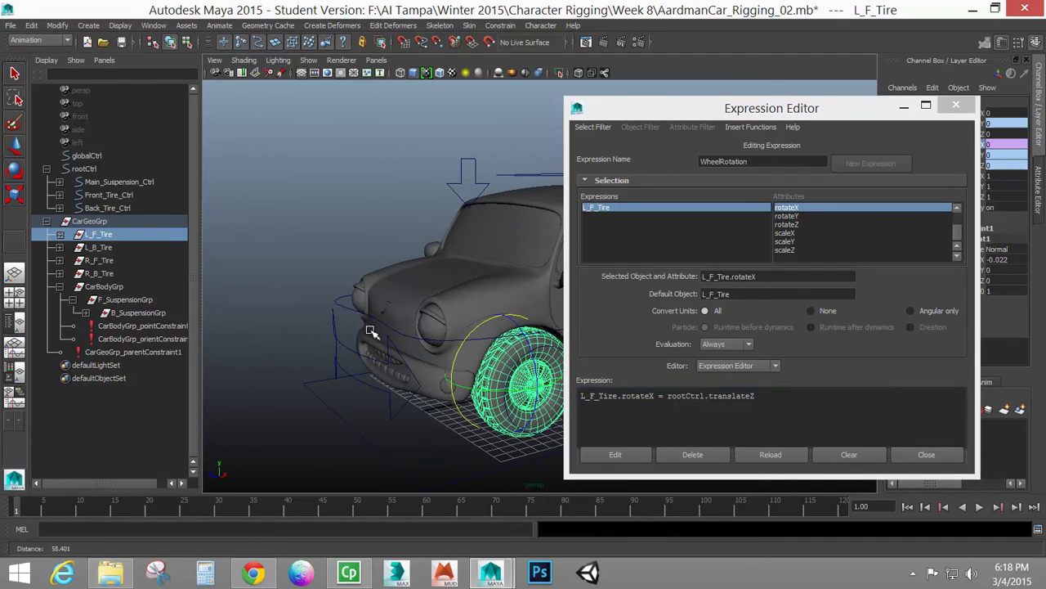
pyautogui.click(336, 301)
pyautogui.press('w')
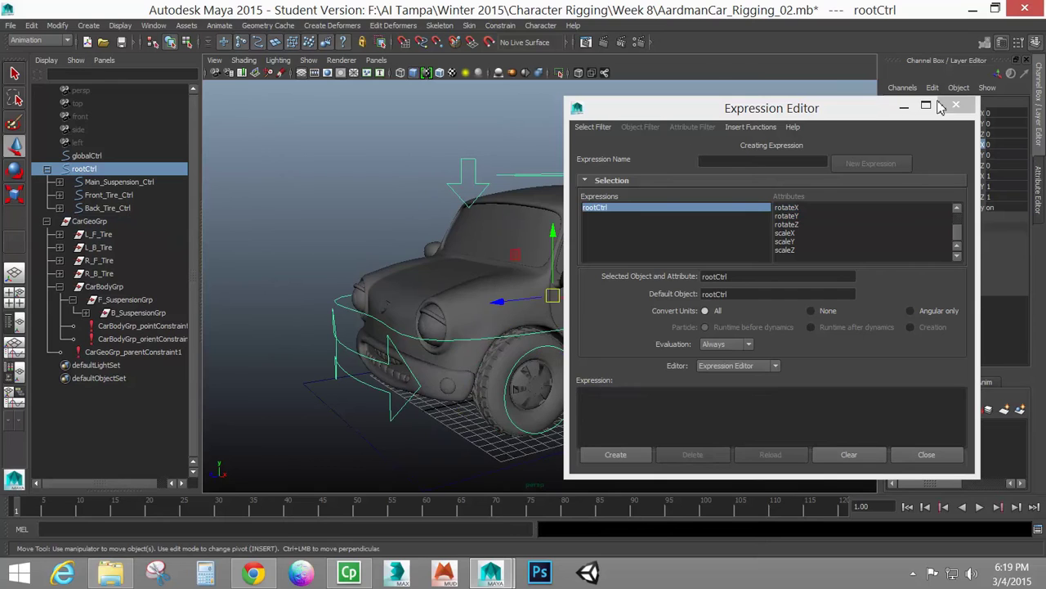
pyautogui.click(955, 106)
# Show wireframe on the shaded car, test the wheel expression by moving rootCtrl about 1.64 in Z, and undo the move.
pyautogui.keyDown('alt'); pyautogui.moveTo(523, 245); pyautogui.dragTo(644, 222); pyautogui.keyUp('alt')
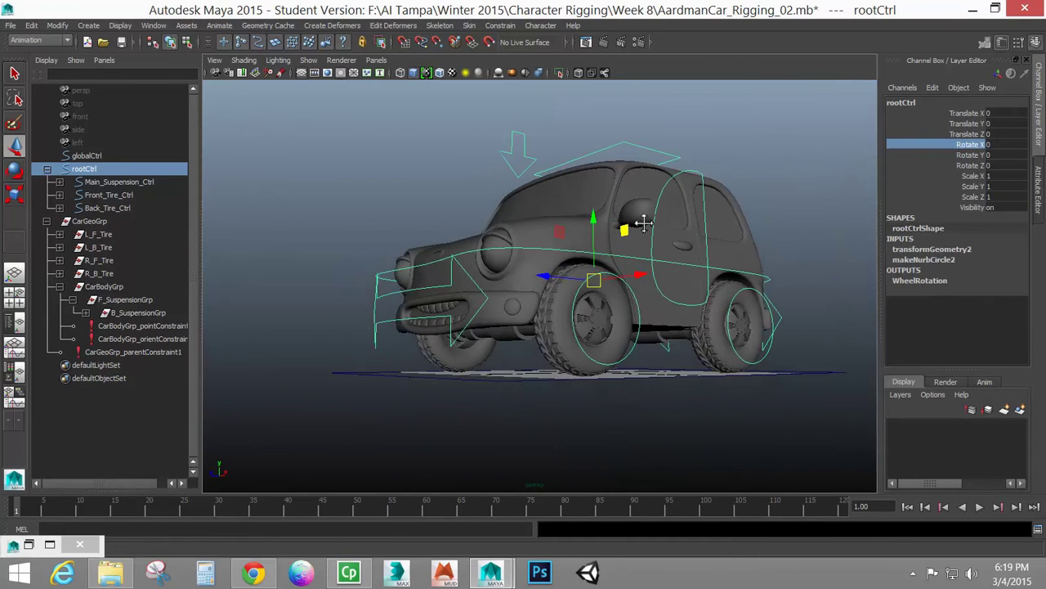
pyautogui.keyDown('alt'); pyautogui.moveTo(645, 222); pyautogui.dragTo(638, 222, button='middle'); pyautogui.keyUp('alt')
pyautogui.click(439, 74)
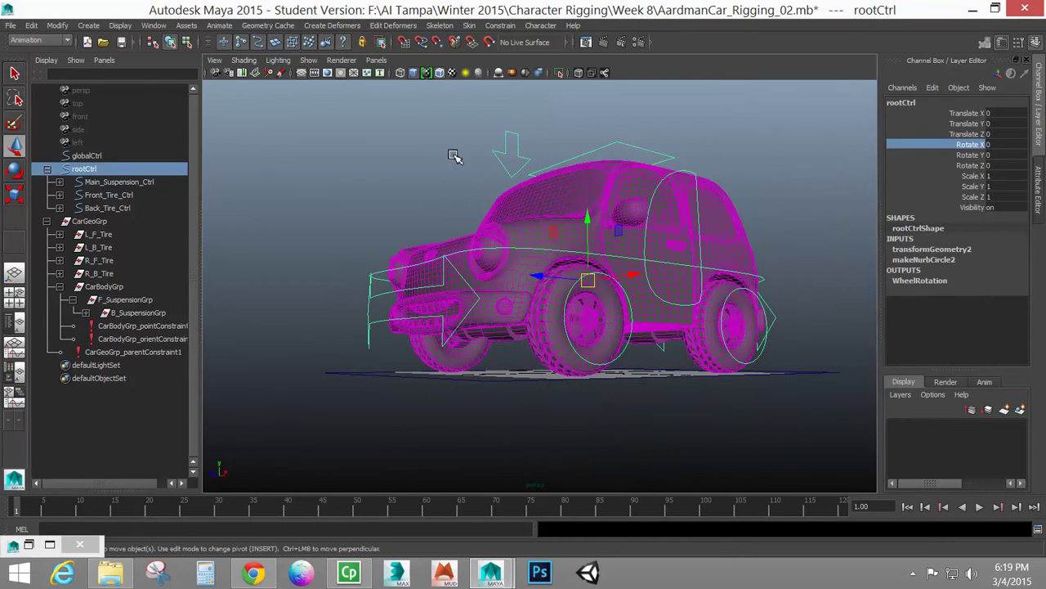
pyautogui.keyDown('alt'); pyautogui.moveTo(454, 156); pyautogui.dragTo(535, 204, button='right'); pyautogui.keyUp('alt')
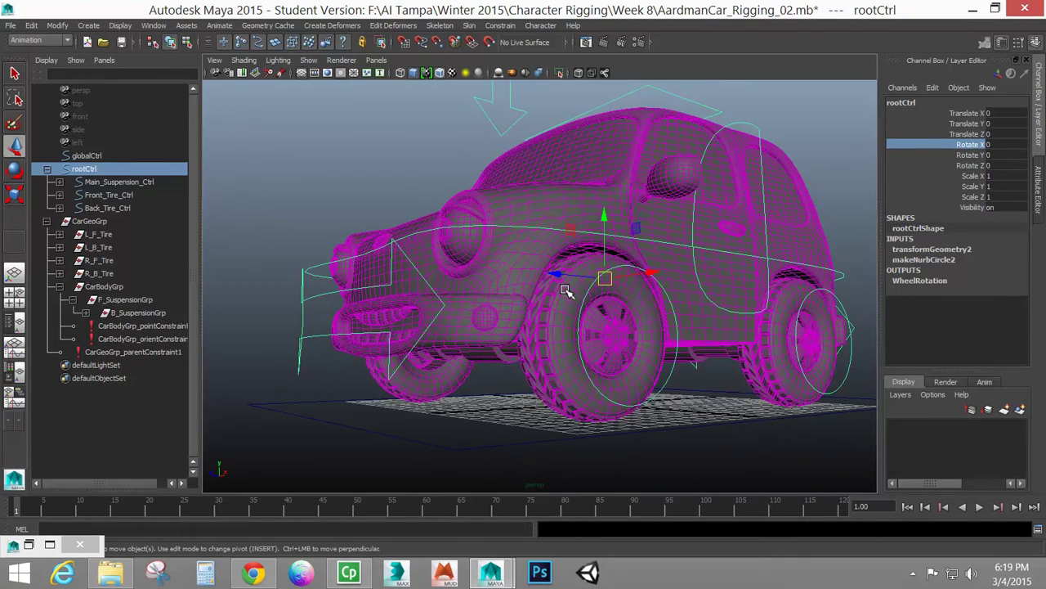
pyautogui.moveTo(563, 276); pyautogui.dragTo(541, 311)
pyautogui.hotkey('ctrl', 'z')
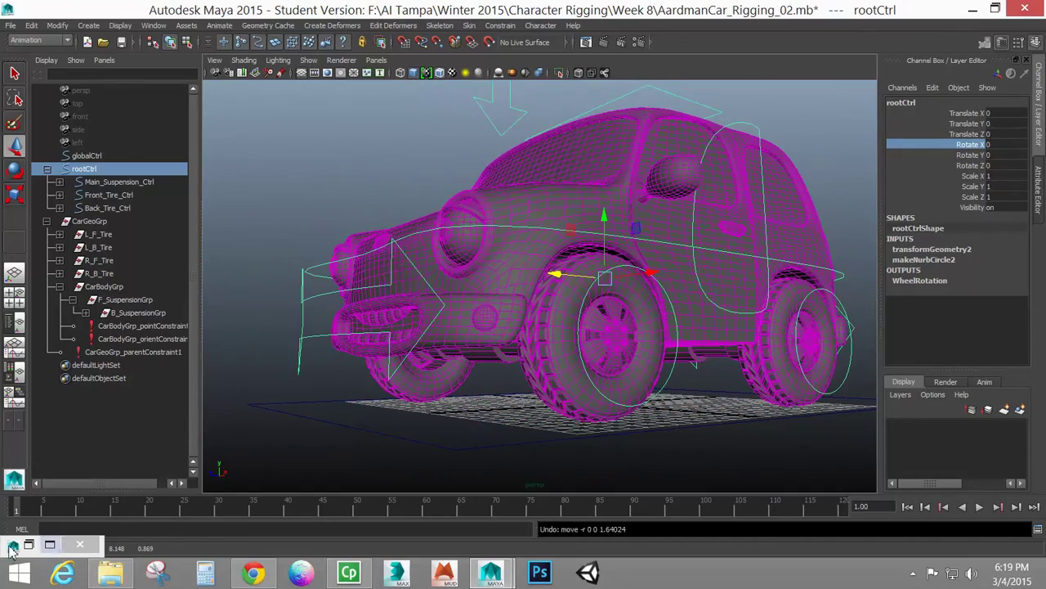
# Reopen the WheelRotation expression from the list of expression names, multiply rootCtrl.translateZ by 5, and apply the edit.
pyautogui.click(29, 544)
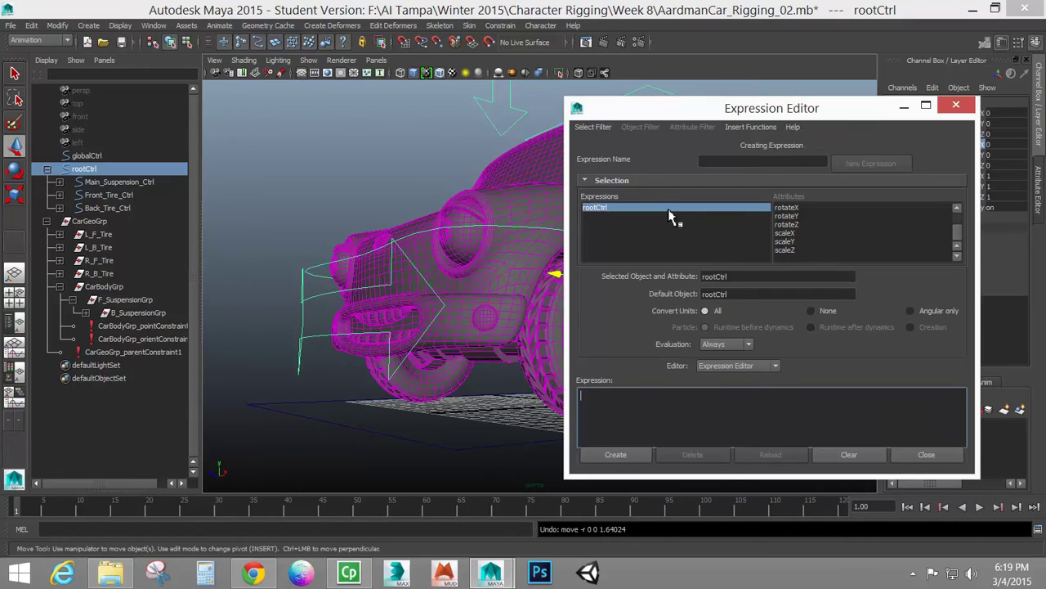
pyautogui.click(591, 127)
pyautogui.click(615, 140)
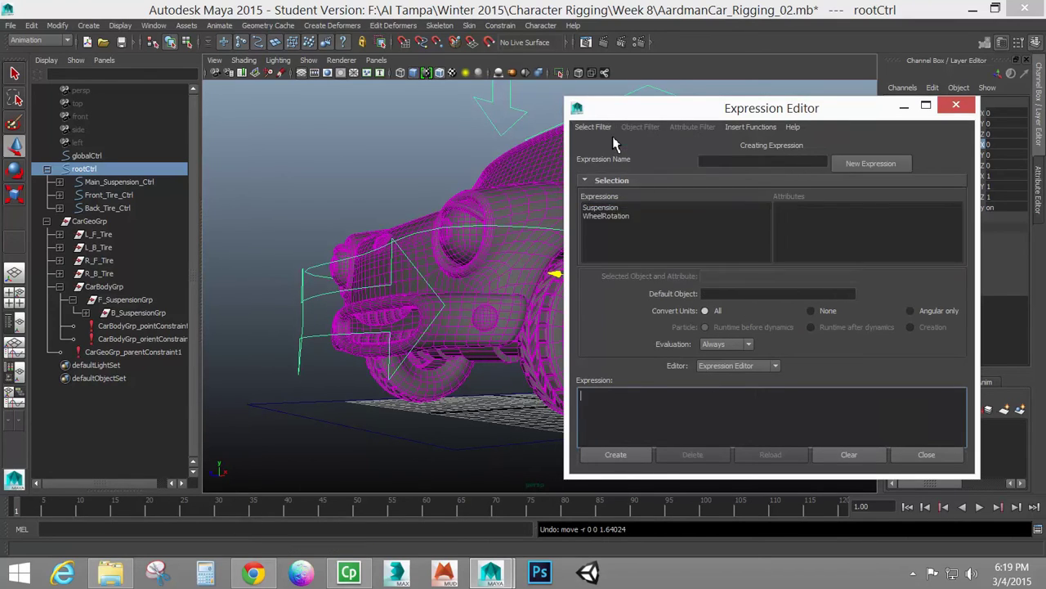
pyautogui.click(612, 216)
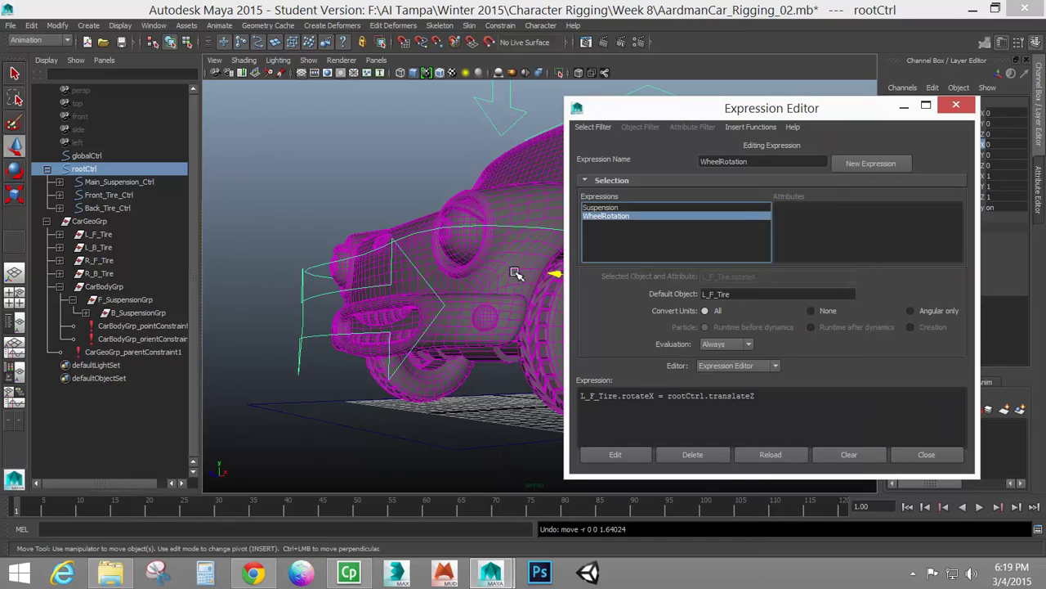
pyautogui.click(790, 399)
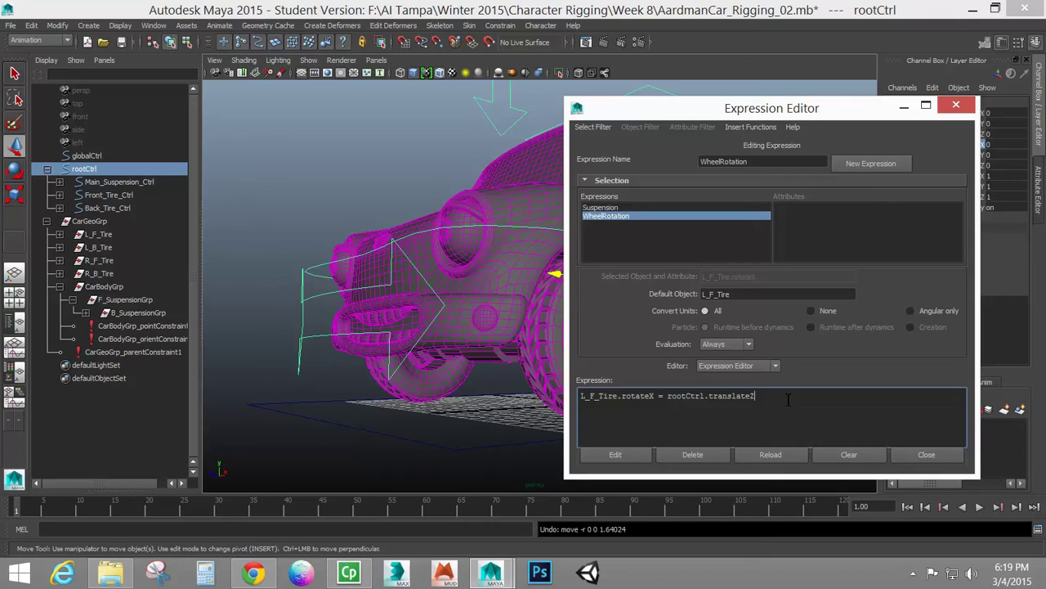
pyautogui.write('*')
pyautogui.click(610, 460)
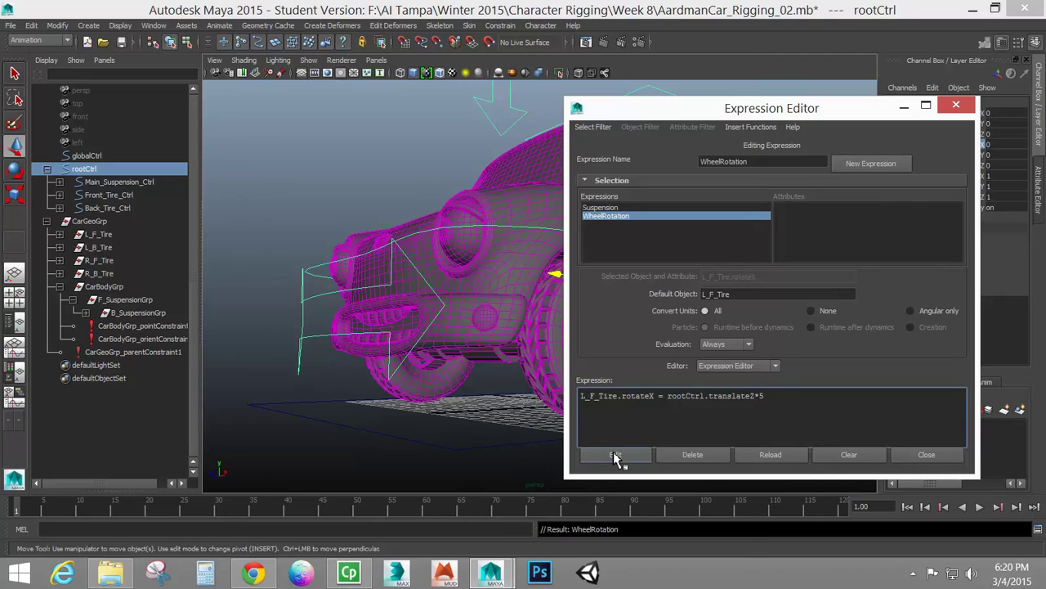
# Uncover the front wheel, test the expression by moving rootCtrl about 2.03 in Z, and undo the move.
pyautogui.click(904, 107)
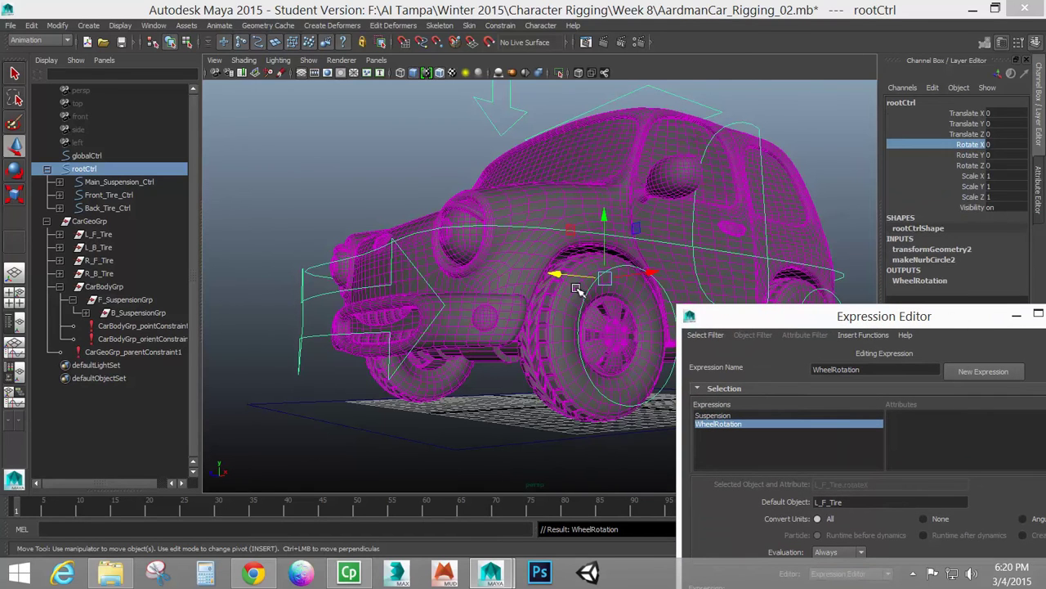
pyautogui.moveTo(572, 280); pyautogui.dragTo(543, 303)
pyautogui.hotkey('ctrl', 'z')
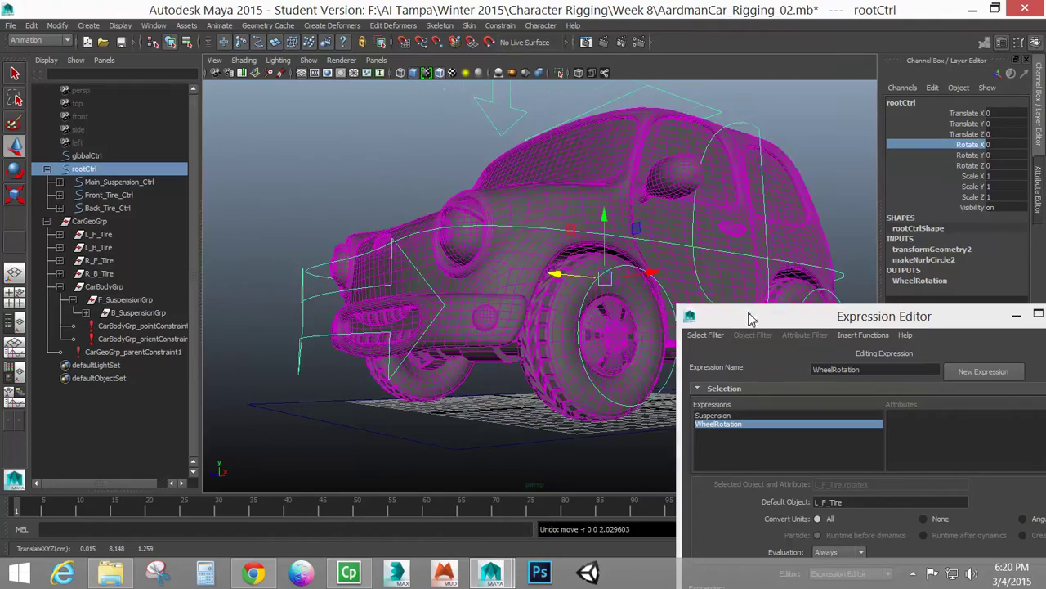
# Set the WheelRotation multiplier to 10 and apply it, then test it by moving rootCtrl about 3.25 in Z and undo the move.
pyautogui.moveTo(740, 316); pyautogui.dragTo(691, 193)
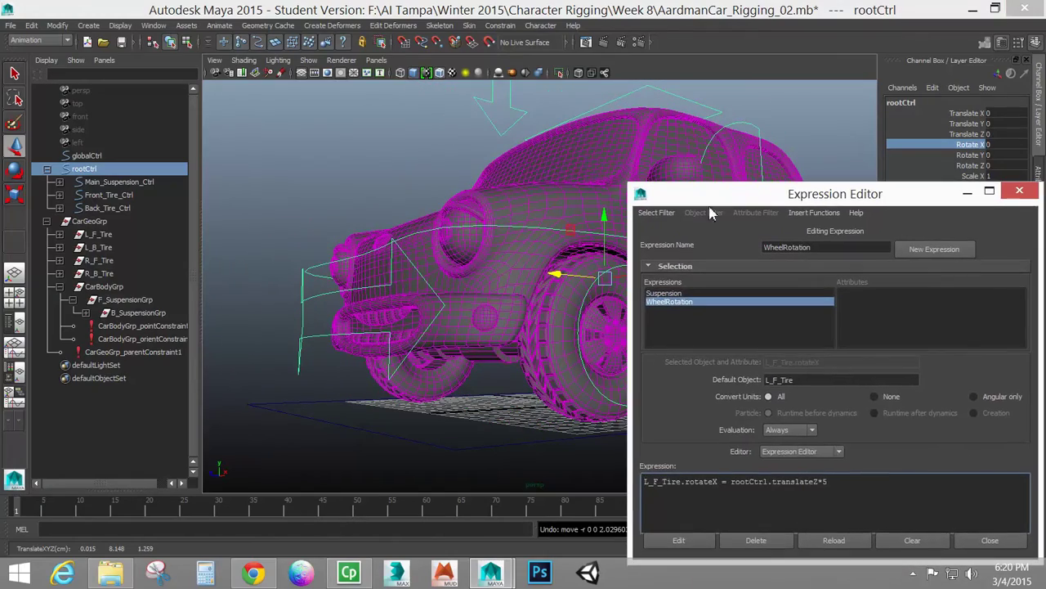
pyautogui.doubleClick(825, 482)
pyautogui.write('10')
pyautogui.click(679, 540)
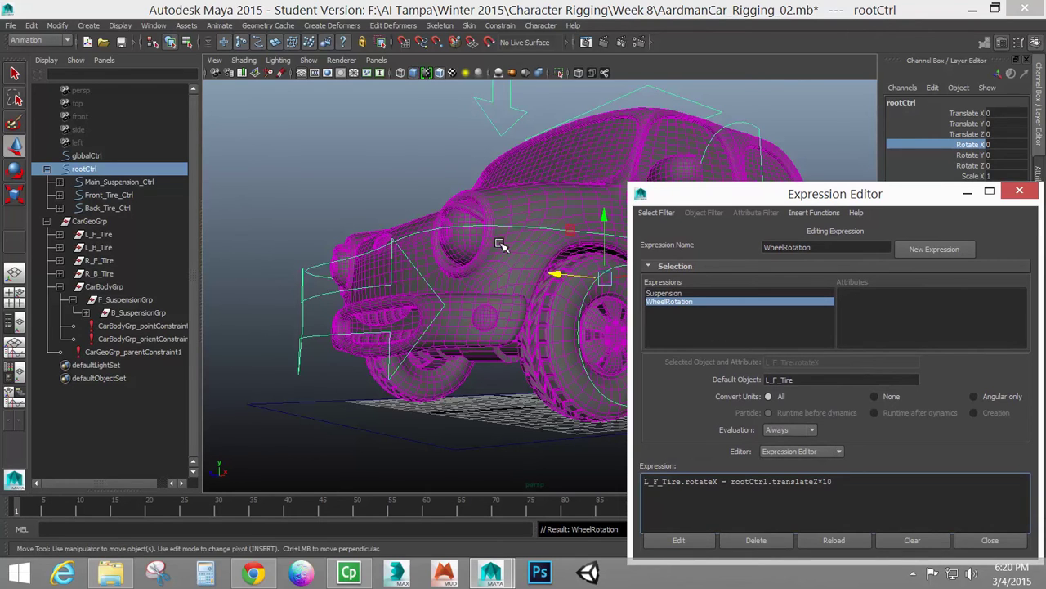
pyautogui.moveTo(568, 284); pyautogui.dragTo(515, 315)
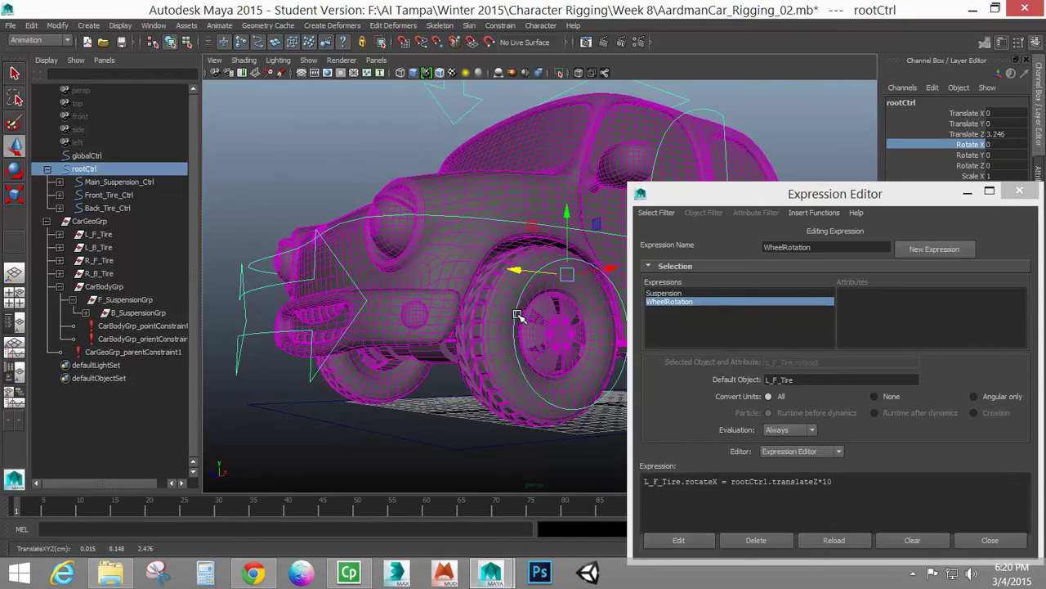
pyautogui.hotkey('ctrl', 'z')
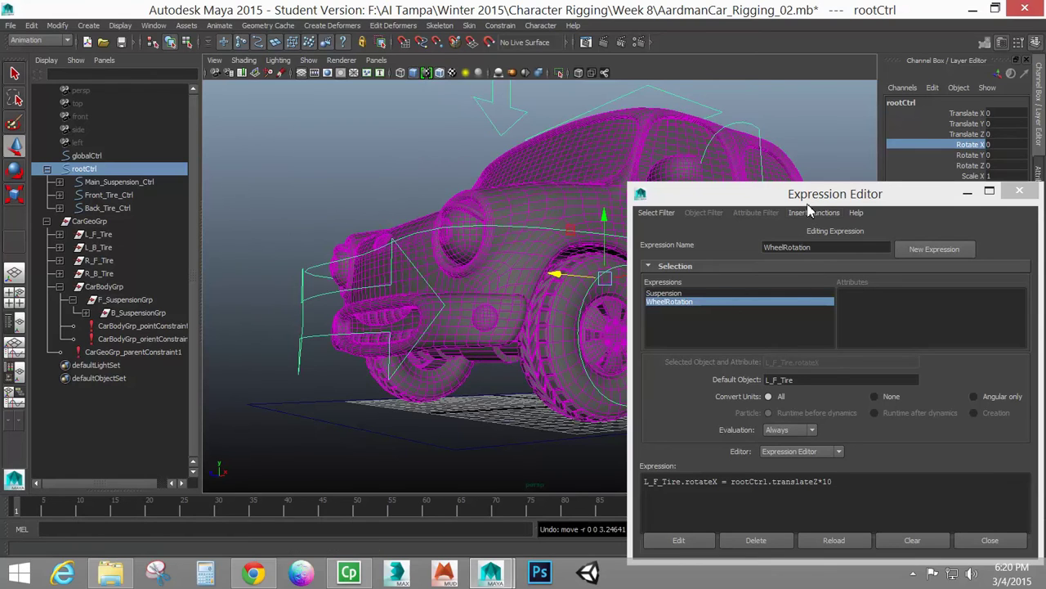
# End the L_F_Tire line of the WheelRotation expression with a semicolon and duplicate it to make four identical lines.
pyautogui.moveTo(811, 194); pyautogui.dragTo(729, 97)
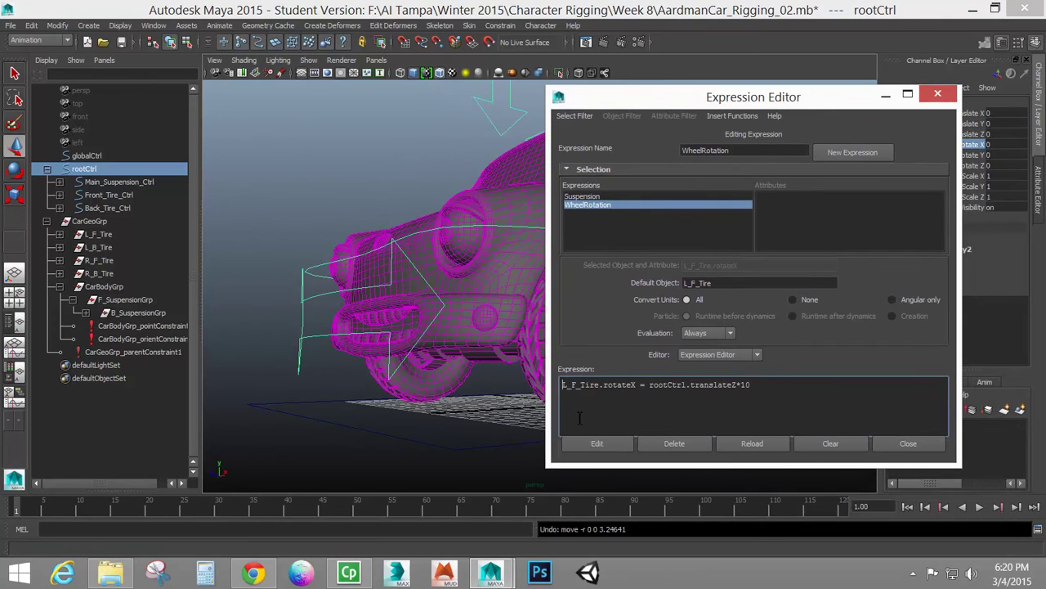
pyautogui.click(774, 385)
pyautogui.write(';')
pyautogui.moveTo(769, 385); pyautogui.dragTo(553, 397)
pyautogui.hotkey('ctrl', 'c')
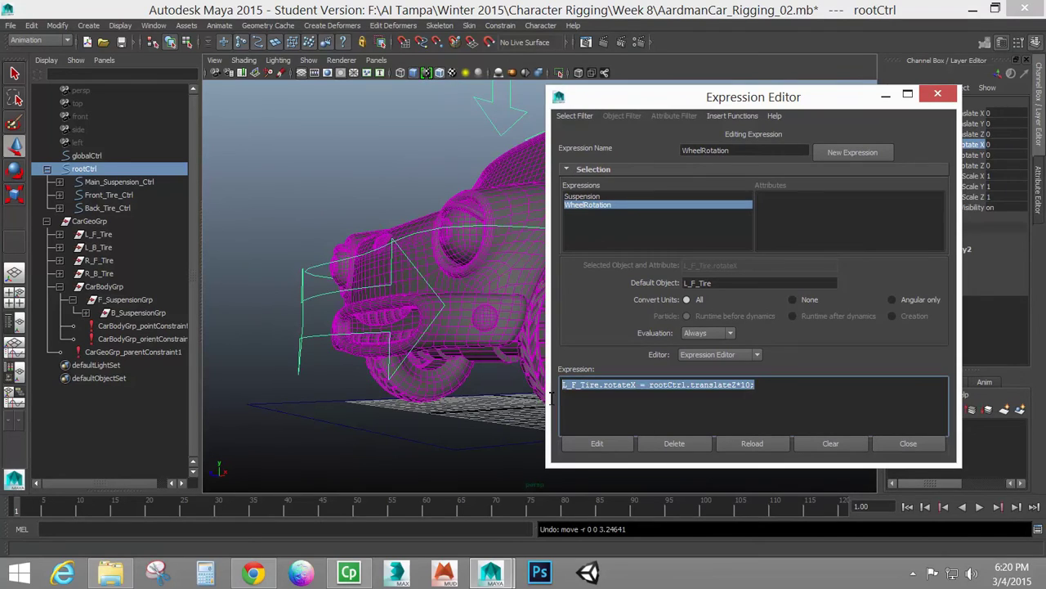
pyautogui.click(790, 386)
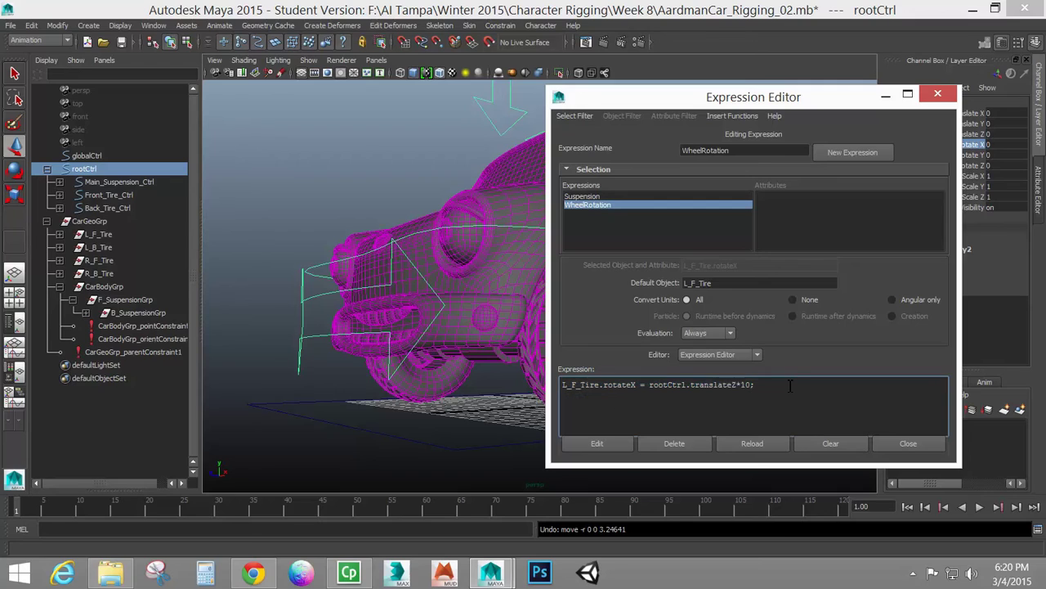
pyautogui.hotkey('ctrl', 'v')
pyautogui.press('Return')
pyautogui.hotkey('ctrl', 'v')
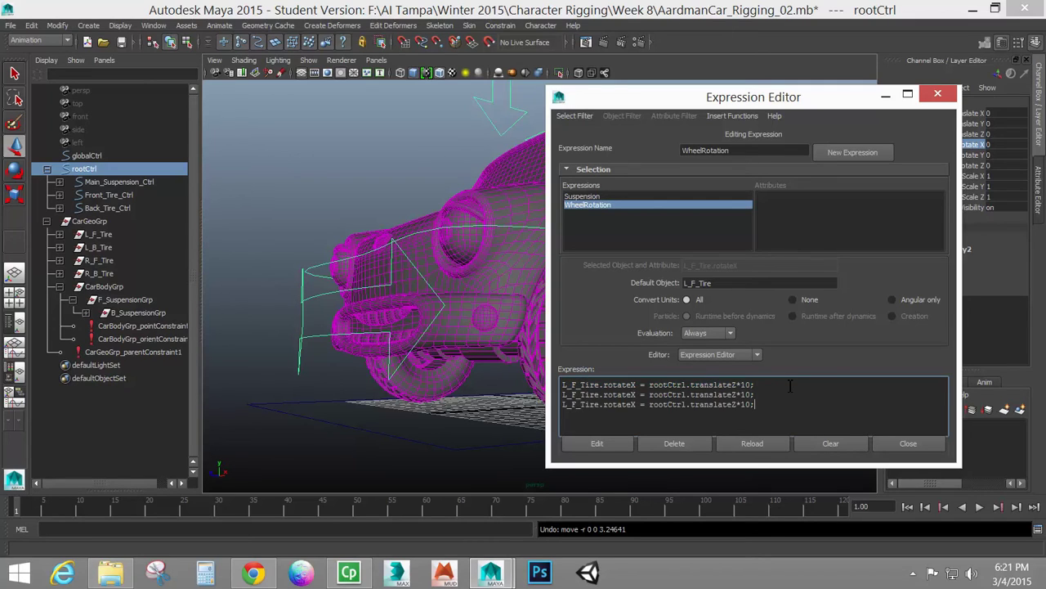
pyautogui.press('Return')
pyautogui.hotkey('ctrl', 'v')
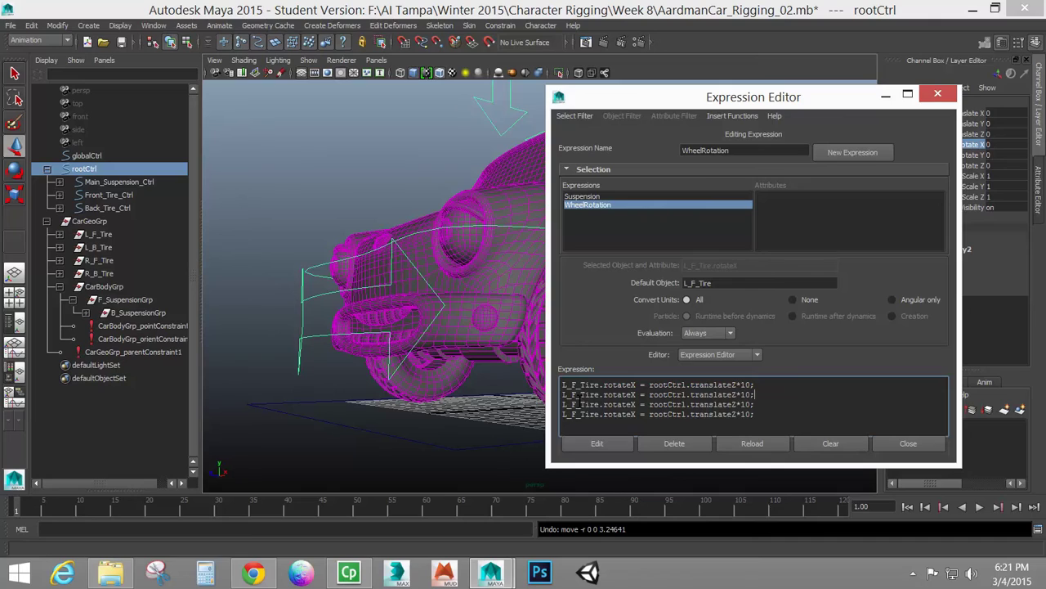
# Retarget the three copied expression lines to L_B_Tire, R_F_Tire and R_B_Tire, and apply the edit.
pyautogui.moveTo(579, 400)
pyautogui.mouseDown()
pyautogui.moveTo(568, 404)
pyautogui.moveTo(578, 415)
pyautogui.mouseUp()
pyautogui.click(576, 395)
pyautogui.write('B')
pyautogui.write('R')
pyautogui.write('R')
pyautogui.write('B')
pyautogui.click(587, 444)
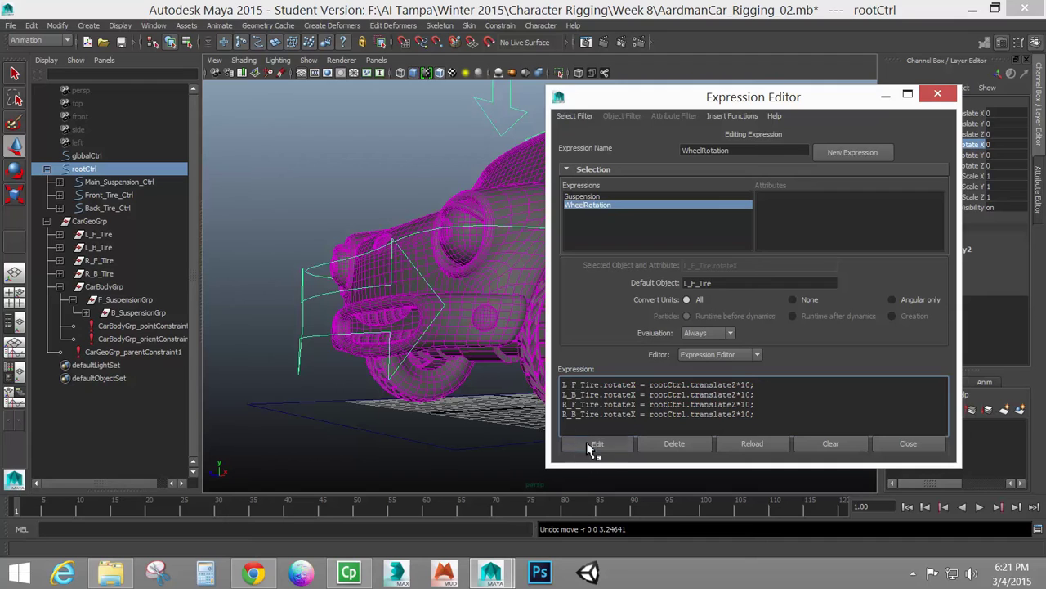
# Minimize the expression window, test the four-tire rotation by moving rootCtrl about 7.91 in Z, and undo the move.
pyautogui.click(886, 96)
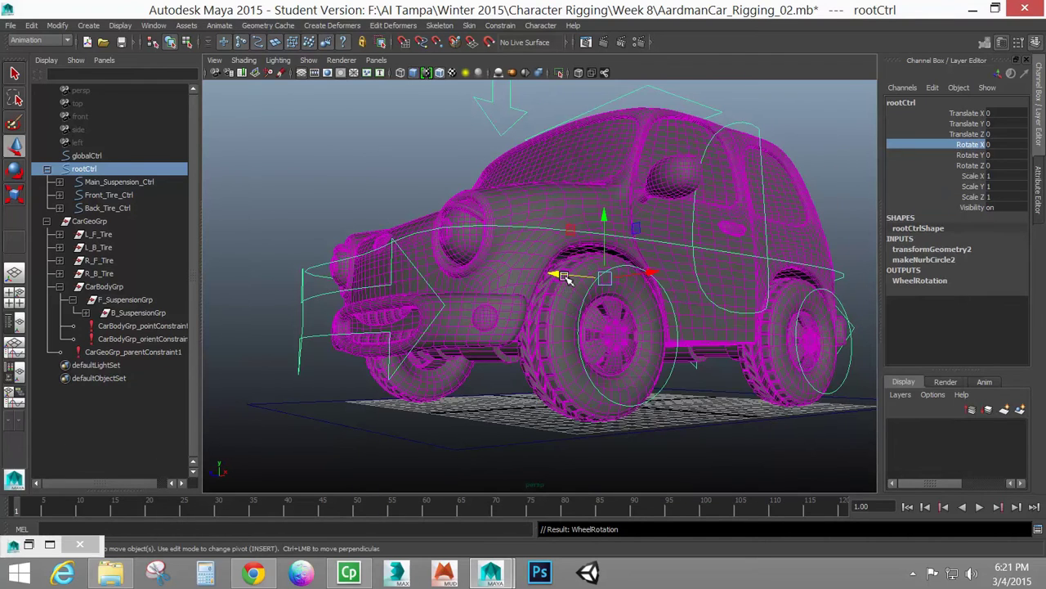
pyautogui.moveTo(563, 277); pyautogui.dragTo(473, 371)
pyautogui.hotkey('ctrl', 'z')
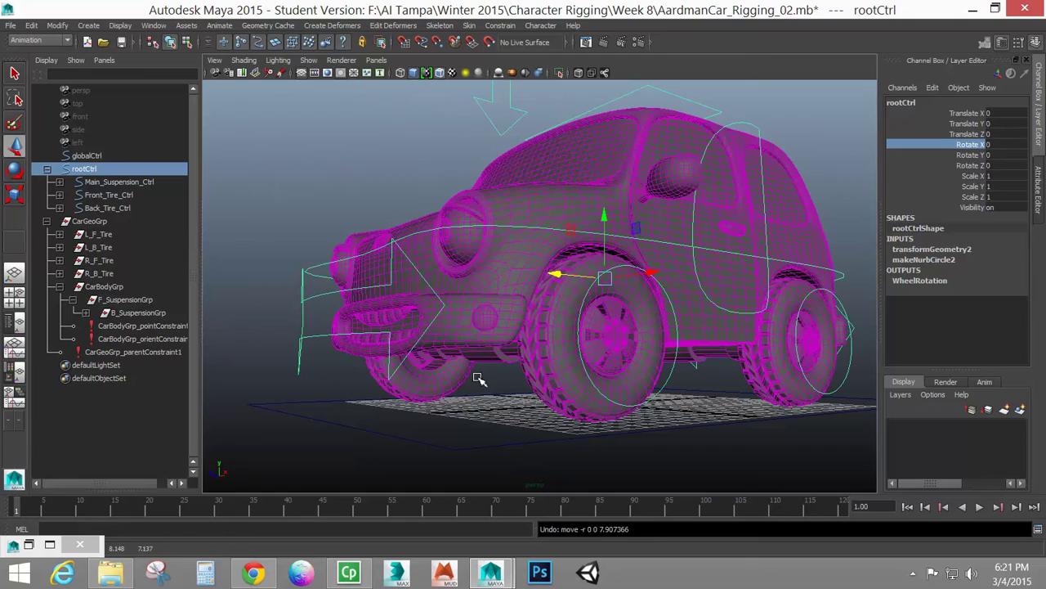
# Parent rootCtrl under globalCtrl, the large square control around the car's base.
pyautogui.keyDown('alt'); pyautogui.moveTo(420, 394); pyautogui.dragTo(718, 456); pyautogui.keyUp('alt')
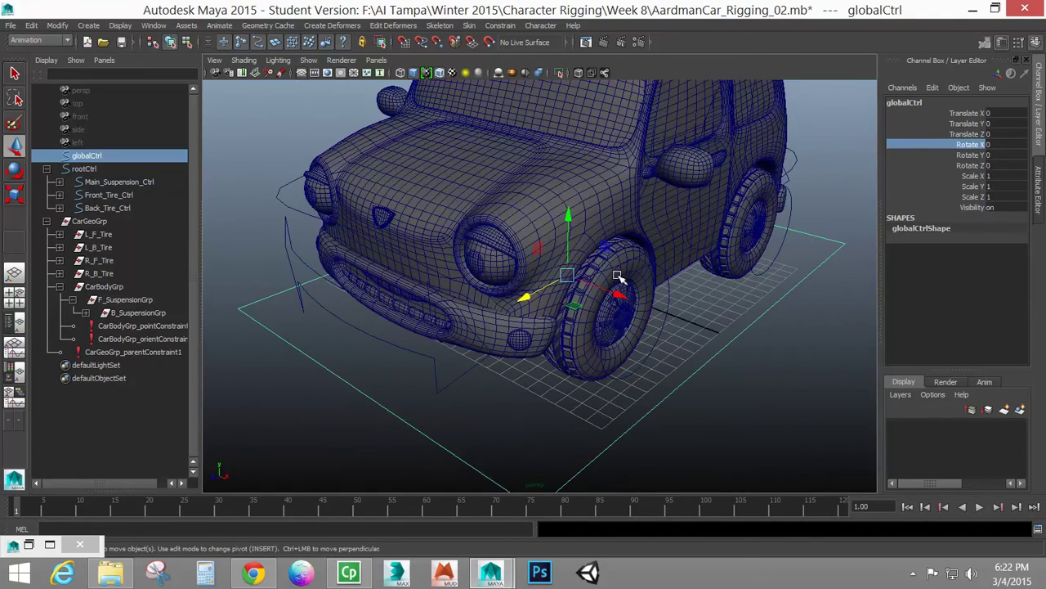
pyautogui.keyDown('alt'); pyautogui.moveTo(718, 363); pyautogui.dragTo(763, 348); pyautogui.keyUp('alt')
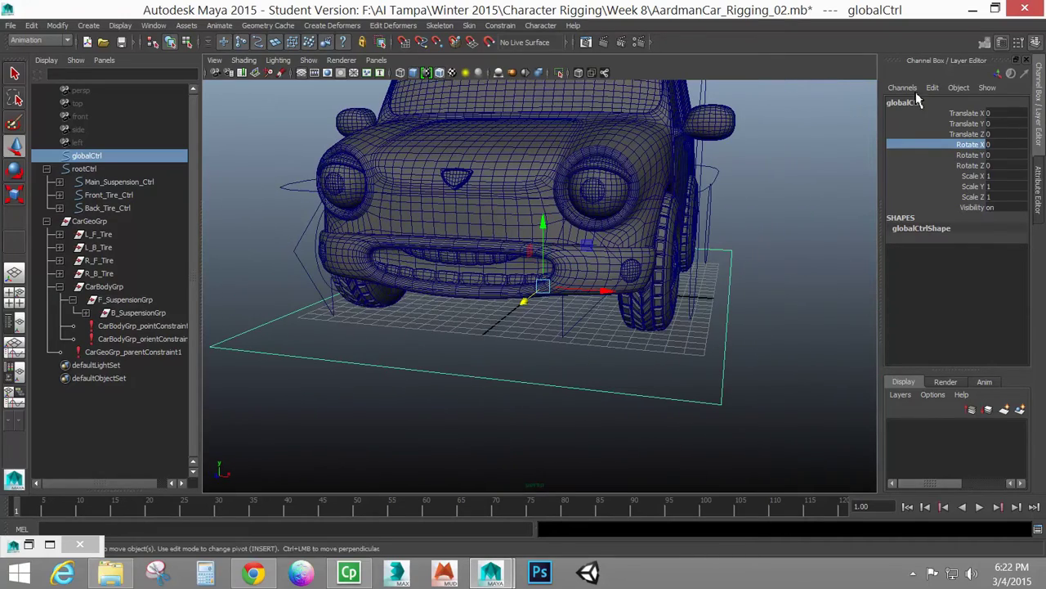
pyautogui.click(291, 174)
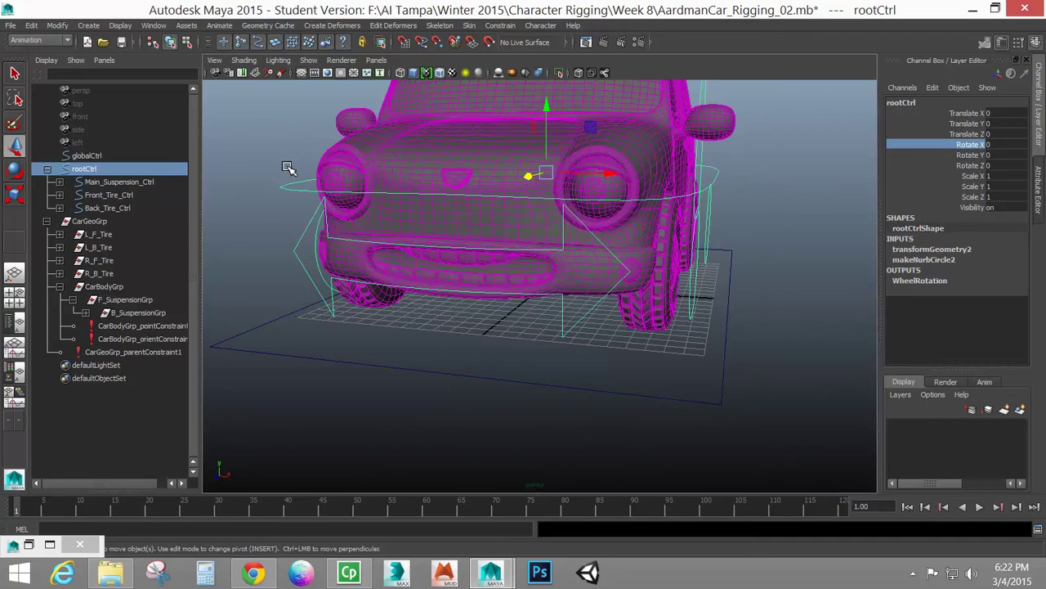
pyautogui.click(300, 372)
pyautogui.press('p')
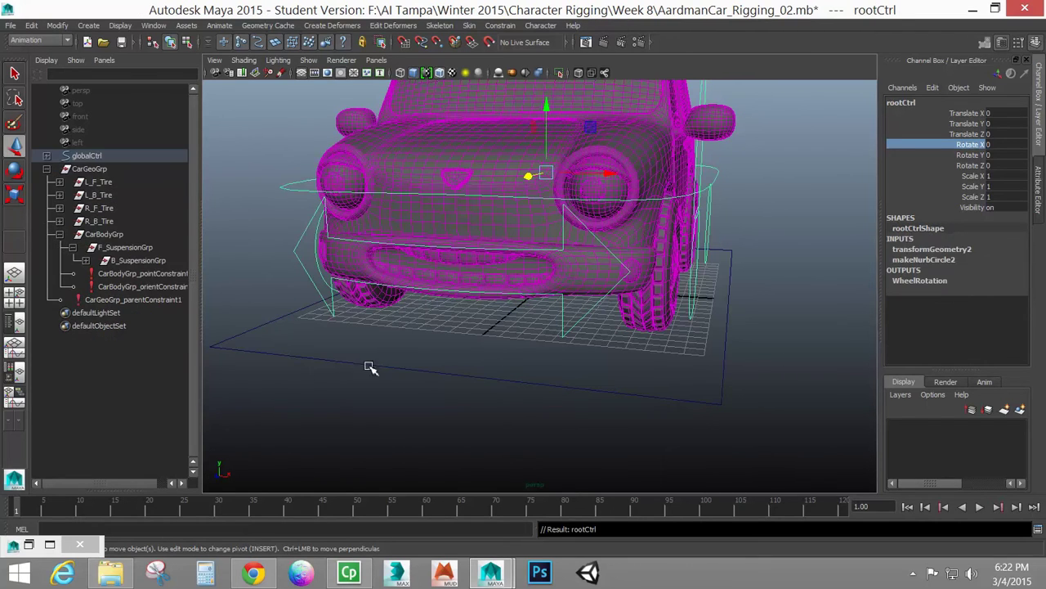
# Test the hierarchy by moving globalCtrl freely about -6.9 in X, -2.31 in Y and 2.64 in Z, and undo the move.
pyautogui.moveTo(377, 345); pyautogui.dragTo(378, 388)
pyautogui.moveTo(537, 304); pyautogui.dragTo(444, 316)
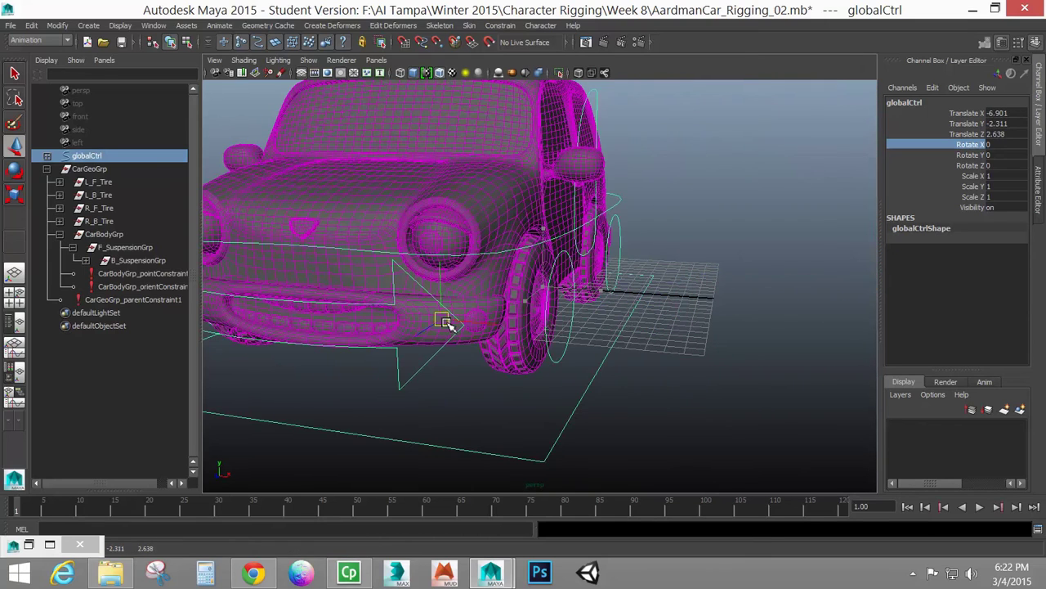
pyautogui.hotkey('ctrl', 'z')
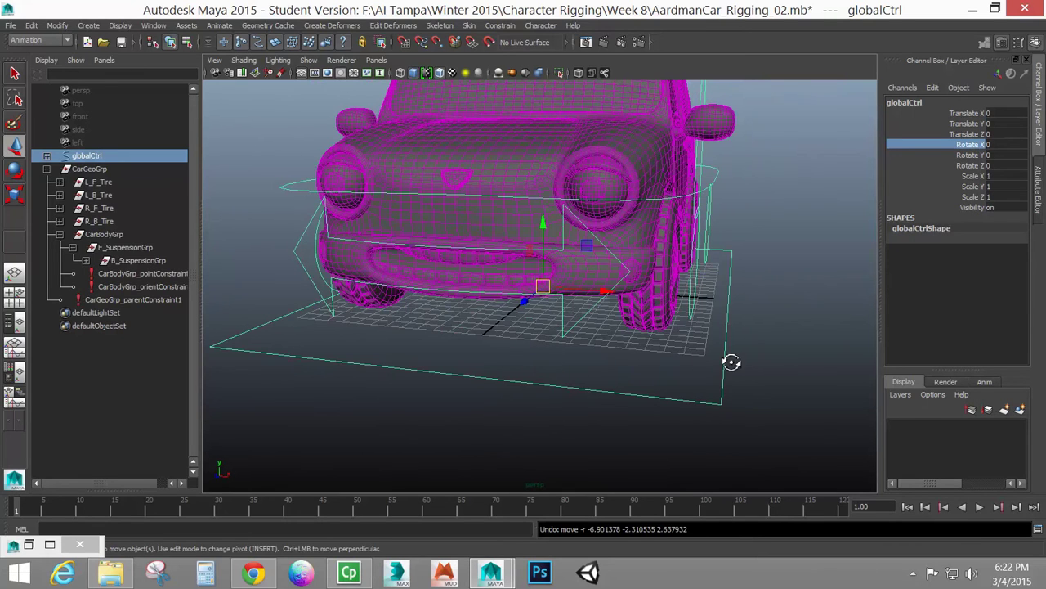
# Scale-constrain CarGeoGrp to globalCtrl on all axes with Maintain offset on and a weight of 1.
pyautogui.keyDown('alt'); pyautogui.moveTo(731, 362); pyautogui.dragTo(690, 411); pyautogui.keyUp('alt')
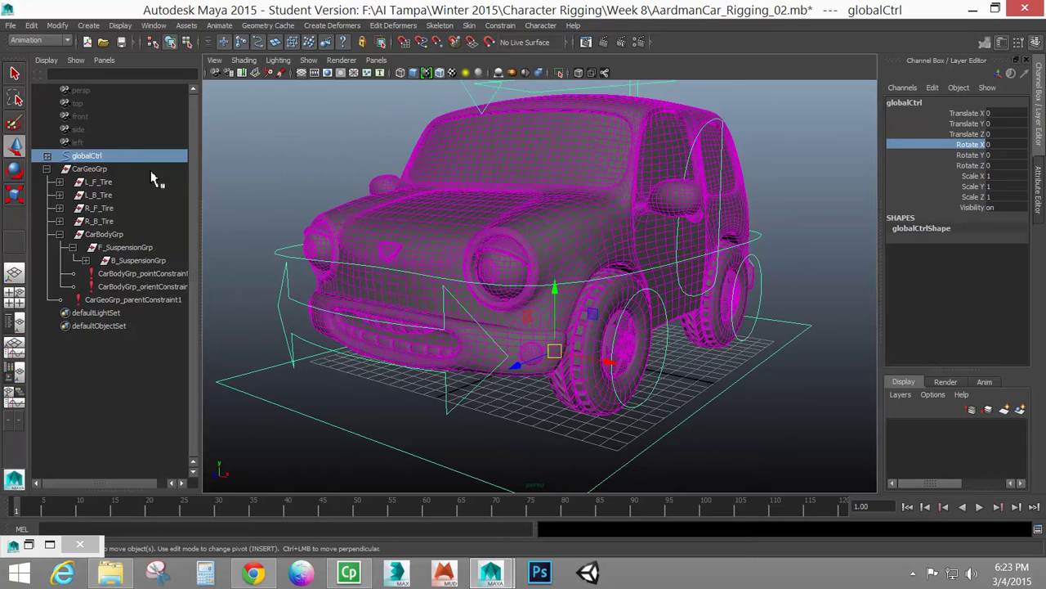
pyautogui.keyDown('ctrl'); pyautogui.click(90, 170); pyautogui.keyUp('ctrl')
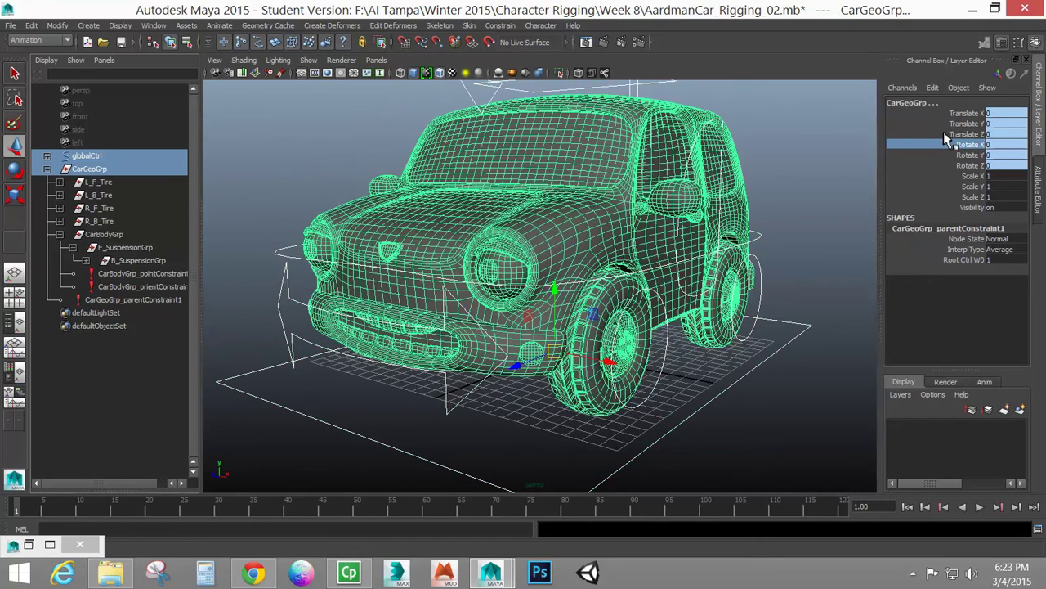
pyautogui.click(500, 28)
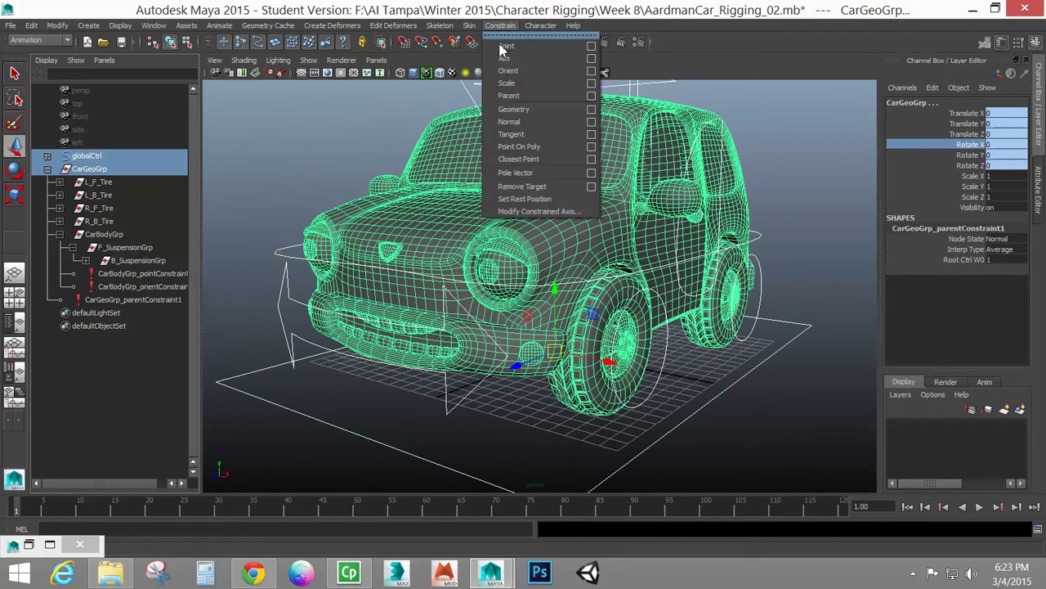
pyautogui.click(592, 83)
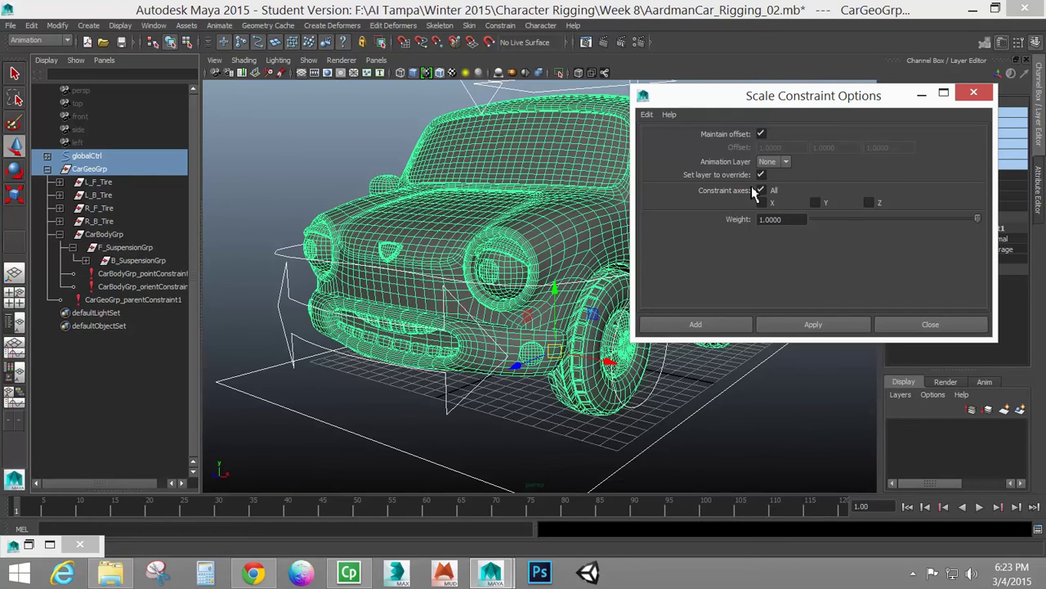
pyautogui.click(728, 323)
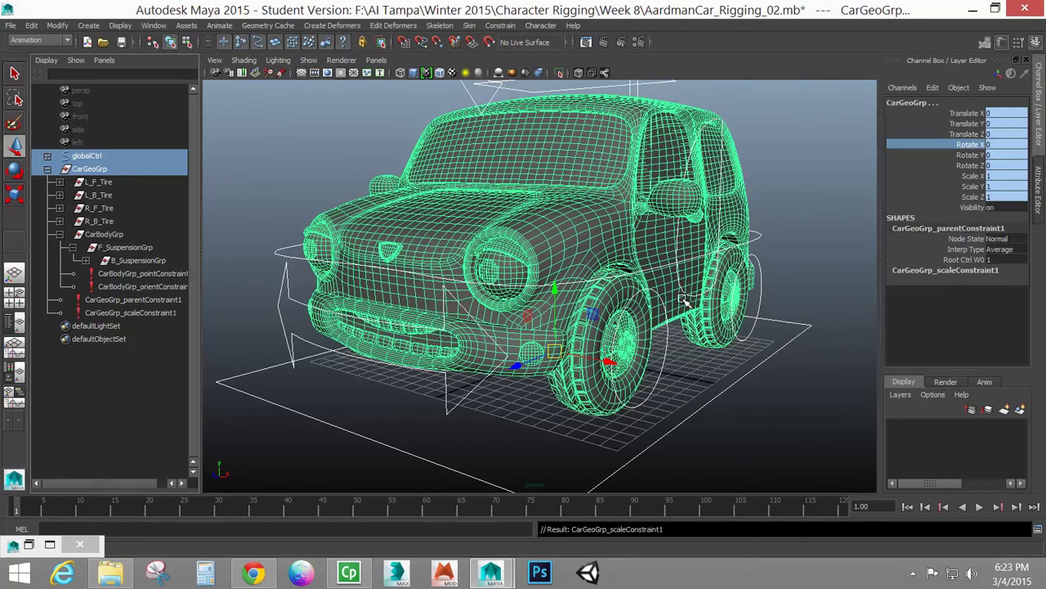
# Test the scale constraint by scaling globalCtrl uniformly to about 0.752, and undo the scaling.
pyautogui.click(686, 419)
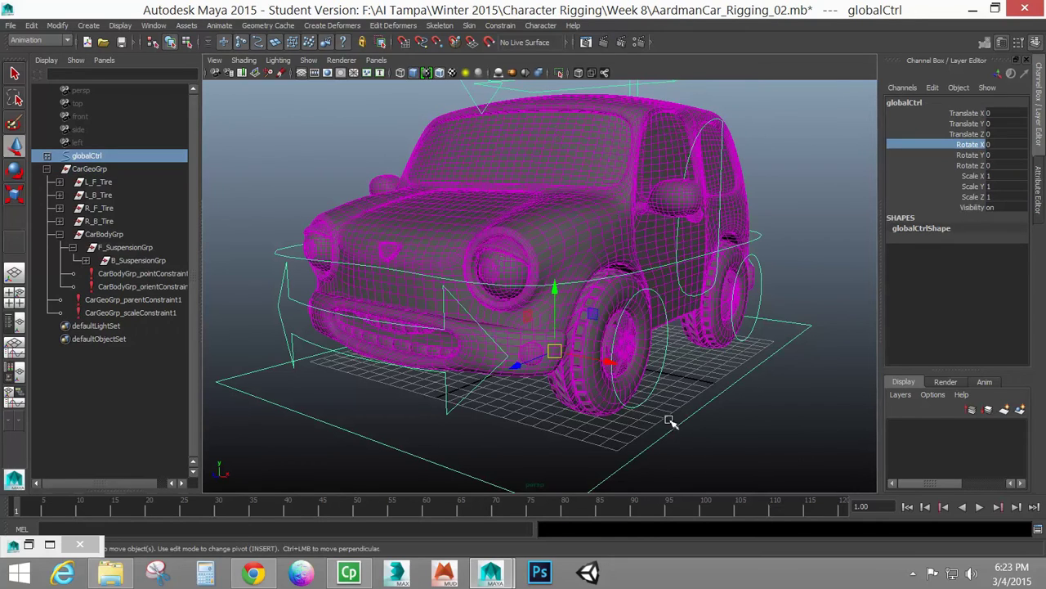
pyautogui.press('r')
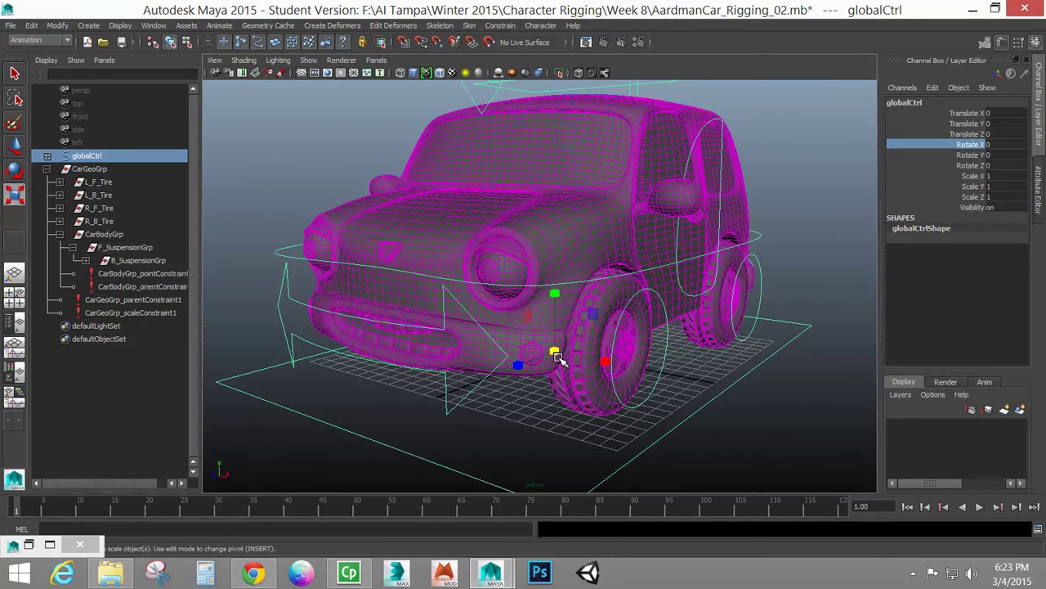
pyautogui.moveTo(554, 352); pyautogui.dragTo(456, 345)
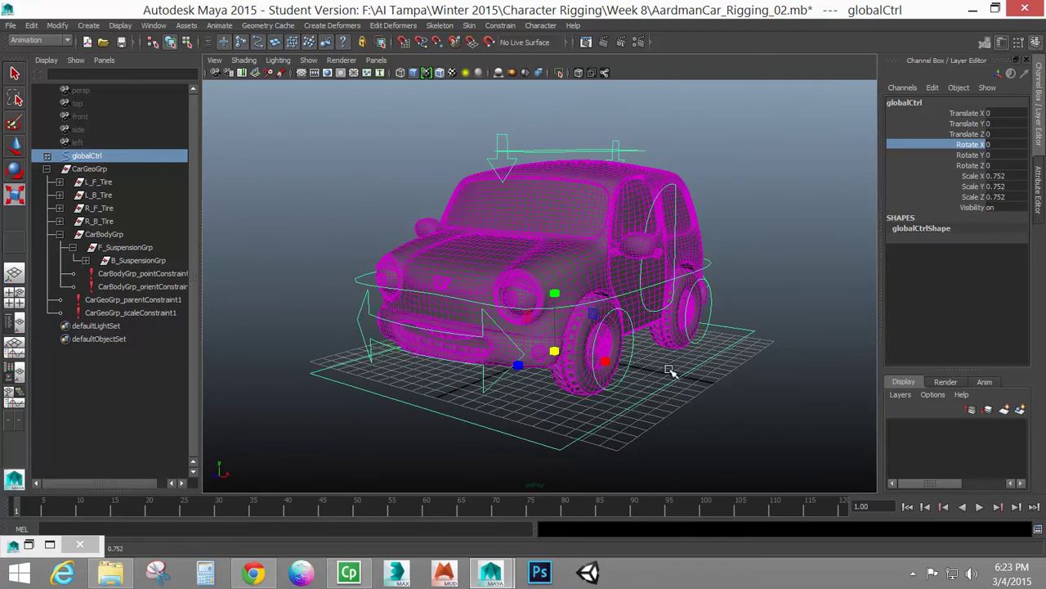
pyautogui.hotkey('ctrl', 'z')
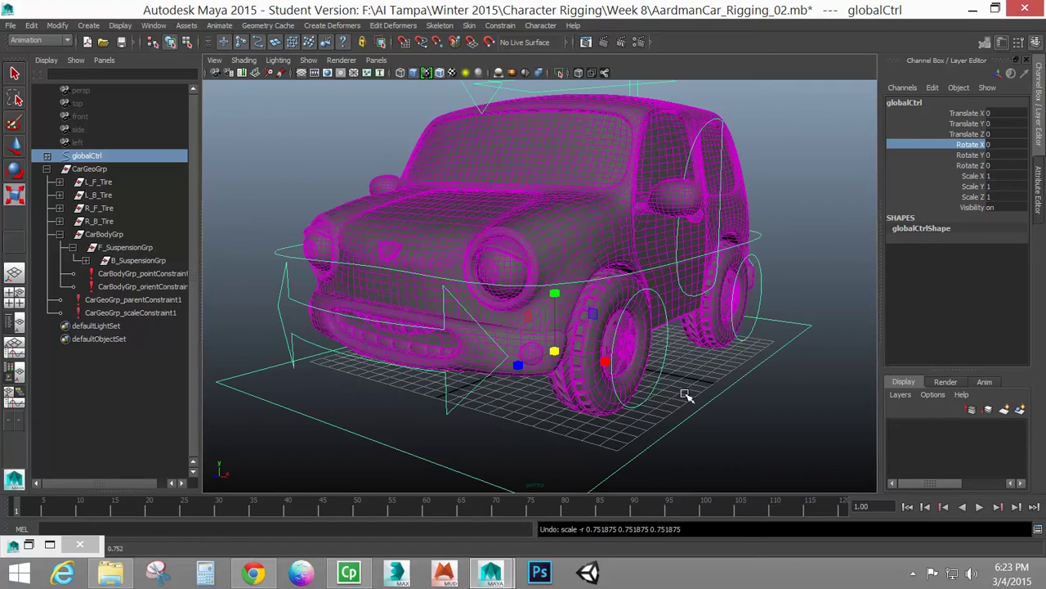
# Collapse the CarGeoGrp hierarchy, put globalCtrl in its own group, and name that group Aardman_Rig.
pyautogui.click(47, 169)
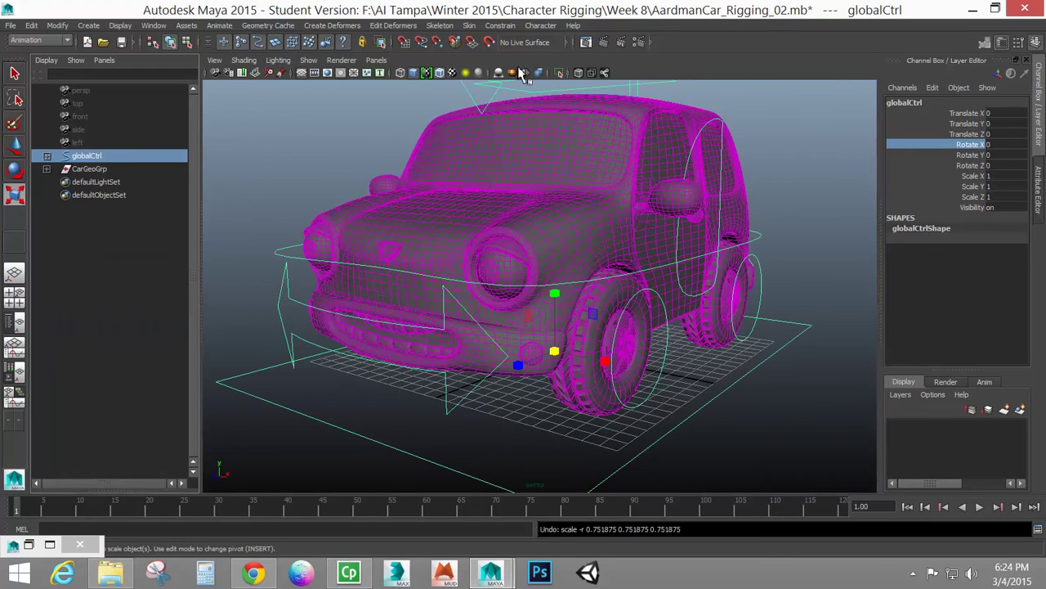
pyautogui.click(89, 170)
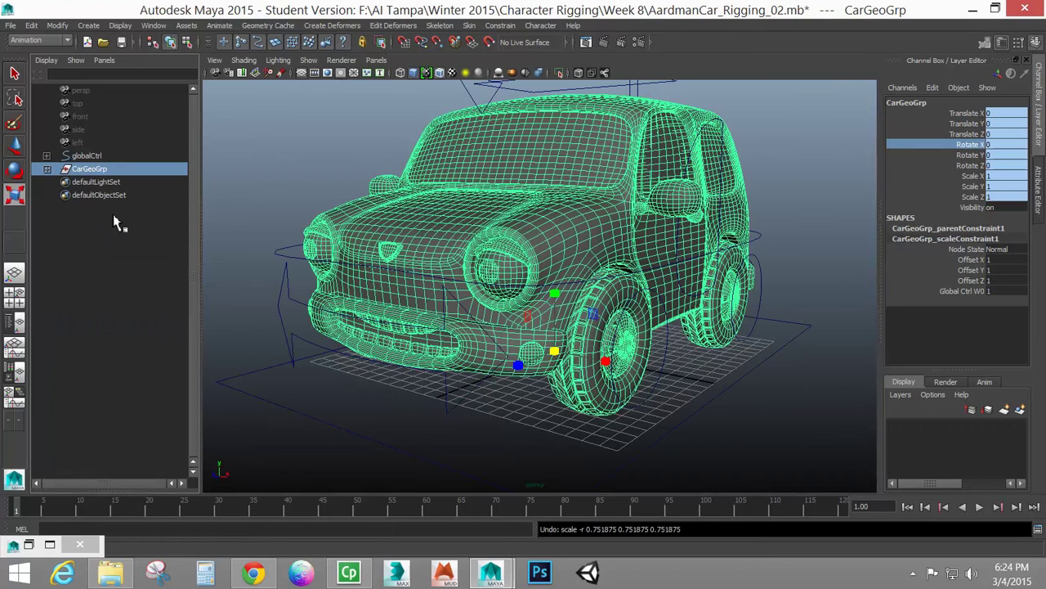
pyautogui.click(88, 155)
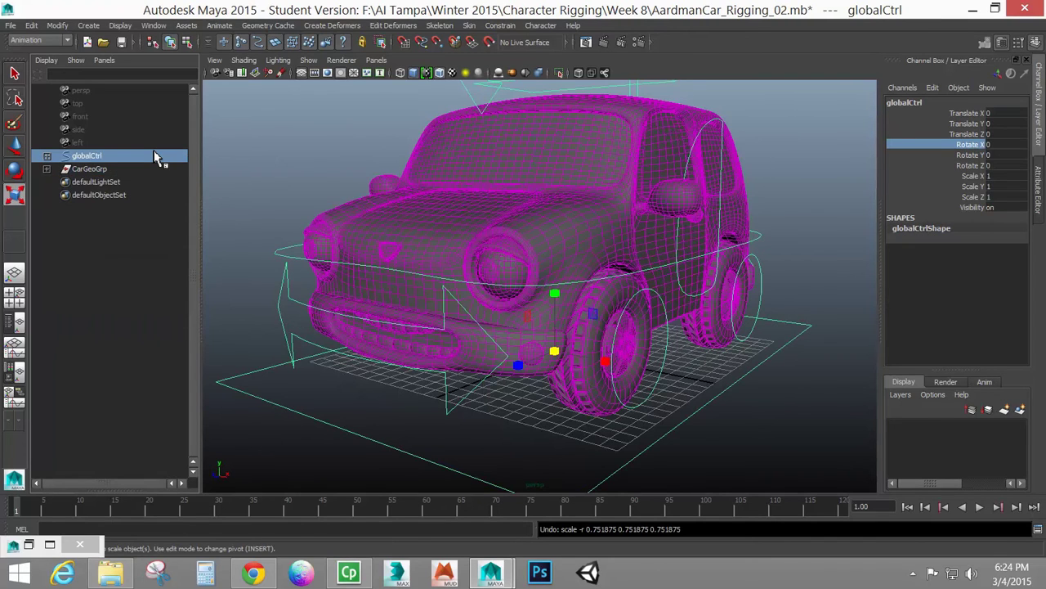
pyautogui.hotkey('ctrl', 'g')
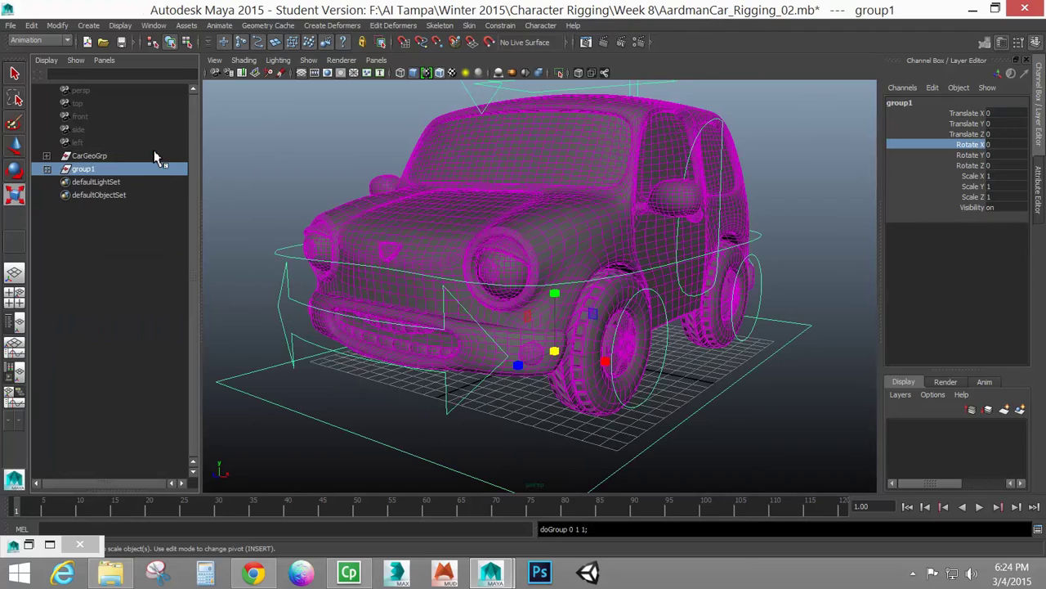
pyautogui.doubleClick(90, 169)
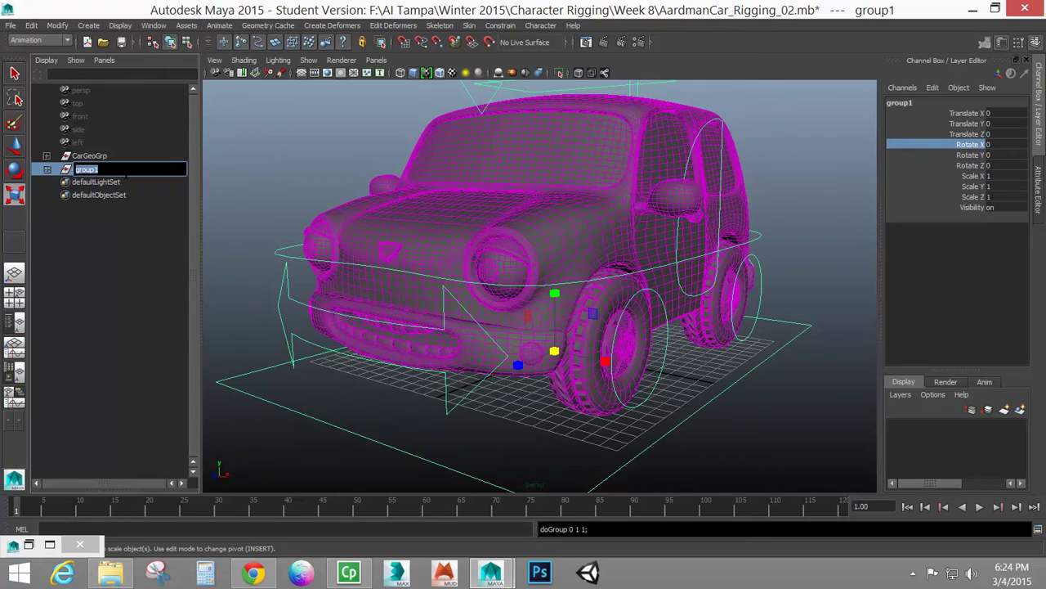
pyautogui.write('Aardman_Rig')
pyautogui.press('Return')
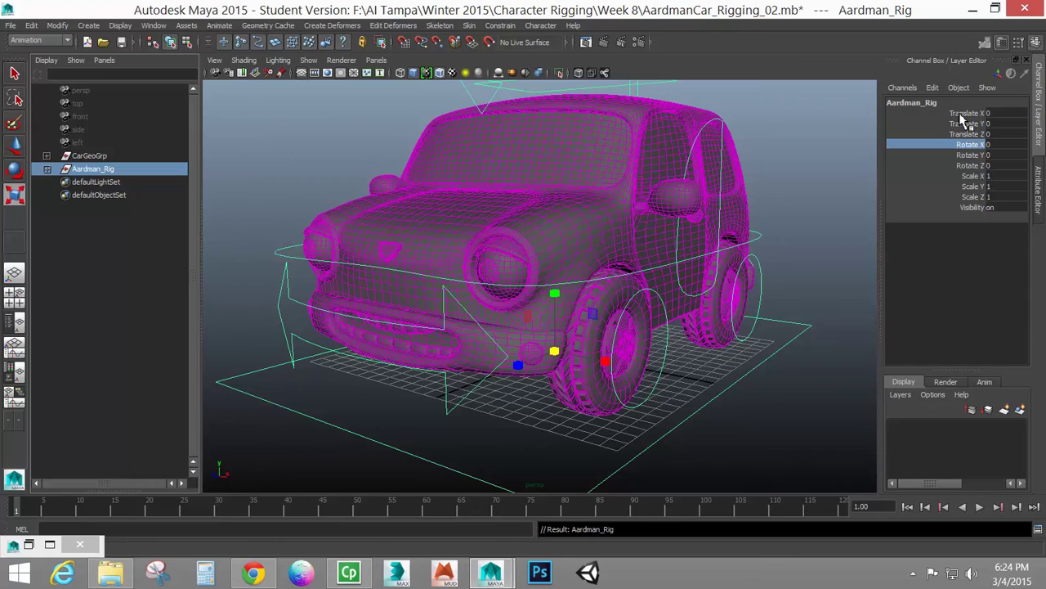
# Lock and hide all translate, rotate, scale and visibility channels of Aardman_Rig.
pyautogui.moveTo(966, 112); pyautogui.dragTo(967, 210)
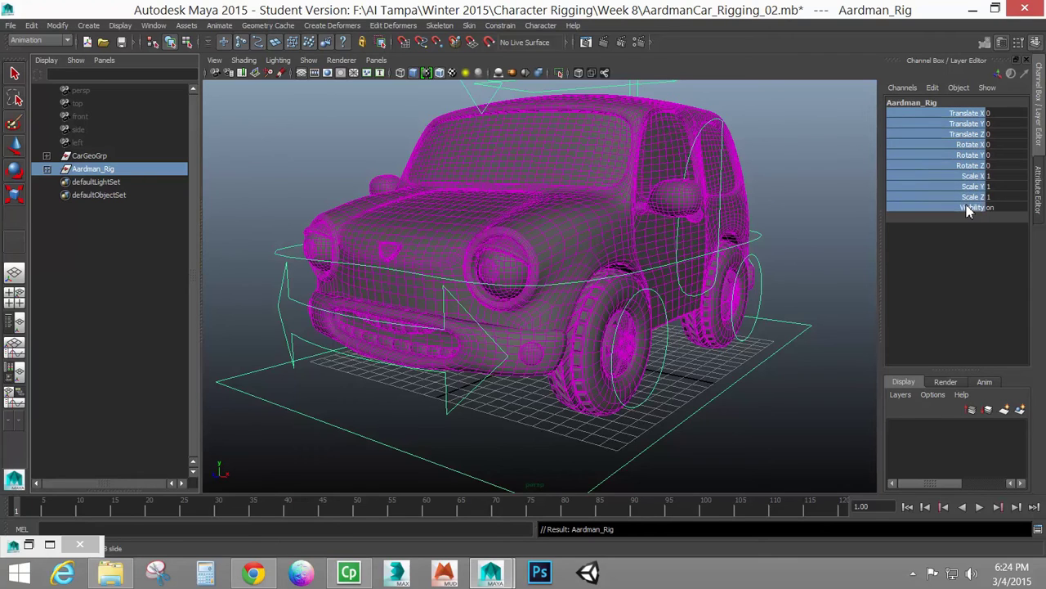
pyautogui.rightClick(967, 210)
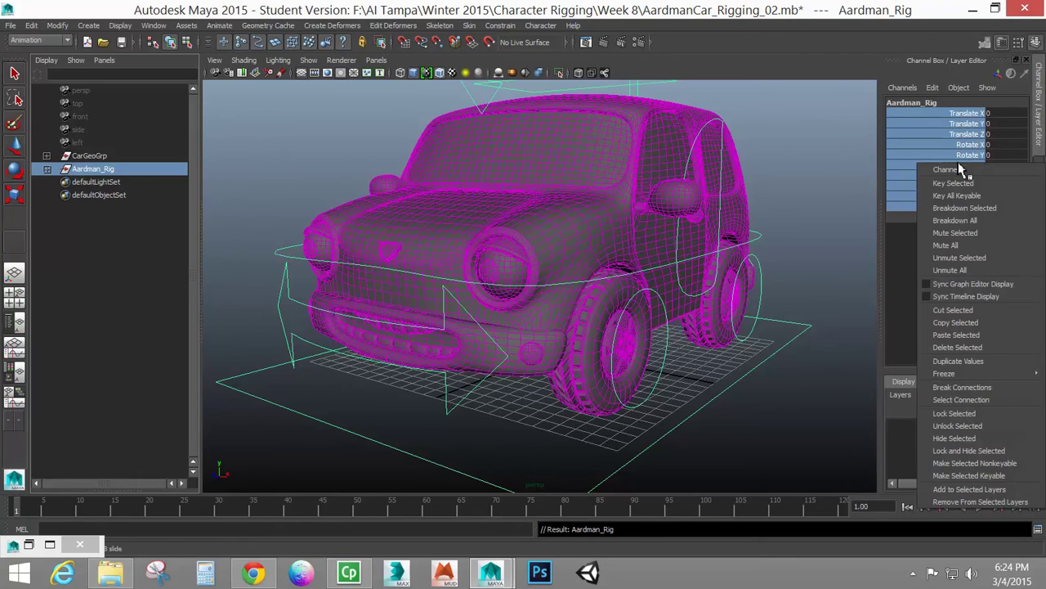
pyautogui.click(969, 452)
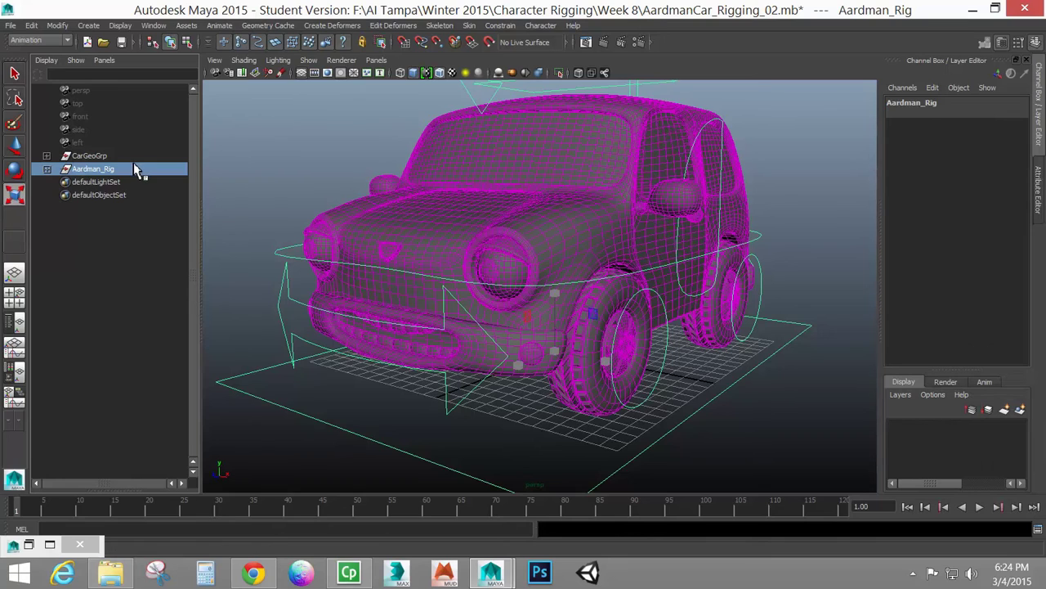
# Group CarGeoGrp and Aardman_Rig together and name the new group Aardman_Car.
pyautogui.keyDown('ctrl'); pyautogui.click(90, 159); pyautogui.keyUp('ctrl')
pyautogui.hotkey('ctrl', 'g')
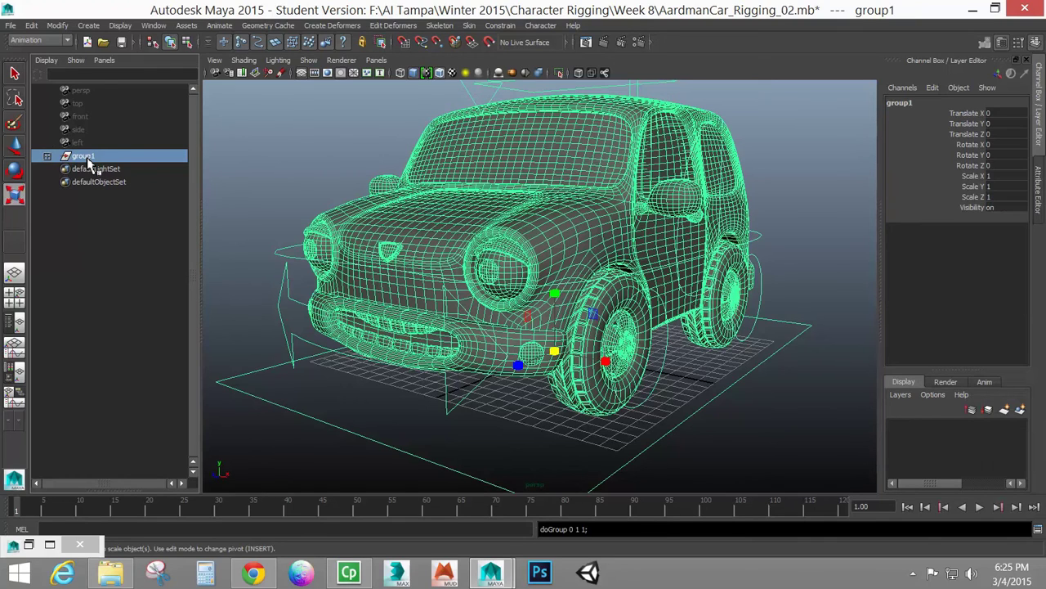
pyautogui.doubleClick(87, 156)
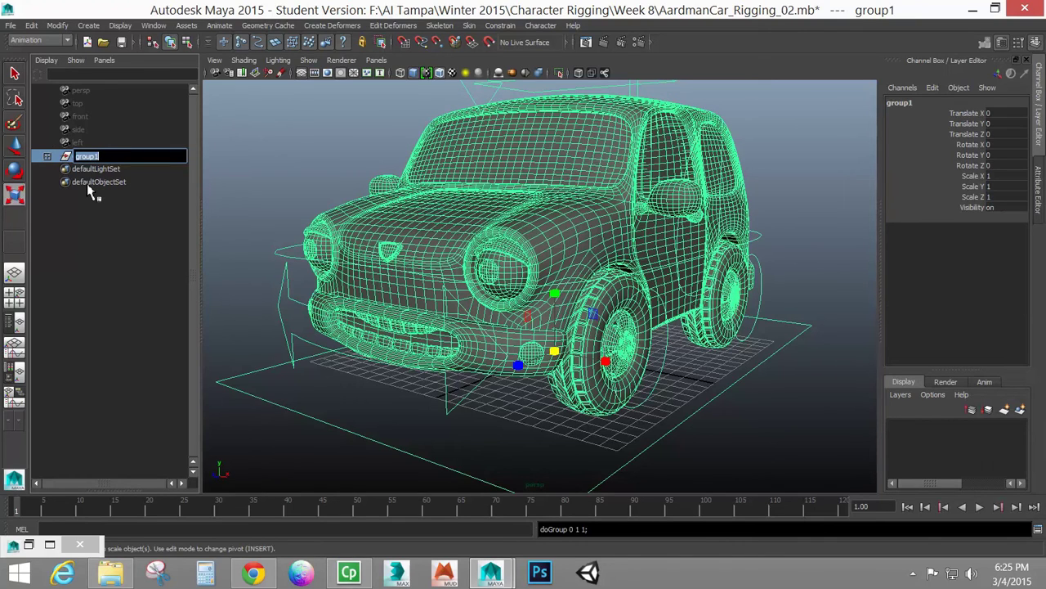
pyautogui.write('Aardman_Car')
pyautogui.press('Return')
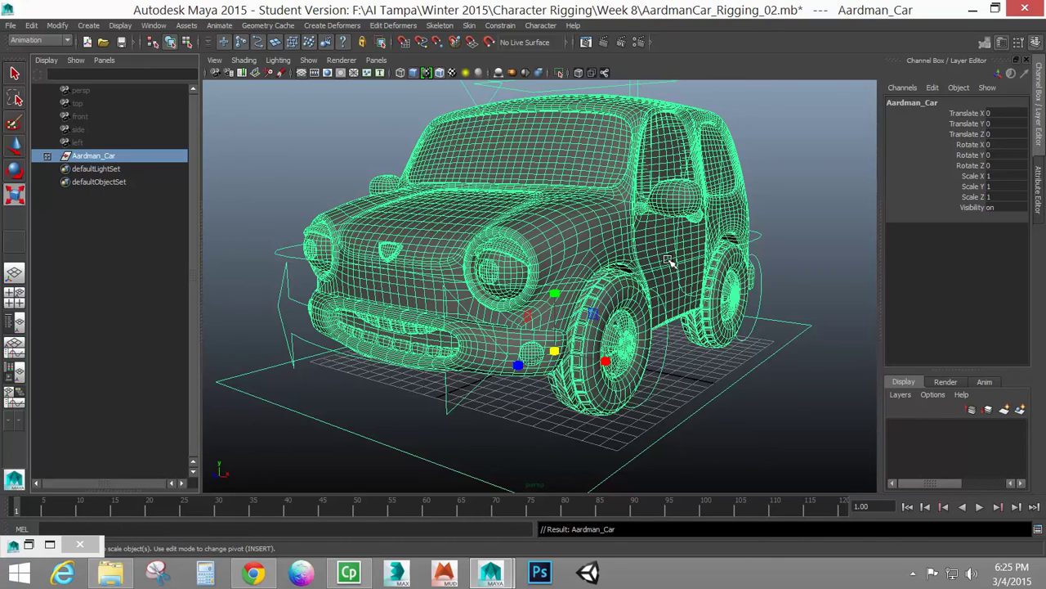
# Lock and hide all translate, rotate, scale and visibility channels of Aardman_Car.
pyautogui.moveTo(970, 115); pyautogui.dragTo(963, 211)
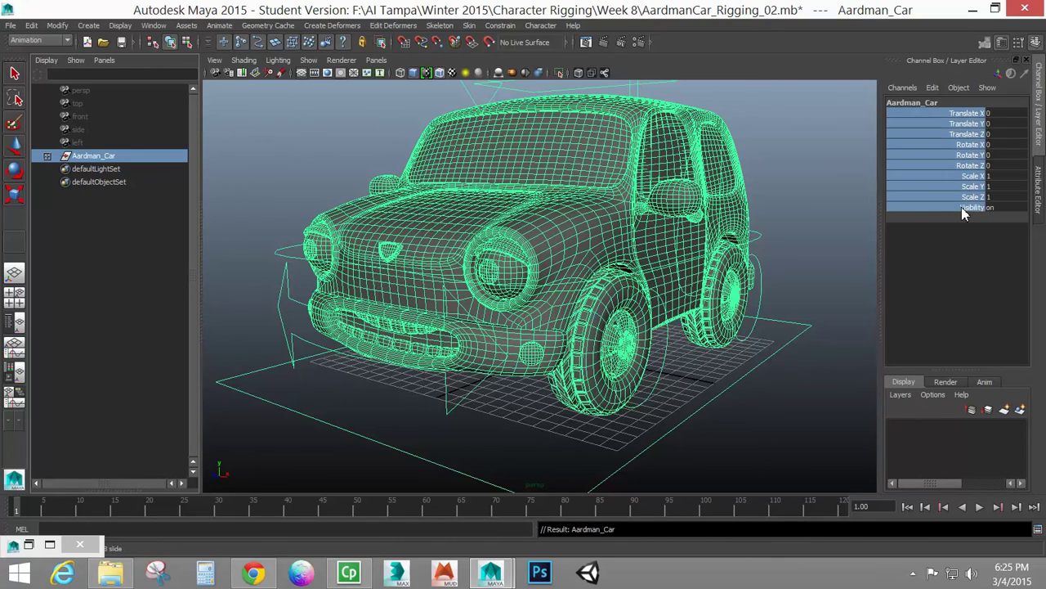
pyautogui.rightClick(962, 213)
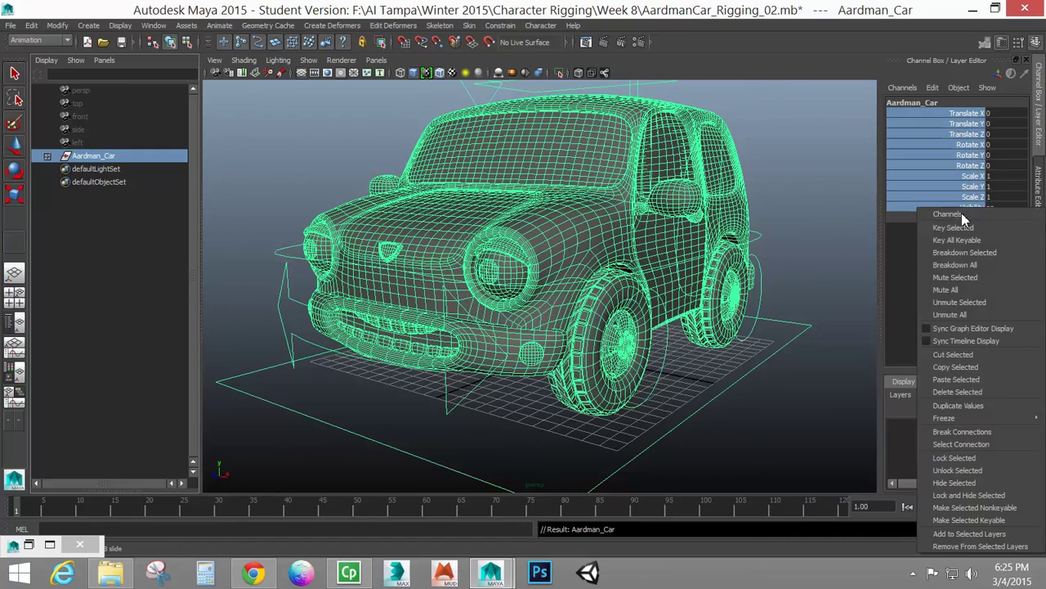
pyautogui.click(975, 496)
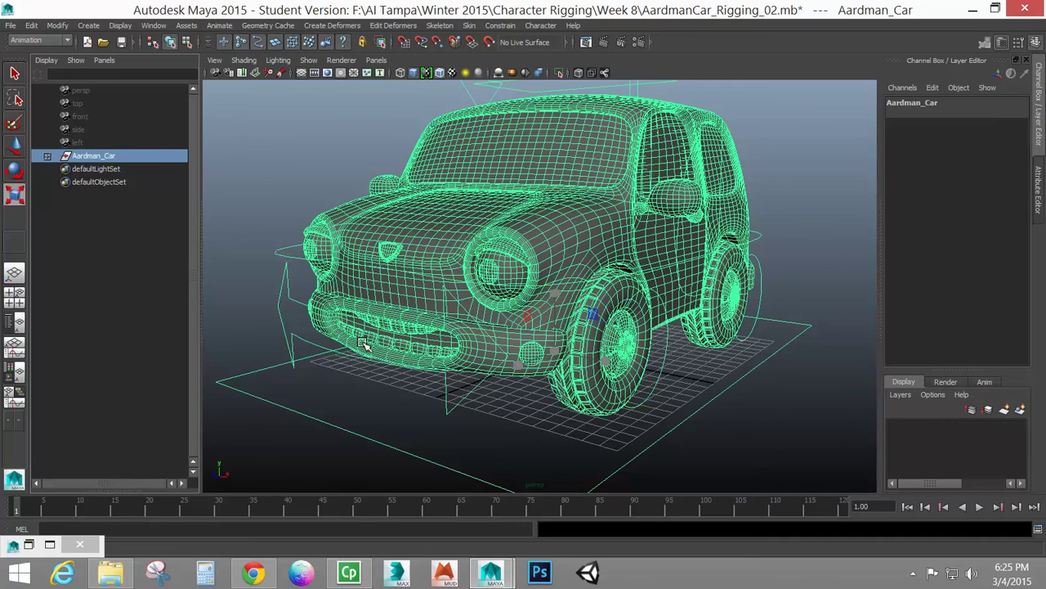
# Select Front_Tire_Ctrl and turn off the wireframe overlay on the shaded car.
pyautogui.click(384, 418)
pyautogui.click(288, 300)
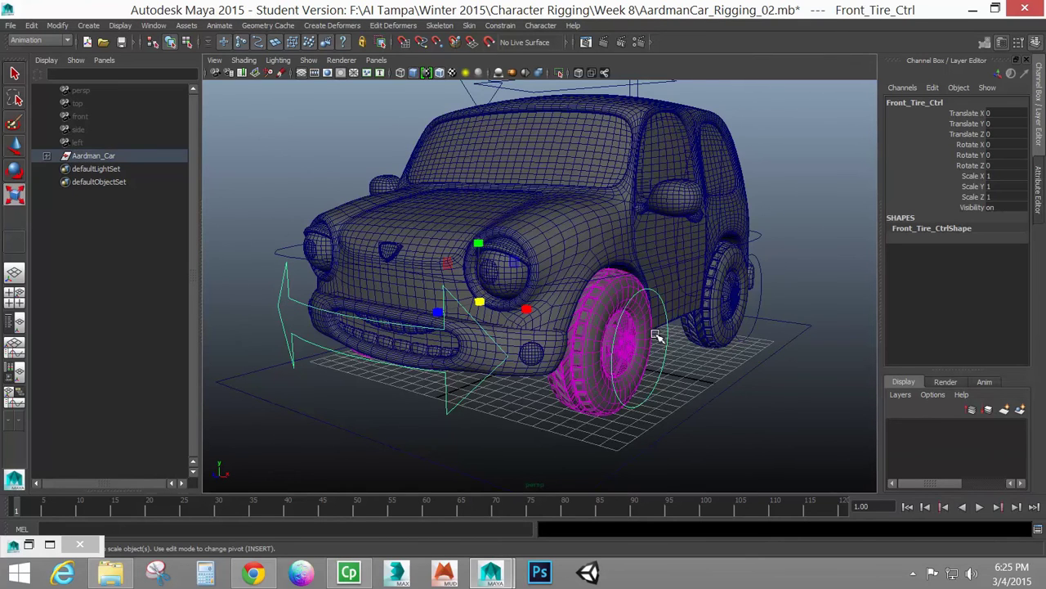
pyautogui.click(439, 72)
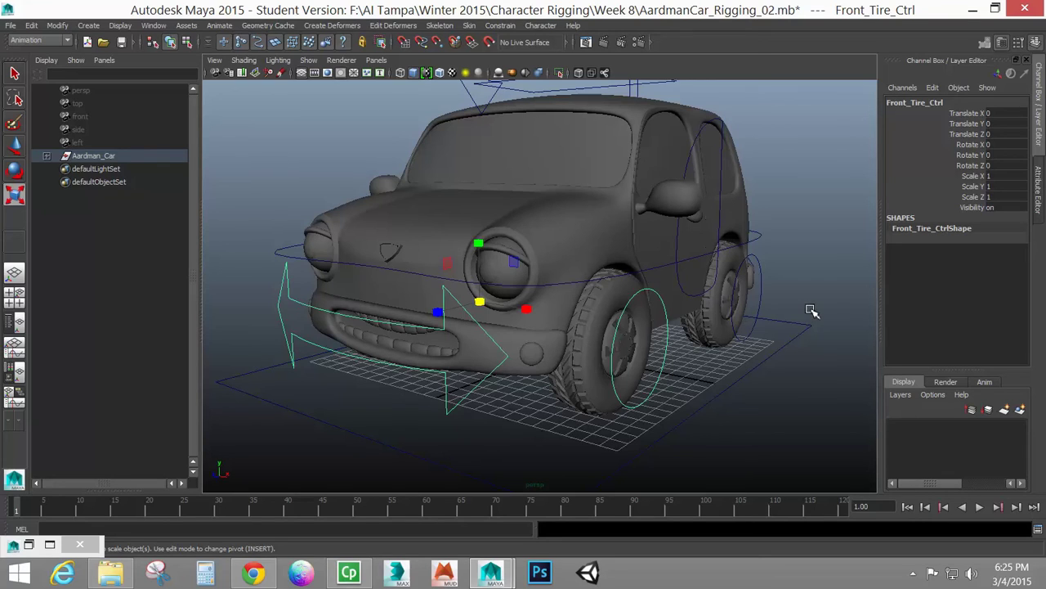
# Test L_Door_Ctrl by rotating it about 4.56 degrees around Y, and undo the rotation.
pyautogui.click(687, 287)
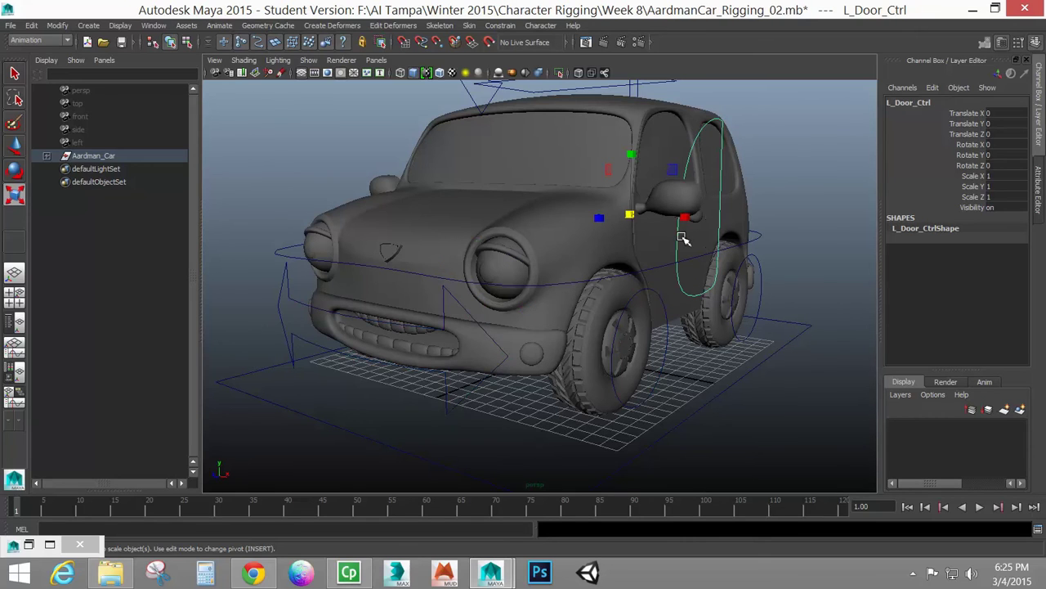
pyautogui.press('e')
pyautogui.moveTo(665, 221)
pyautogui.mouseDown()
pyautogui.moveTo(678, 222)
pyautogui.moveTo(654, 219)
pyautogui.moveTo(667, 217)
pyautogui.mouseUp()
pyautogui.hotkey('ctrl', 'z')
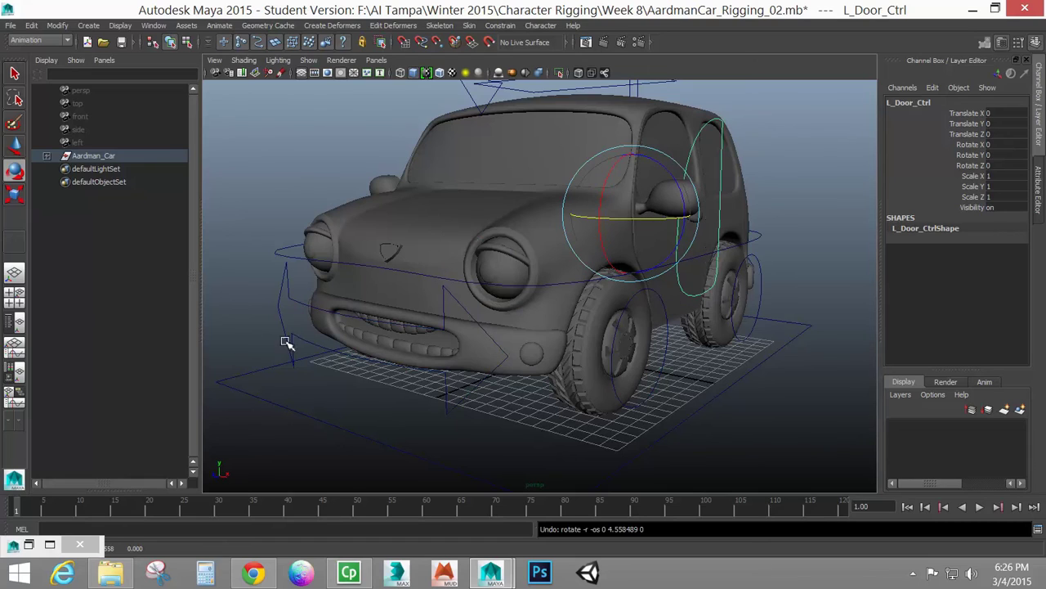
# Select Front_Tire_Ctrl and examine the placement of the rig's control curves from the front and both sides of the car.
pyautogui.click(292, 305)
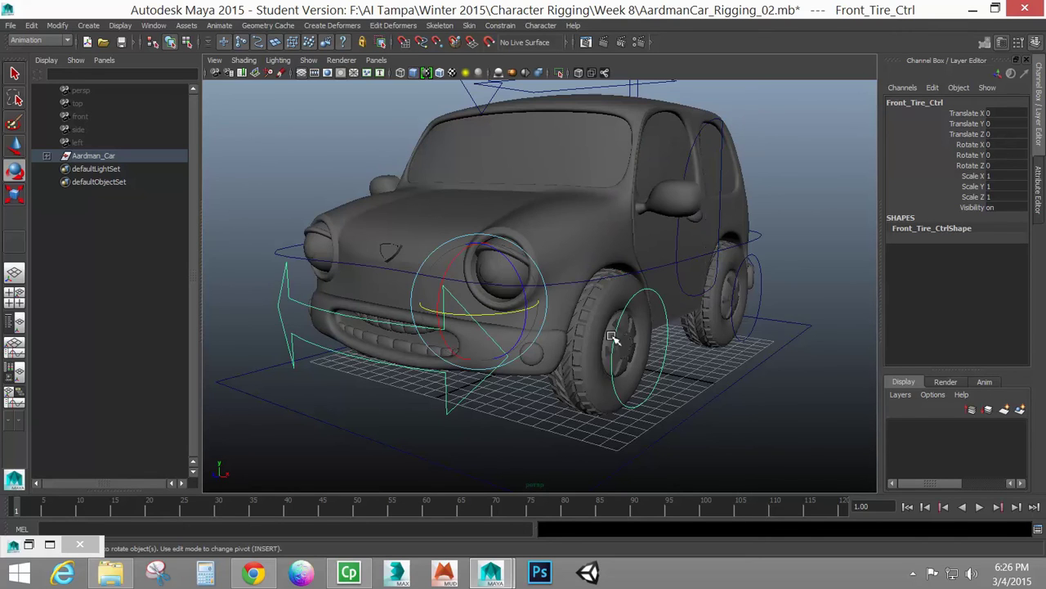
pyautogui.keyDown('alt'); pyautogui.moveTo(497, 361); pyautogui.dragTo(582, 406); pyautogui.keyUp('alt')
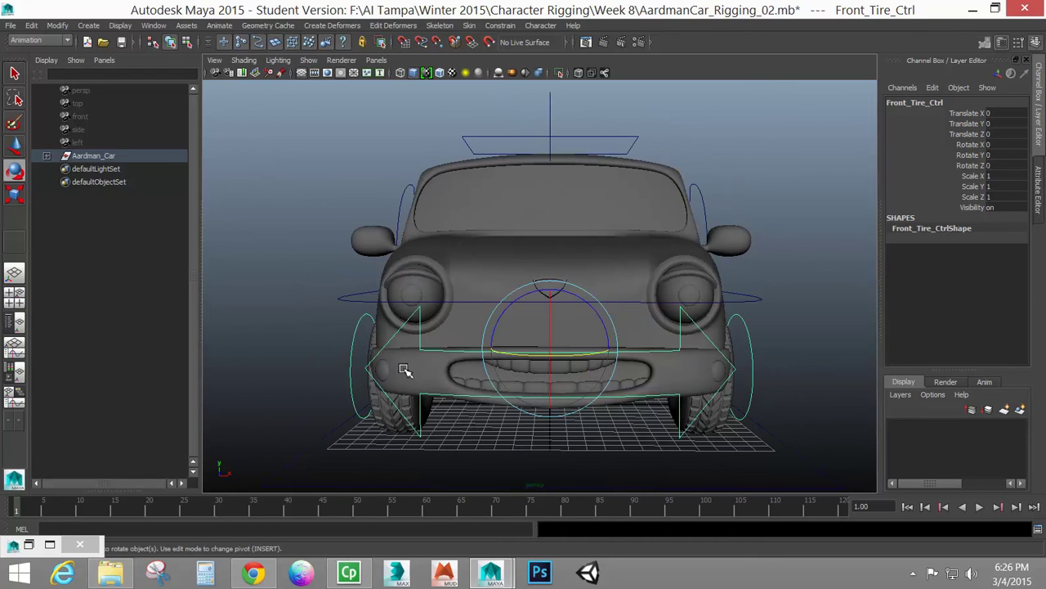
pyautogui.keyDown('alt'); pyautogui.moveTo(491, 343); pyautogui.dragTo(587, 285); pyautogui.keyUp('alt')
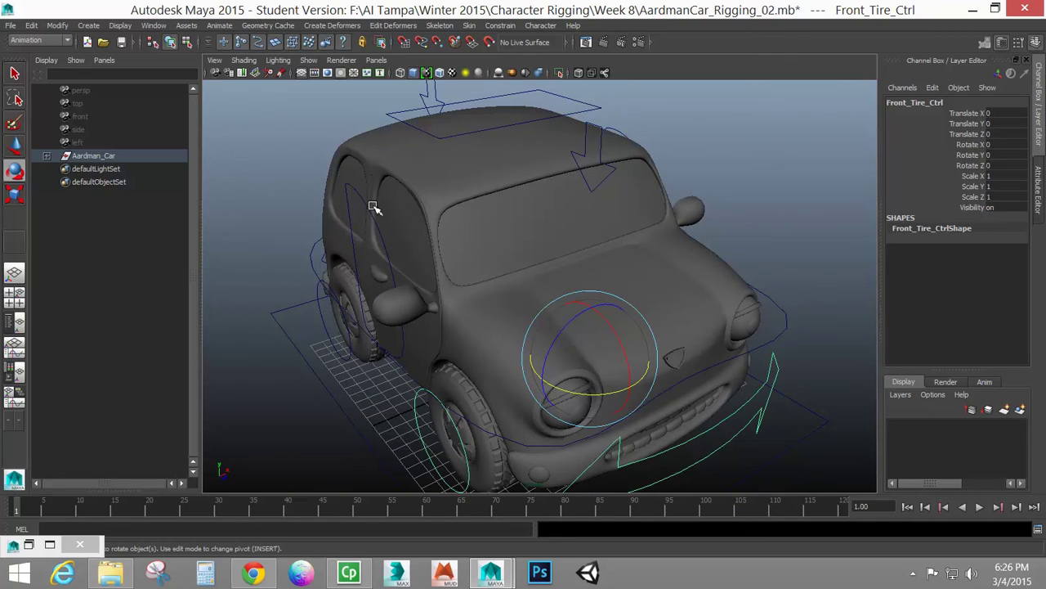
pyautogui.keyDown('alt'); pyautogui.moveTo(315, 247); pyautogui.dragTo(494, 243); pyautogui.keyUp('alt')
pyautogui.keyDown('alt'); pyautogui.moveTo(580, 353); pyautogui.dragTo(404, 348); pyautogui.keyUp('alt')
pyautogui.keyDown('alt'); pyautogui.moveTo(685, 321); pyautogui.dragTo(610, 339); pyautogui.keyUp('alt')
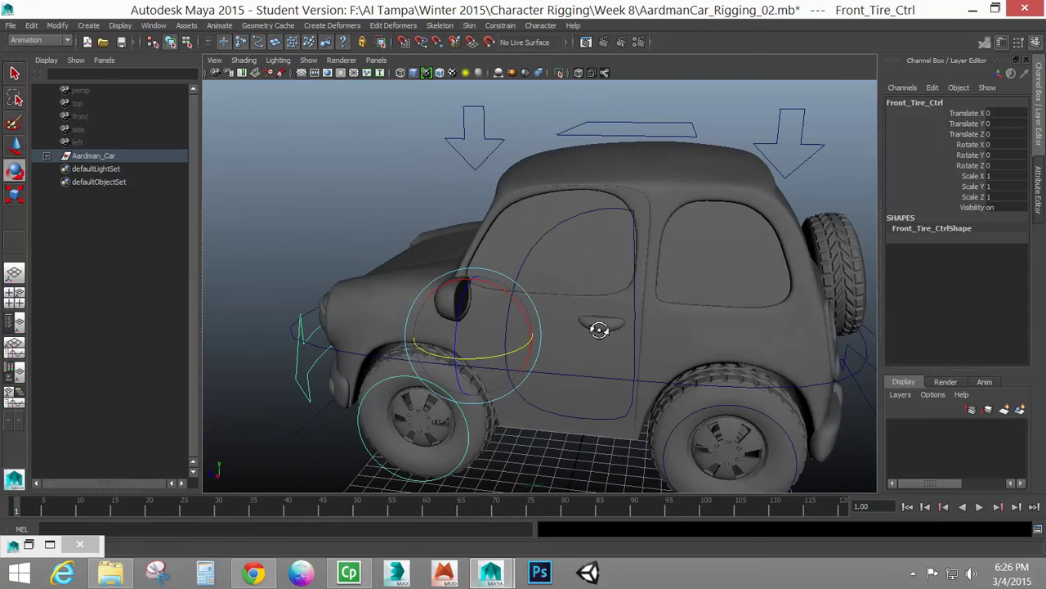
# Test opening the left door by rotating L_Door_Ctrl to about -59.1 degrees in Y, and undo the rotation.
pyautogui.click(633, 354)
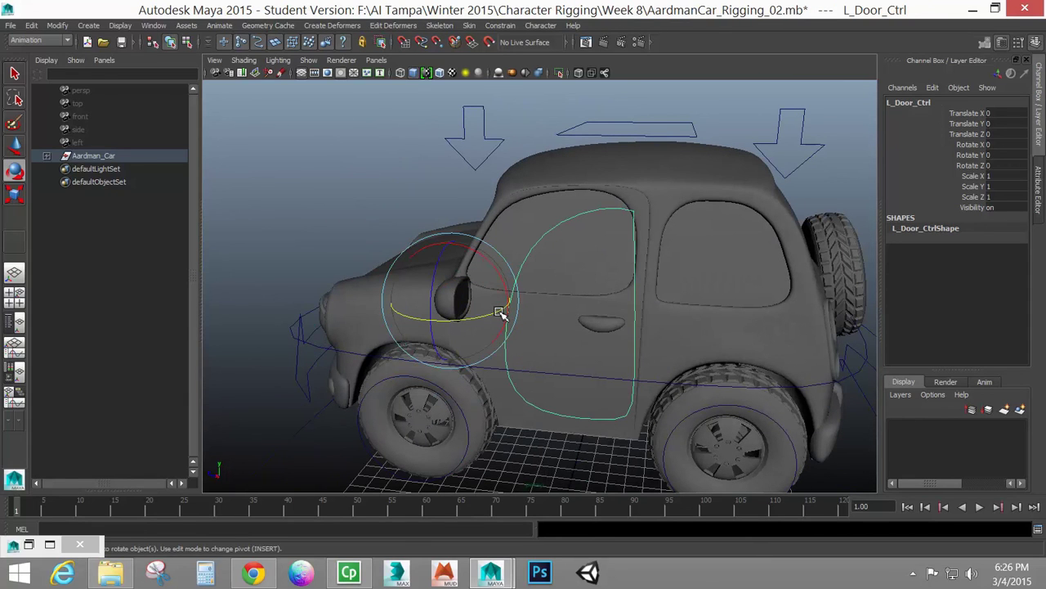
pyautogui.moveTo(492, 312); pyautogui.dragTo(473, 290)
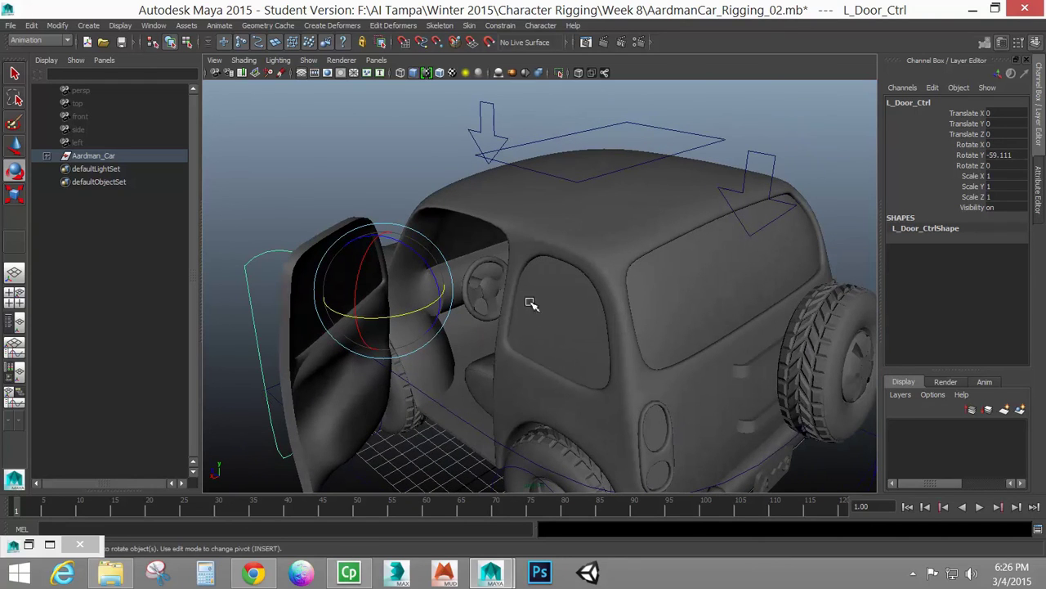
pyautogui.hotkey('ctrl', 'z')
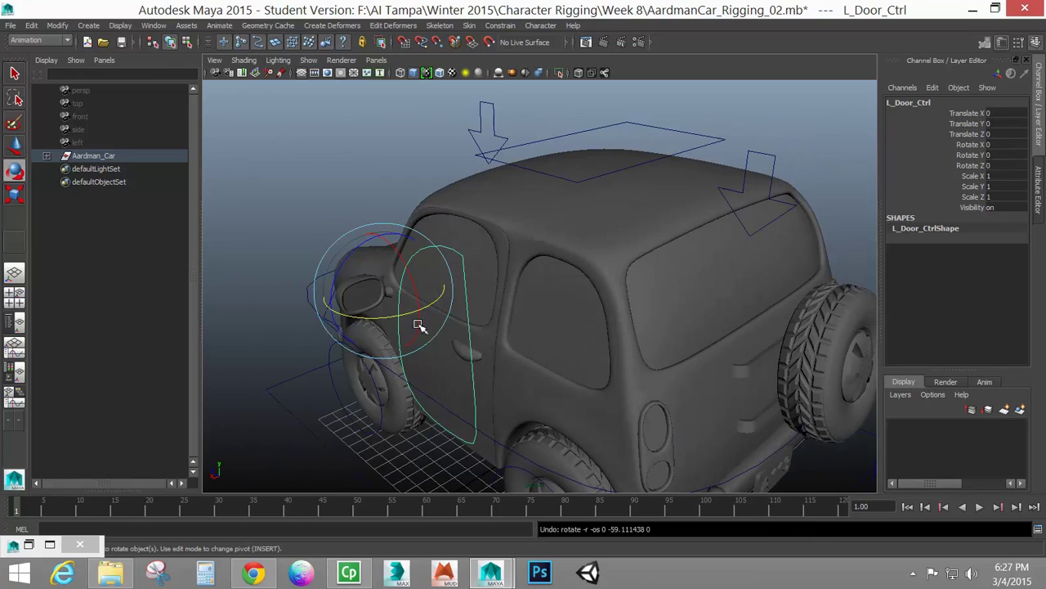
pyautogui.keyDown('alt'); pyautogui.moveTo(419, 325); pyautogui.dragTo(517, 318); pyautogui.keyUp('alt')
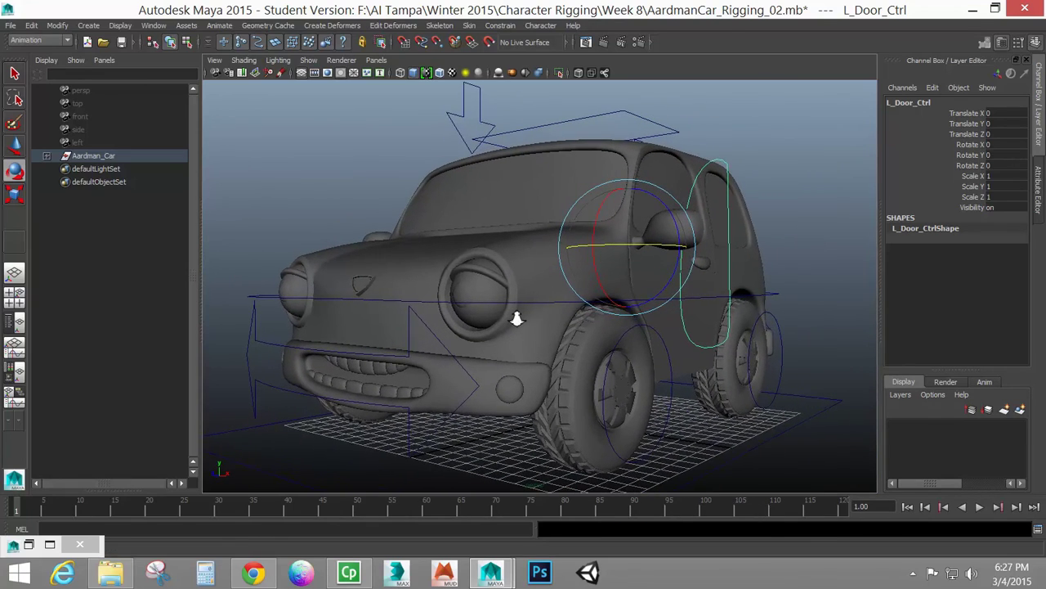